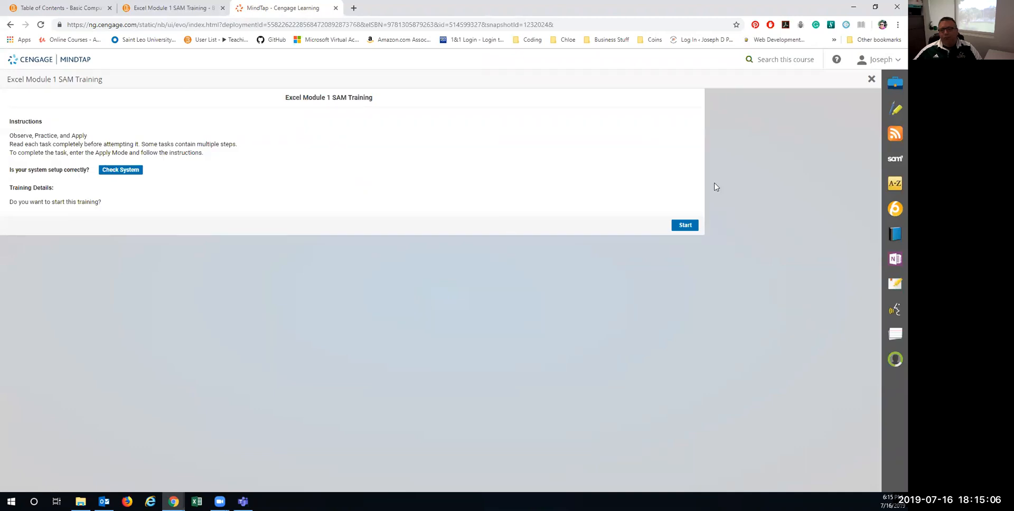
Step: Launch the Excel Module 1 SAM Training and maximize its player window
click(680, 226)
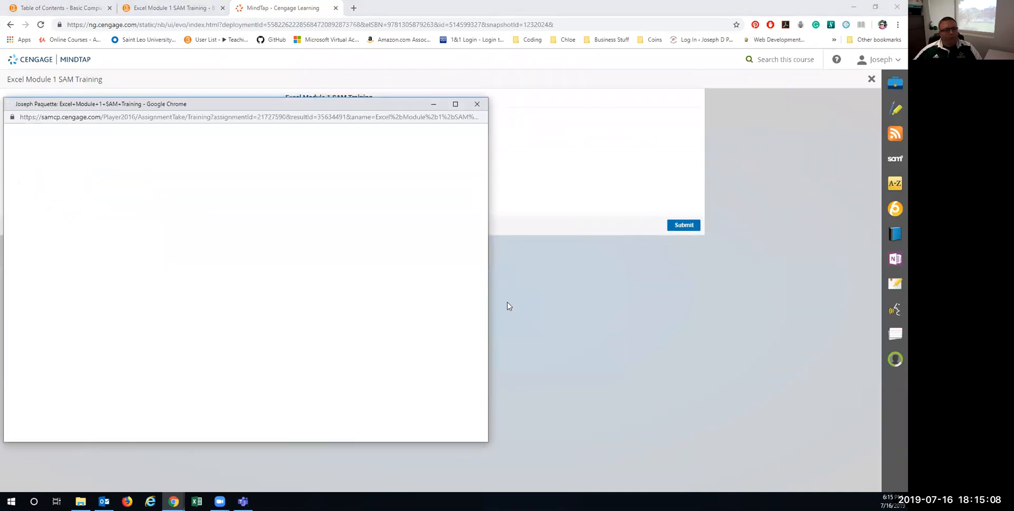
click(173, 502)
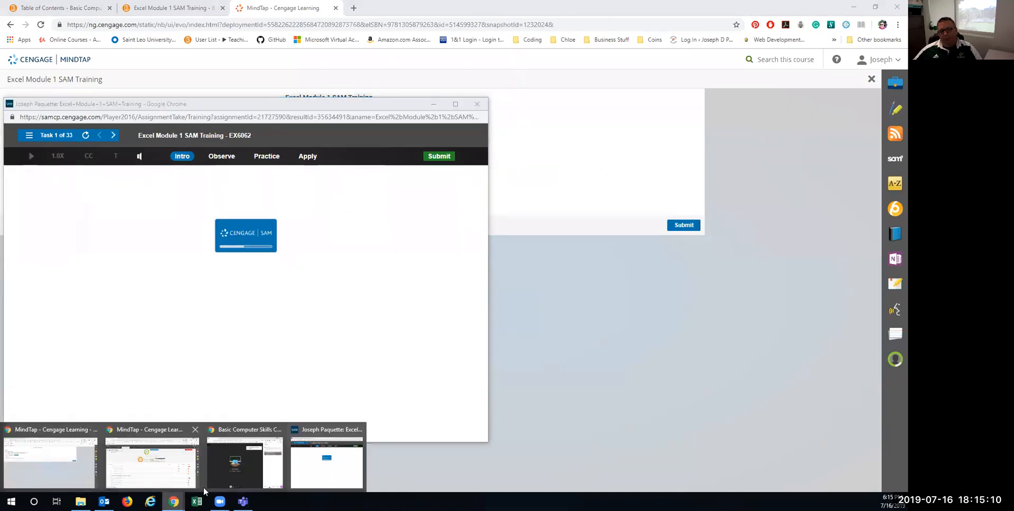
click(224, 476)
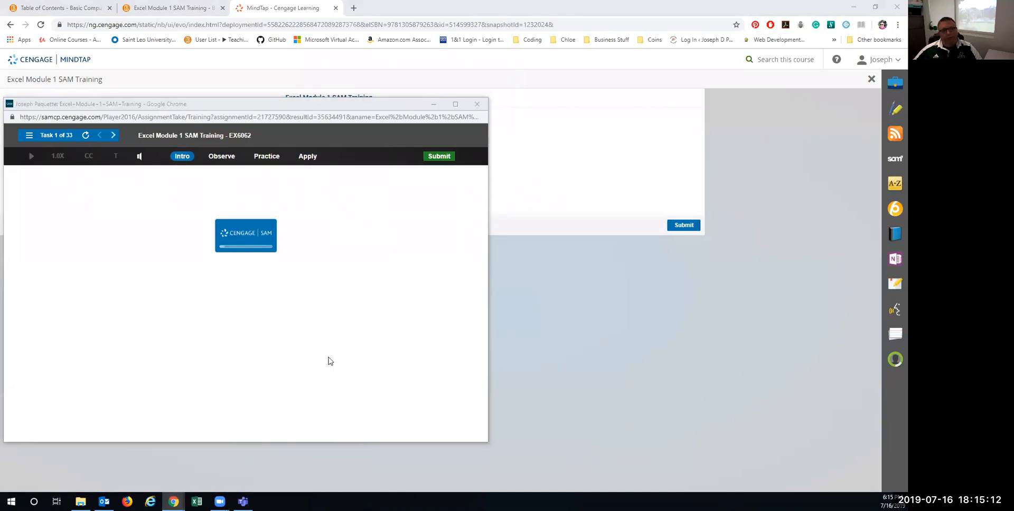
click(455, 104)
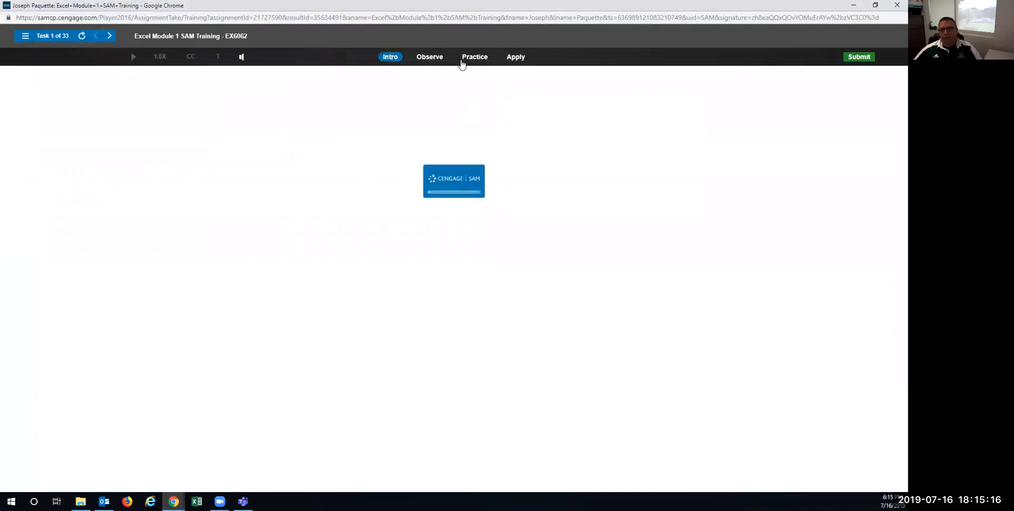
Step: In Practice mode, open GIC Financials.xlsx from This PC > Documents
click(470, 58)
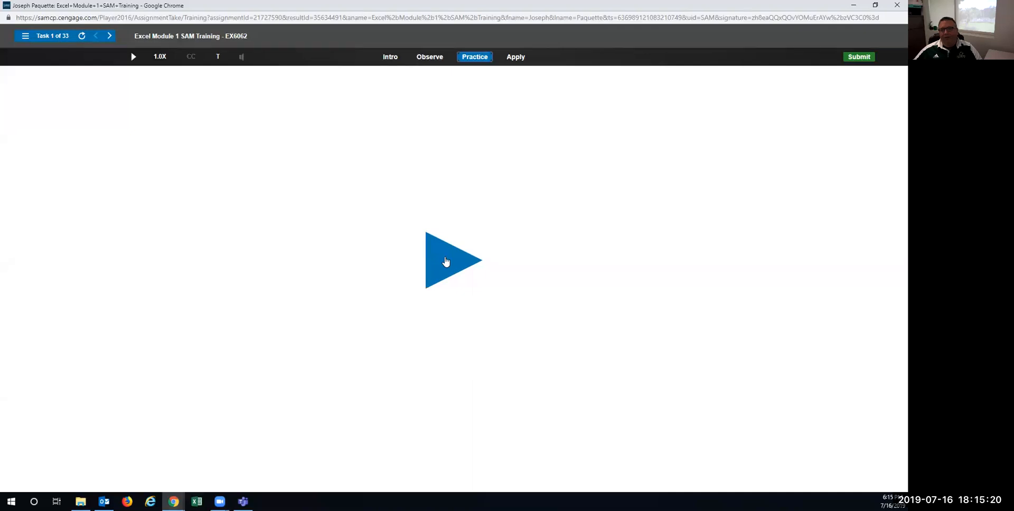
click(446, 261)
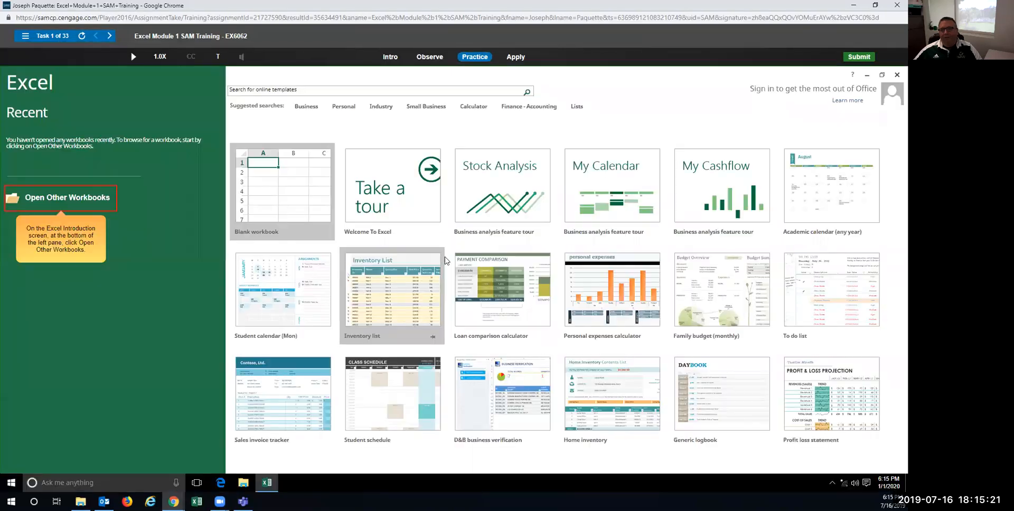
click(73, 198)
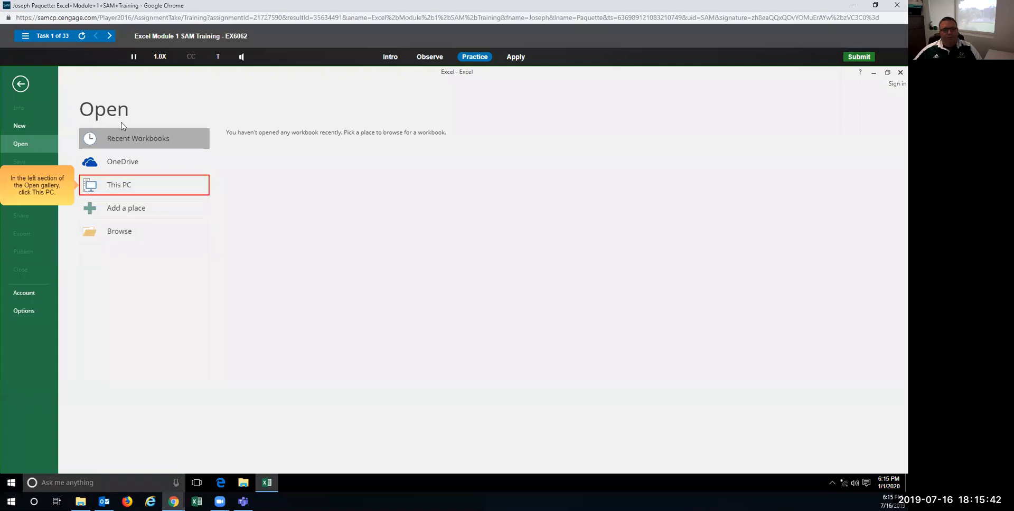
click(117, 189)
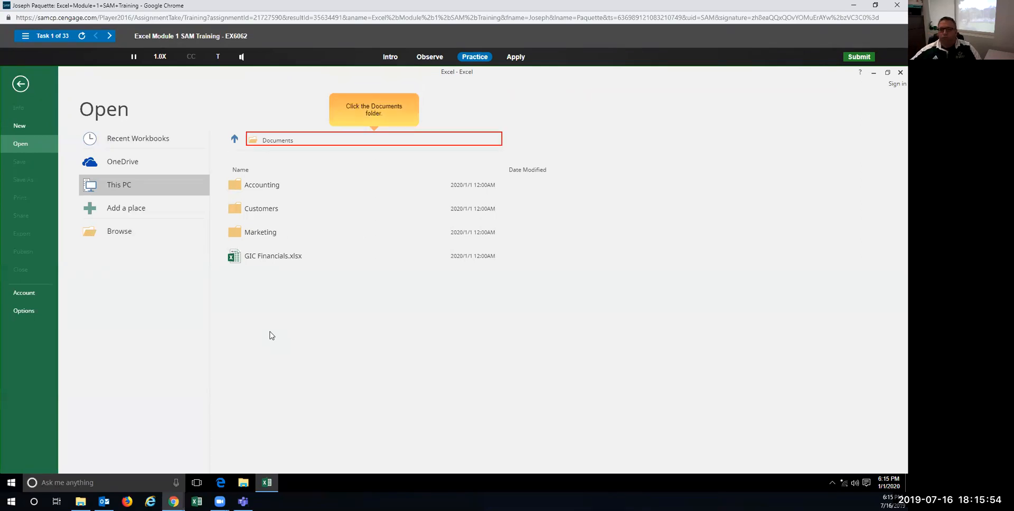
click(280, 140)
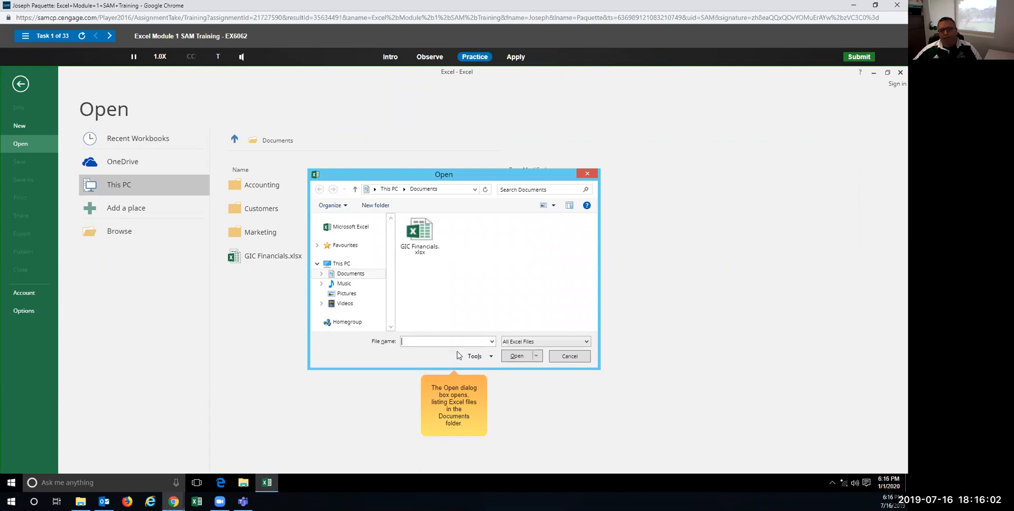
click(412, 235)
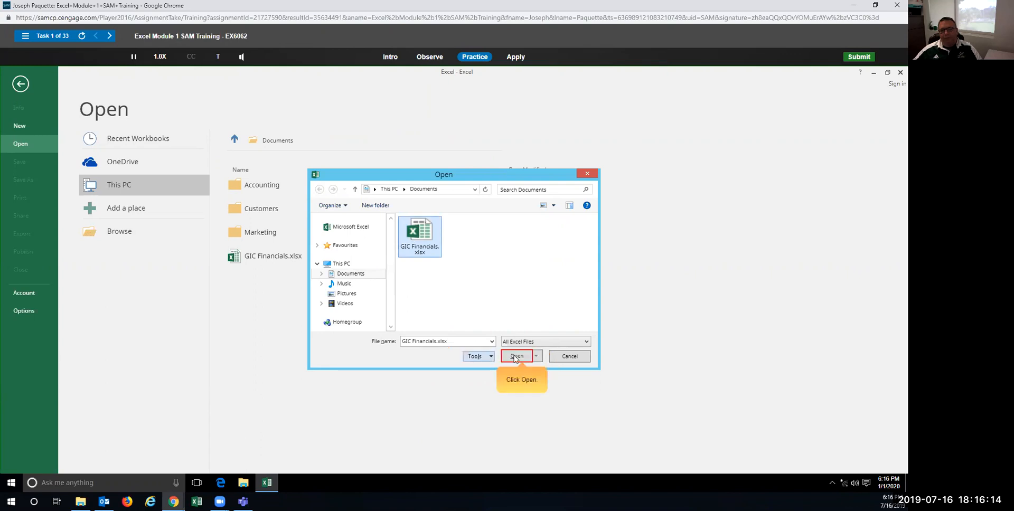
click(520, 356)
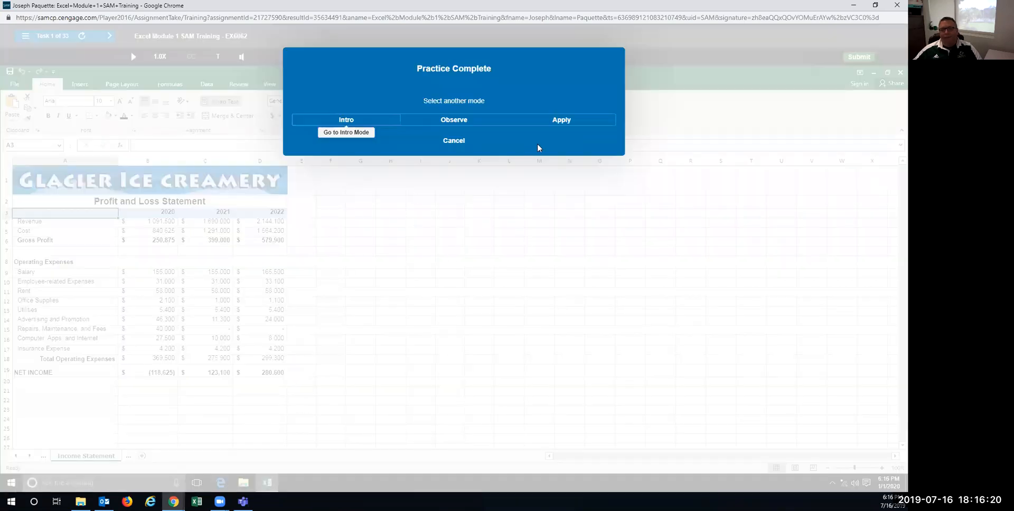
Step: In Apply mode, browse to Documents and open GIC Financials.xlsx
click(552, 121)
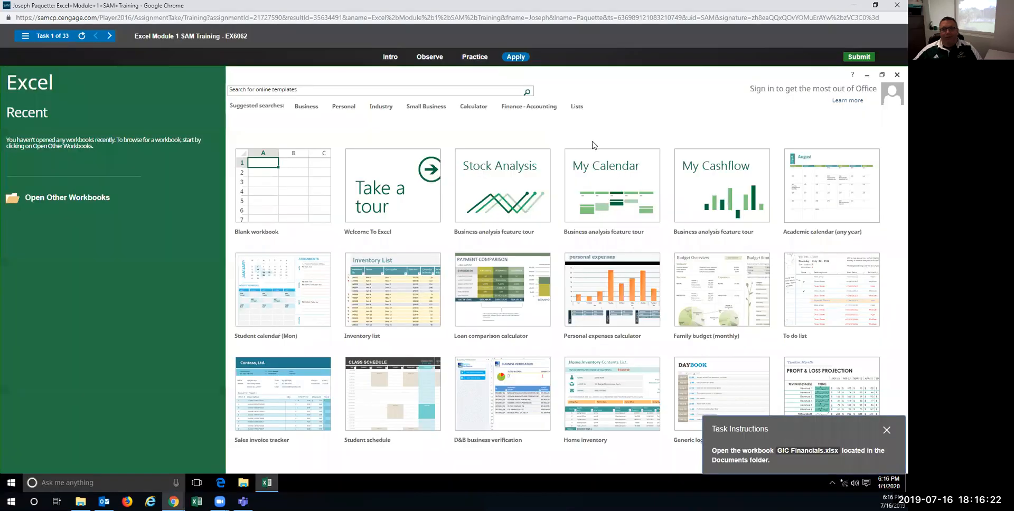
click(59, 201)
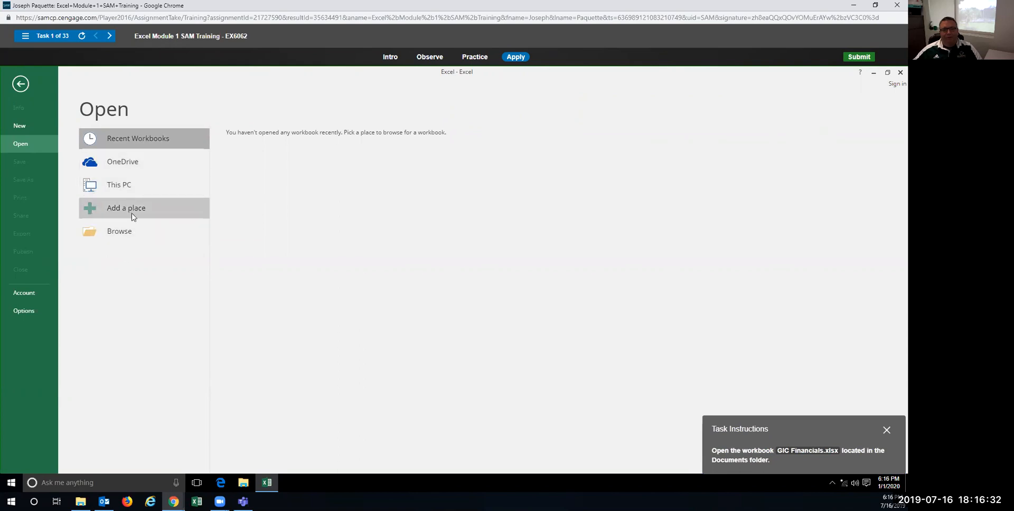
click(140, 242)
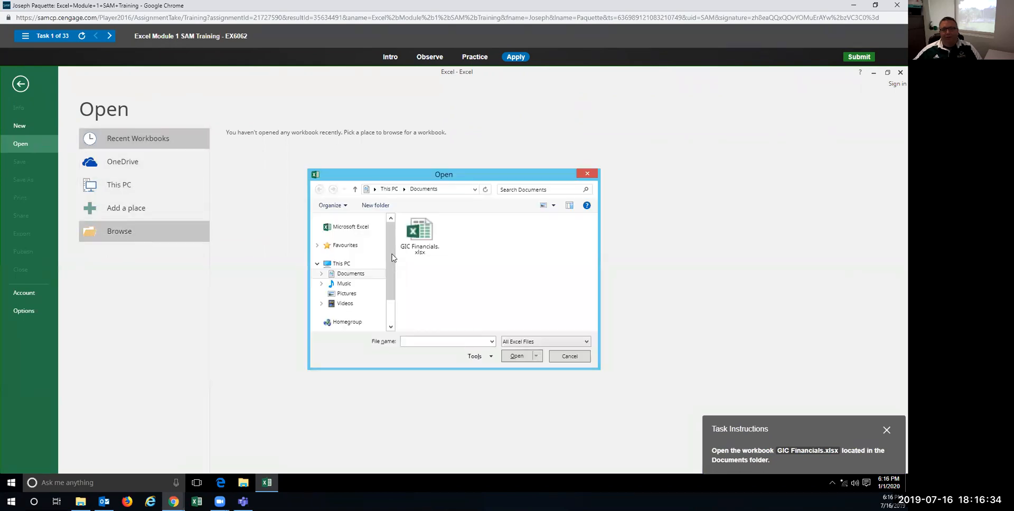
click(424, 239)
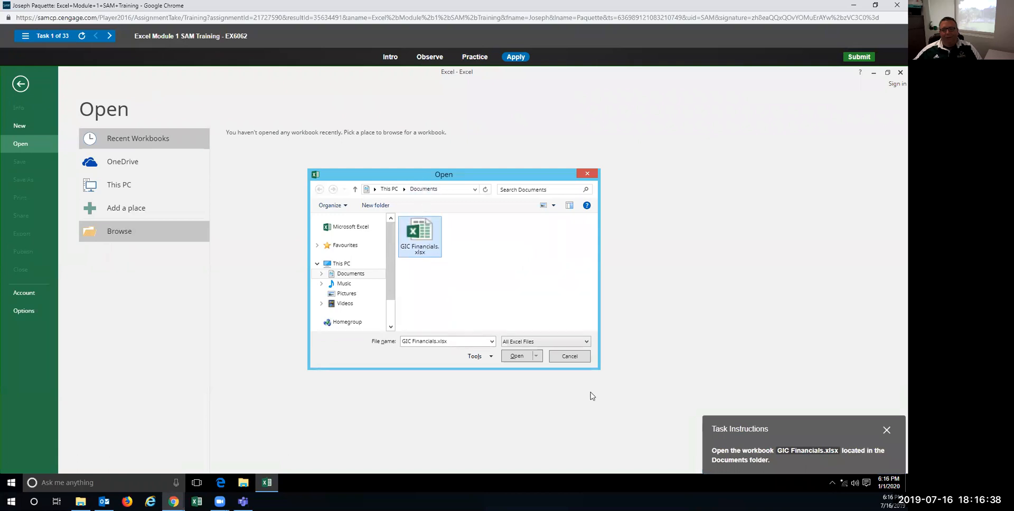
click(517, 356)
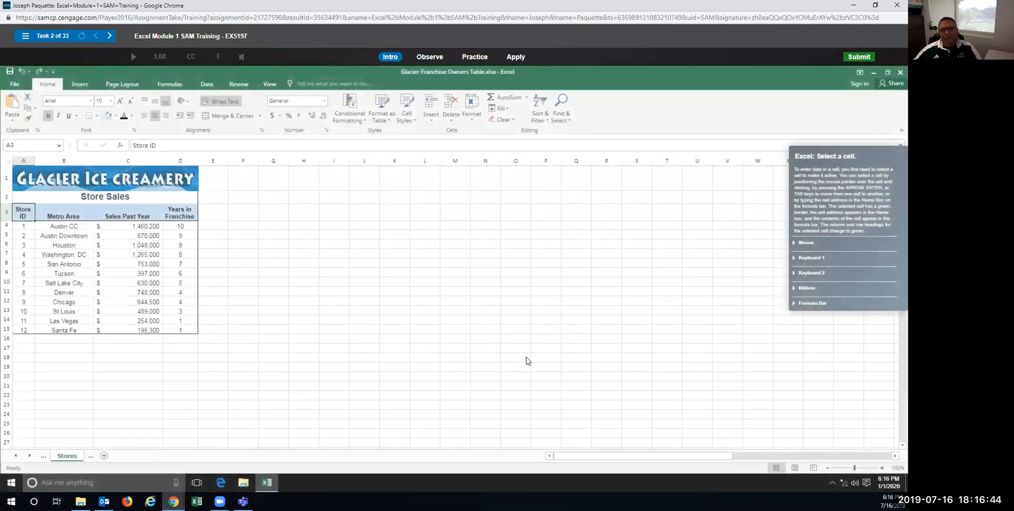
Step: Select cell D5 in Practice mode, then again in Apply mode
click(475, 58)
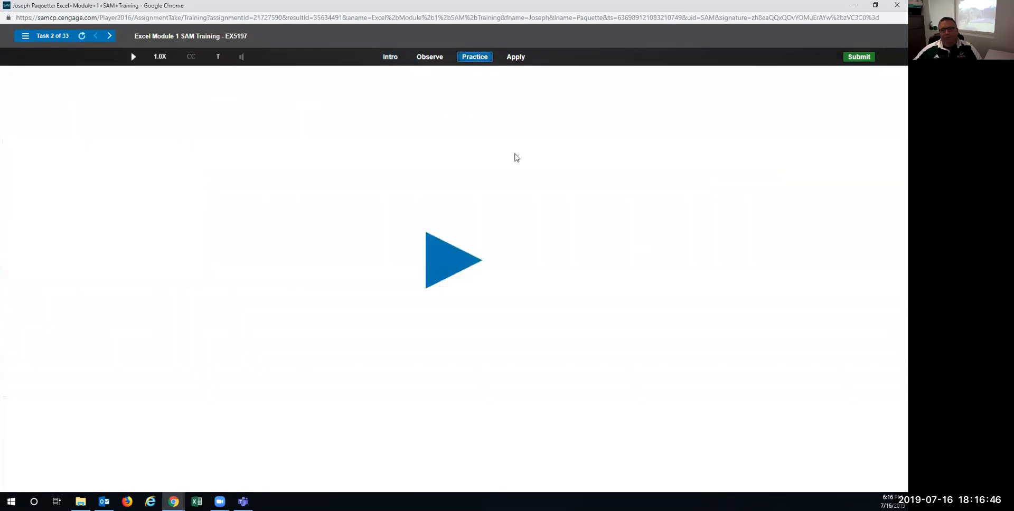
click(444, 270)
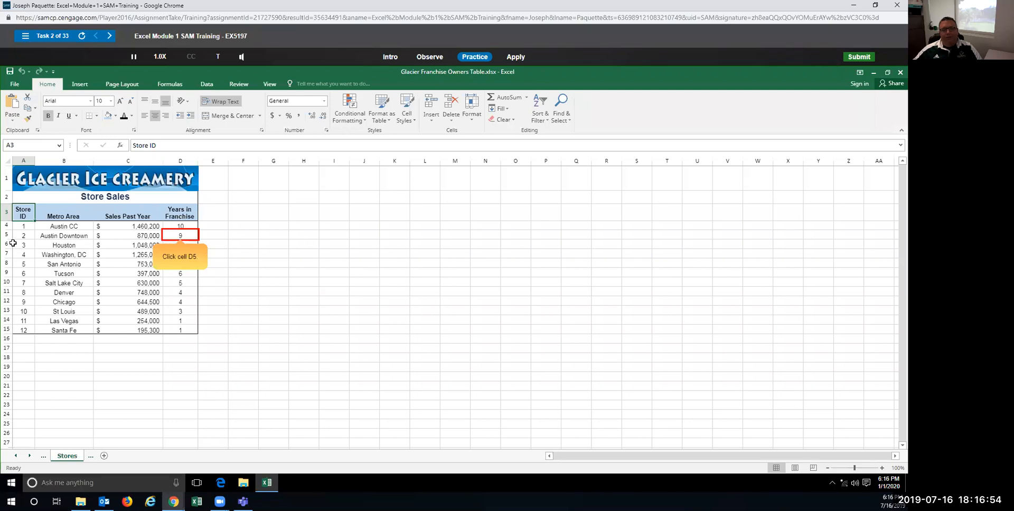
click(169, 236)
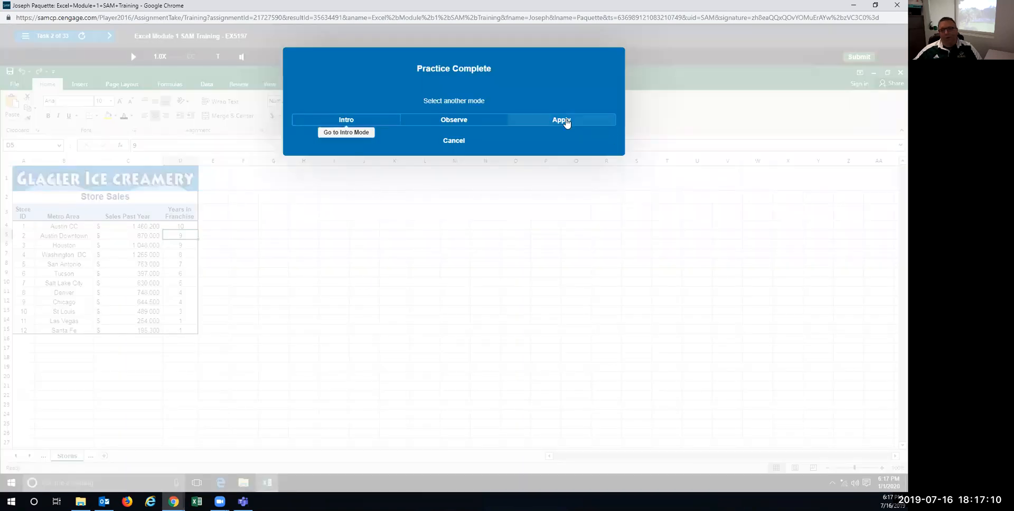
click(564, 121)
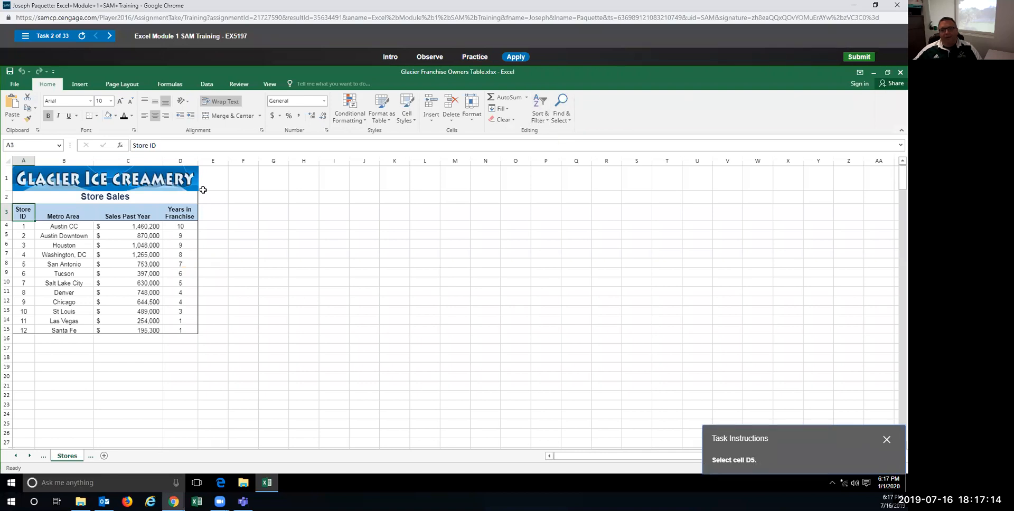
click(184, 236)
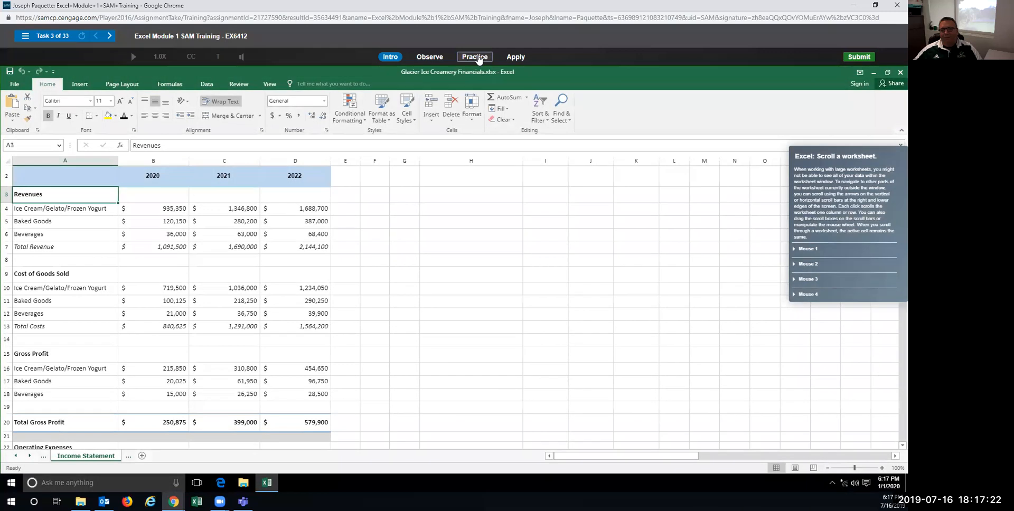
Step: In Practice mode, scroll the Income Statement title row into view and select cell A1
click(474, 57)
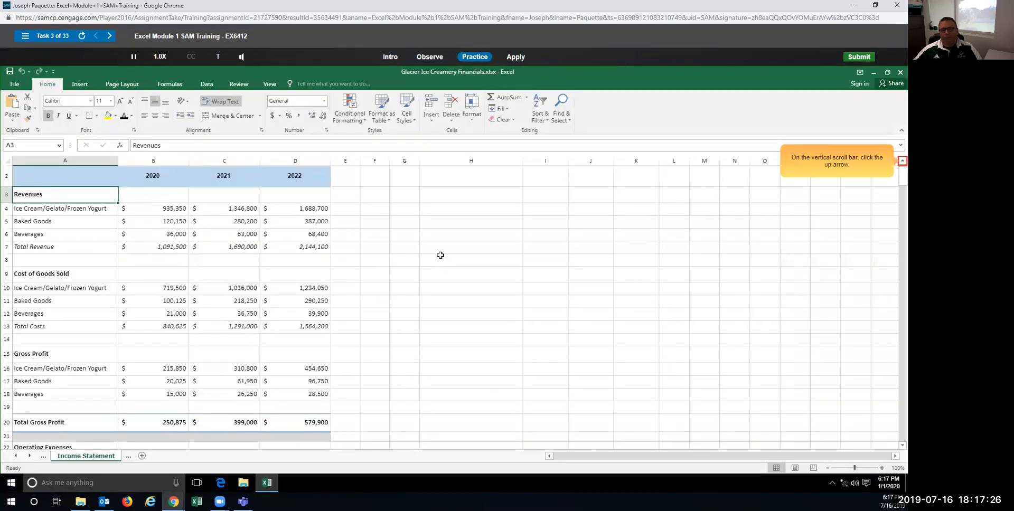
click(902, 161)
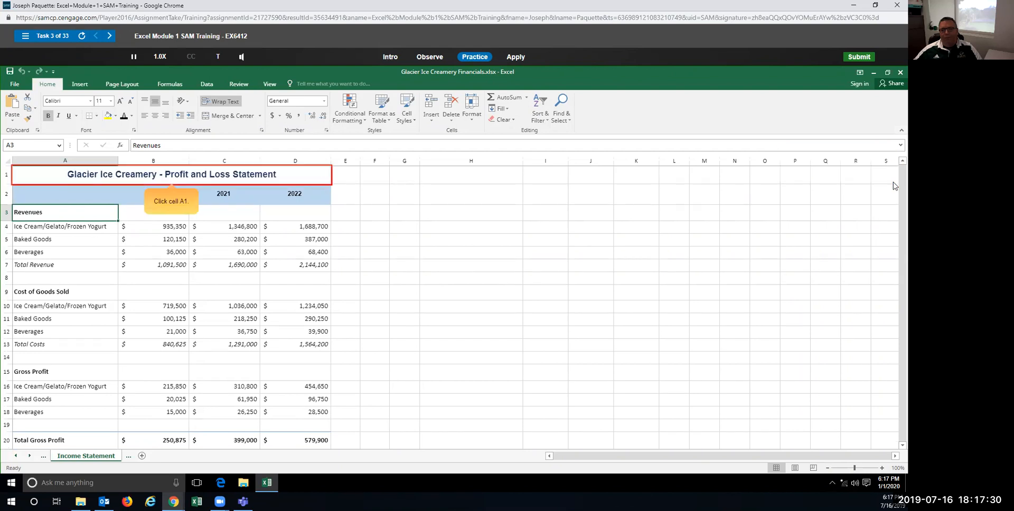
click(165, 175)
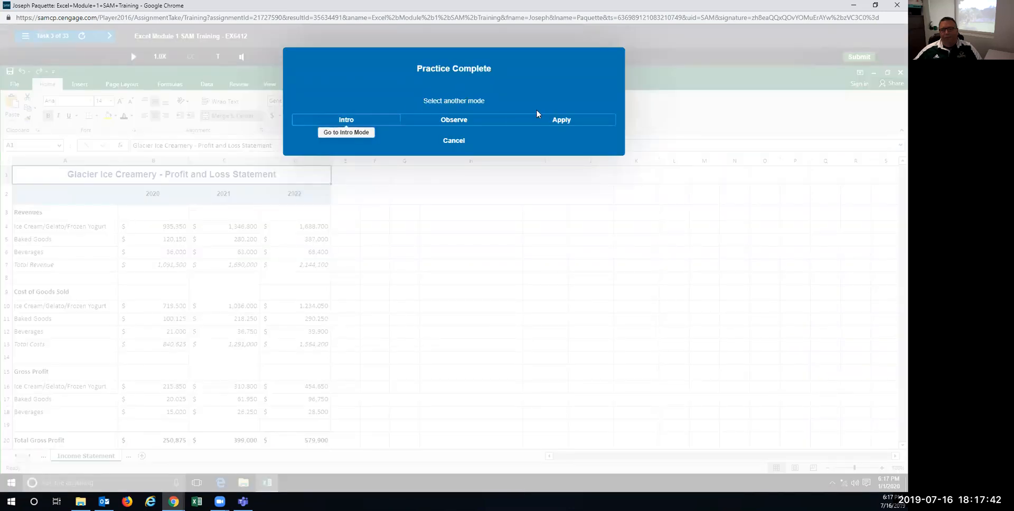
Step: In Apply mode, scroll up to the title row and select cell A1
click(549, 121)
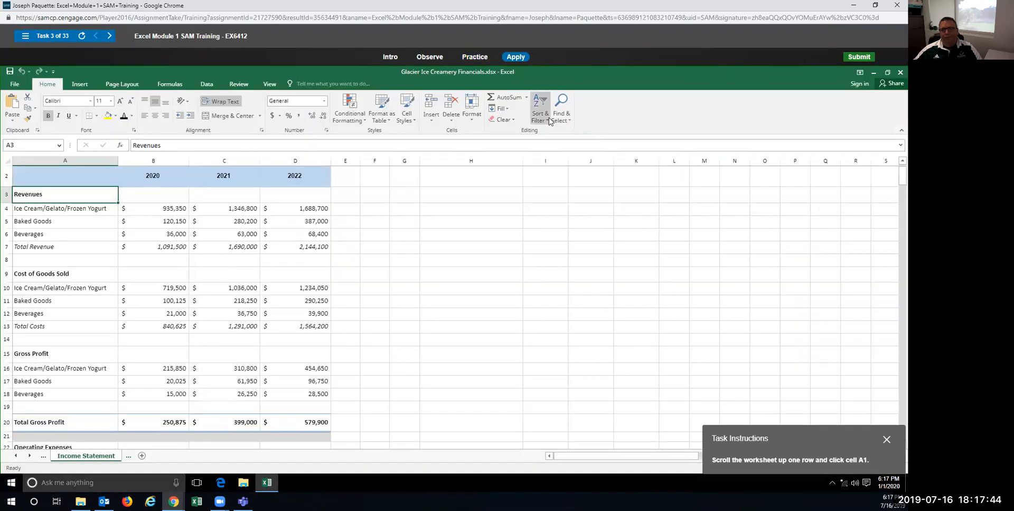
scroll(459, 225, up, 1)
scroll(460, 225, down, 1)
scroll(460, 225, up, 1)
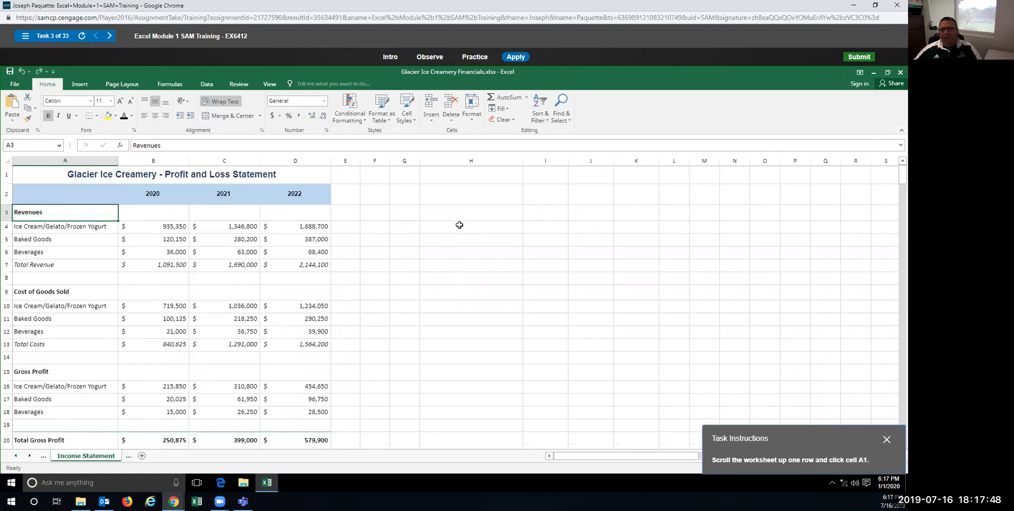
scroll(459, 225, down, 3)
scroll(459, 225, up, 3)
click(204, 170)
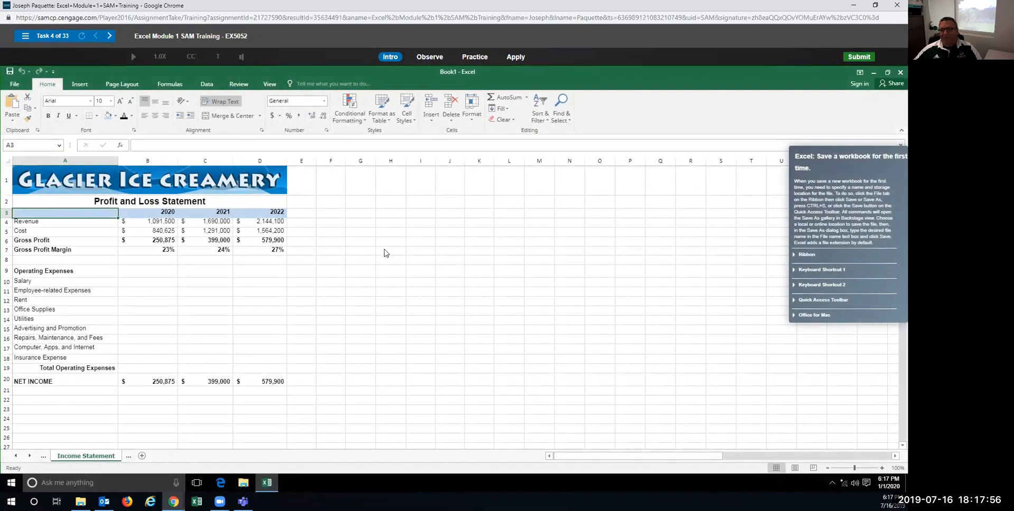
Step: In Practice mode, save the workbook as Employees via File > Save As > Browse
click(474, 57)
click(446, 263)
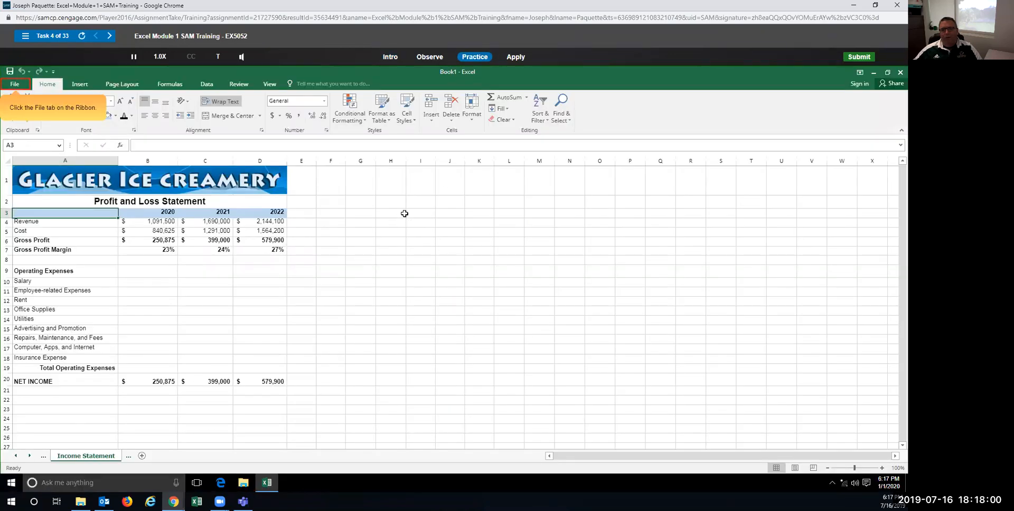
click(17, 84)
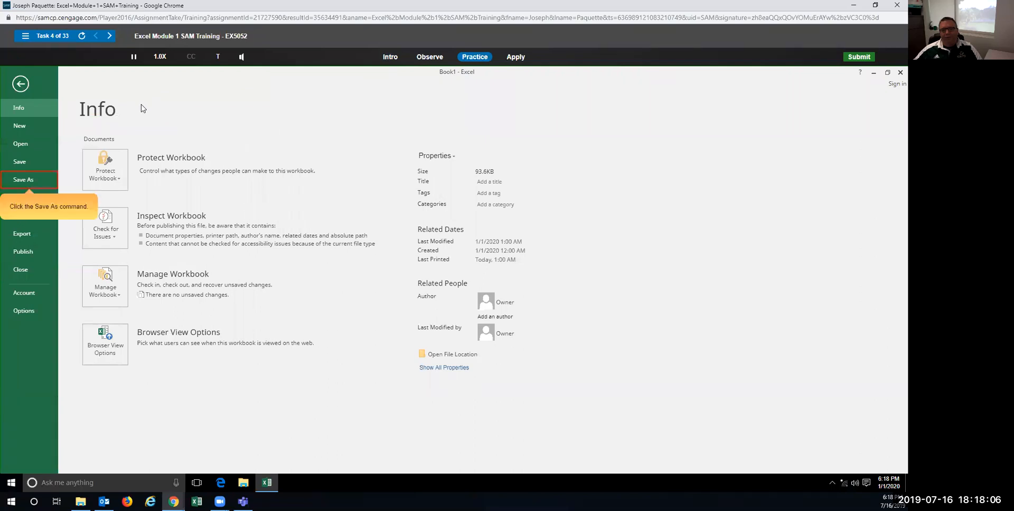
click(25, 181)
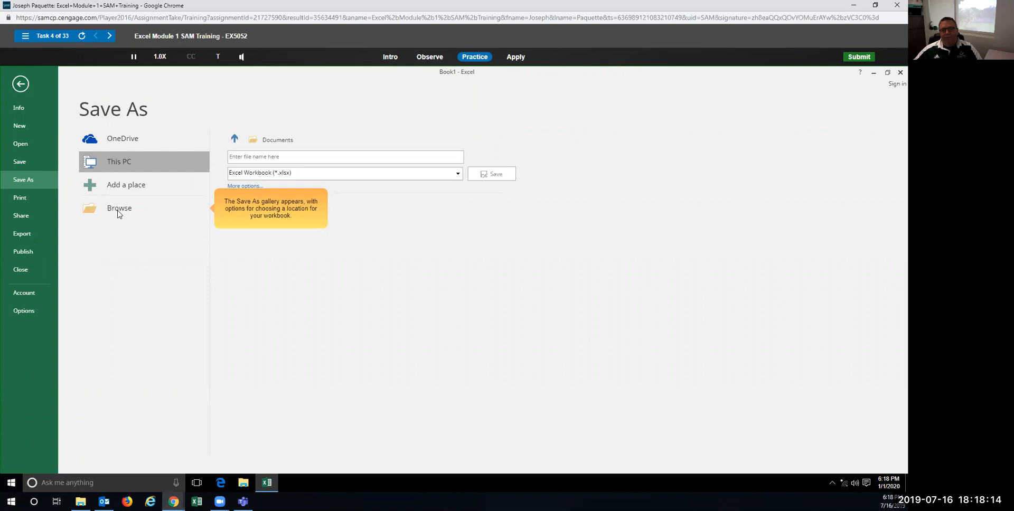
click(118, 209)
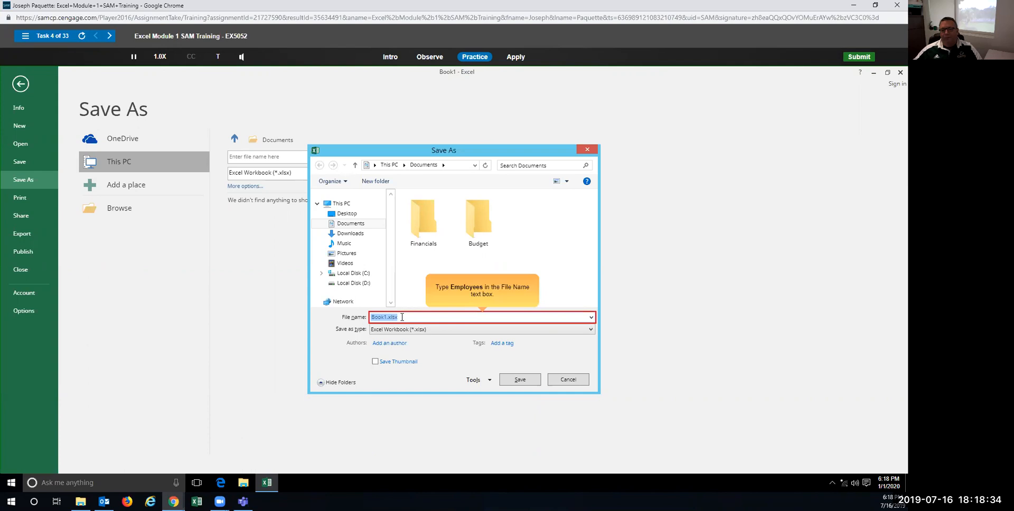
text(employees)
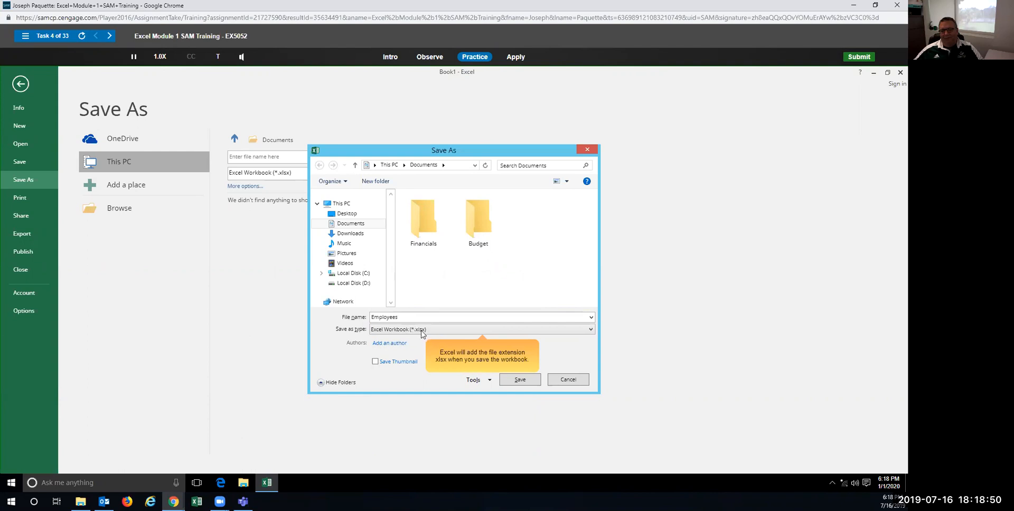
click(514, 380)
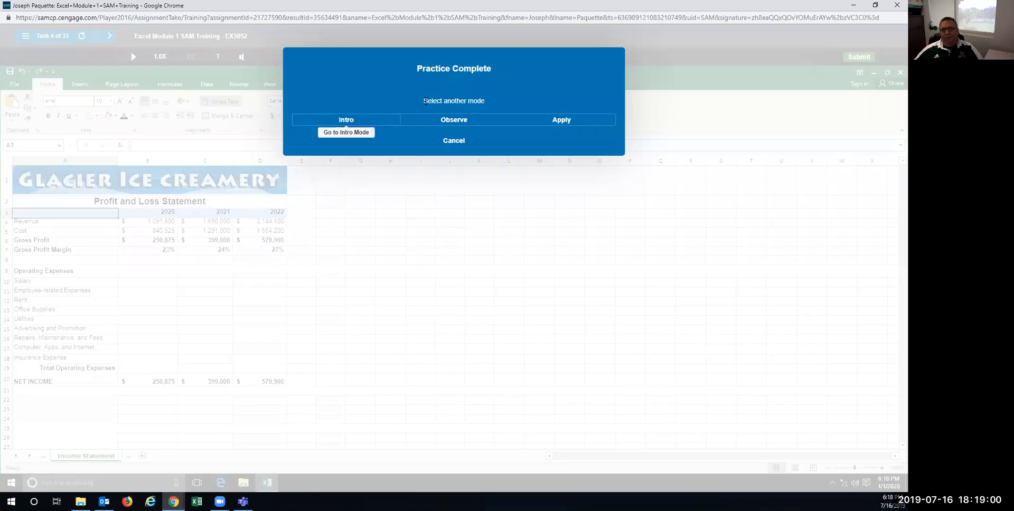
Step: In Apply mode, save the workbook as Employees in Documents via File > Save As
click(559, 122)
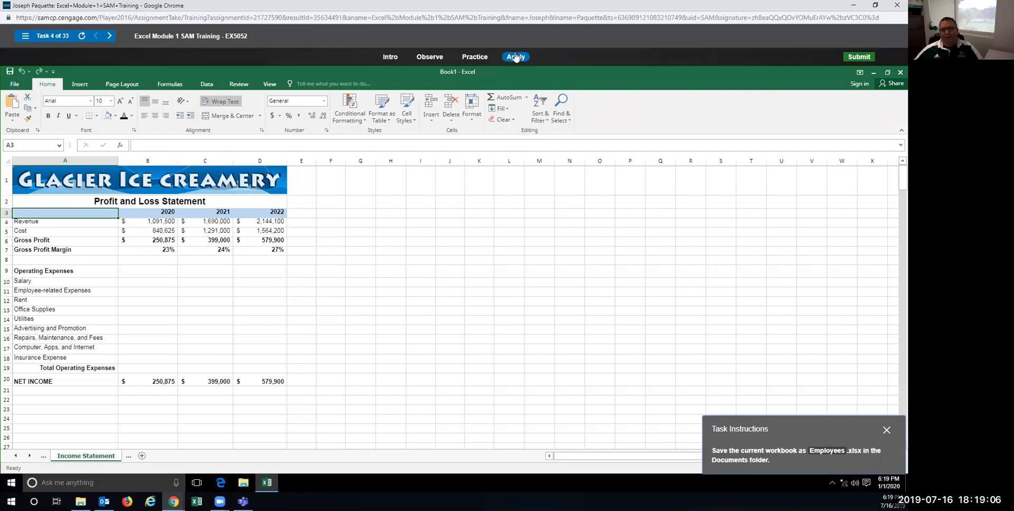
click(15, 84)
click(26, 180)
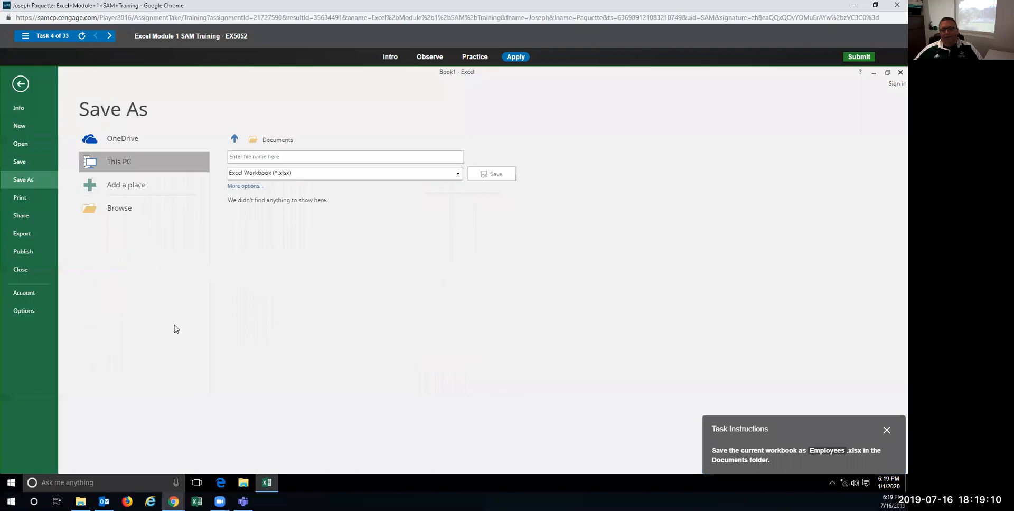
click(120, 211)
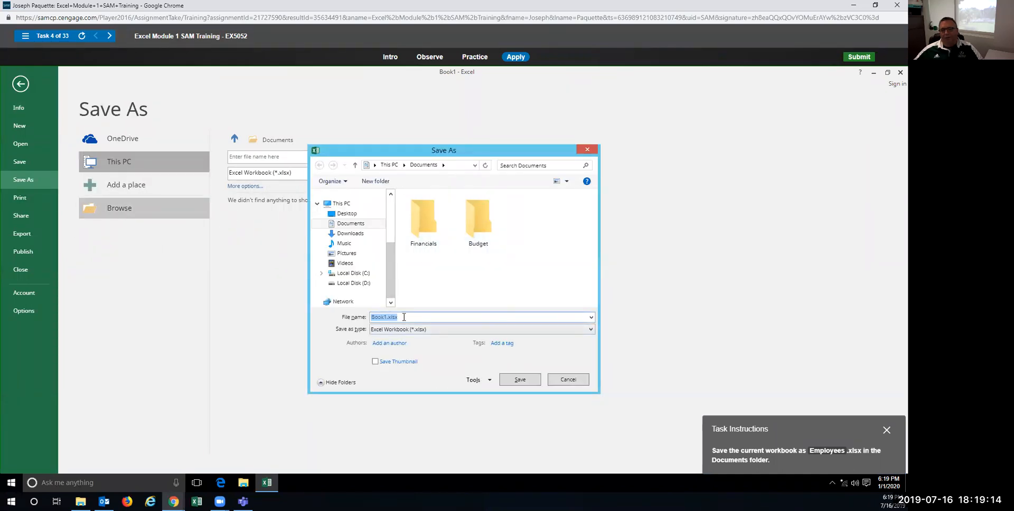
text(Employees)
click(519, 380)
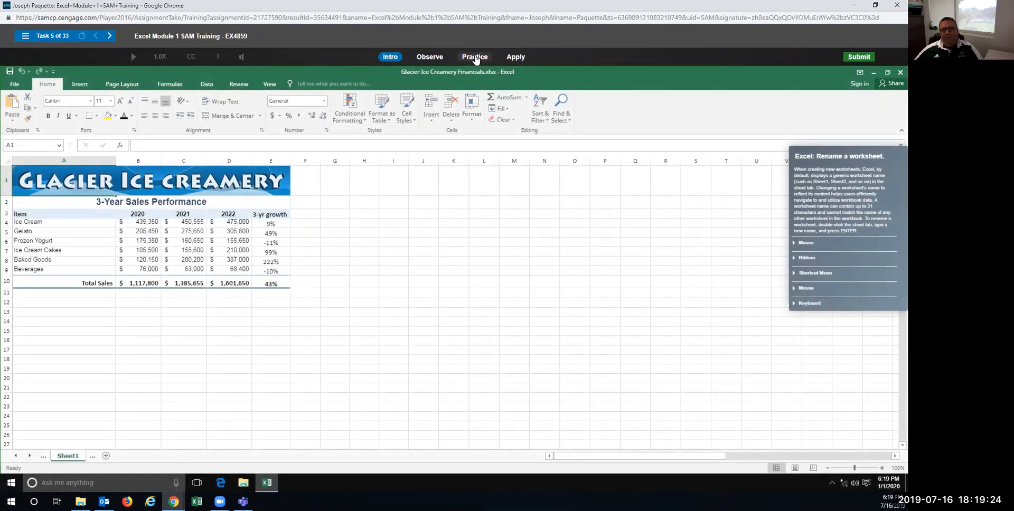
Step: In Practice mode, rename the Sheet1 tab to Sales by double-clicking it
click(474, 57)
click(444, 286)
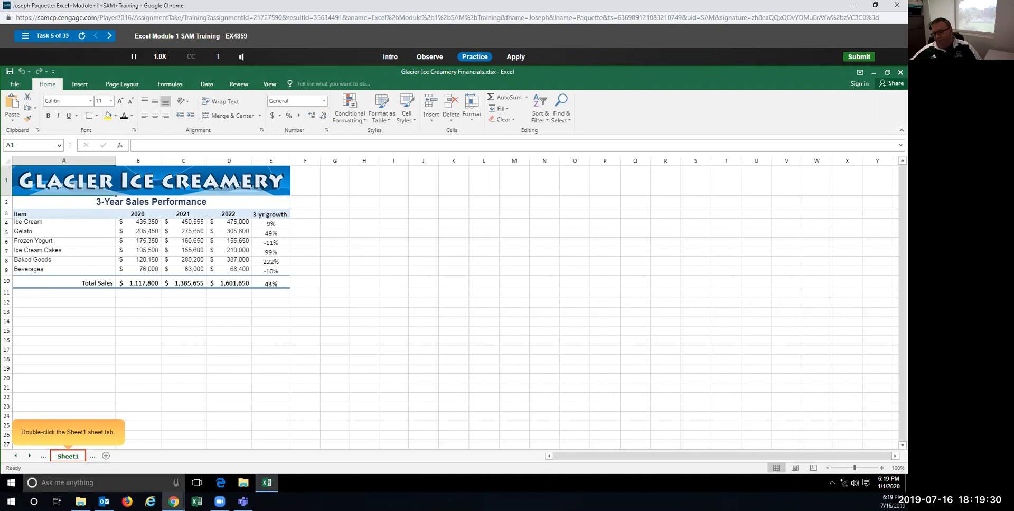
double_click(69, 456)
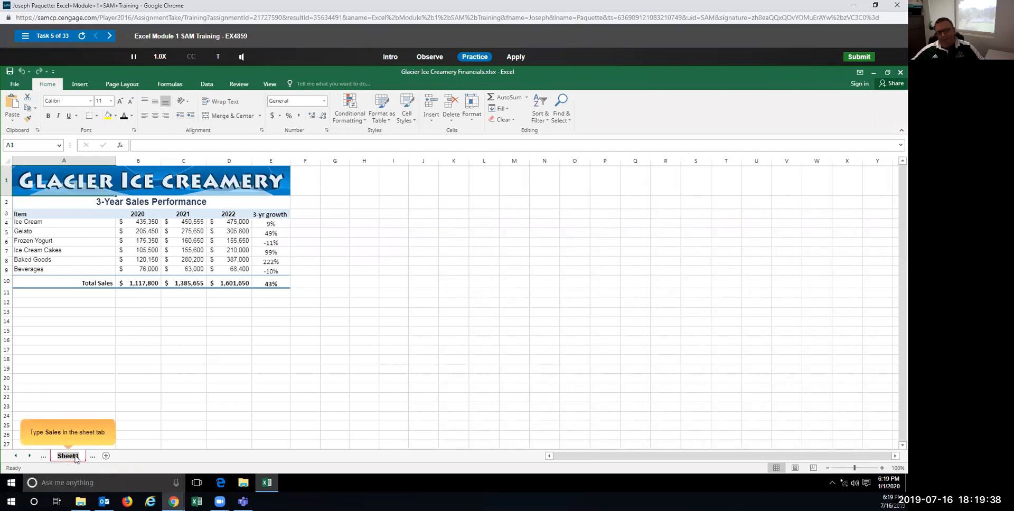
text(Sales)
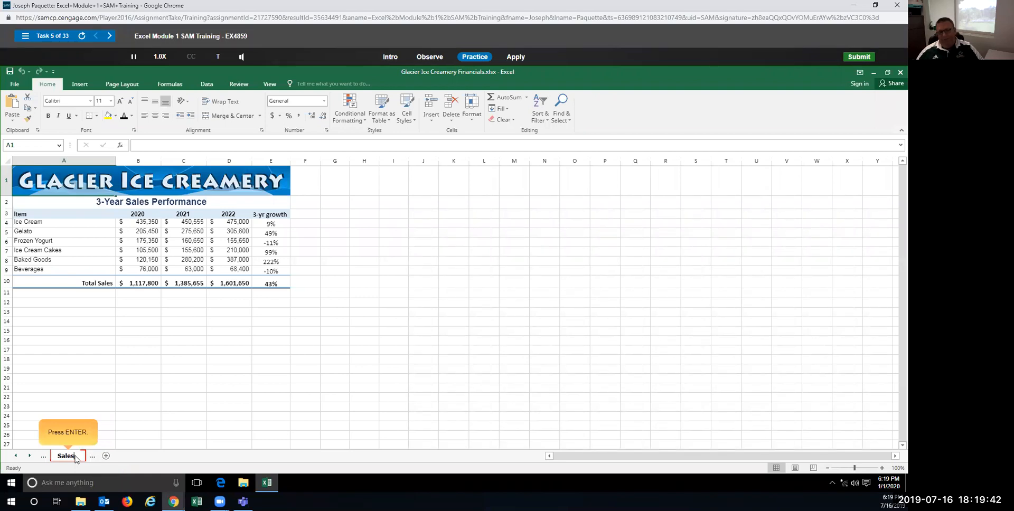
key(Return)
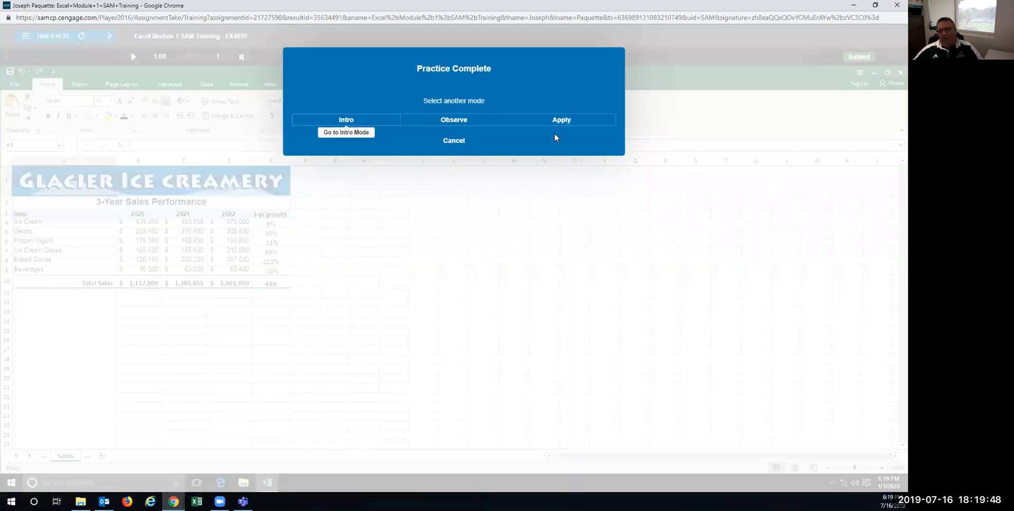
Step: In Apply mode, rename Sheet1 to Sales using the tab's Rename option
click(545, 120)
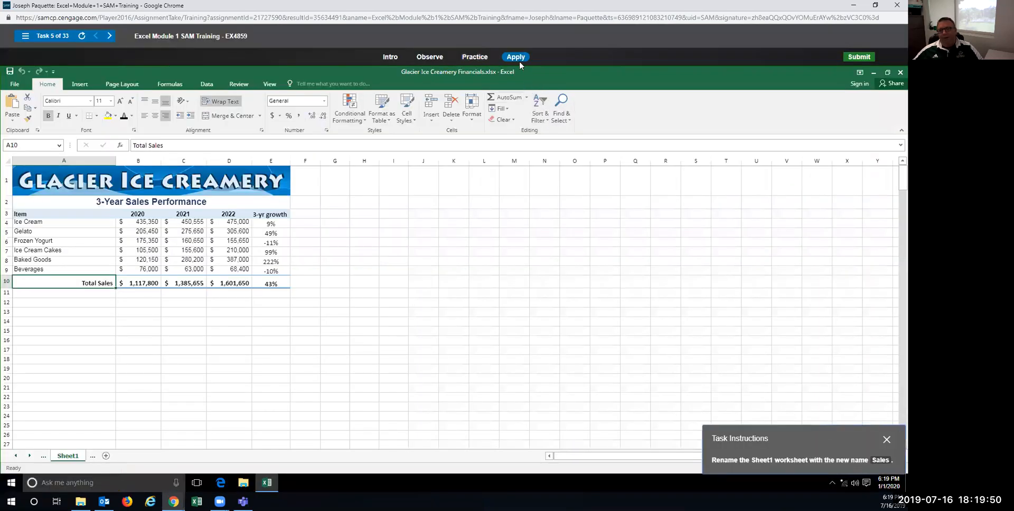
right_click(70, 456)
click(98, 387)
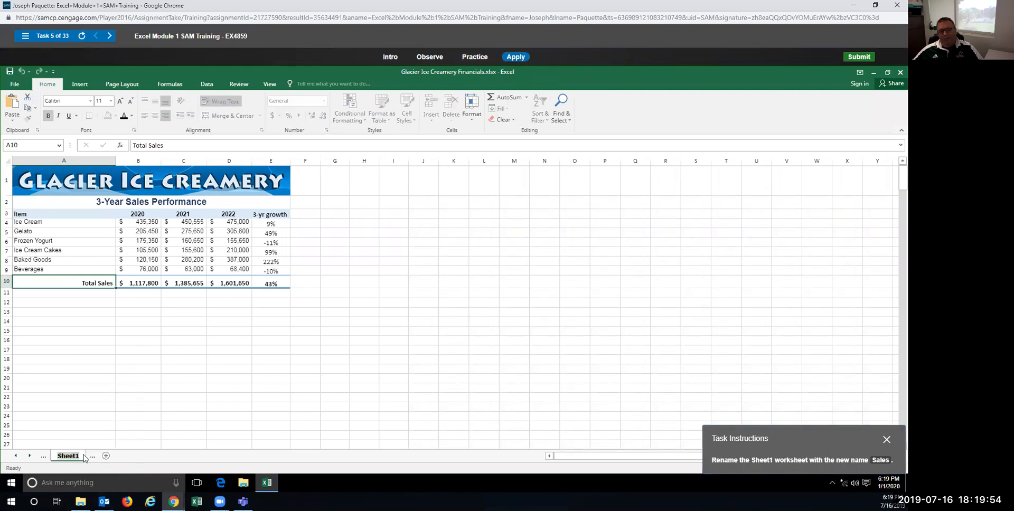
text(Sales)
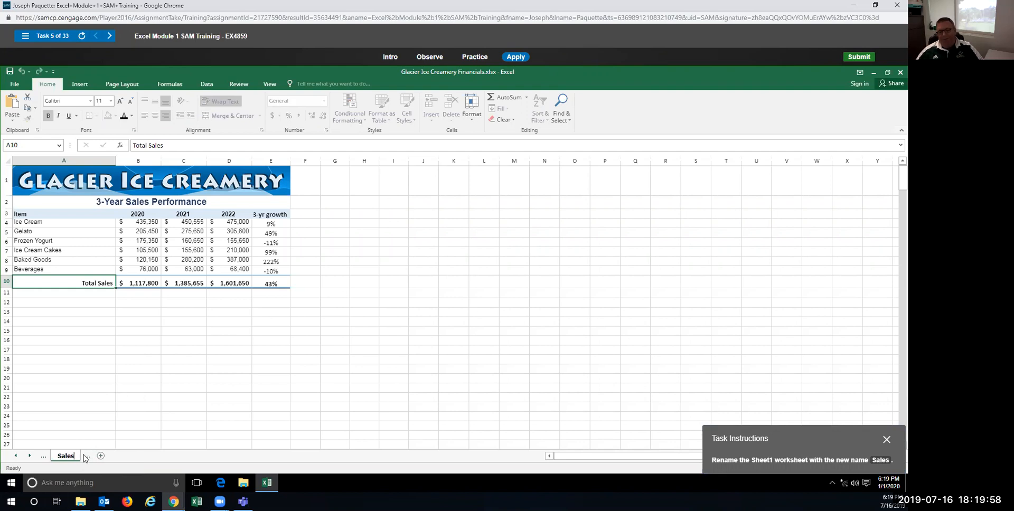
key(Return)
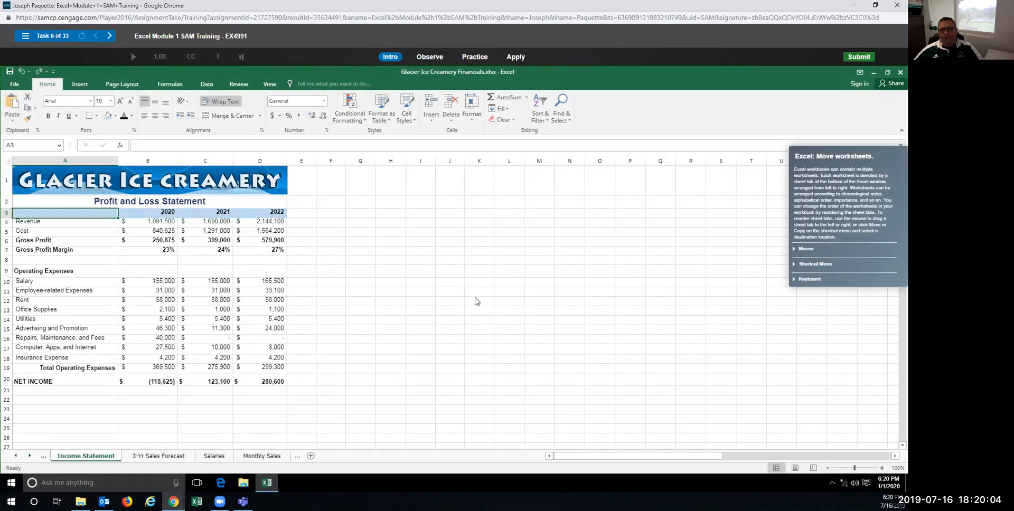
Step: Drag the Salaries tab after Monthly Sales in Practice, then again in Apply mode
click(475, 57)
click(454, 261)
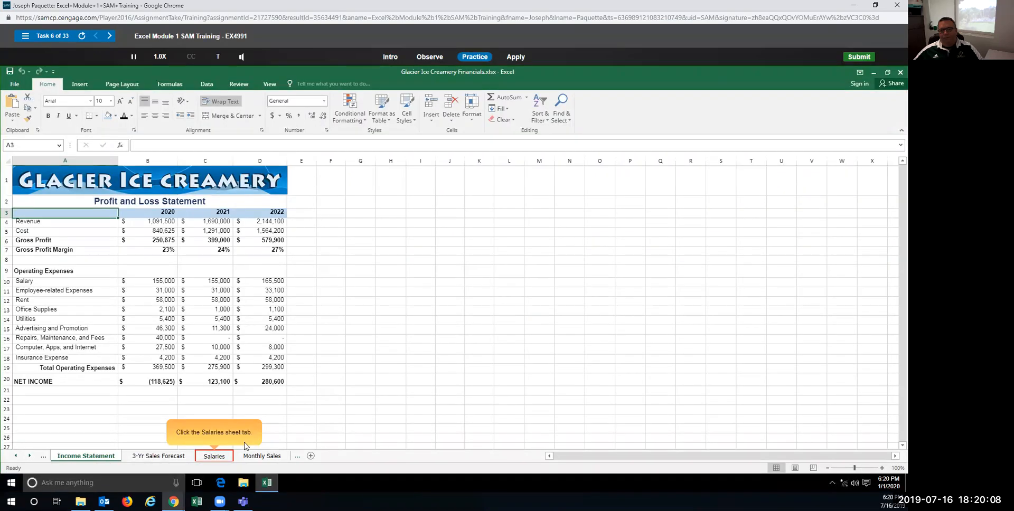
click(206, 457)
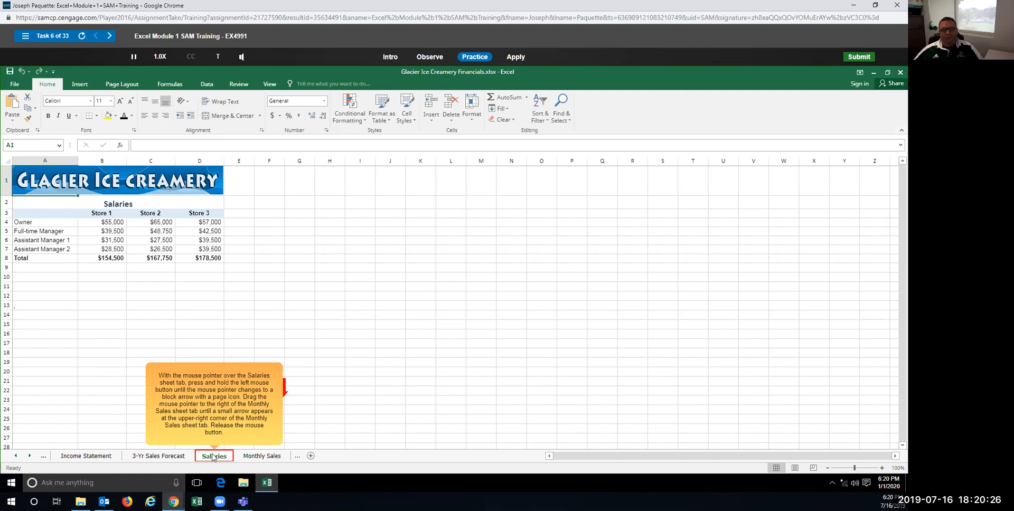
drag(213, 457, 293, 457)
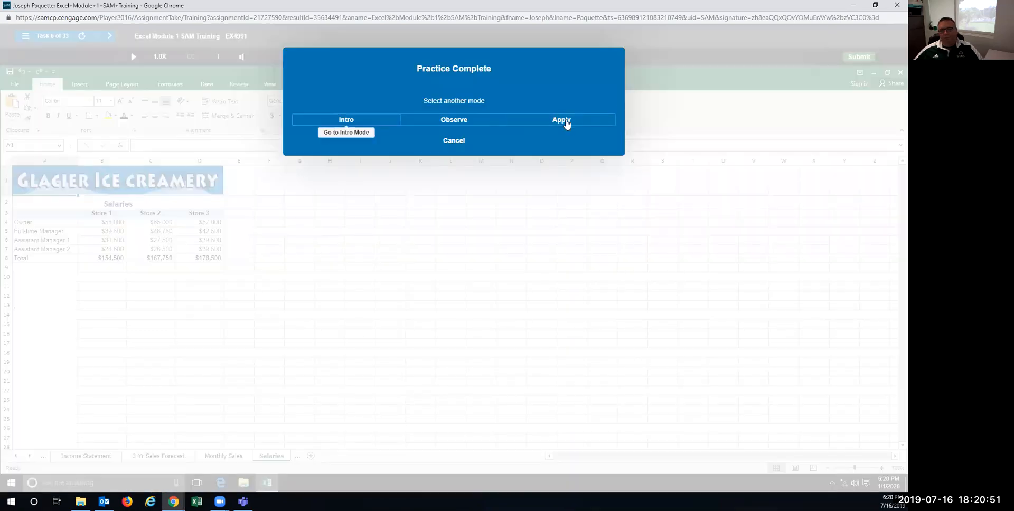
click(566, 121)
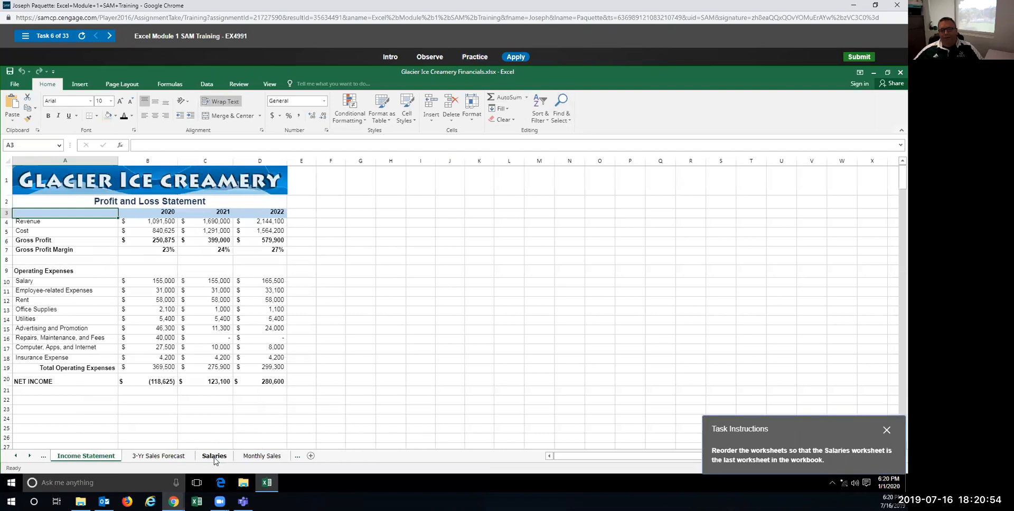
drag(215, 461, 297, 457)
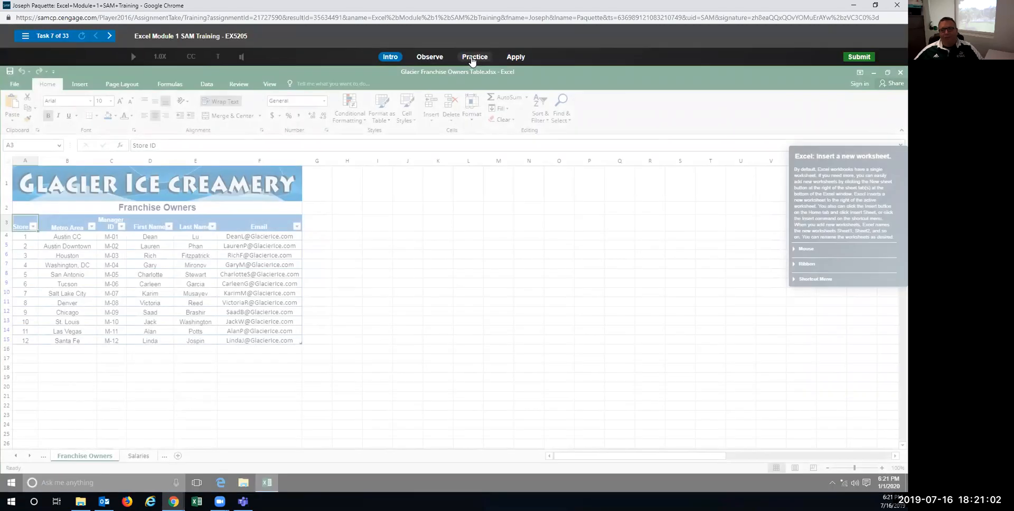
Step: Insert a new sheet right of Franchise Owners in Practice, then in Apply mode
click(473, 59)
click(432, 269)
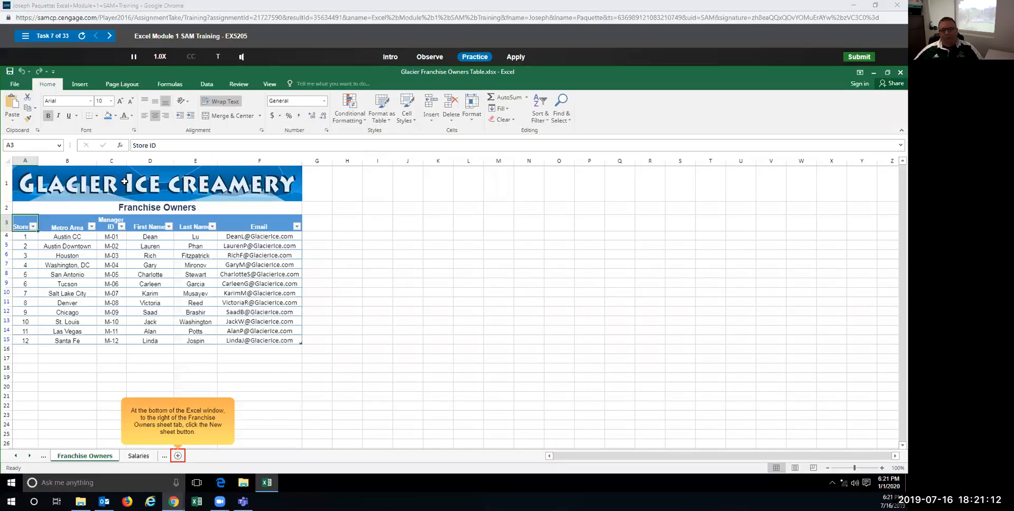
click(179, 456)
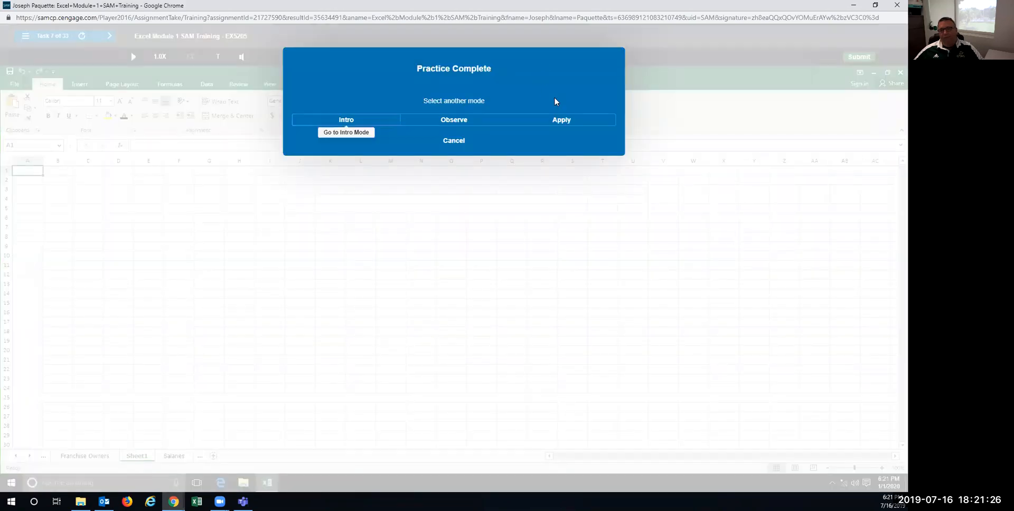
click(563, 121)
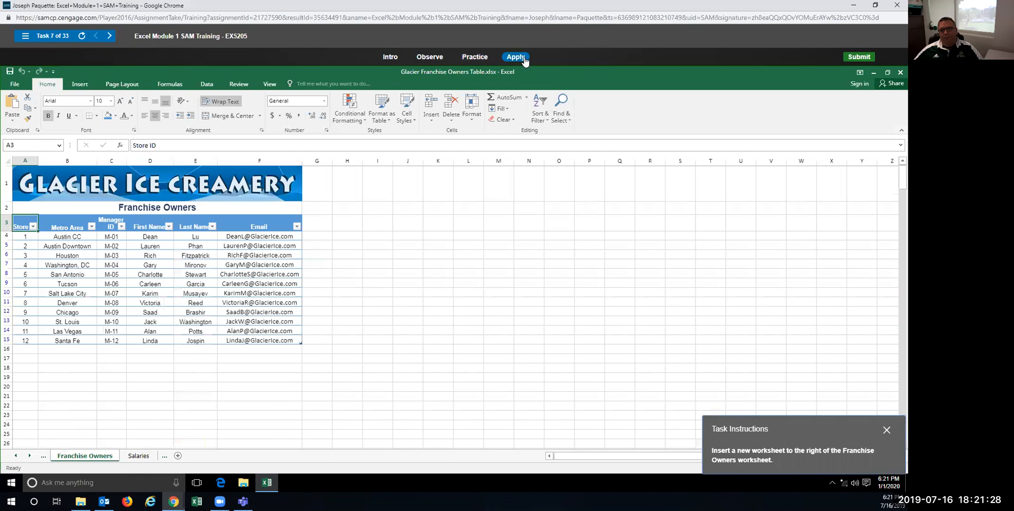
click(178, 456)
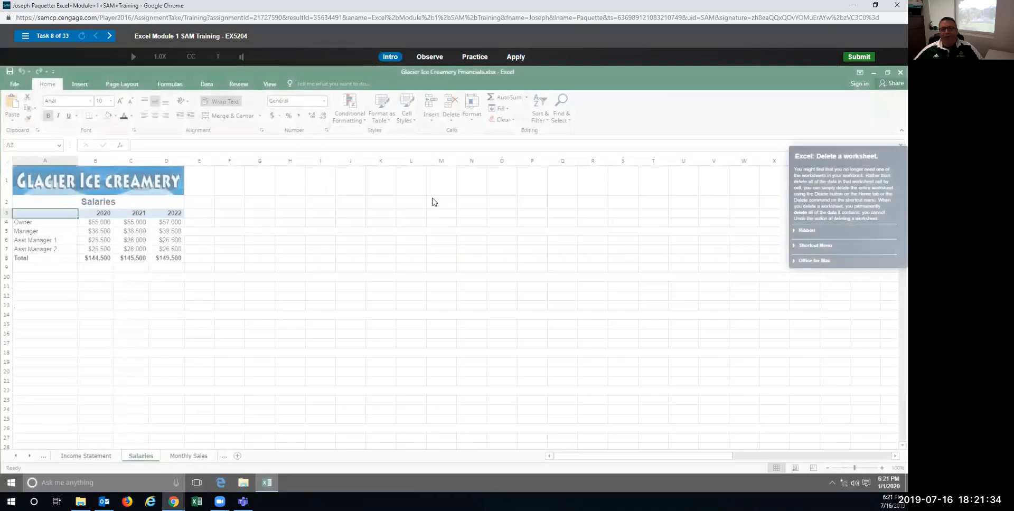
Step: In the guided practice, delete the Salaries worksheet using Home > Delete > Delete Sheet and confirm
click(482, 58)
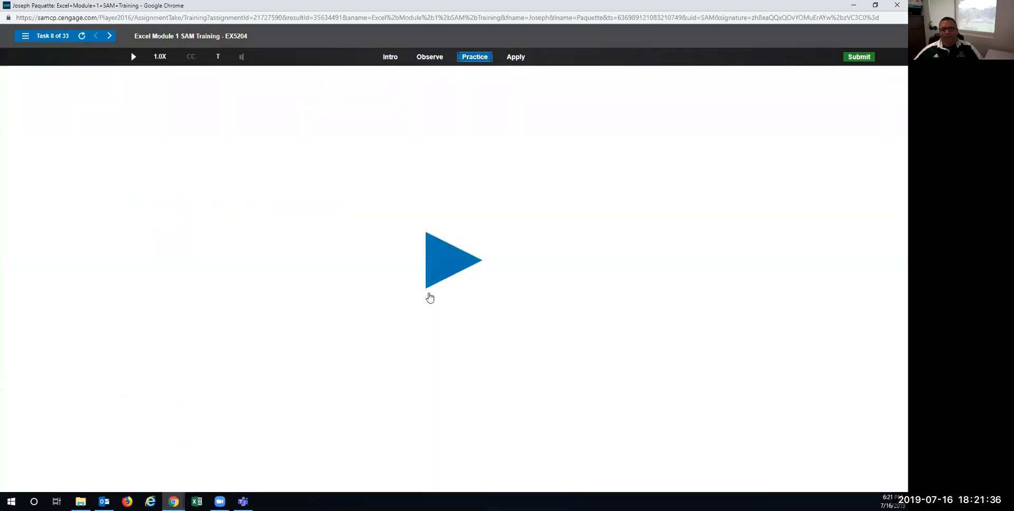
click(441, 263)
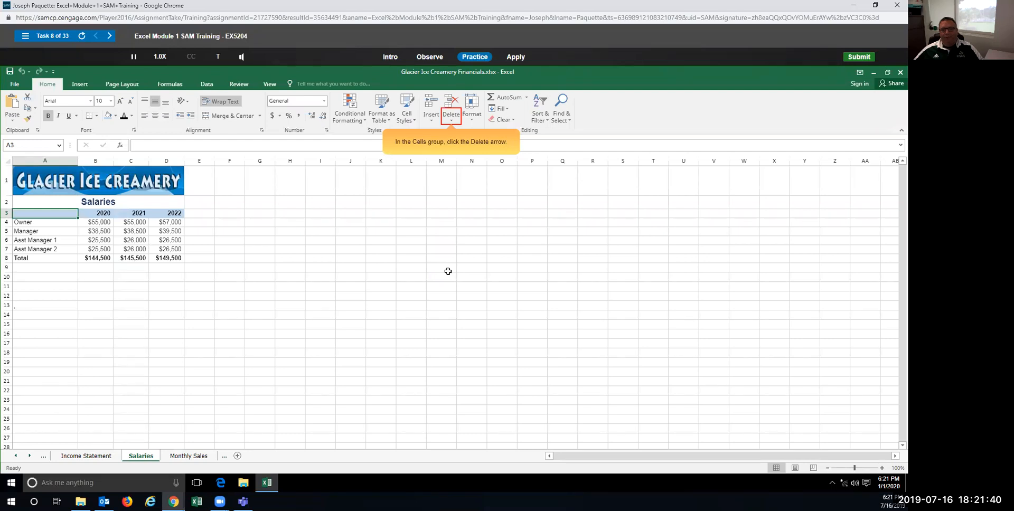
click(452, 122)
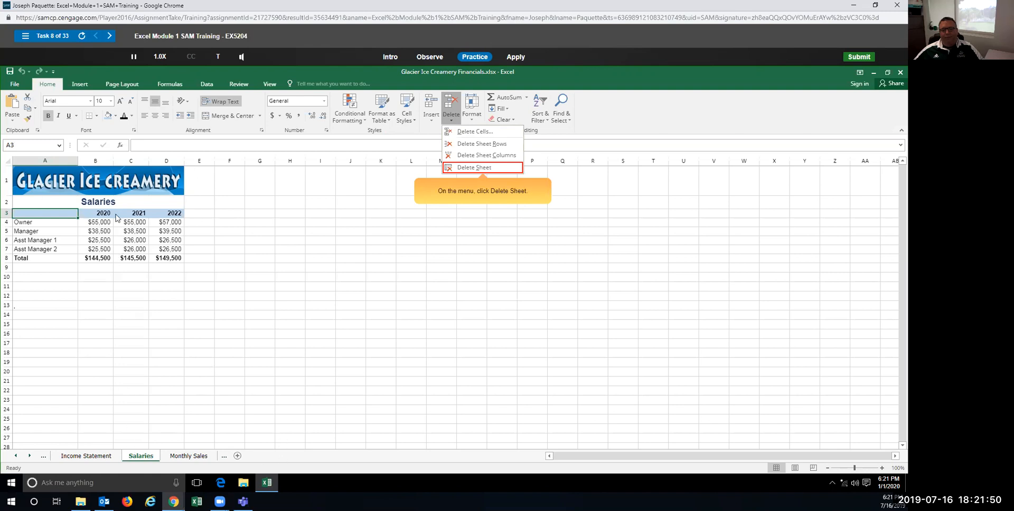
click(485, 168)
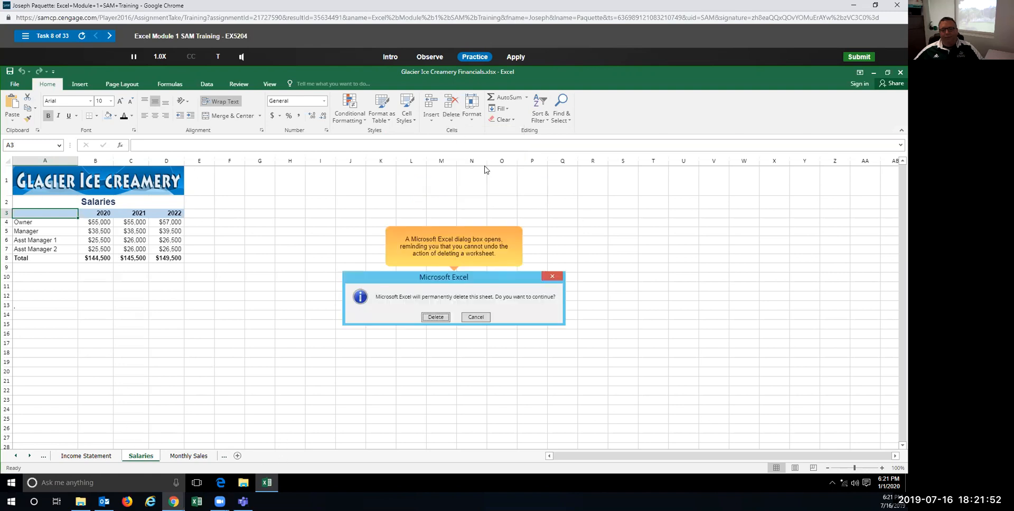
click(436, 317)
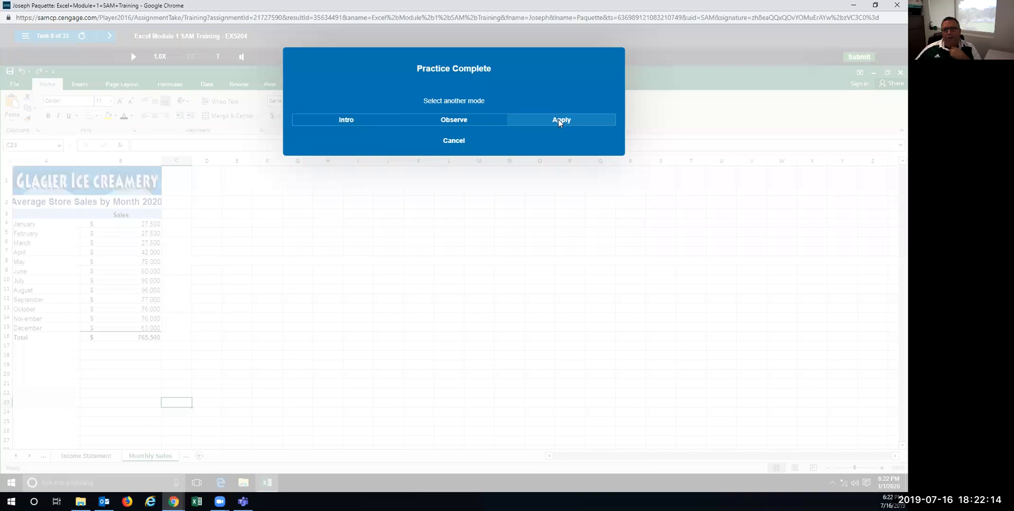
Step: In the graded attempt, delete the Salaries sheet from its tab's right-click menu and confirm
click(560, 121)
right_click(140, 460)
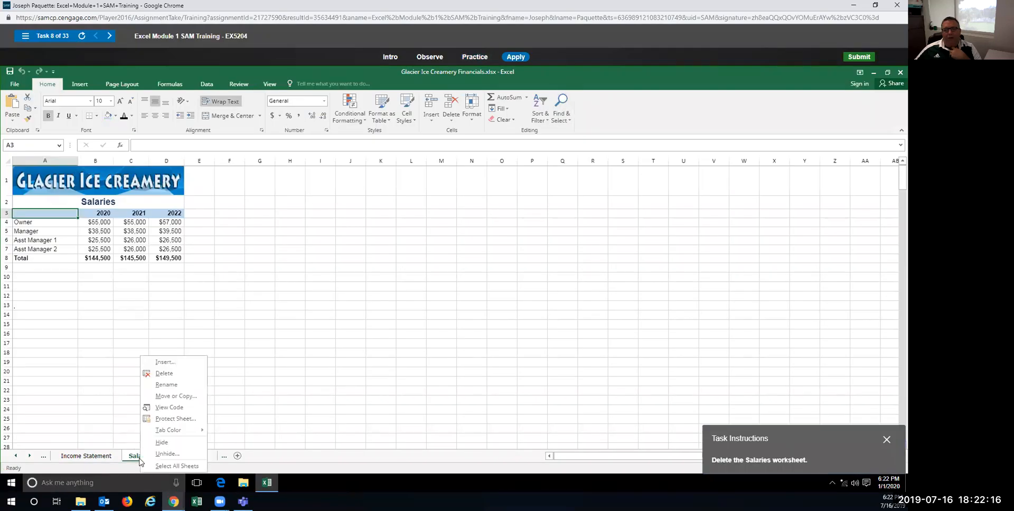
click(164, 373)
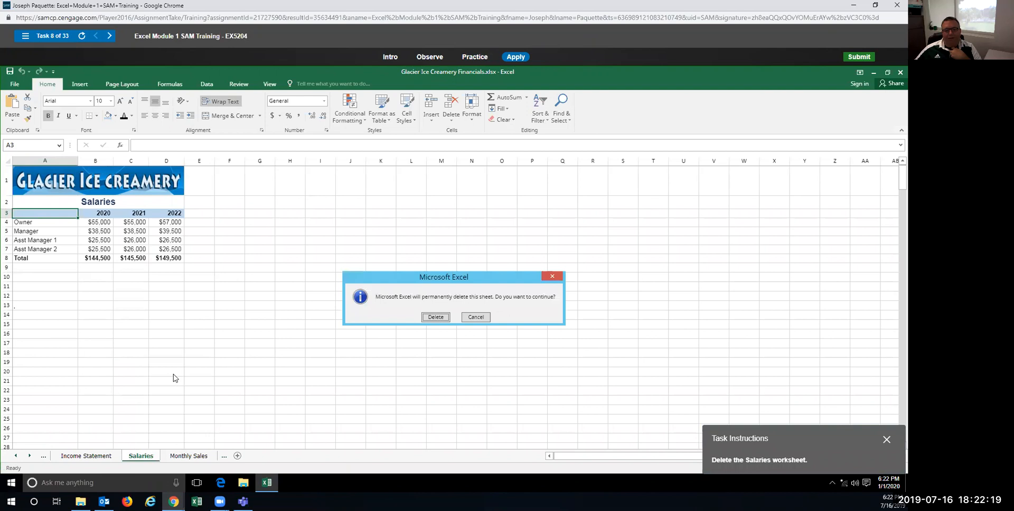
click(436, 318)
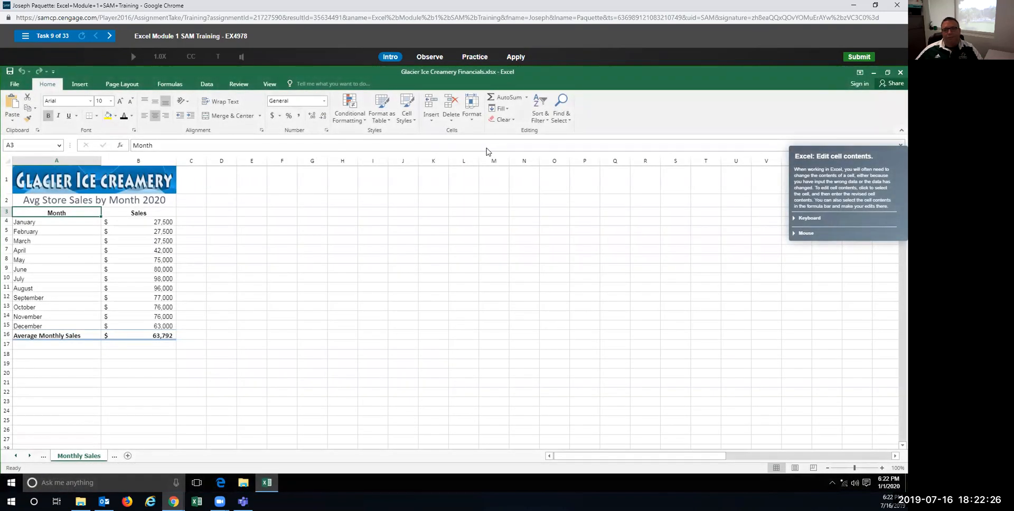
Step: In the practice run, overwrite cell B6 with 37500
click(475, 57)
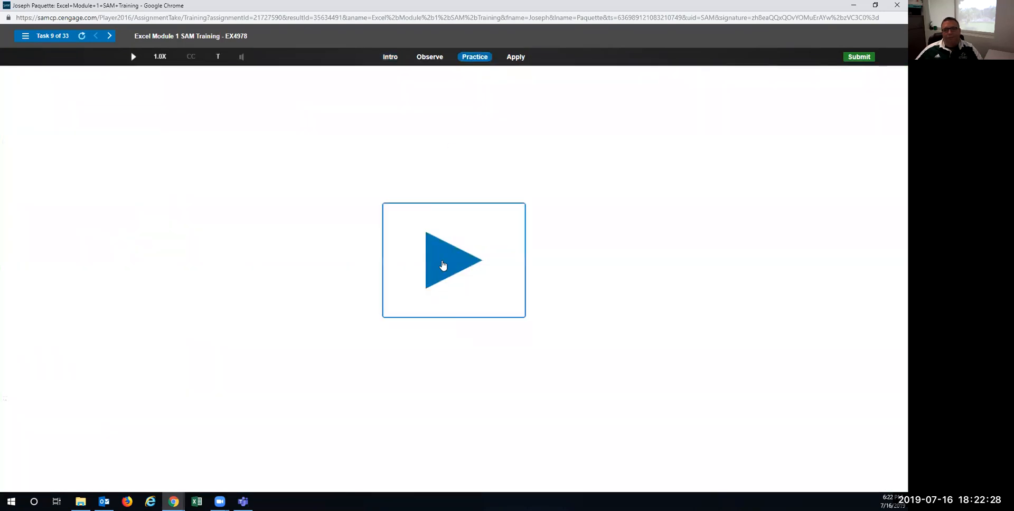
click(443, 265)
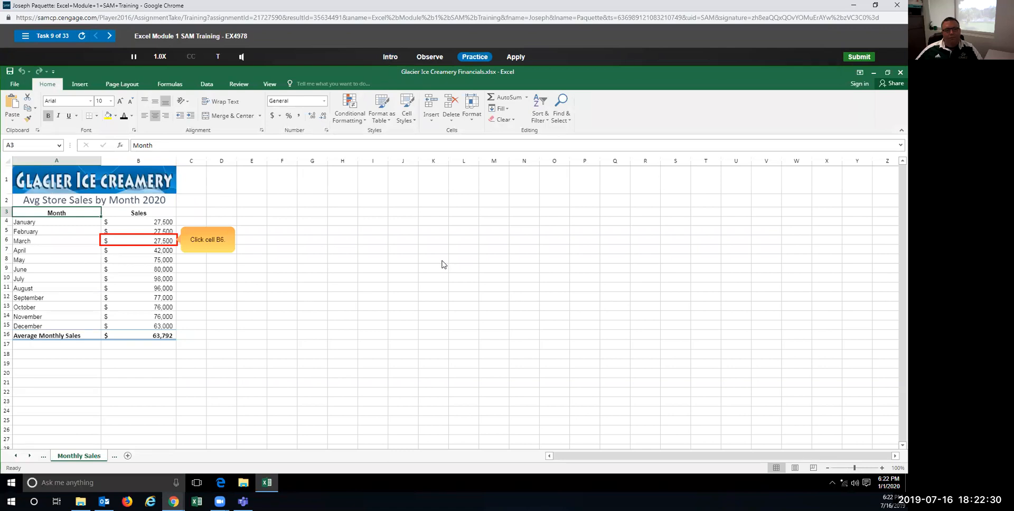
click(158, 242)
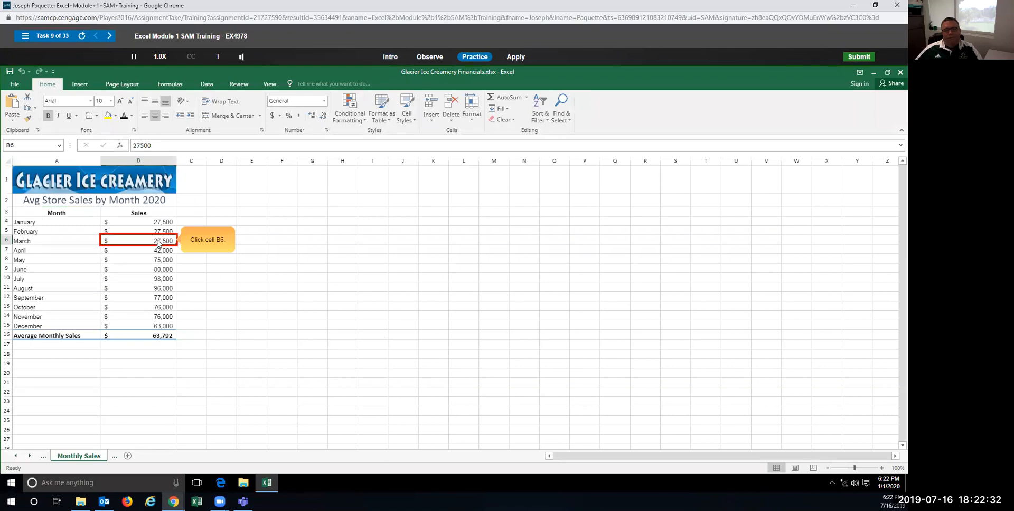
click(158, 242)
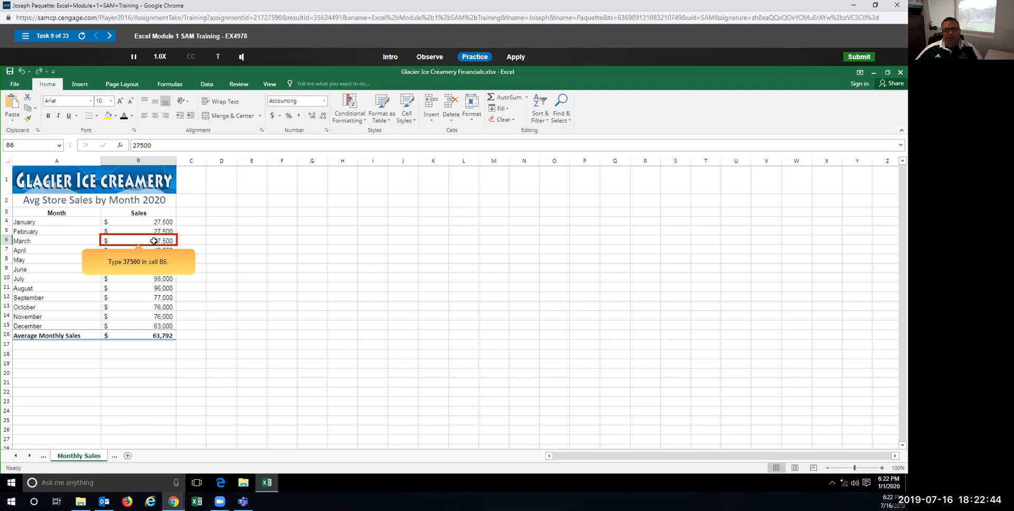
text(37500)
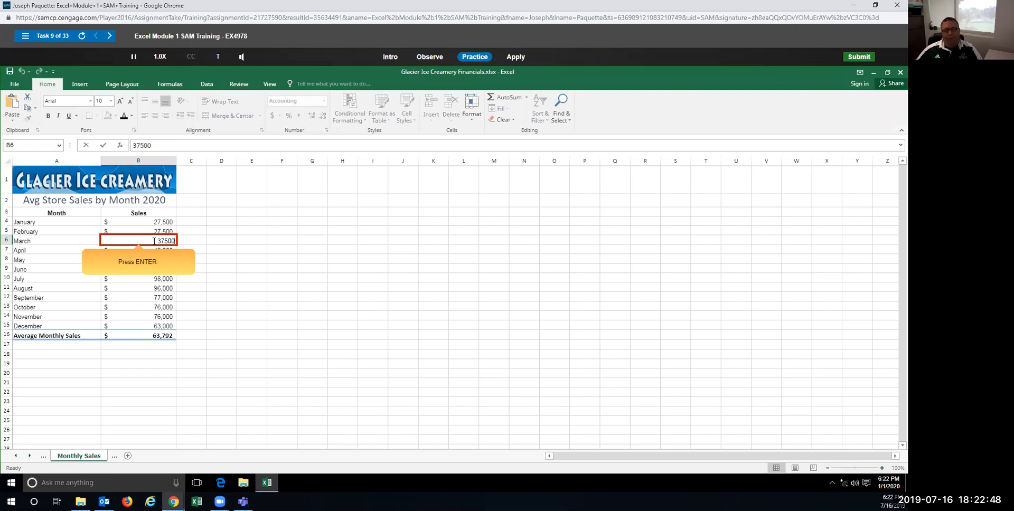
key(Return)
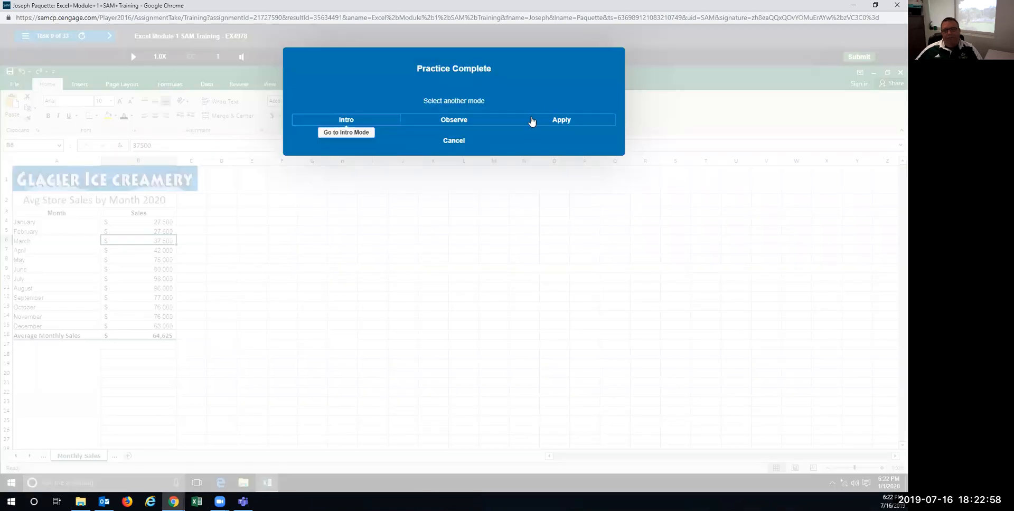
Step: In the graded attempt, edit B6 in the formula bar, changing 27500 to 37500
click(532, 120)
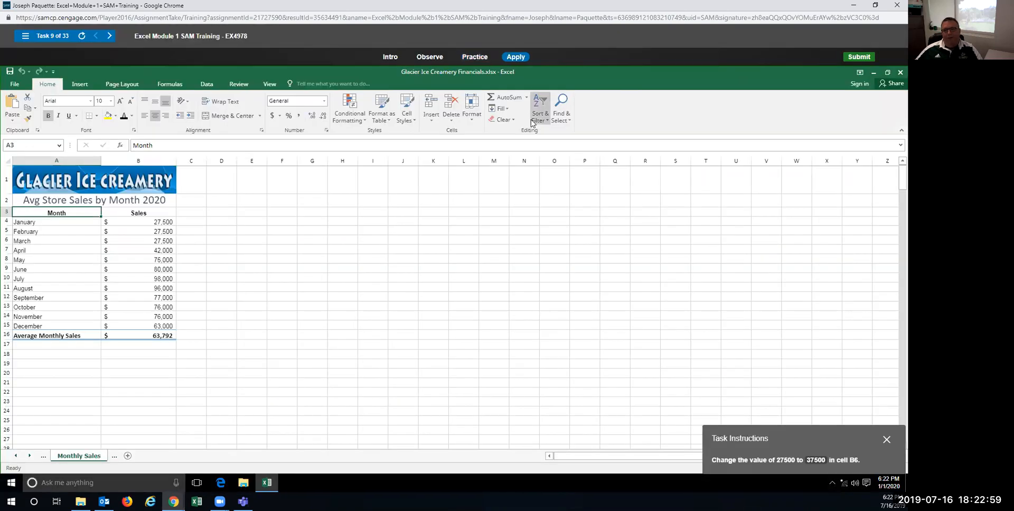
click(156, 244)
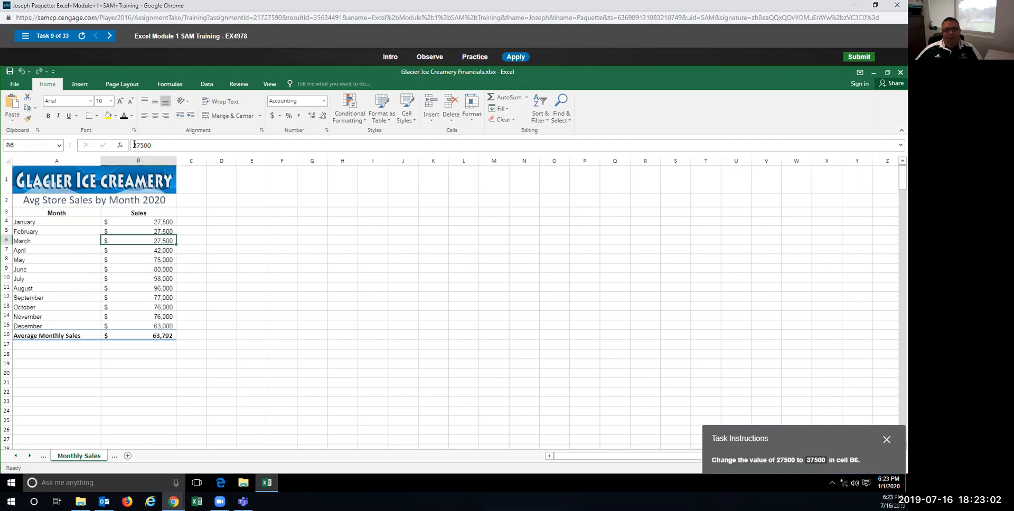
drag(134, 145, 137, 146)
text(3)
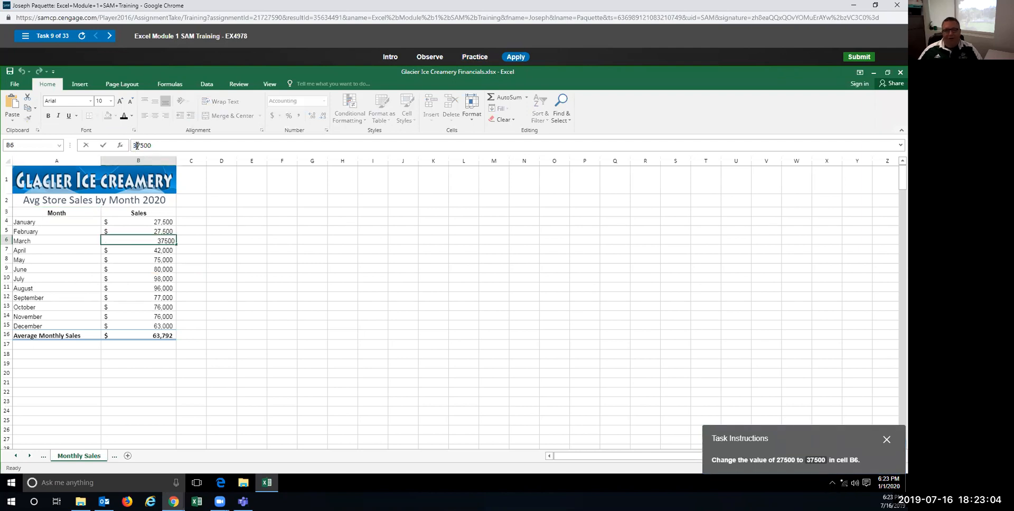
key(Return)
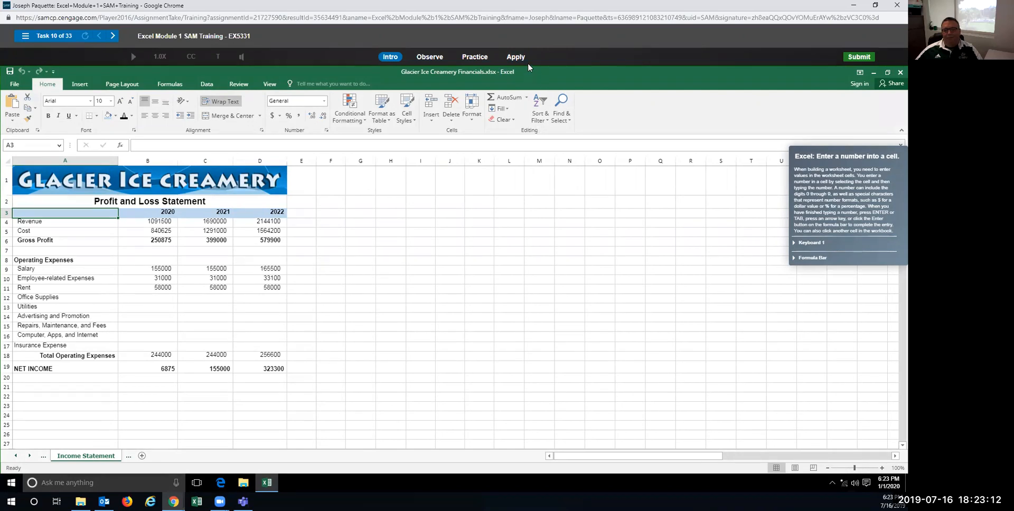
Step: In the practice run, enter 2100 in cell B12 for 2020 Office Supplies
click(475, 57)
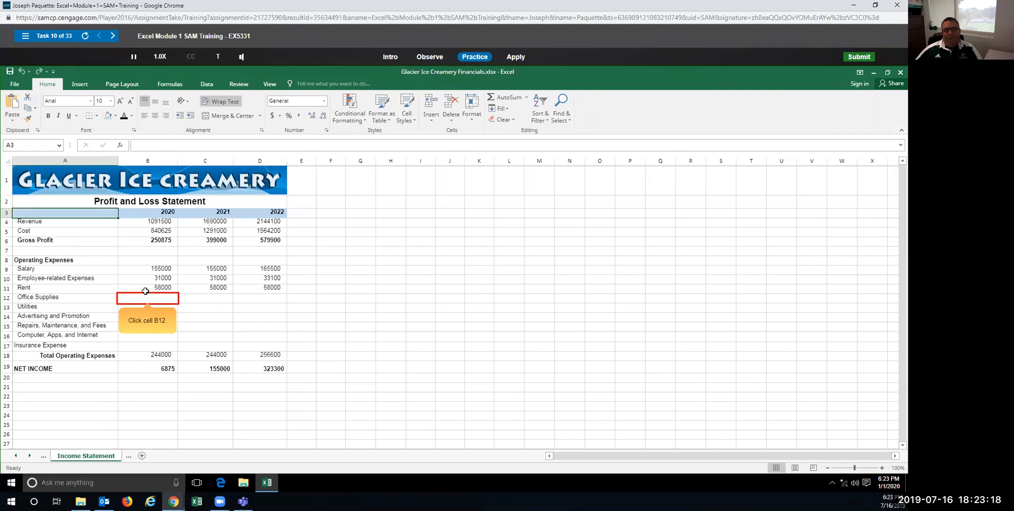
click(146, 301)
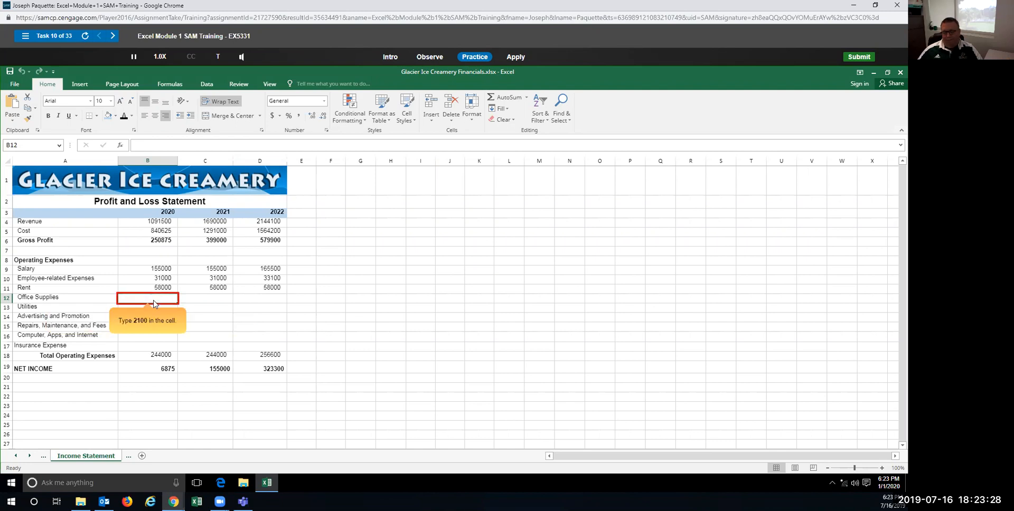
text(2100)
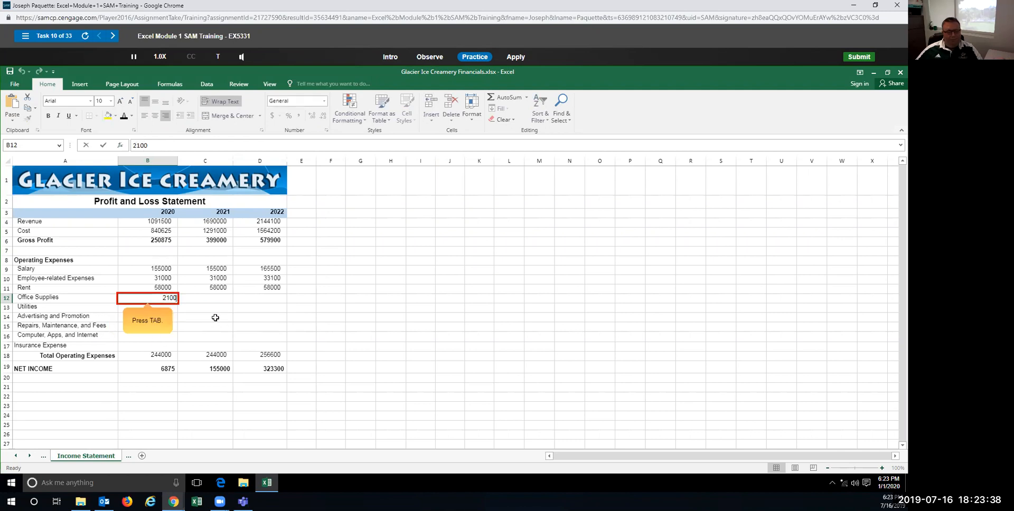
key(Tab)
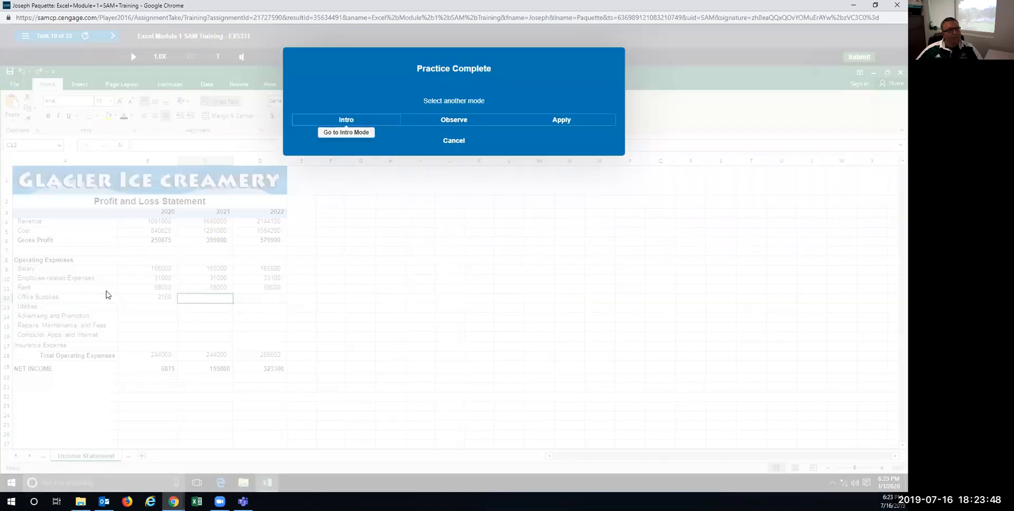
Step: In the graded attempt, enter 2100 in cell B12
click(549, 120)
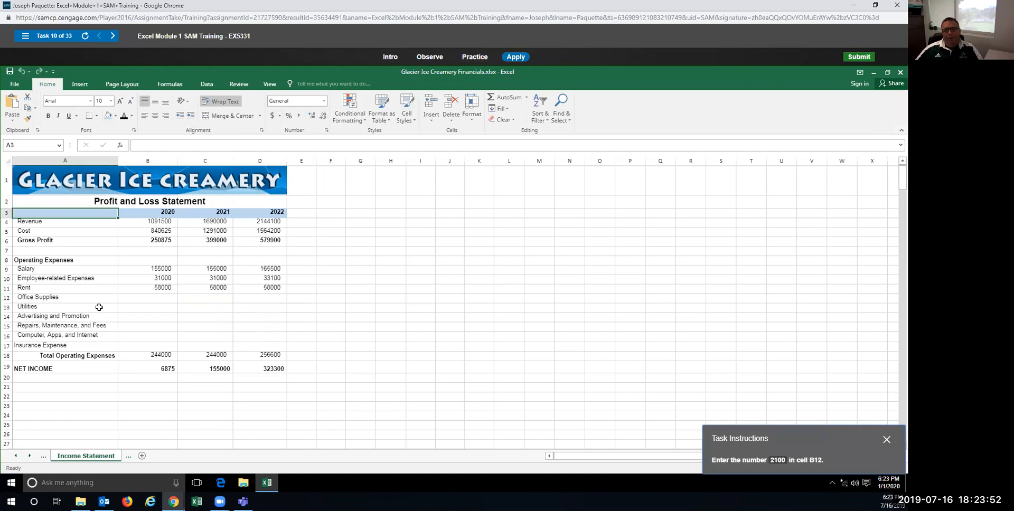
click(156, 299)
text(2100)
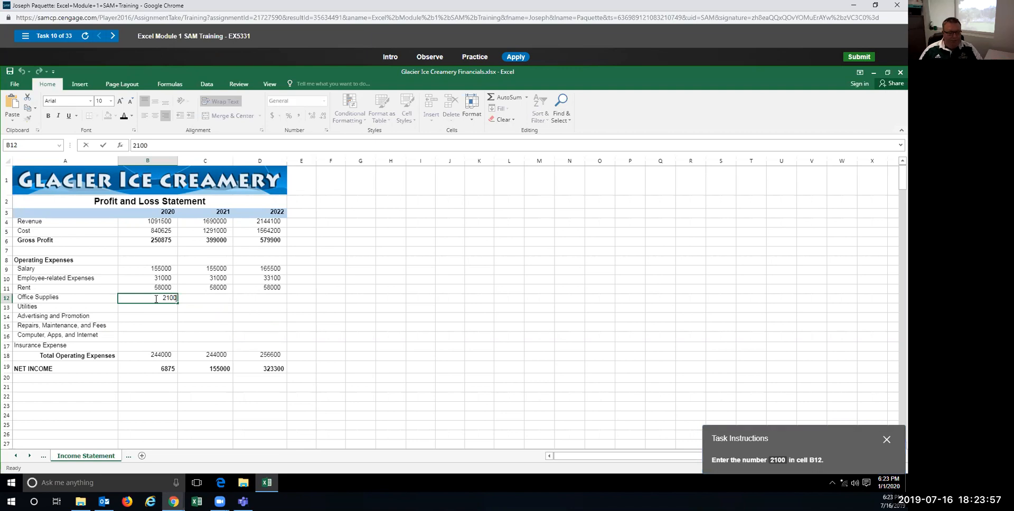
key(Tab)
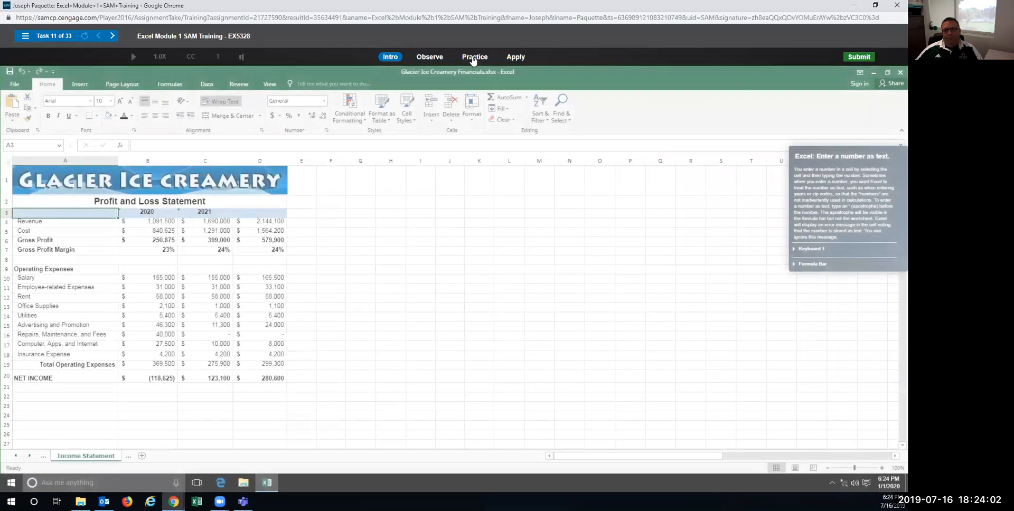
Step: In the practice run, enter '2022 in cell D3 so the year is stored as text
click(473, 57)
click(449, 270)
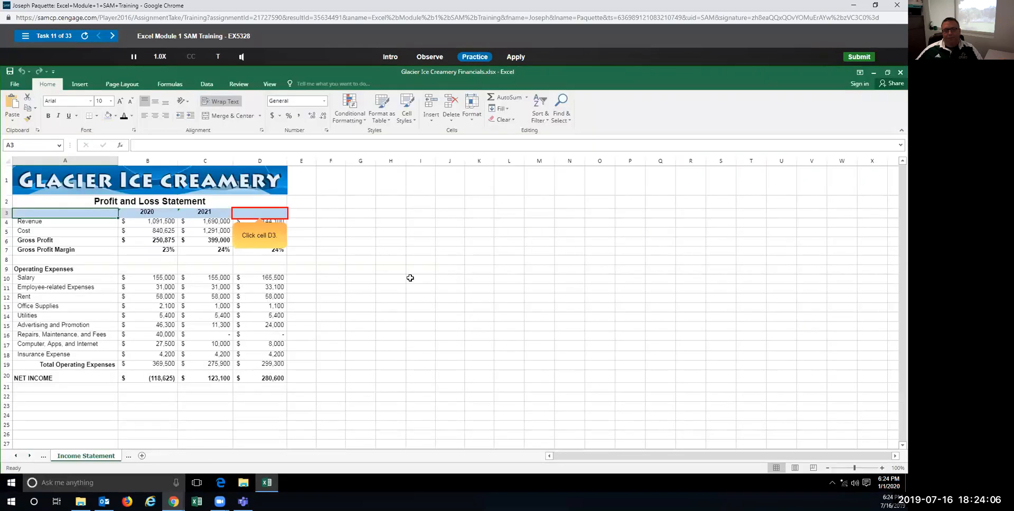
click(264, 213)
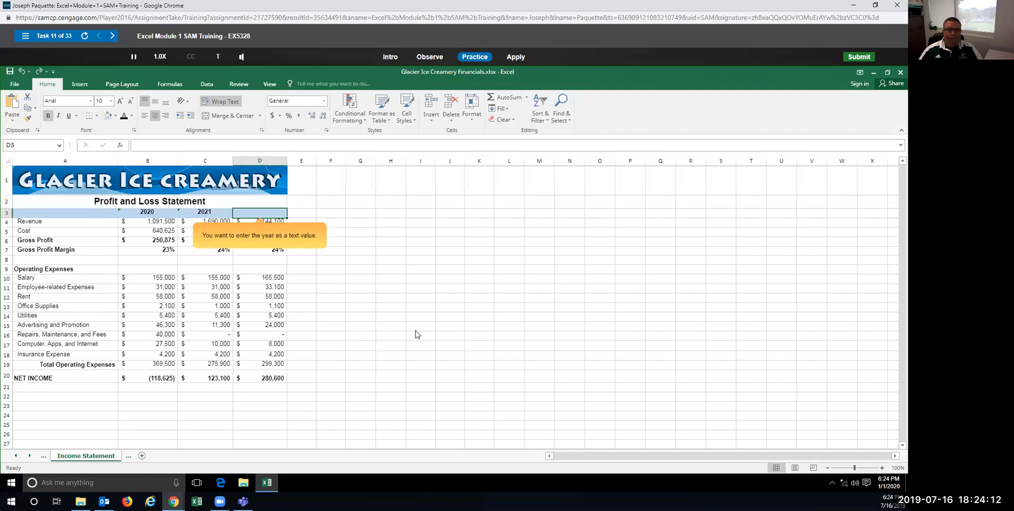
text(2022)
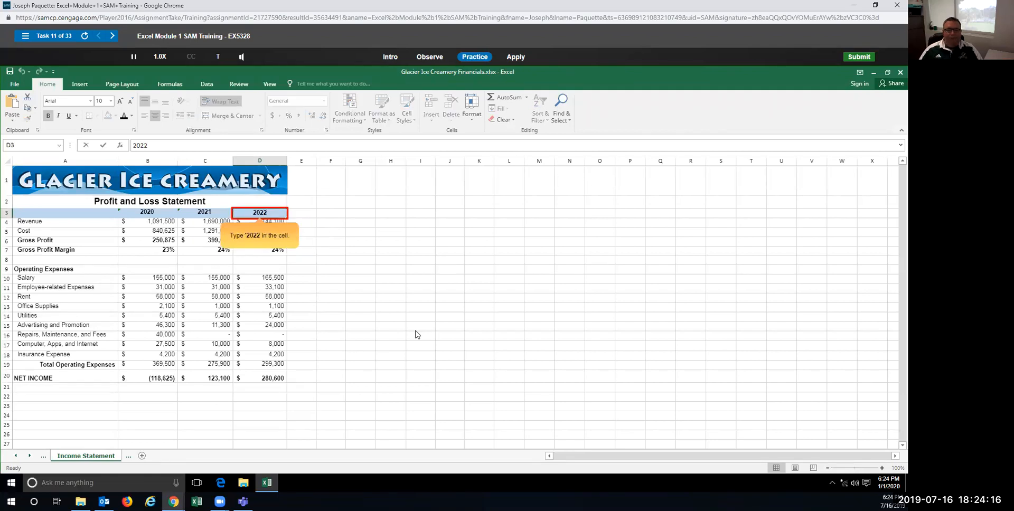
key(BackSpace)
key(BackSpace)
key(BackSpace)
key(BackSpace)
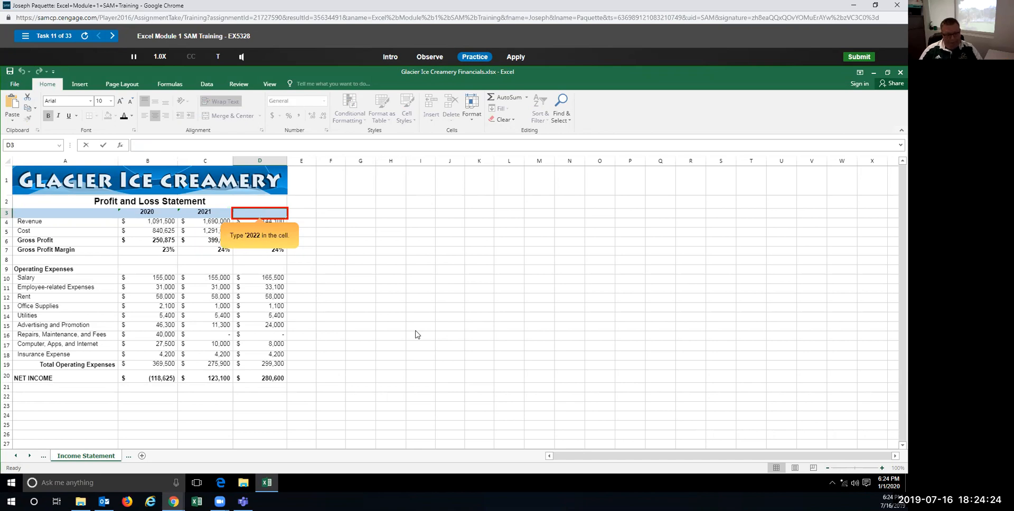
text(`2022)
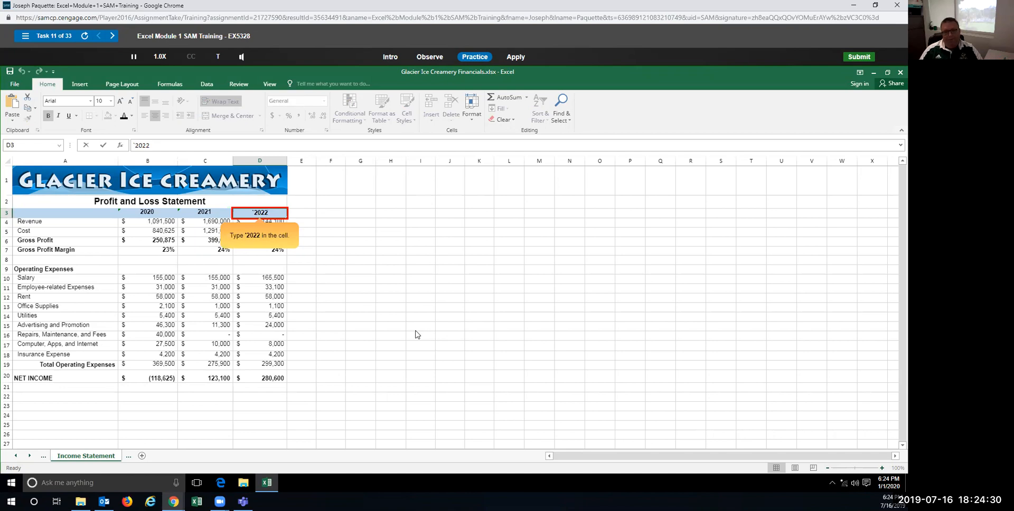
key(BackSpace)
key(BackSpace)
key(BackSpace)
key(BackSpace)
key(BackSpace)
text('2022)
key(Return)
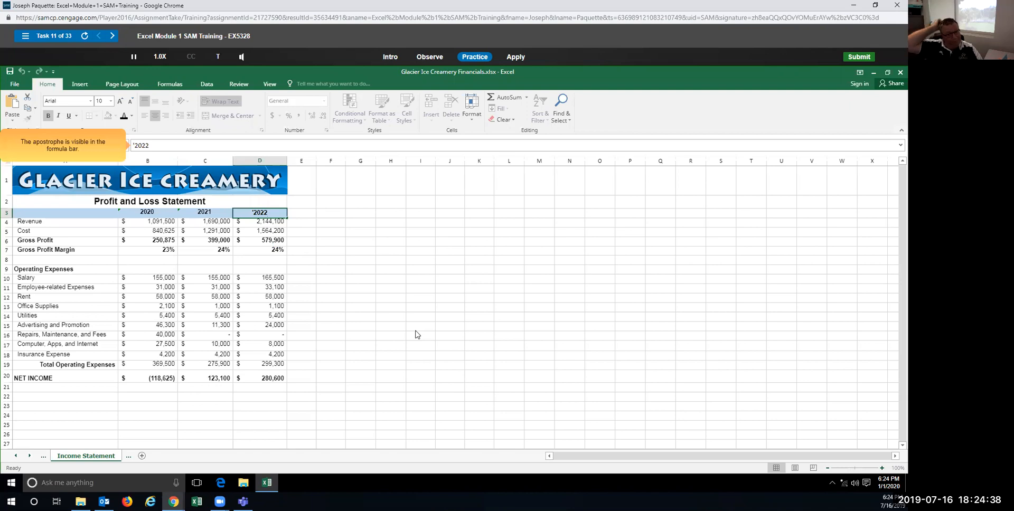
click(132, 145)
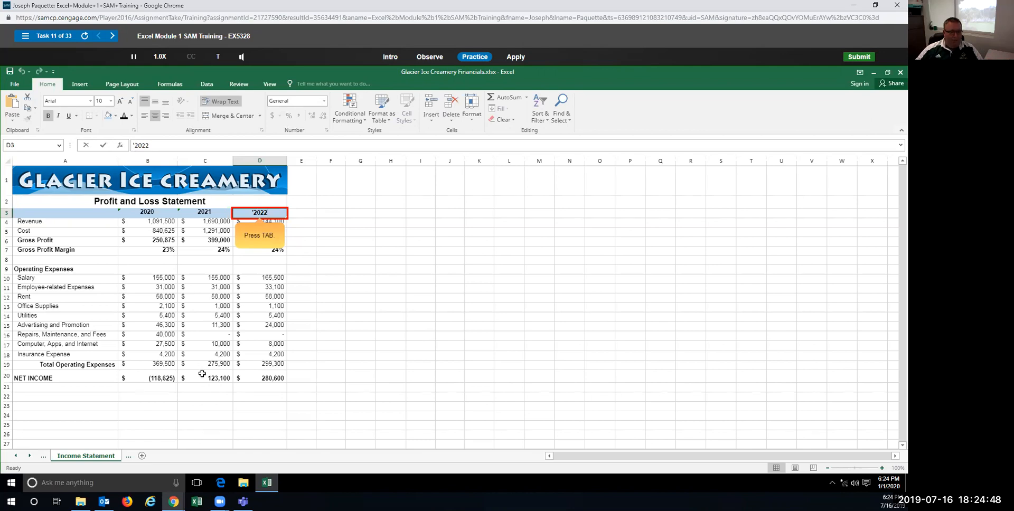
key(Tab)
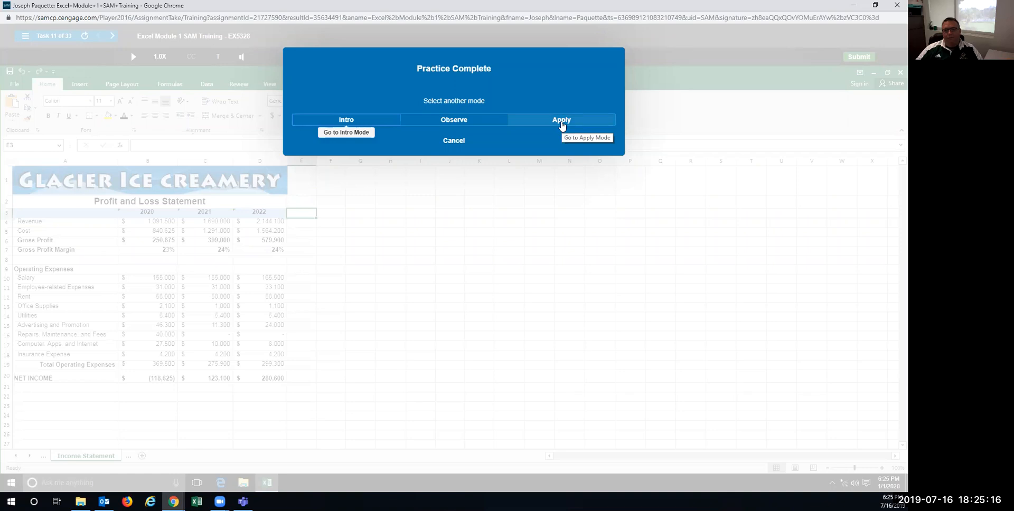
Step: In the graded attempt, enter '2022 as text in cell D3
click(562, 122)
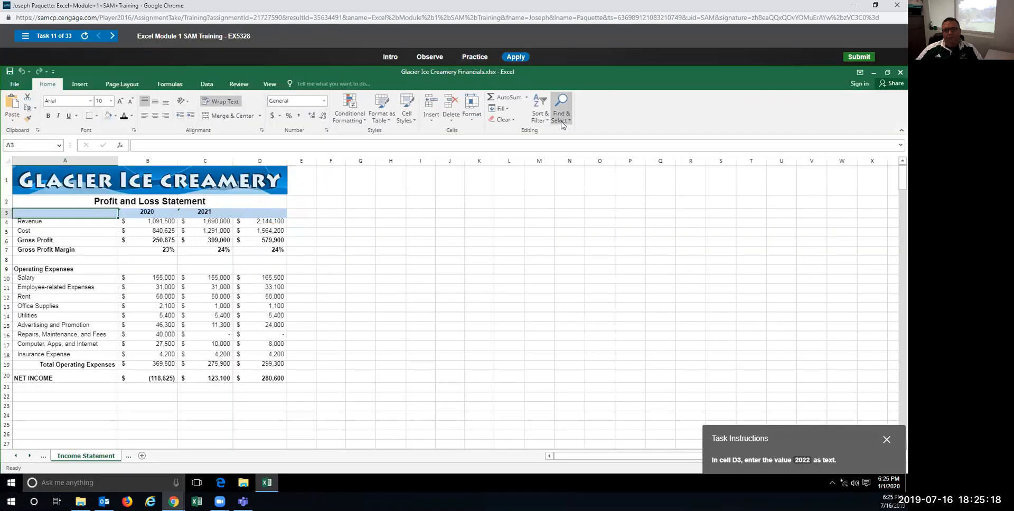
click(257, 214)
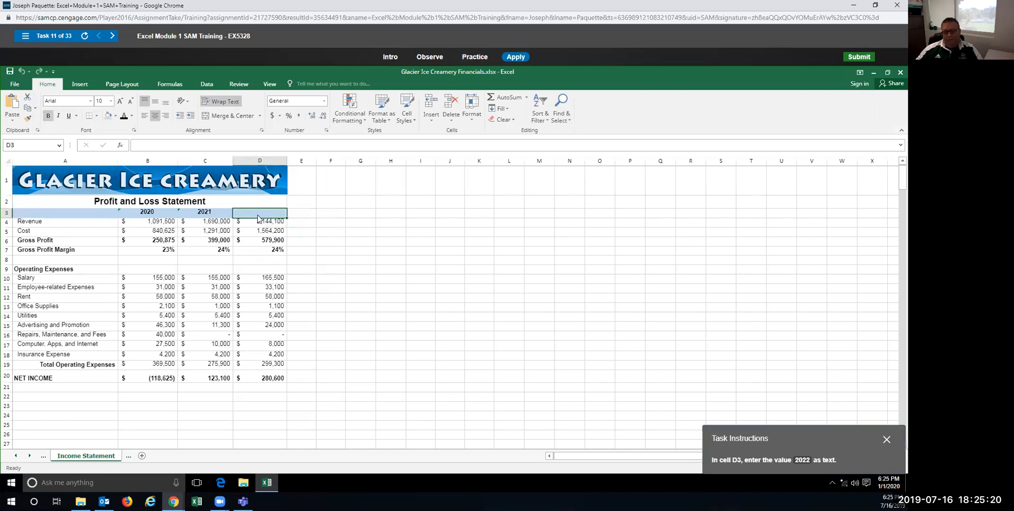
text('20)
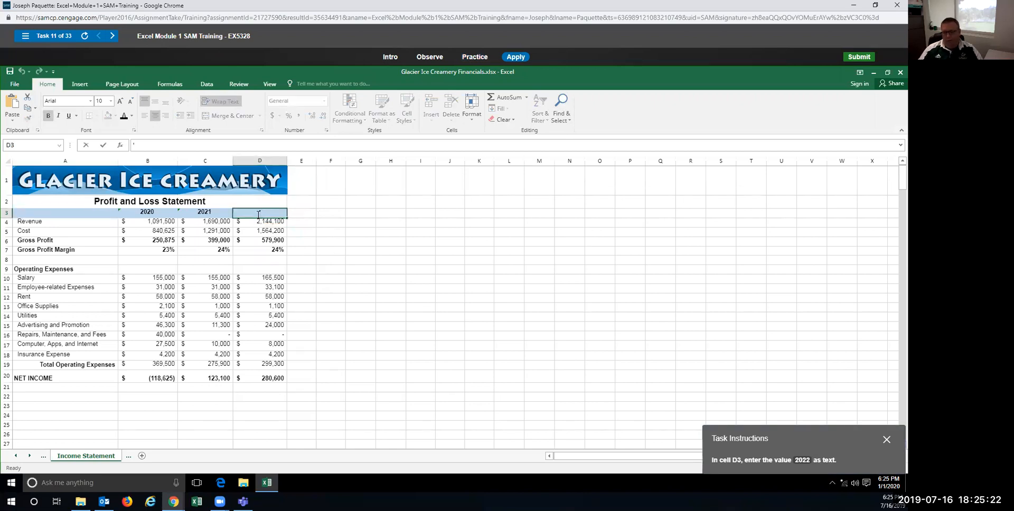
text(22)
key(Return)
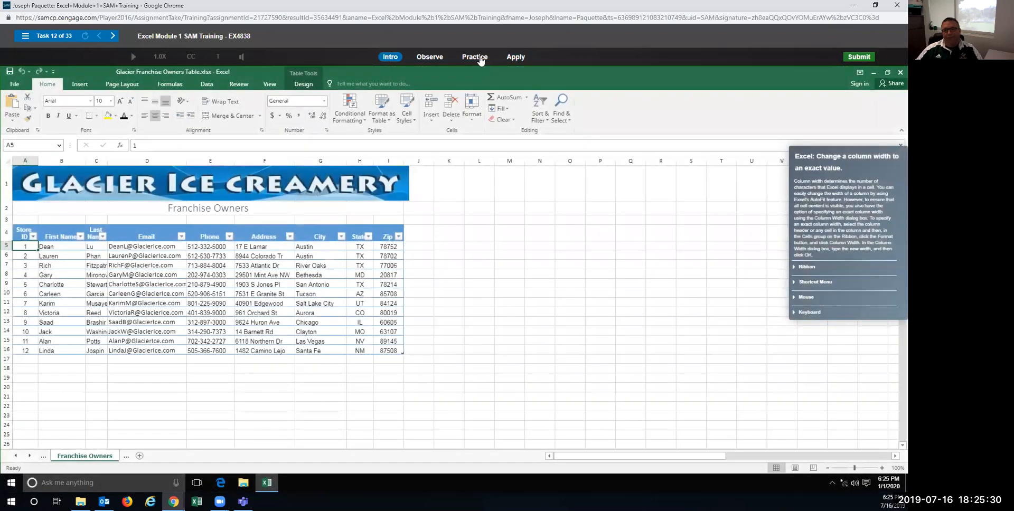
click(480, 59)
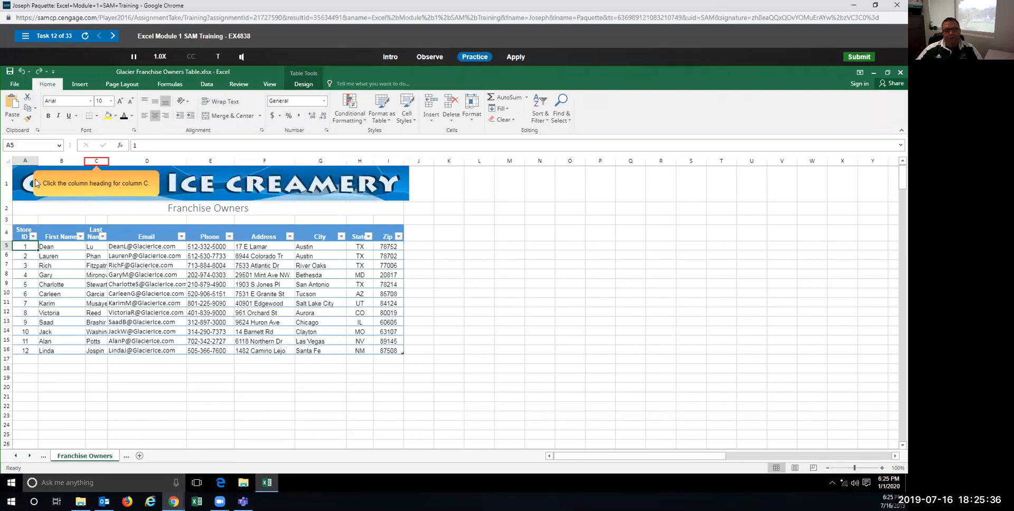
Step: Set the Last Name column C to a width of 15 with Format > Column Width
click(100, 159)
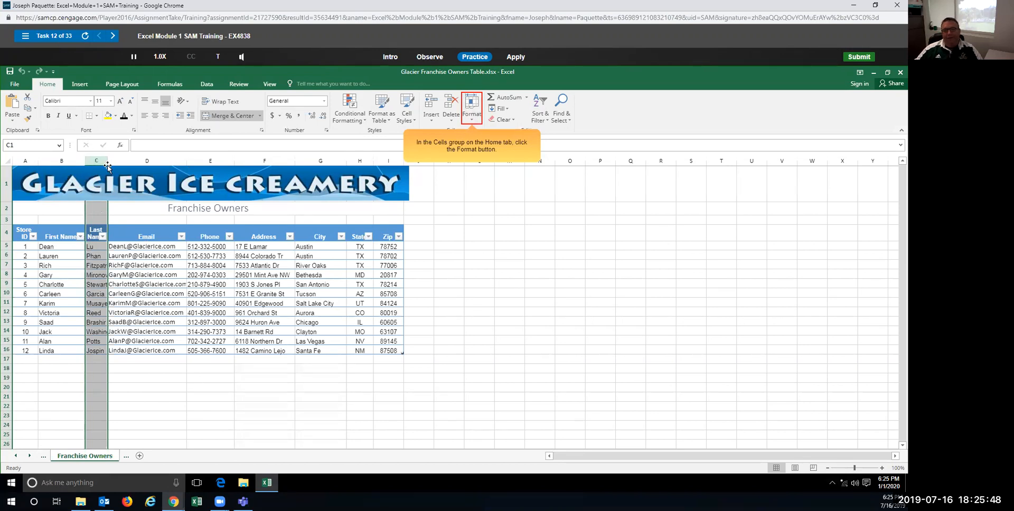
click(476, 117)
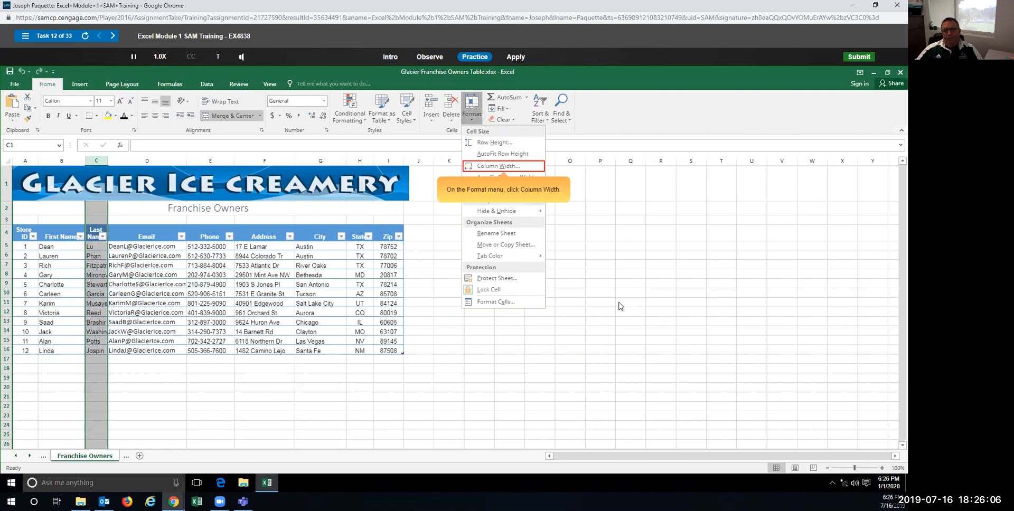
click(489, 166)
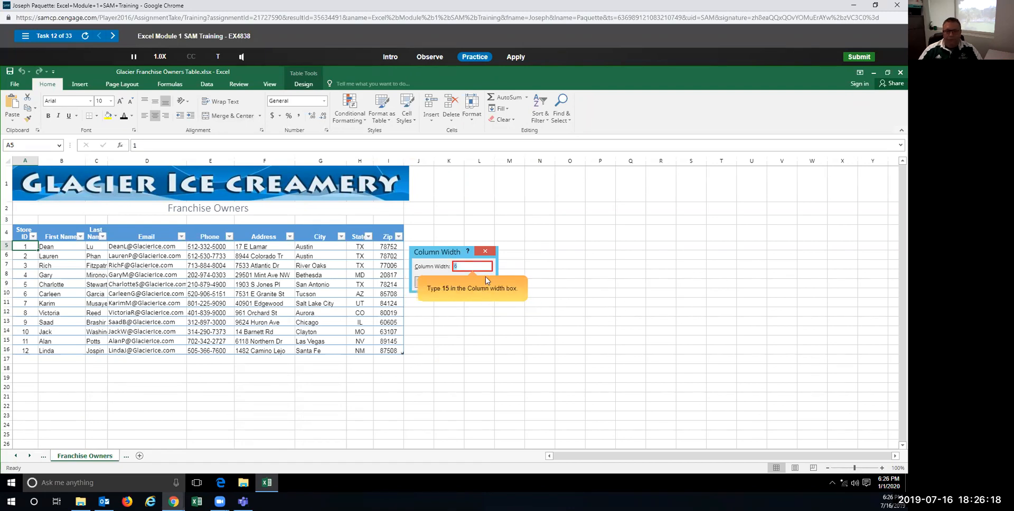
text(5)
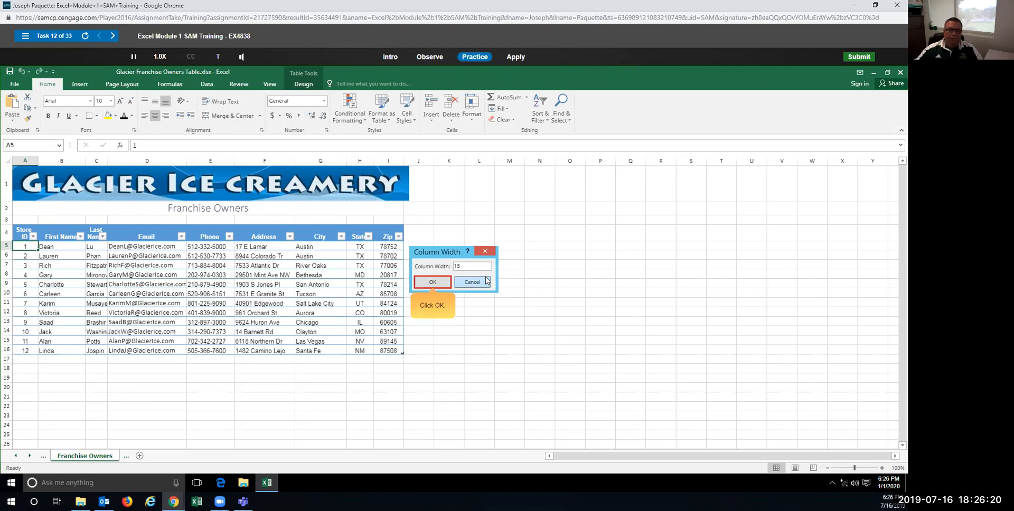
click(429, 283)
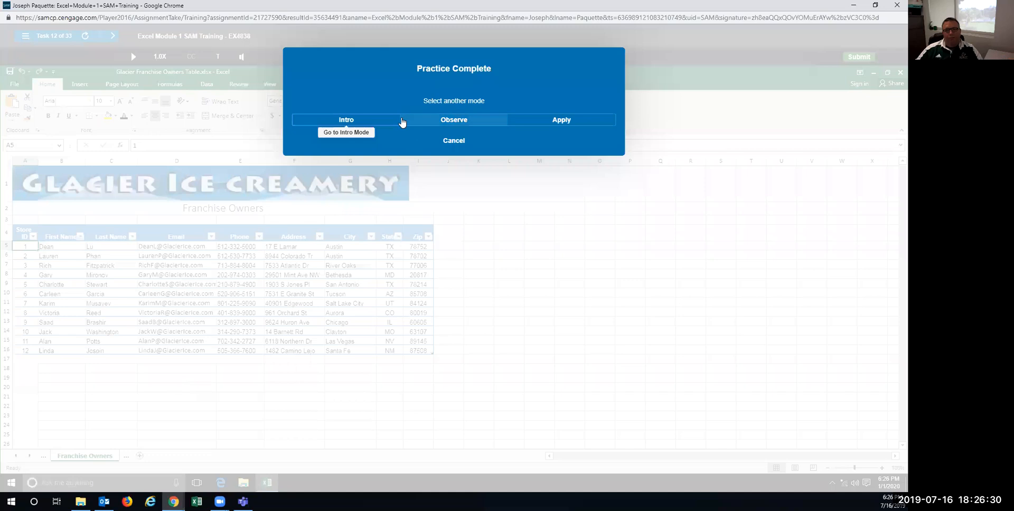
Step: In the graded attempt, drag column C's right border to widen it to 15.00
click(544, 124)
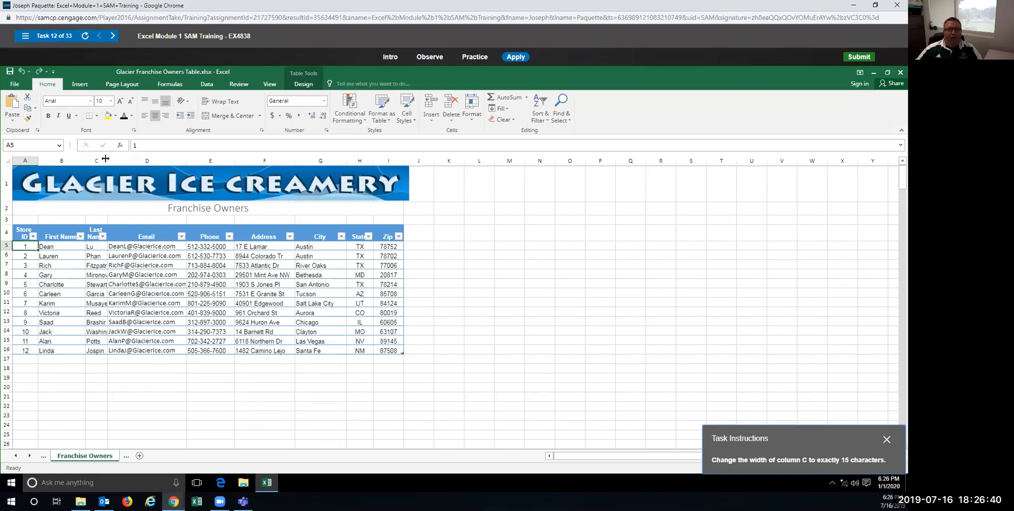
drag(107, 159, 136, 160)
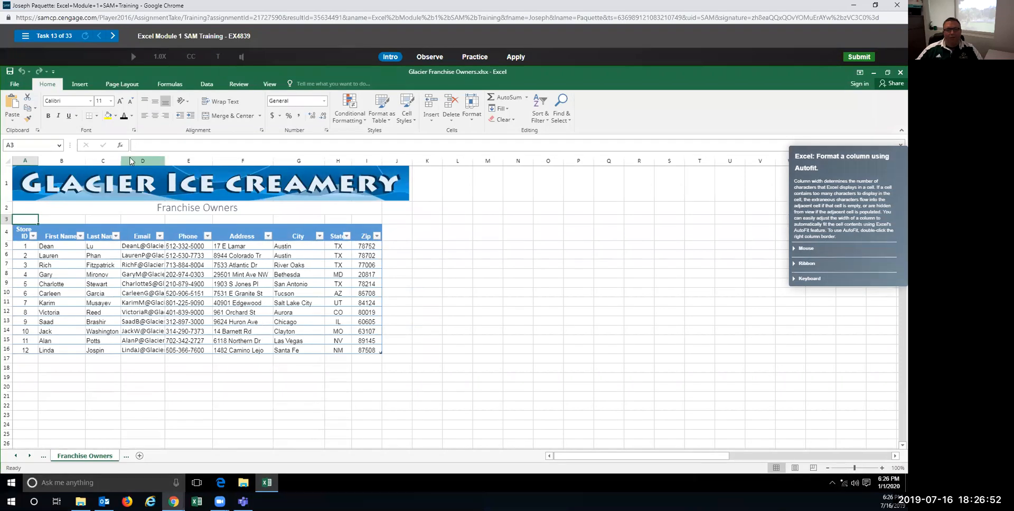
click(474, 58)
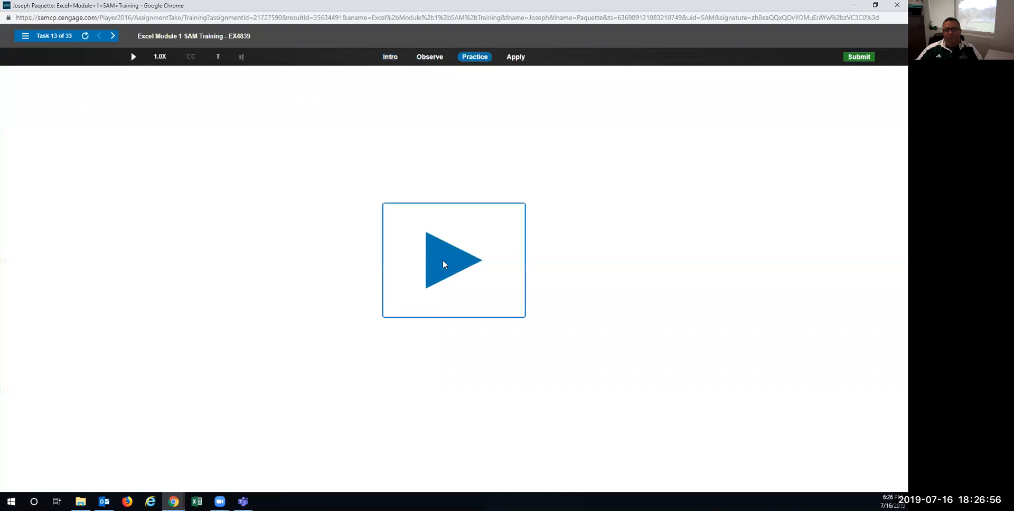
Step: Double-click column D's right border to autofit the email addresses, in practice and graded attempt
click(445, 264)
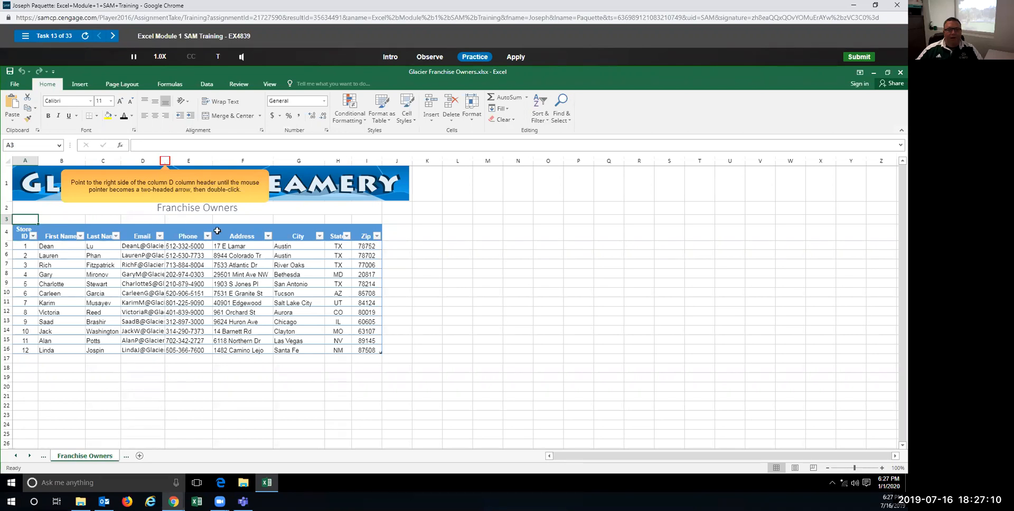
double_click(165, 160)
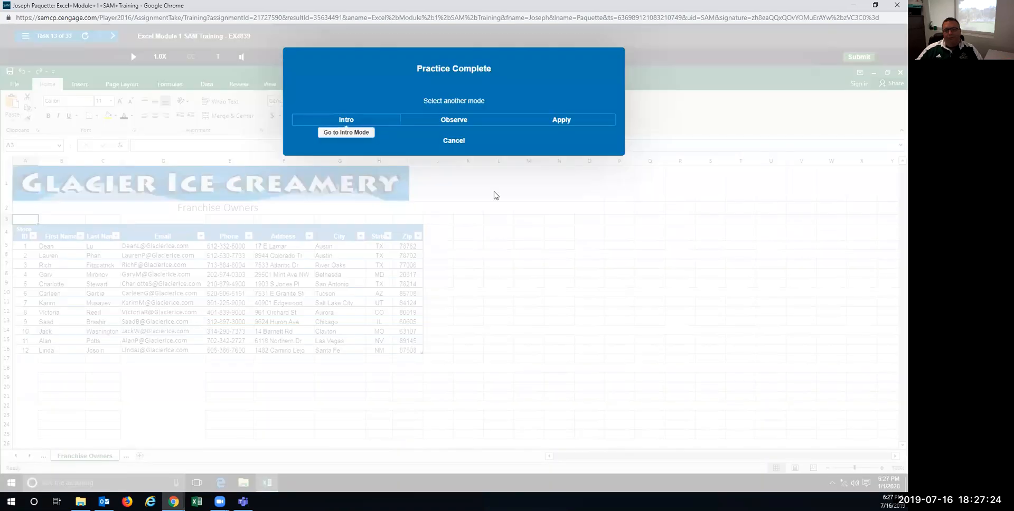
click(548, 125)
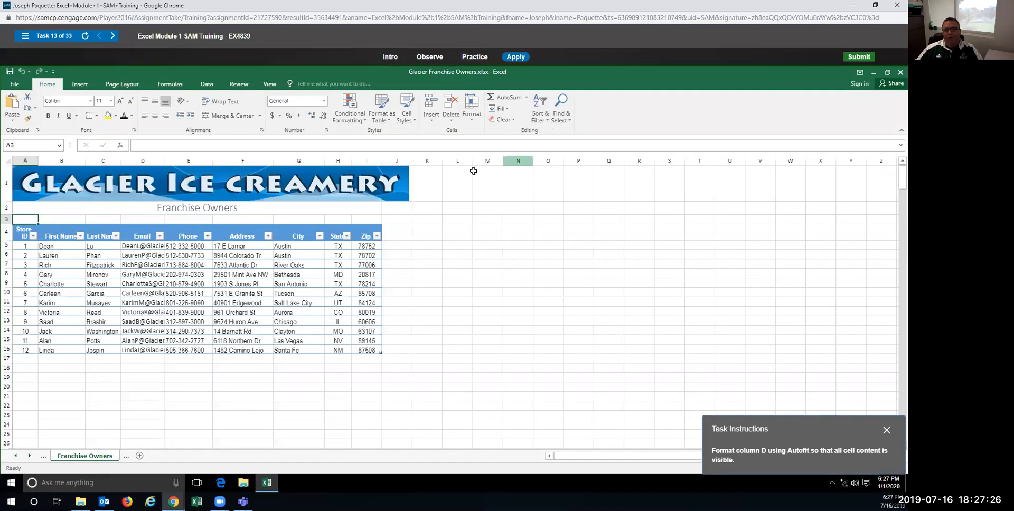
click(9, 163)
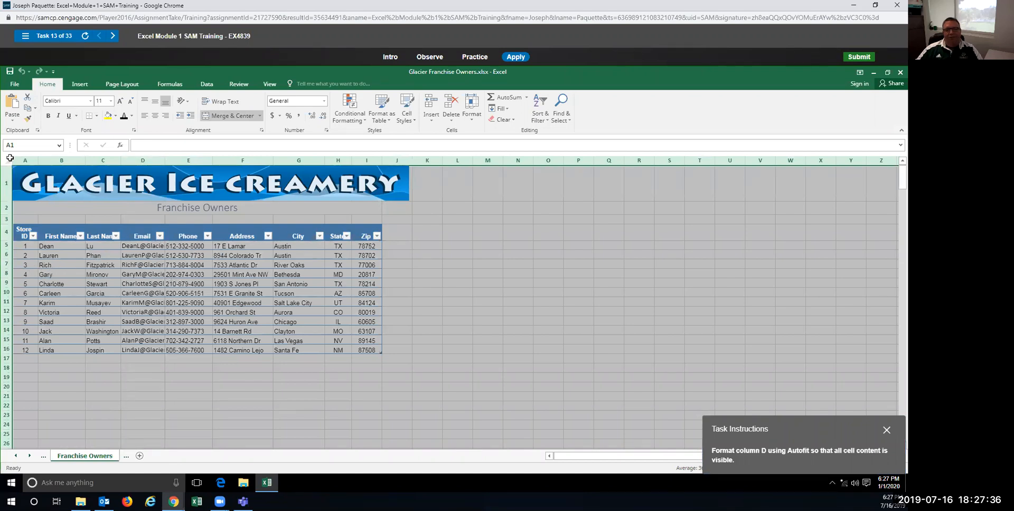
click(149, 165)
click(182, 263)
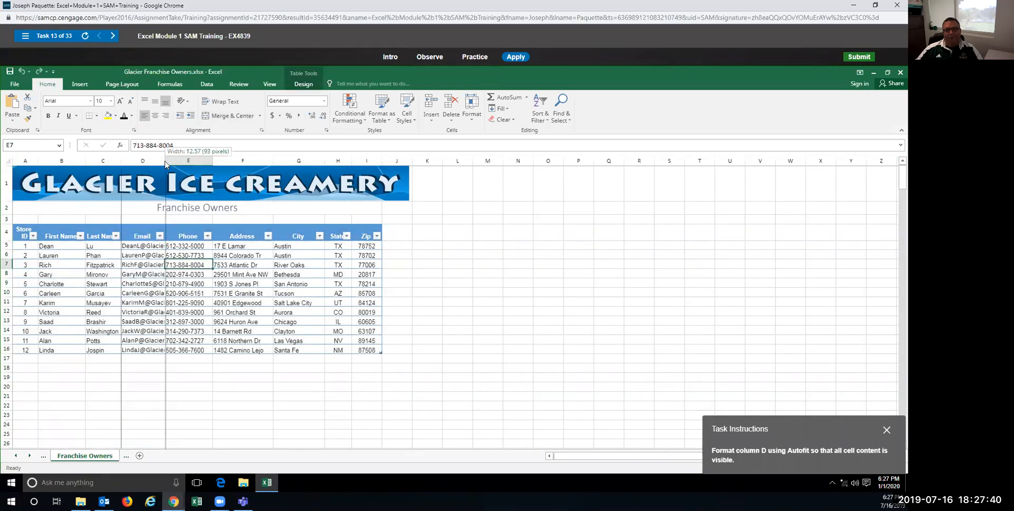
double_click(164, 161)
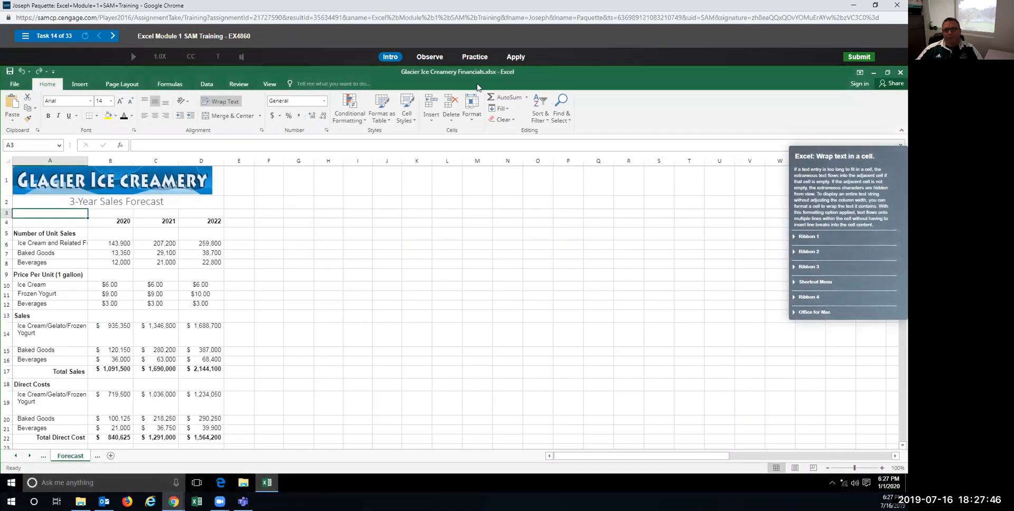
click(475, 57)
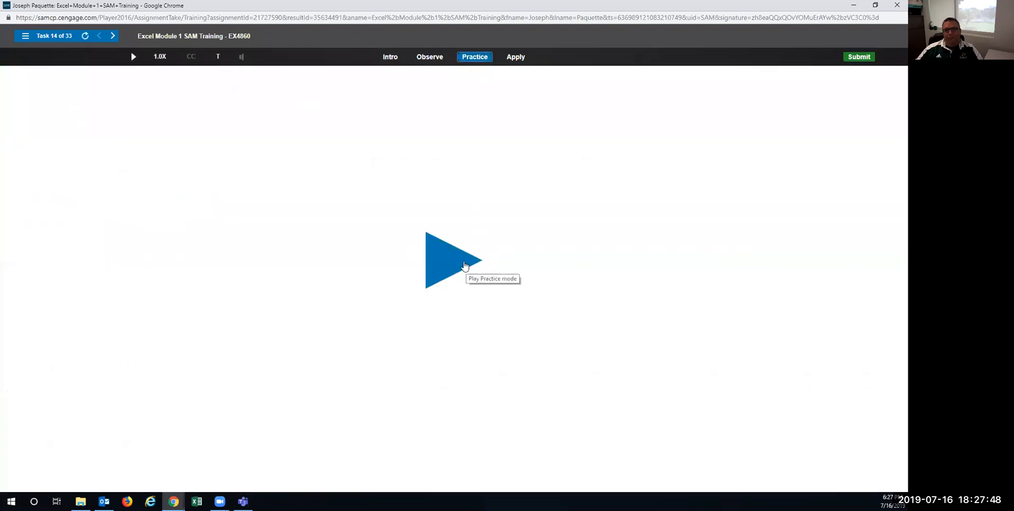
Step: Apply Wrap Text to cell A6 so 'Ice Cream and Related Frozen Foods' fits on two lines
click(459, 265)
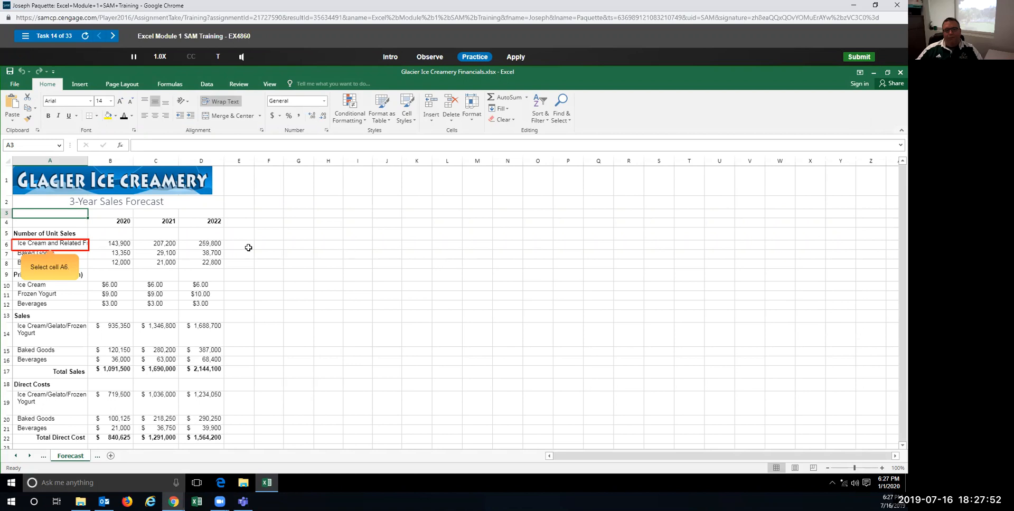
click(51, 244)
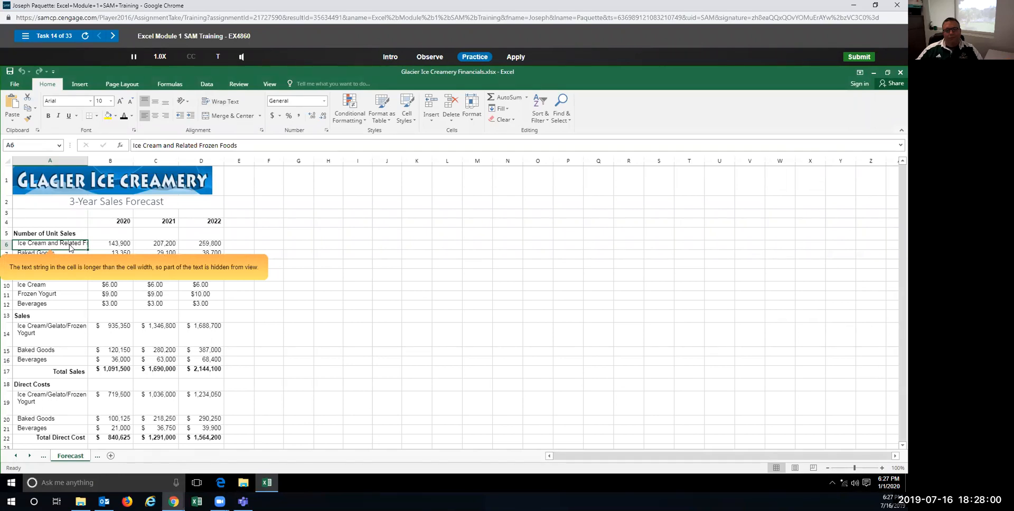
click(215, 102)
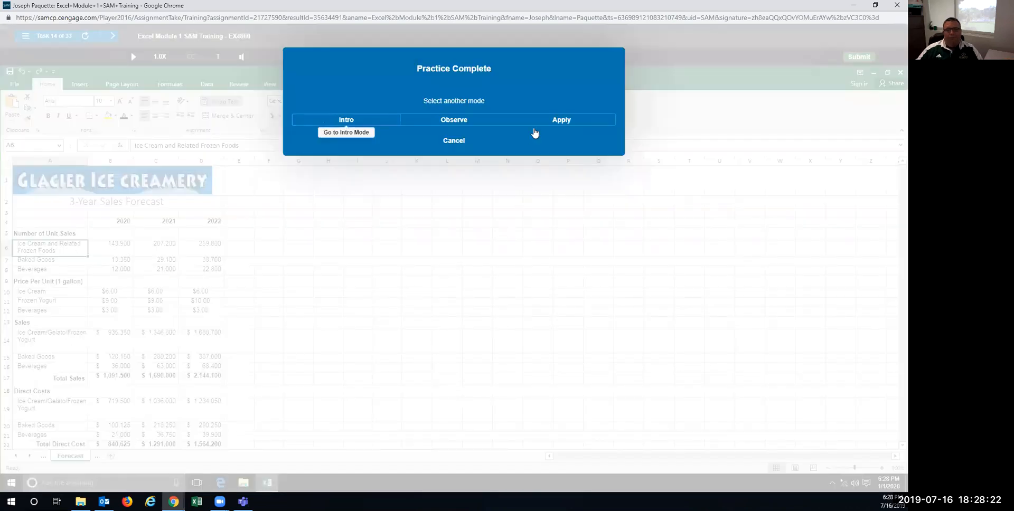
click(538, 123)
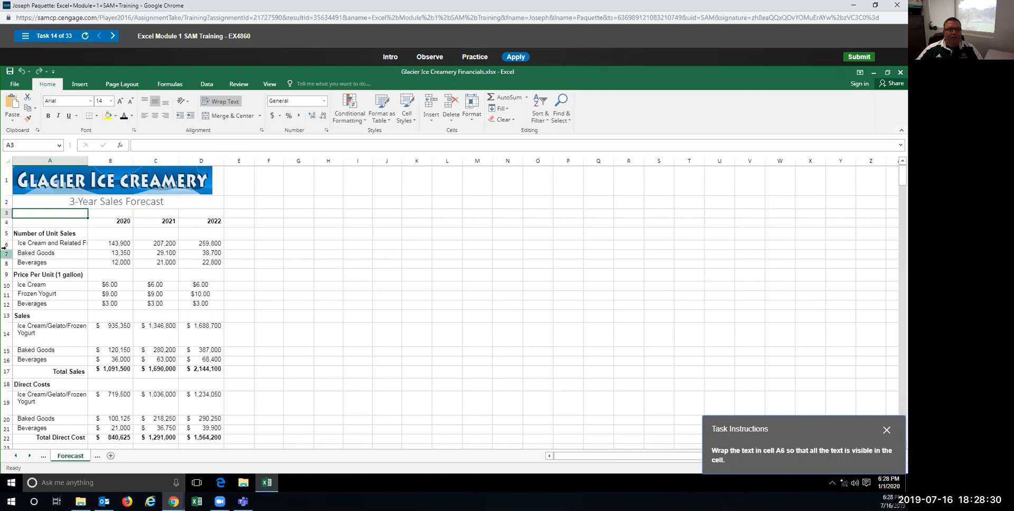
Step: In the graded attempt, reselect cell A6 and apply Wrap Text after the incorrect row-6 attempts
click(52, 244)
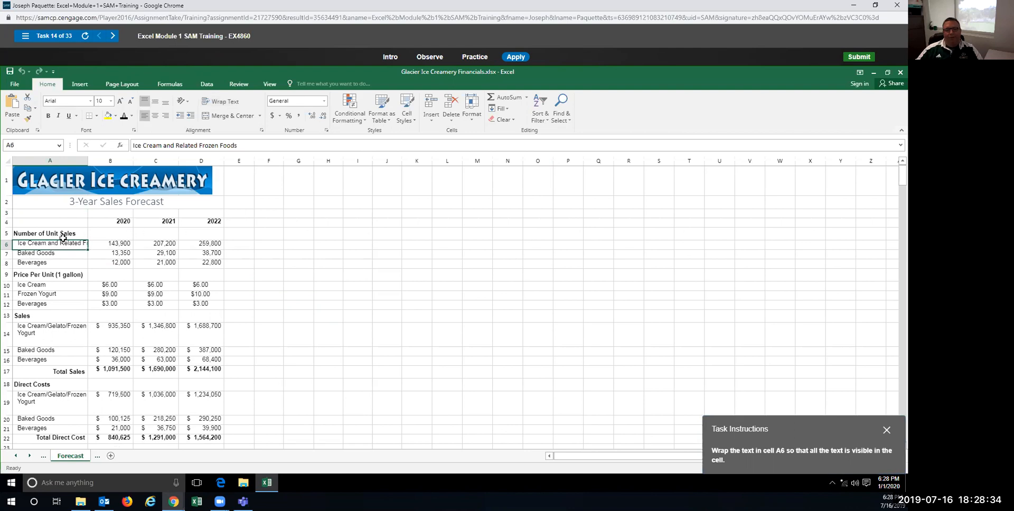
click(5, 245)
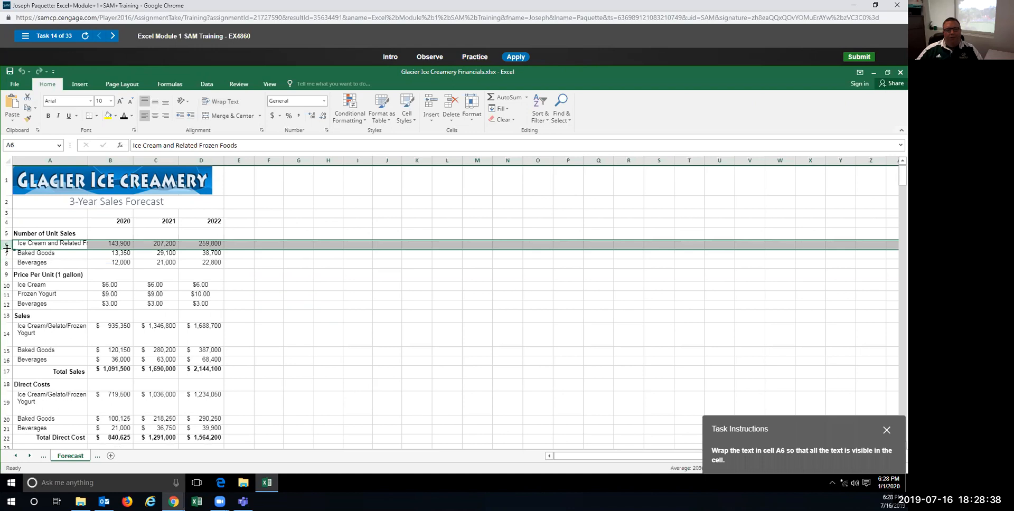
double_click(7, 249)
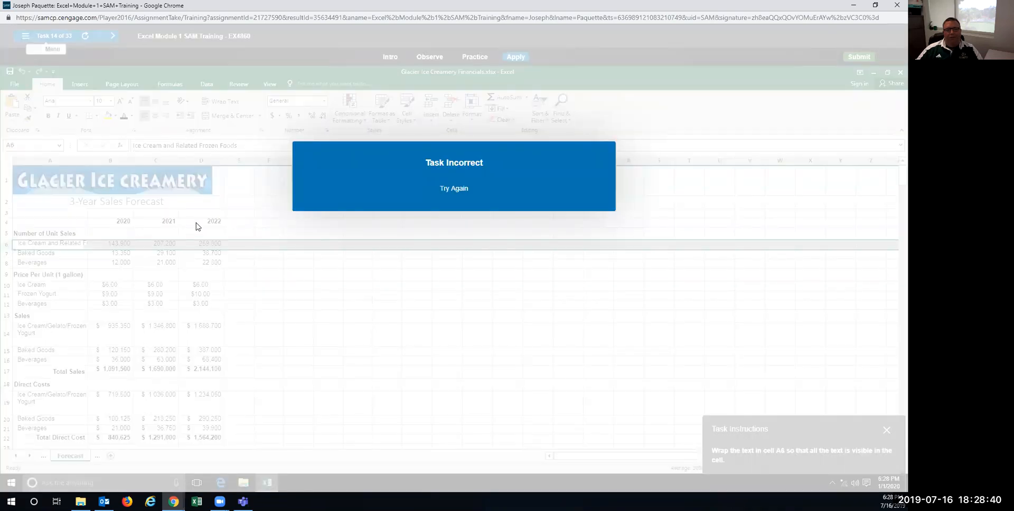
click(427, 188)
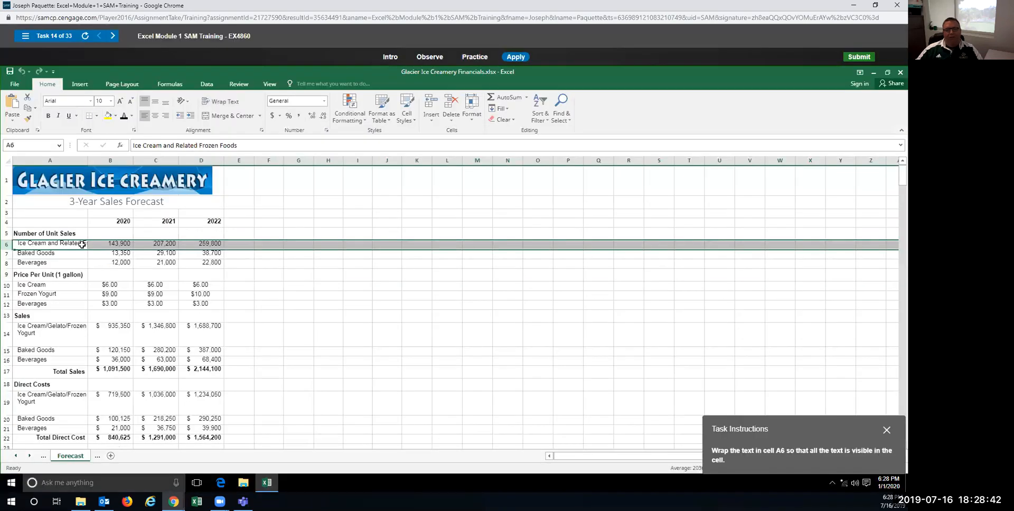
click(220, 101)
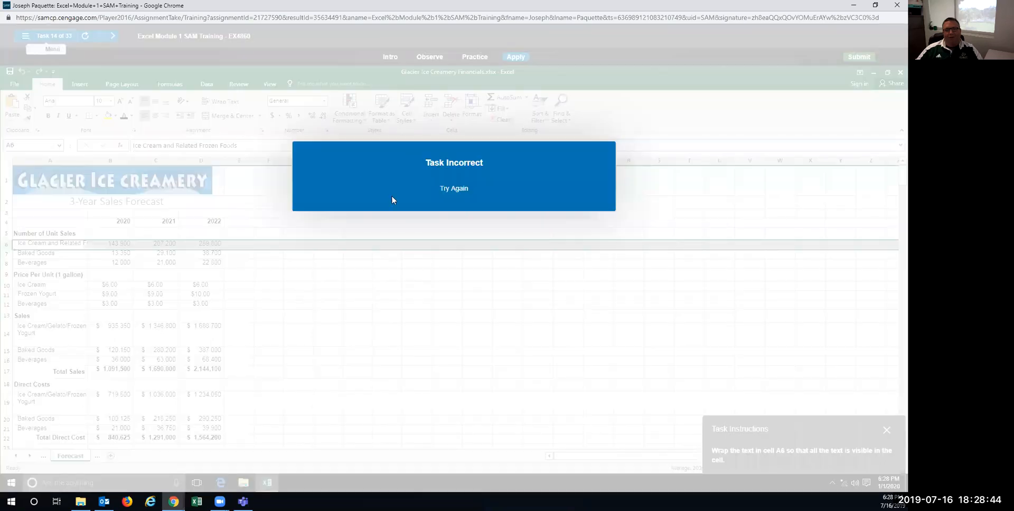
click(74, 243)
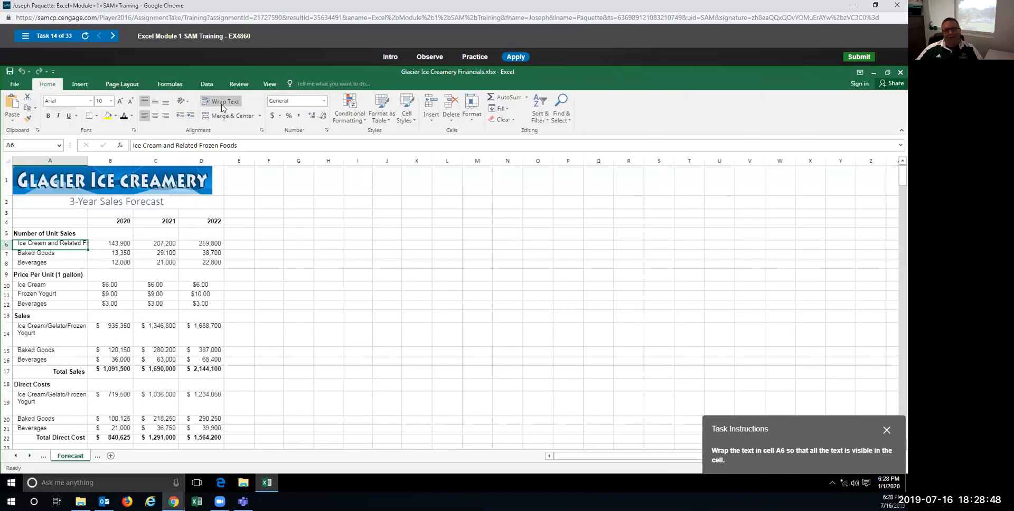
click(221, 101)
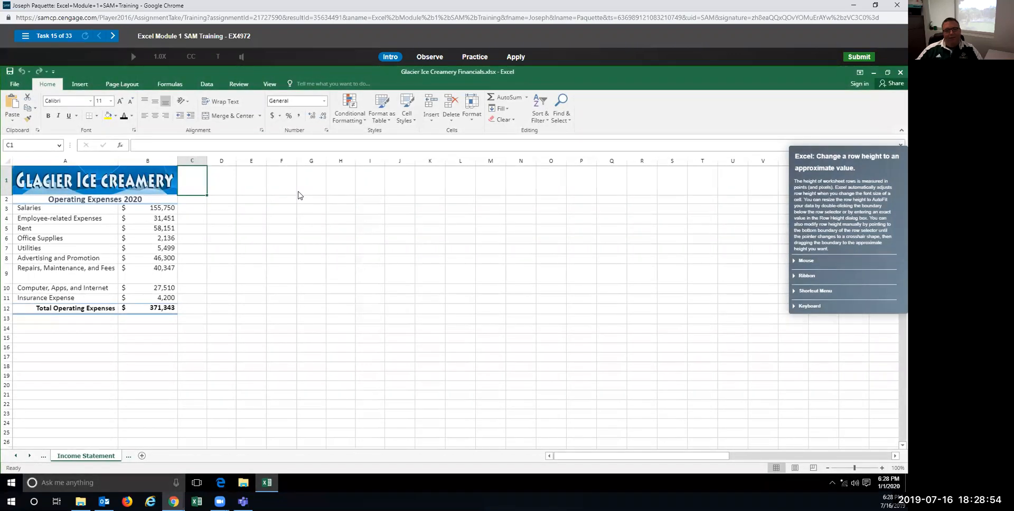
Step: In the practice run, drag row 2's bottom border to make it about 27 points tall
click(475, 57)
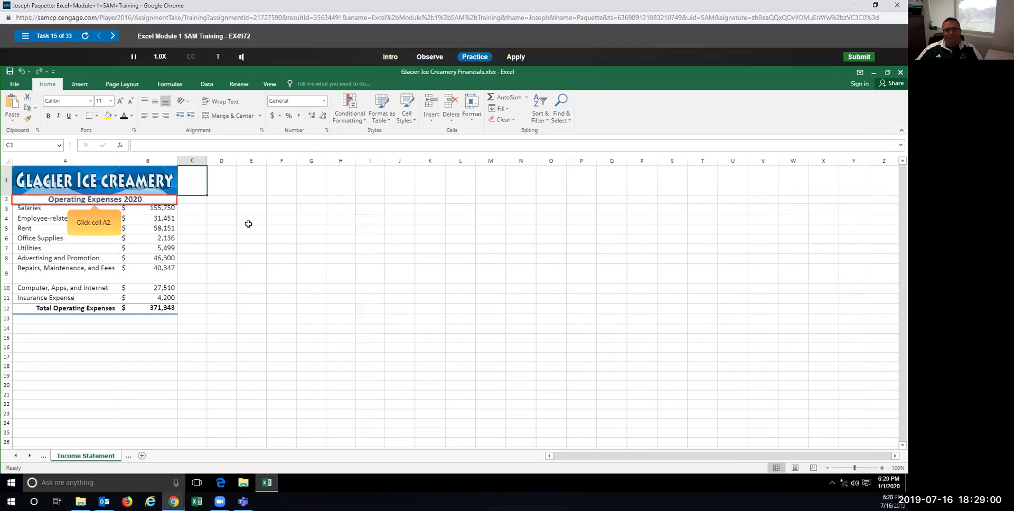
click(61, 201)
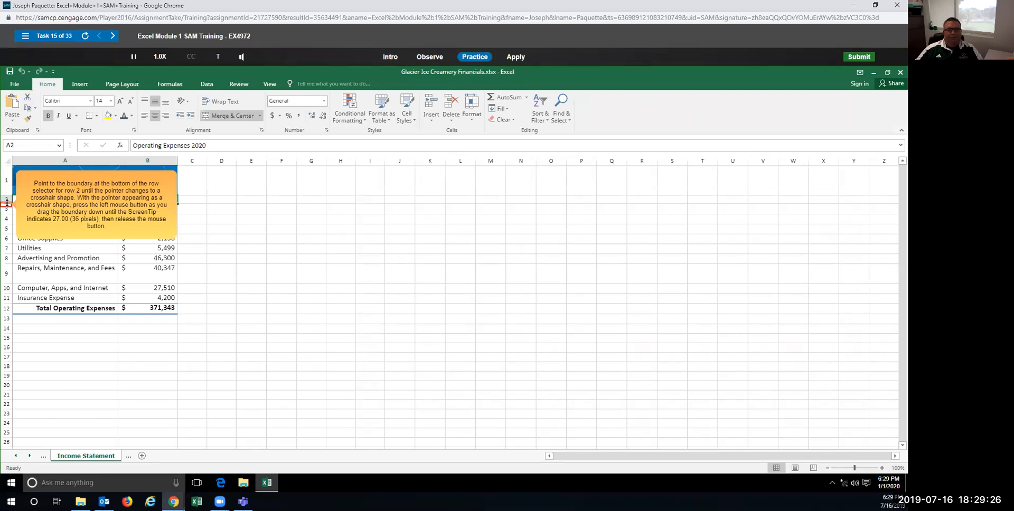
mouse_move(7, 204)
mouse_down()
mouse_move(8, 229)
mouse_move(9, 211)
mouse_up()
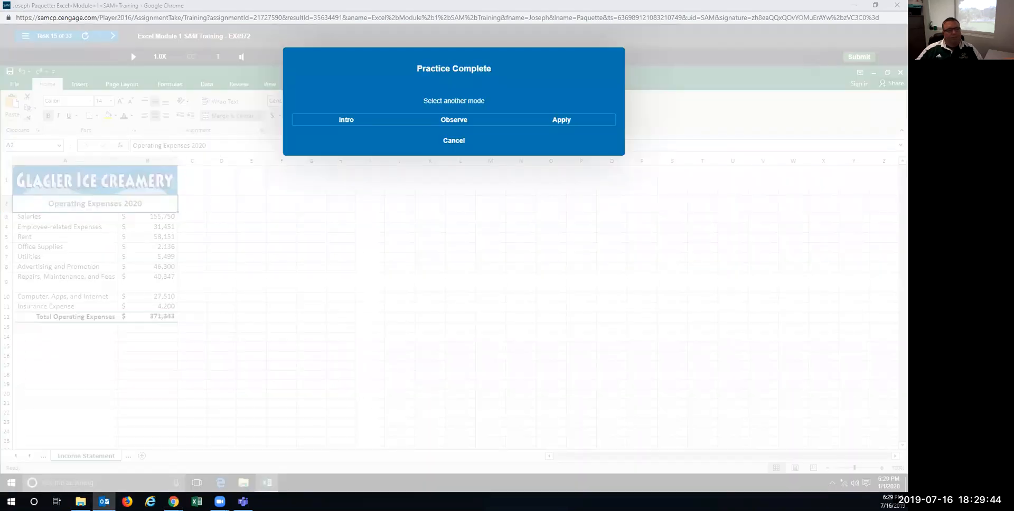
Step: In the graded attempt, heighten row 2 to about 27 points
click(547, 119)
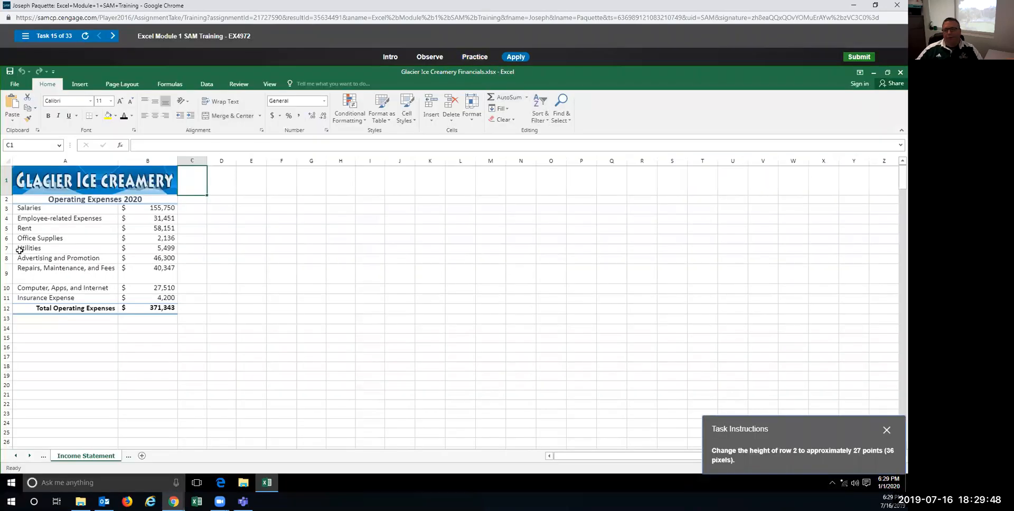
click(8, 201)
drag(9, 204, 9, 212)
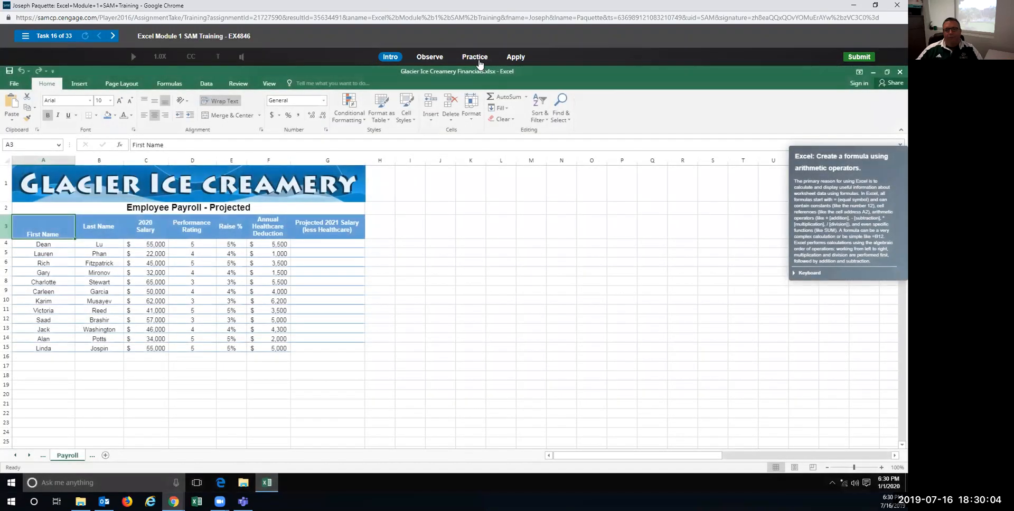
Step: In a Practice run, enter =C4+C4*E4-F4 in G4 to get a projected salary of $52,250
click(470, 56)
click(437, 255)
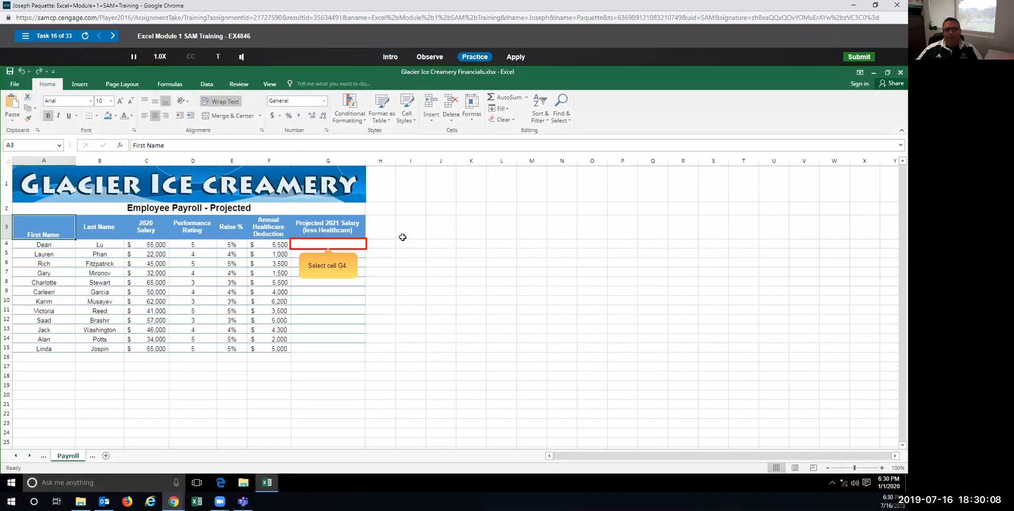
click(318, 244)
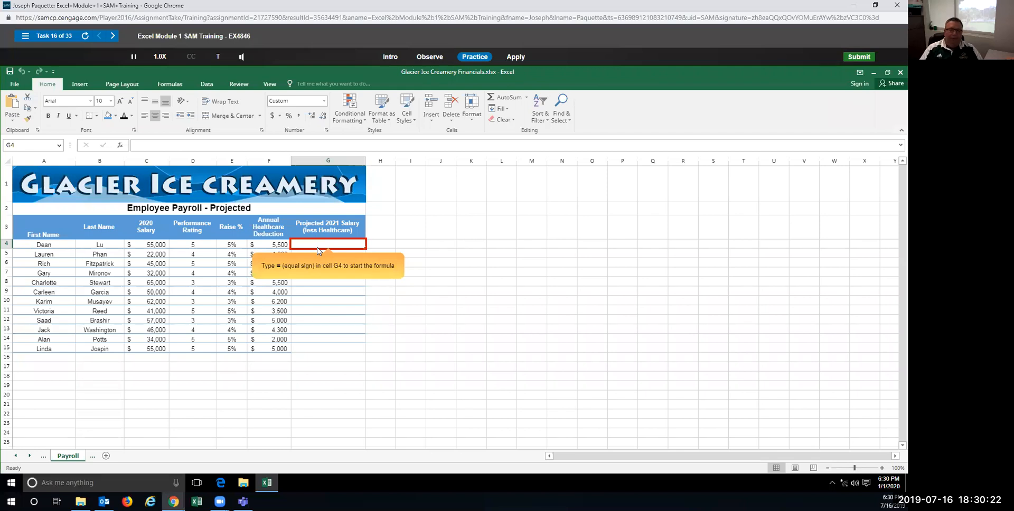
text(=)
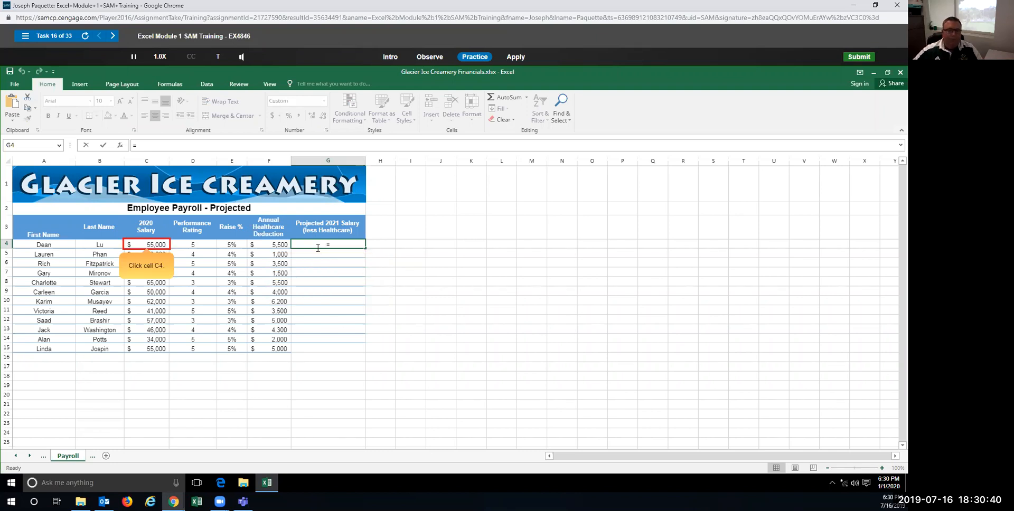
click(156, 244)
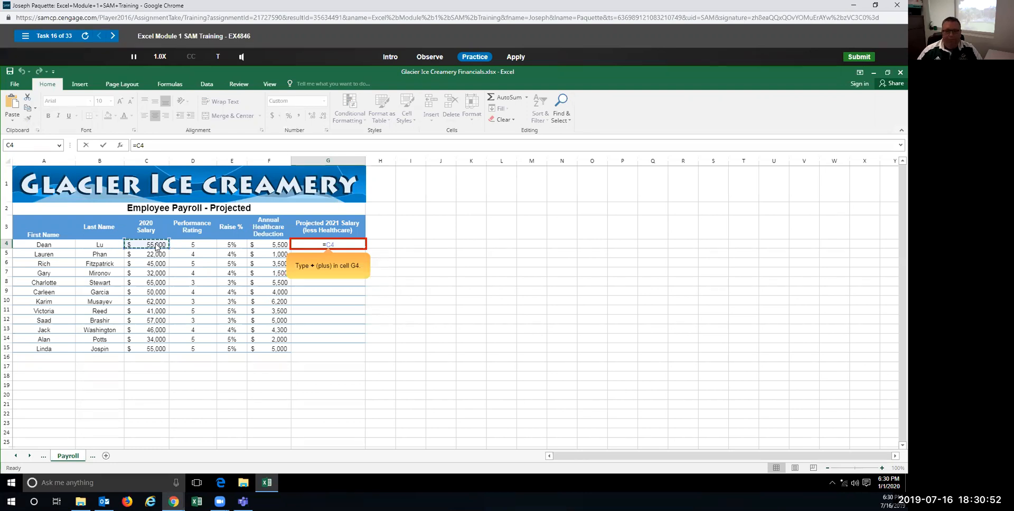
text(+)
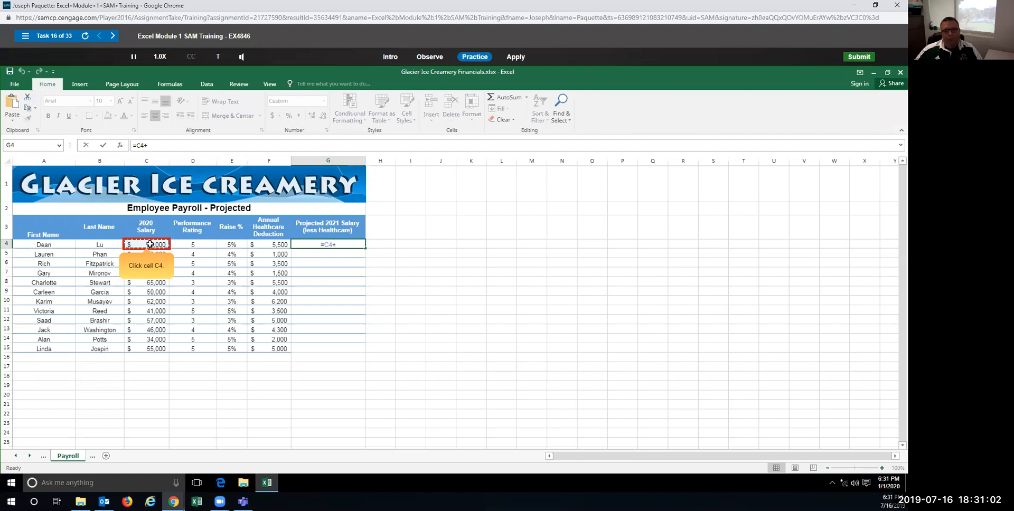
click(150, 244)
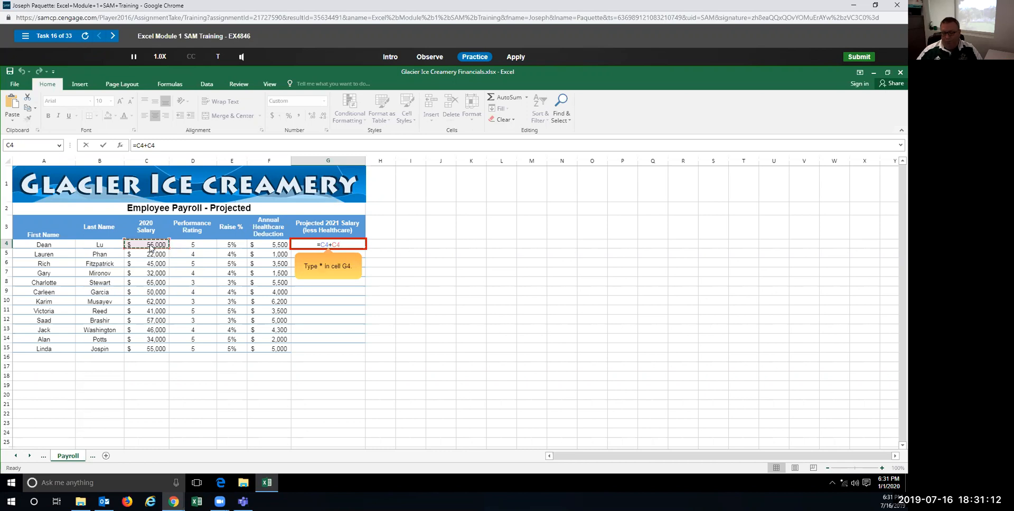
text(*)
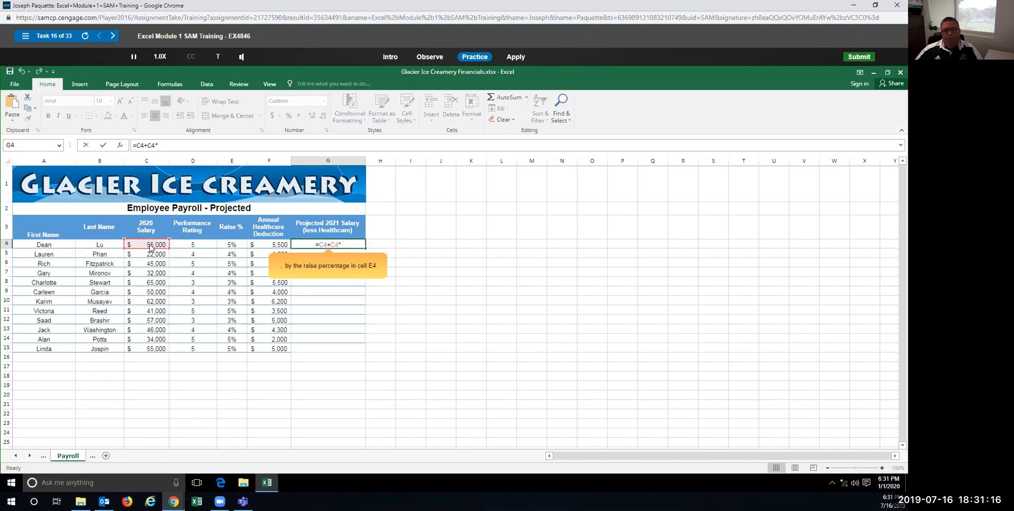
click(240, 243)
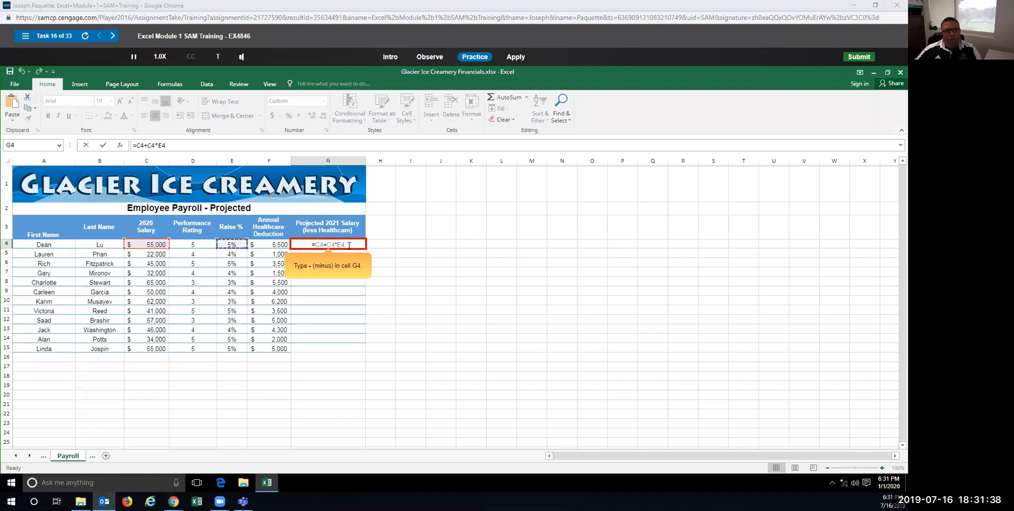
text(-)
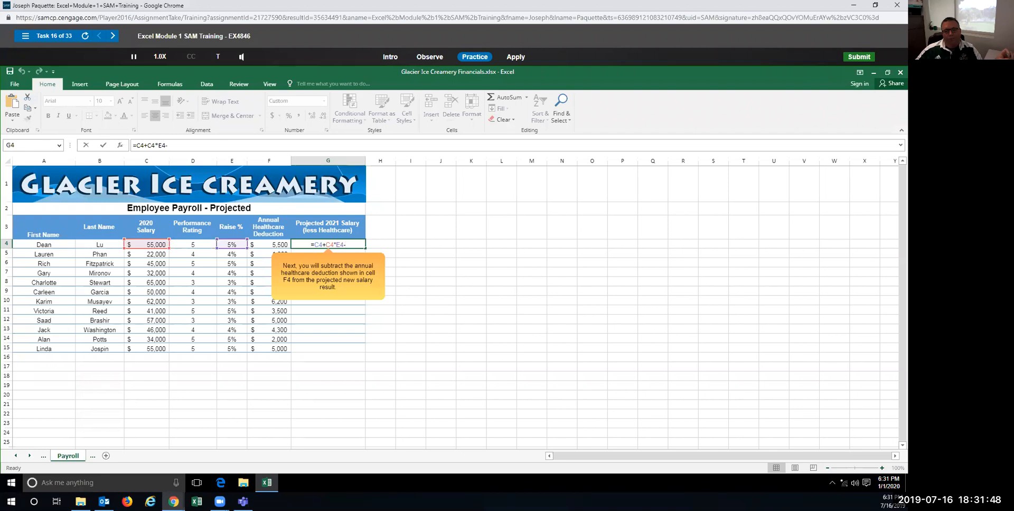
click(263, 243)
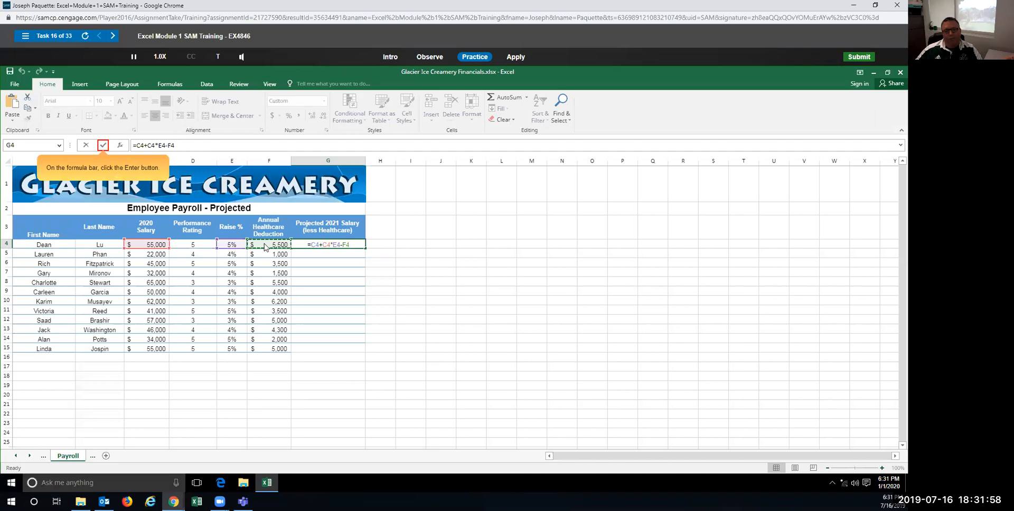
click(103, 146)
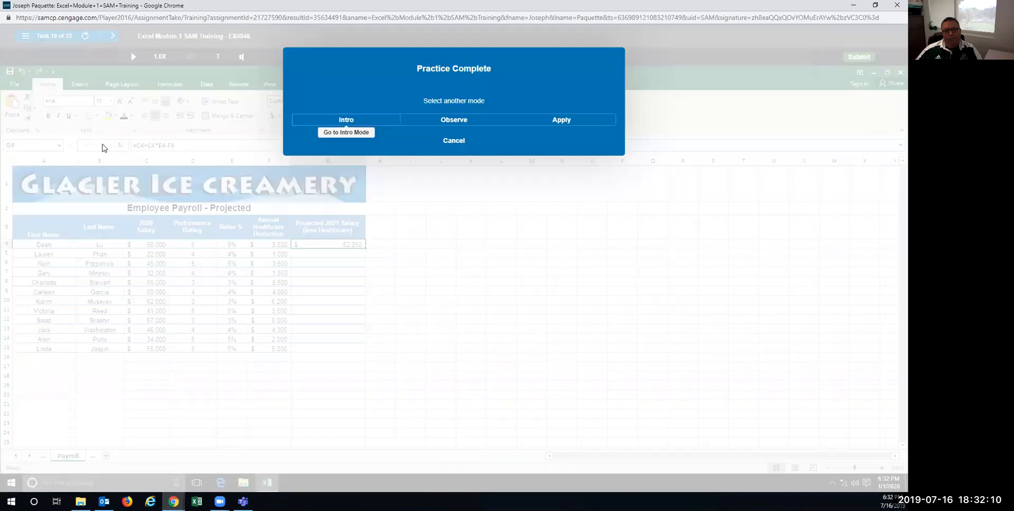
Step: In Apply mode, enter =C4+C4*E4-F4 in G4 for the first employee's projected 2021 salary
click(565, 121)
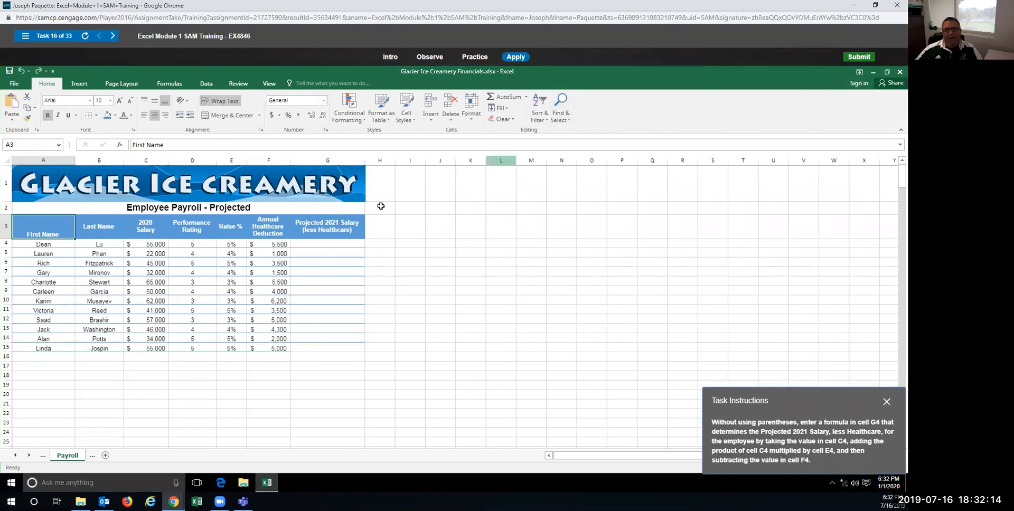
click(319, 244)
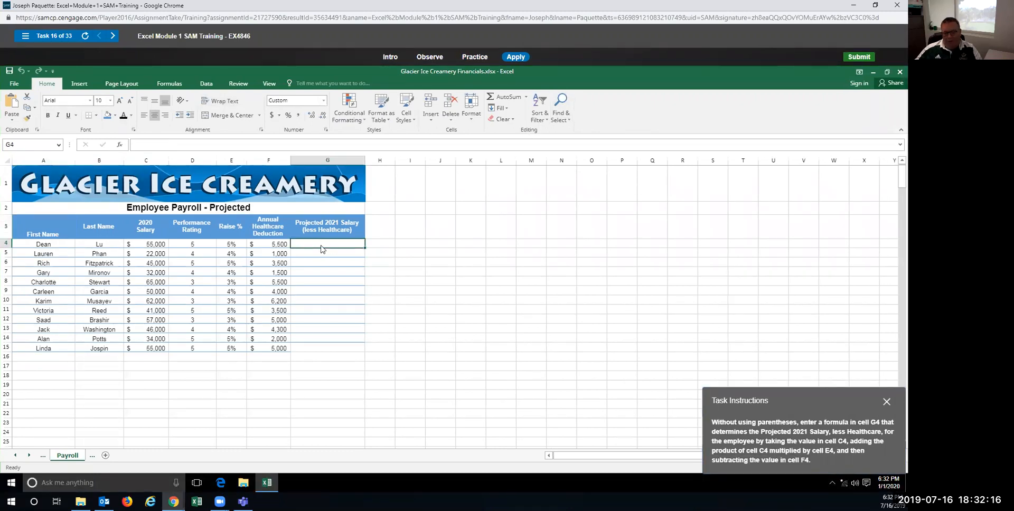
text(=)
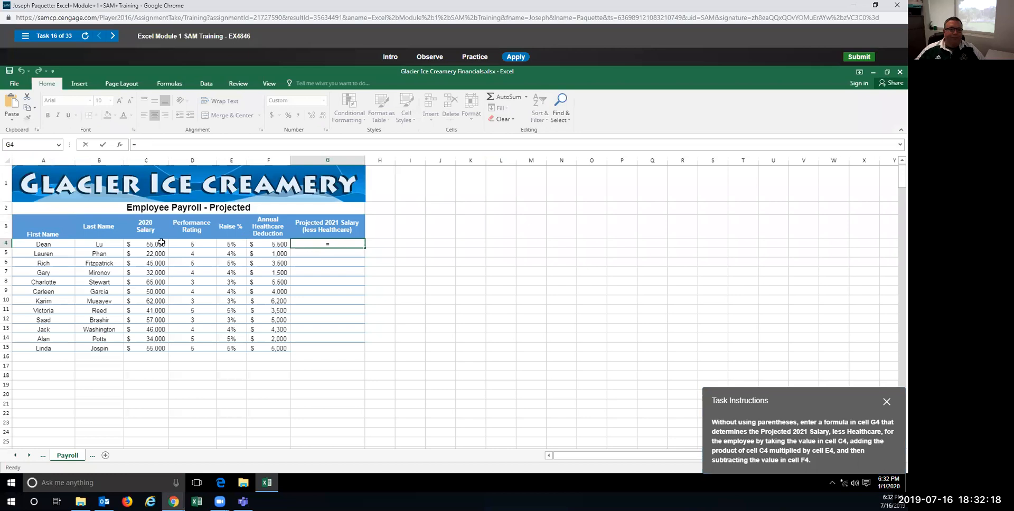
click(145, 244)
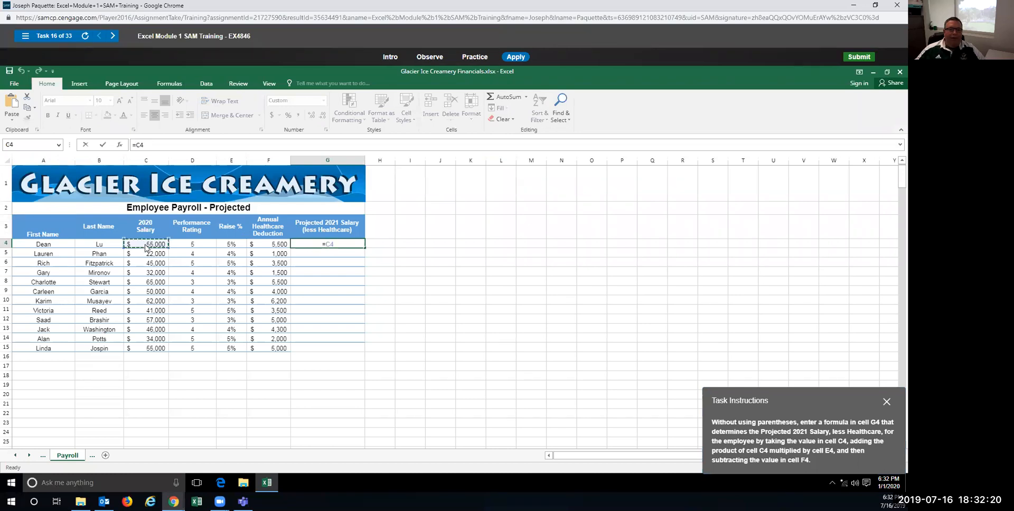
text(+)
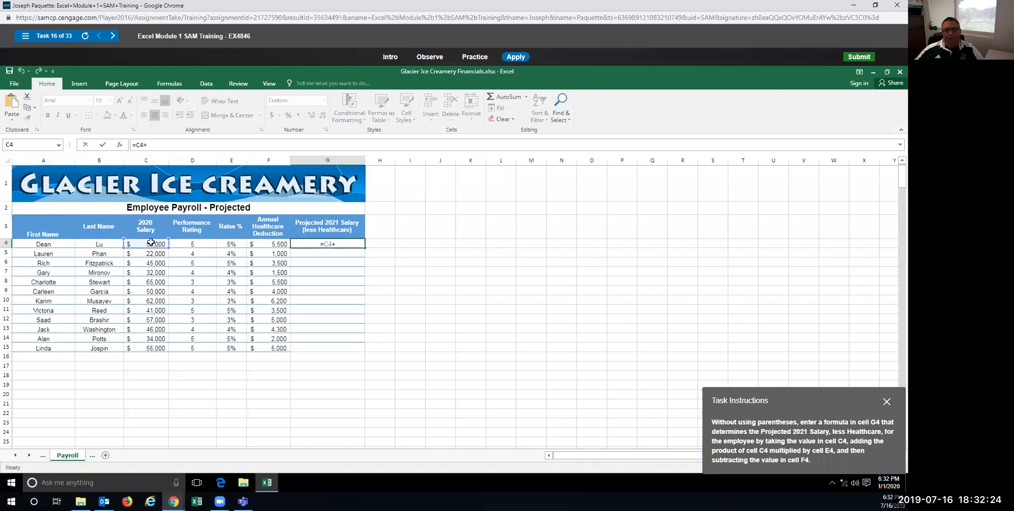
click(152, 245)
text(*)
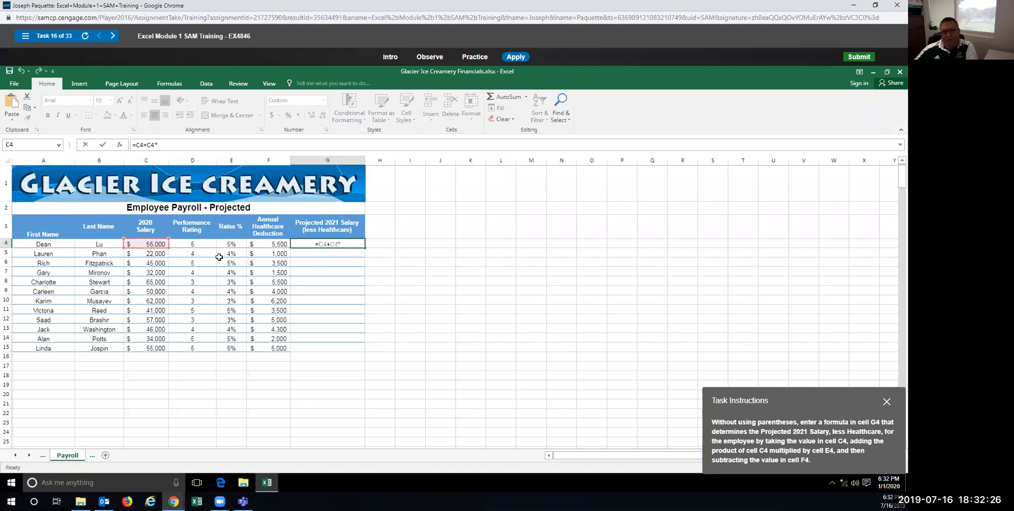
click(238, 245)
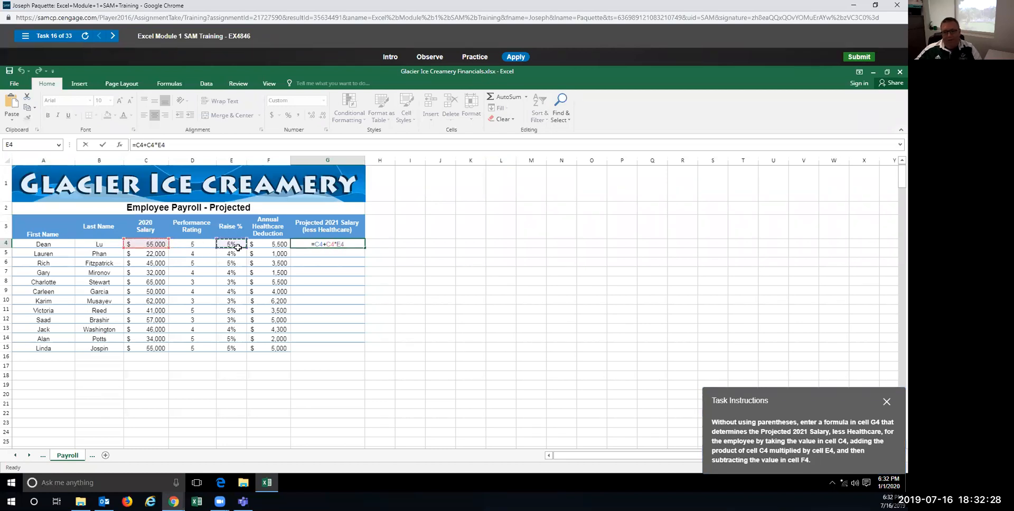
text(-)
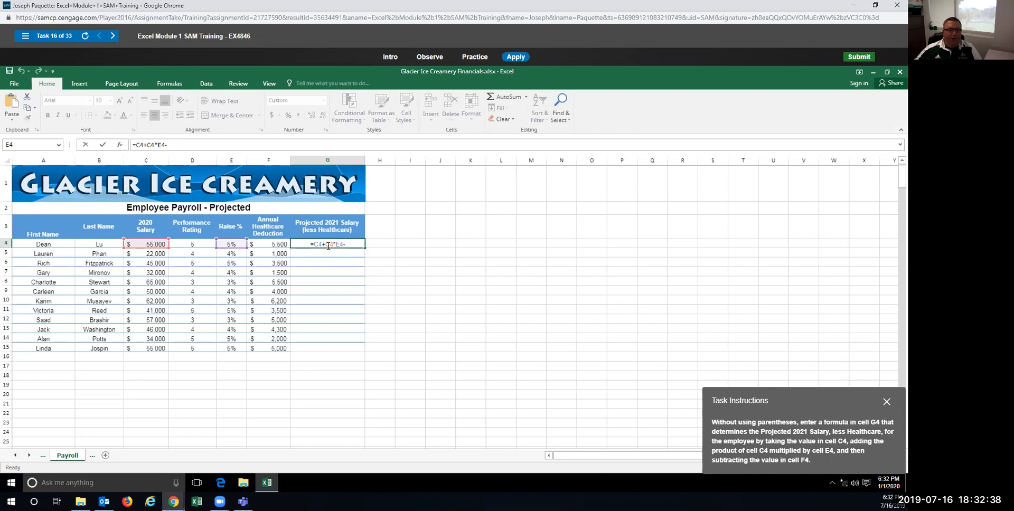
click(274, 245)
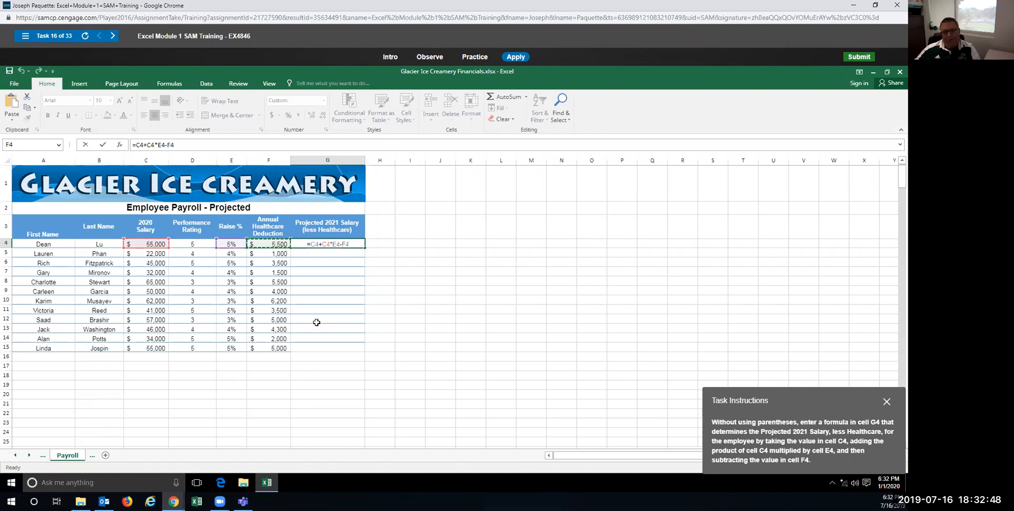
key(Return)
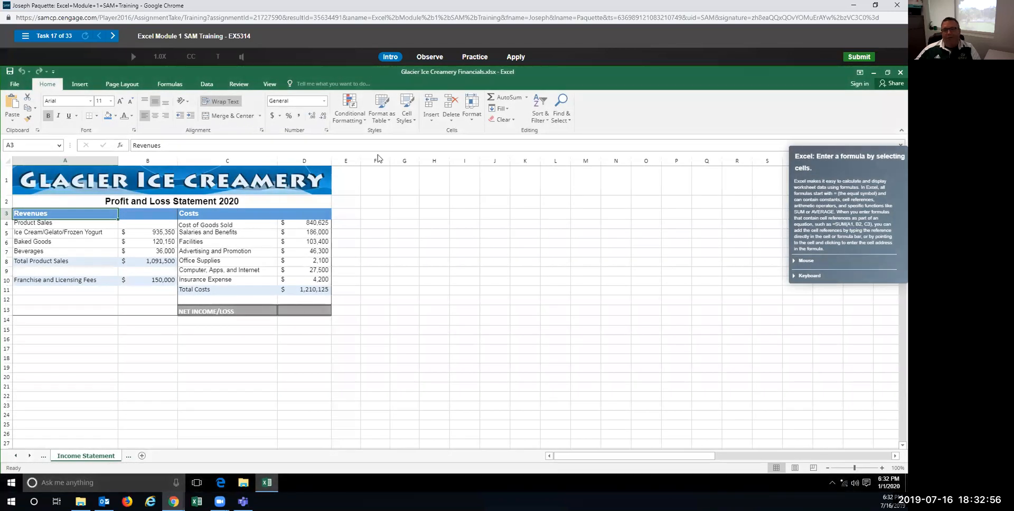
Step: Start Task 17's Practice run and begin D13's net income formula with =B8+B10
click(473, 58)
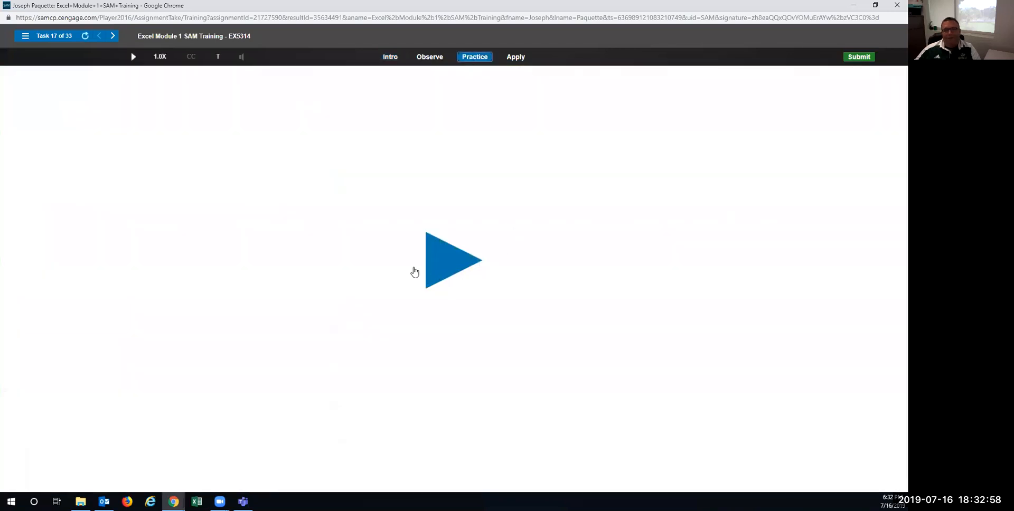
click(448, 261)
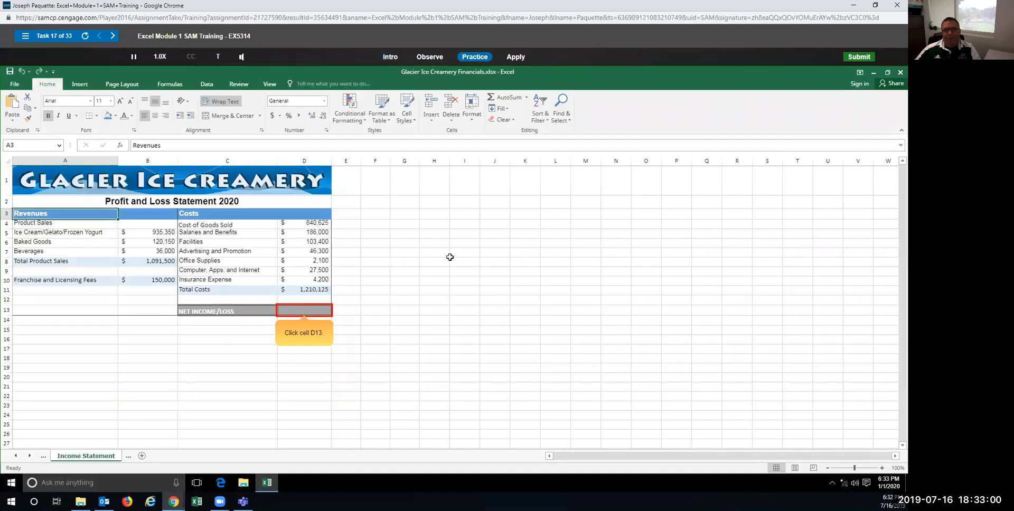
click(304, 311)
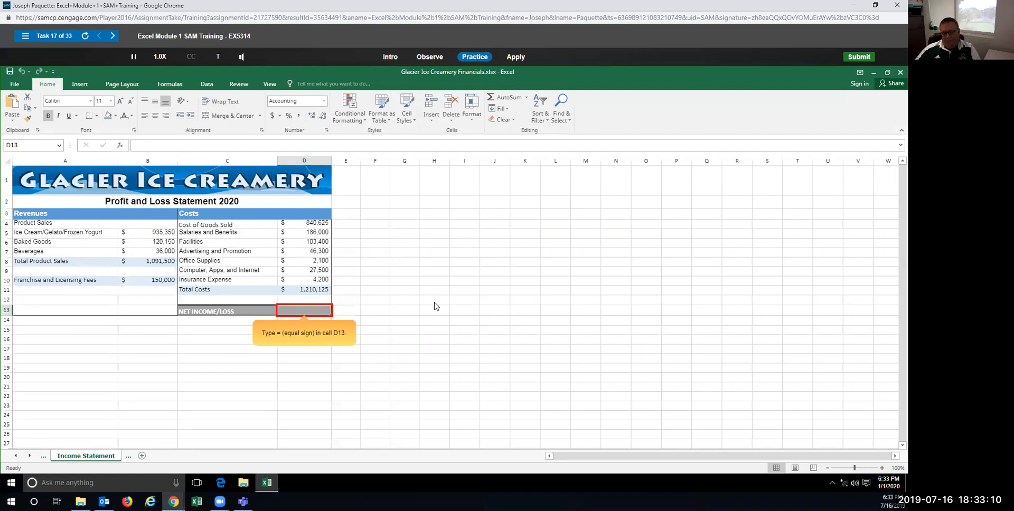
text(=)
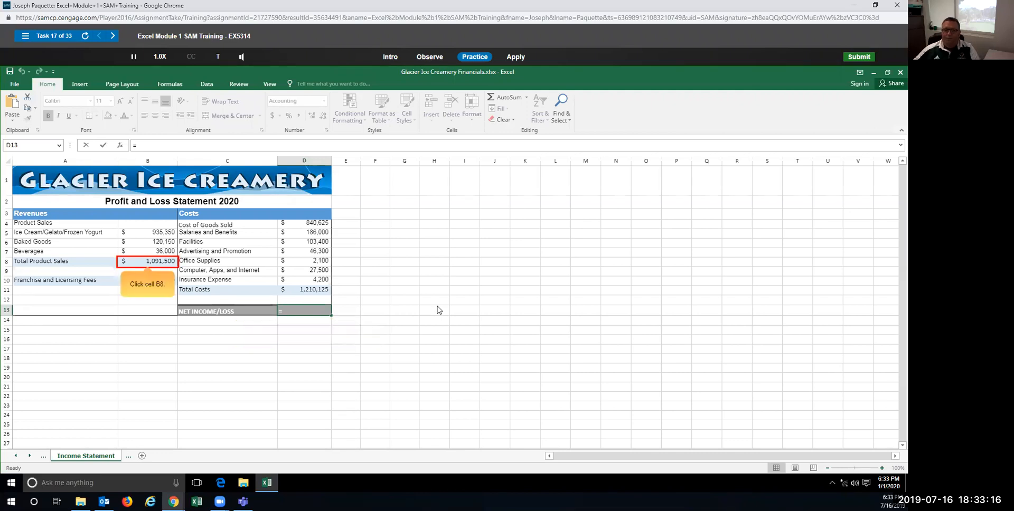
click(159, 261)
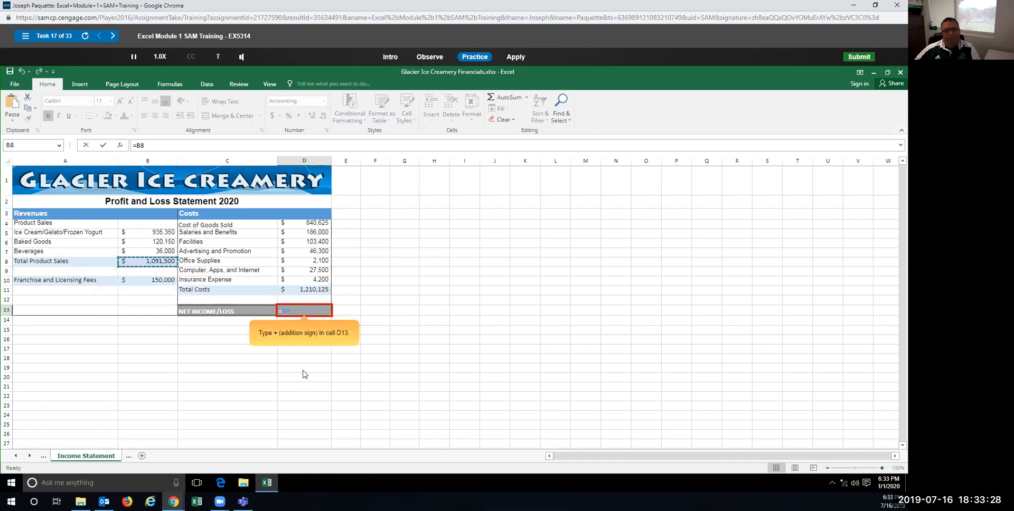
text(+)
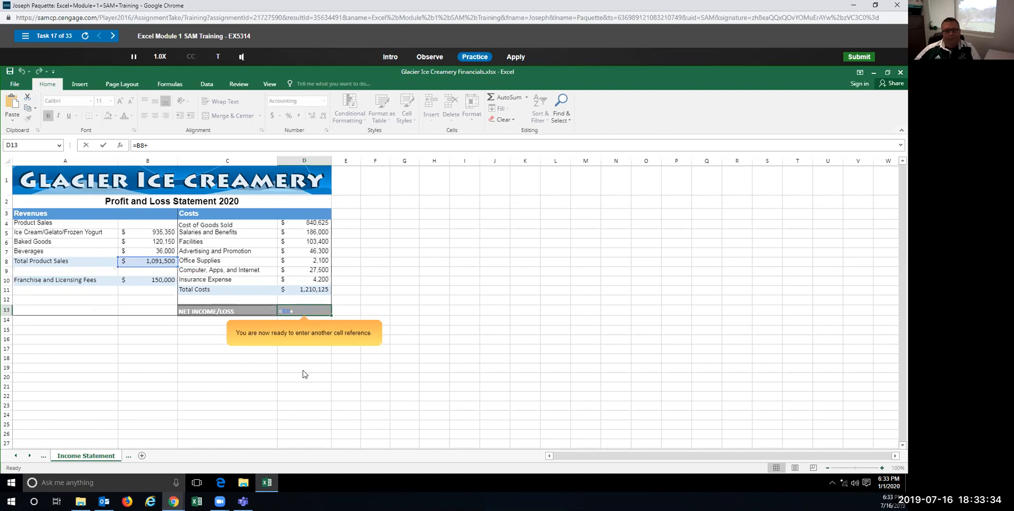
click(157, 280)
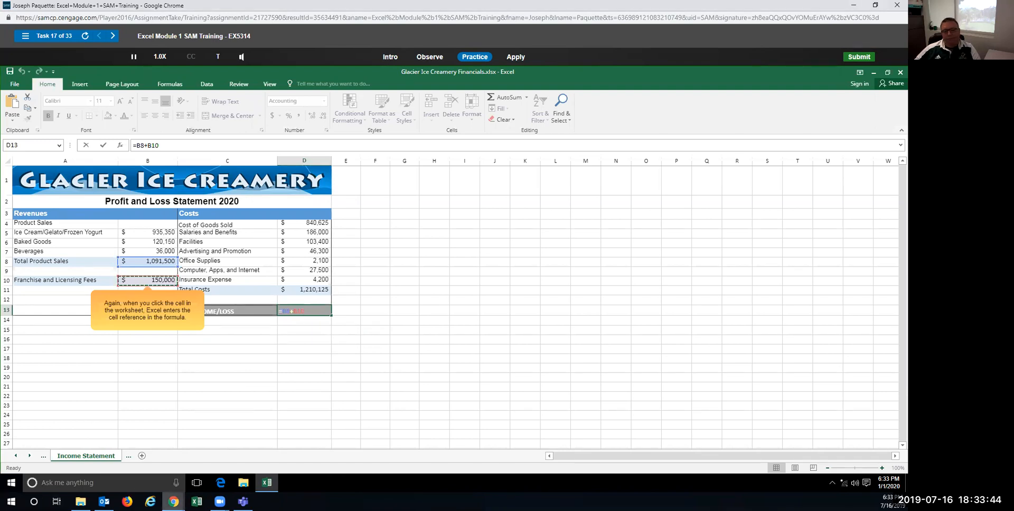
Step: Subtract D11 to finish =B8+B10-D11 in D13, giving net income of $31,375
mouse_move(173, 501)
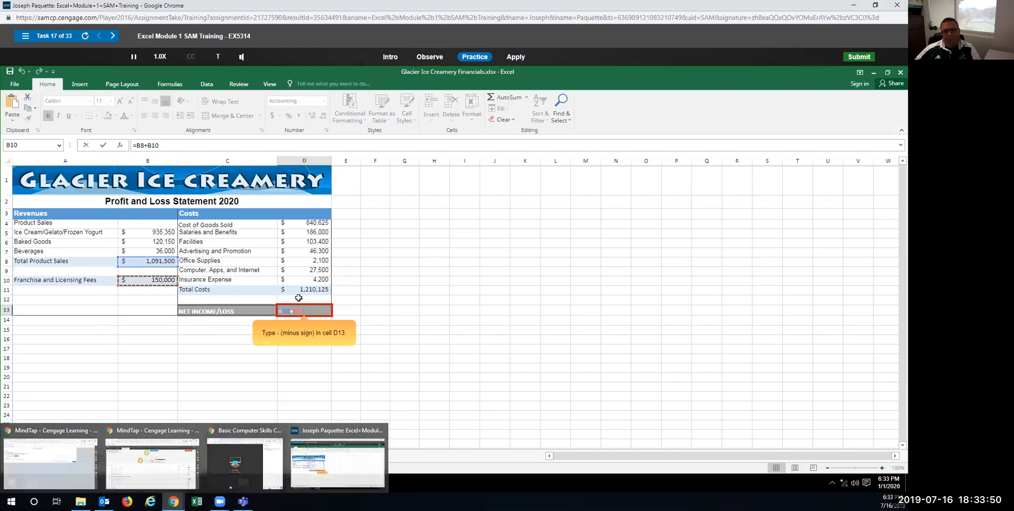
text(-)
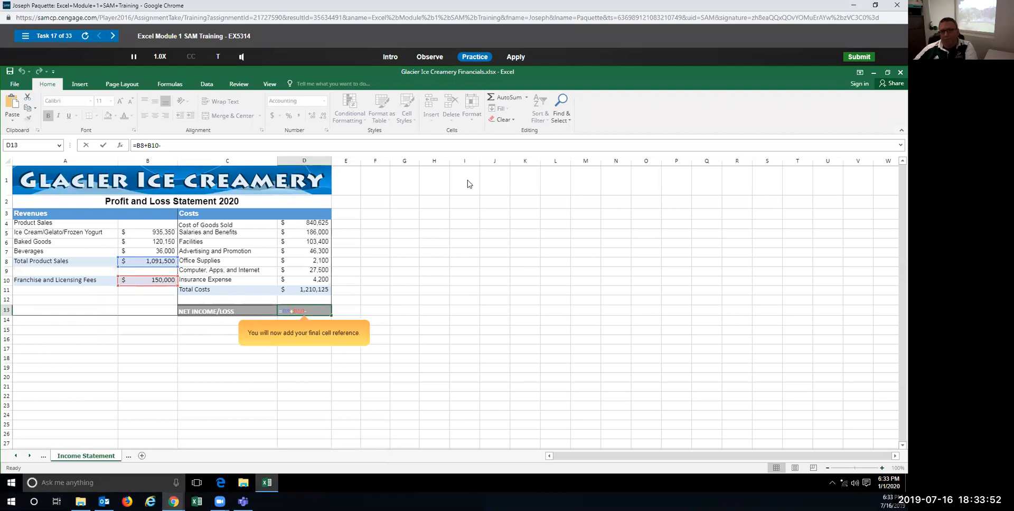
click(363, 49)
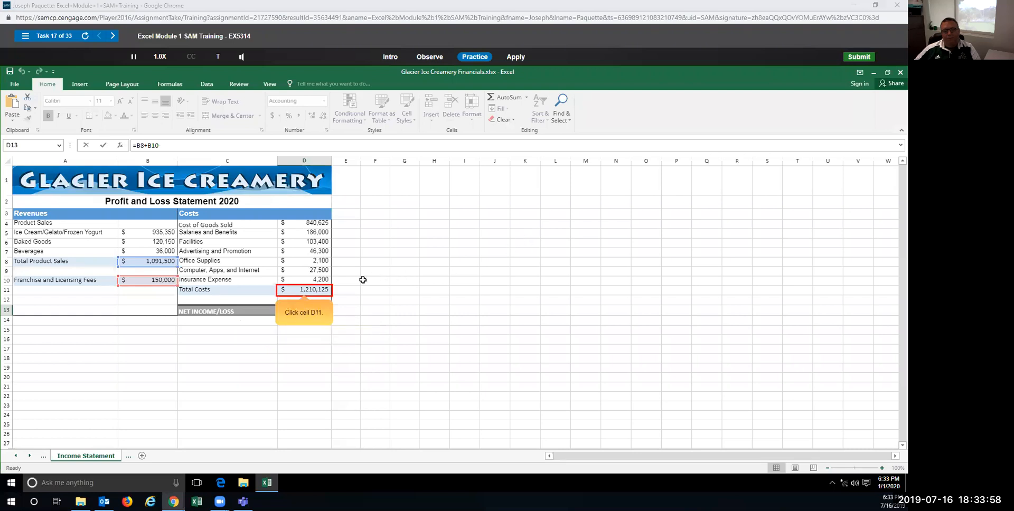
click(292, 293)
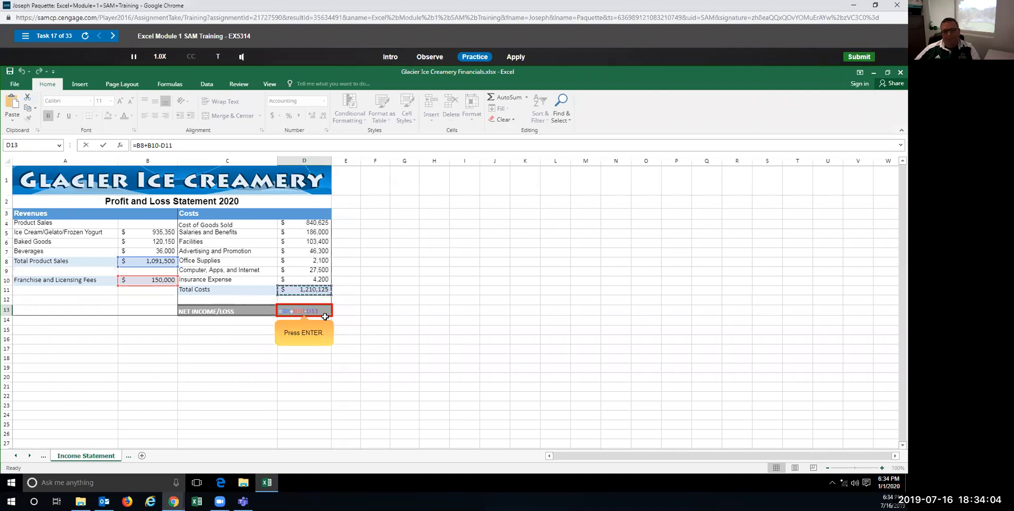
key(Return)
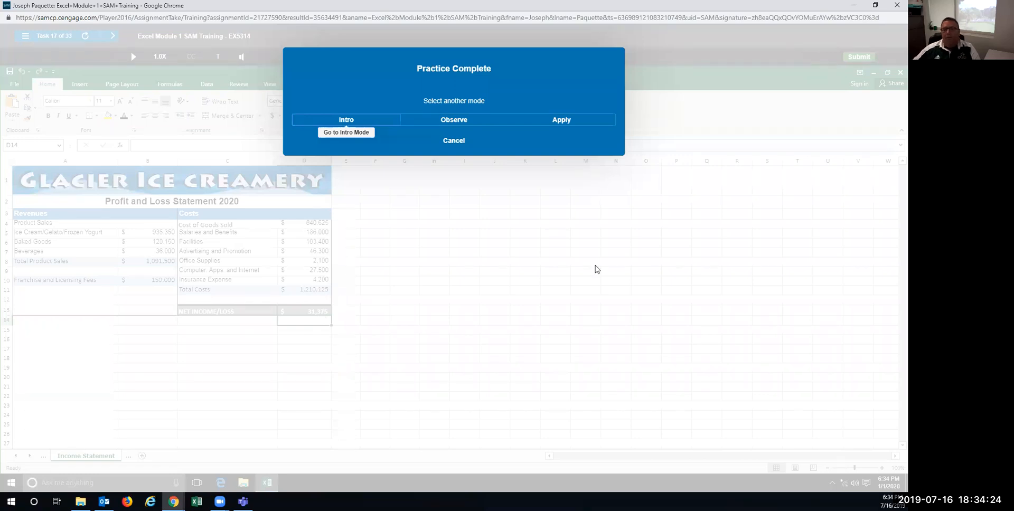
click(543, 120)
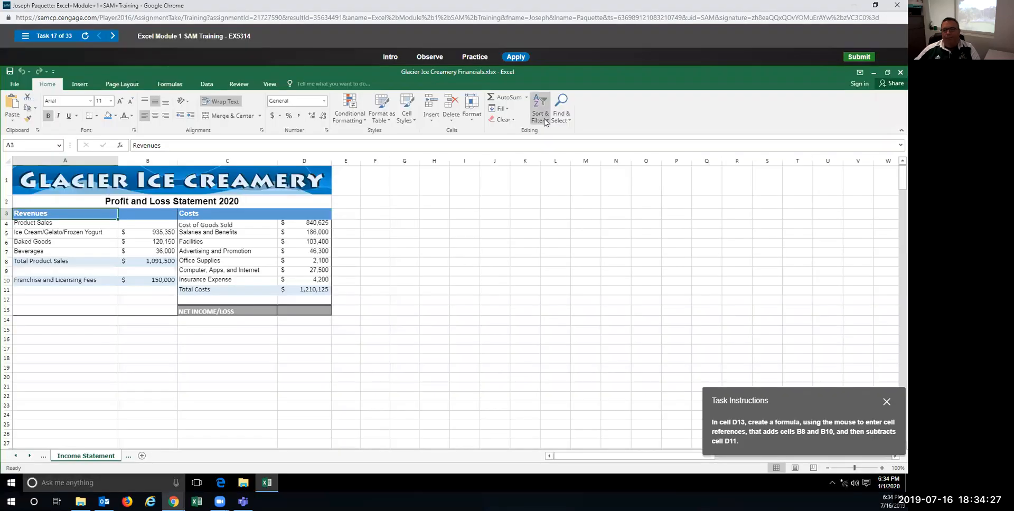
Step: In Apply mode, enter the net income formula =B8+B10-D11 in D13
click(291, 312)
text(=)
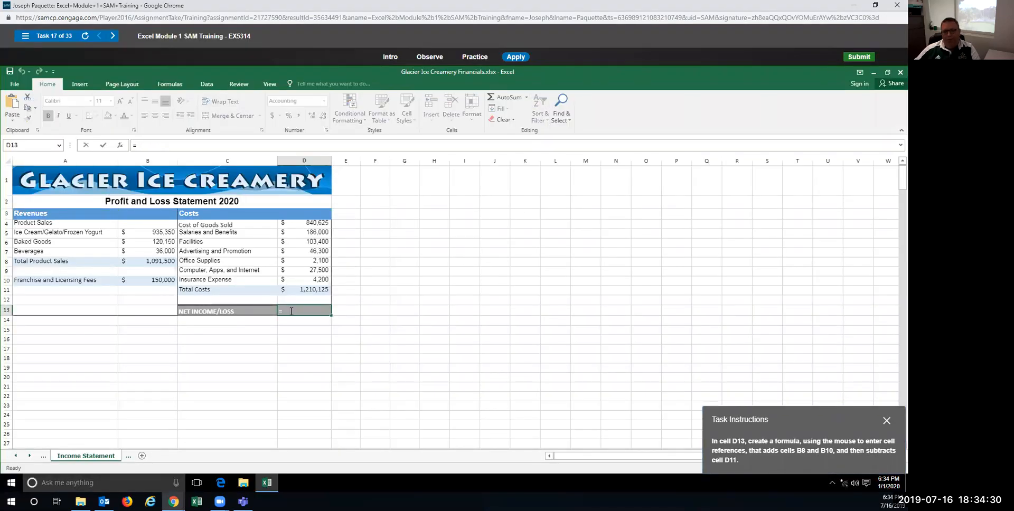
click(141, 261)
text(+)
click(152, 281)
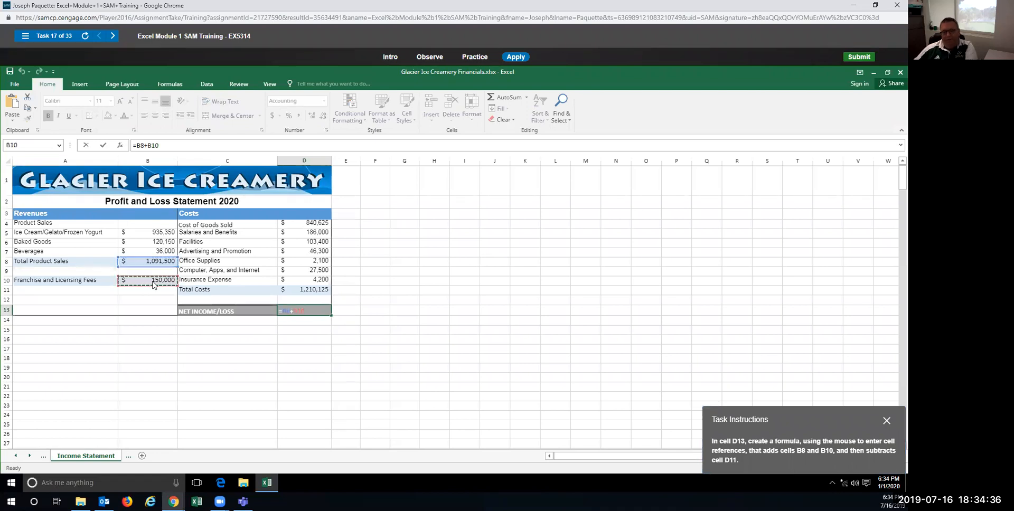
text(-)
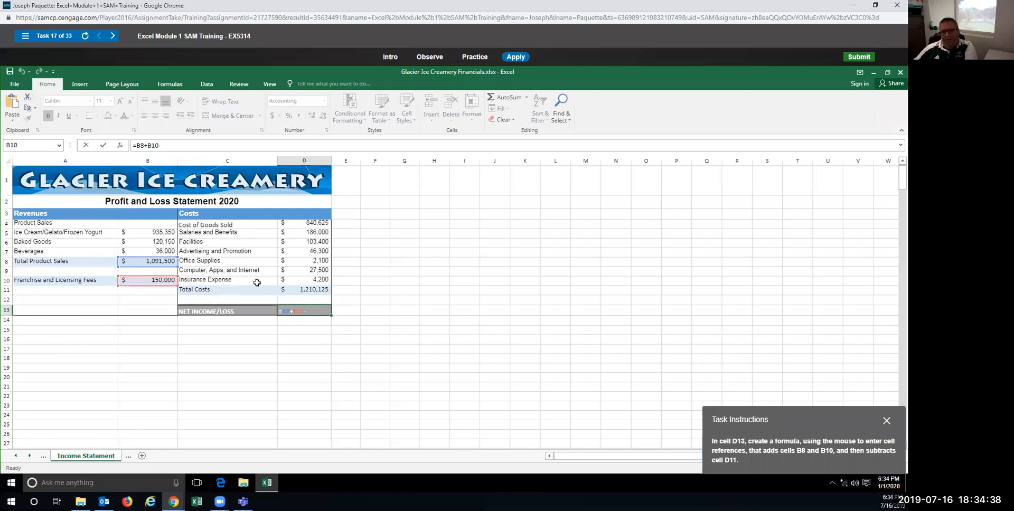
click(302, 291)
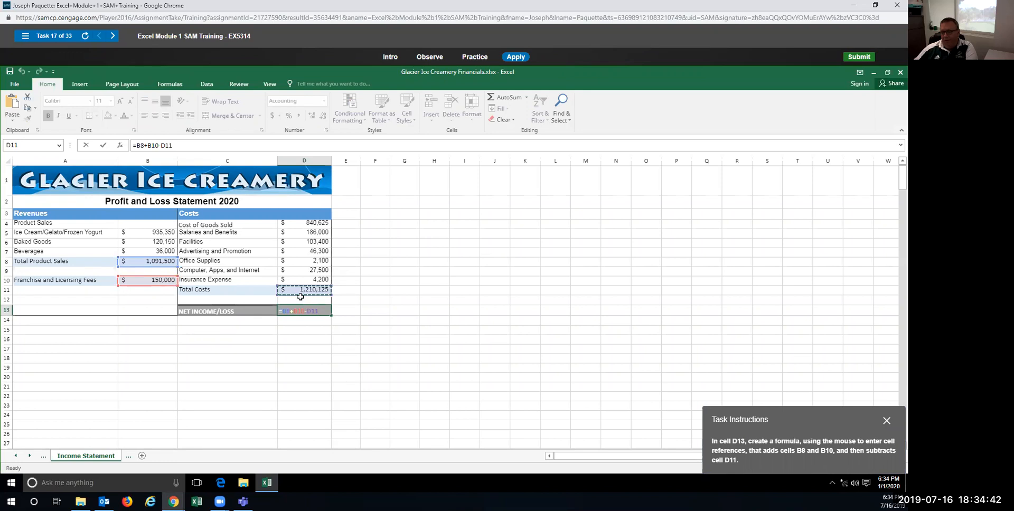
key(Return)
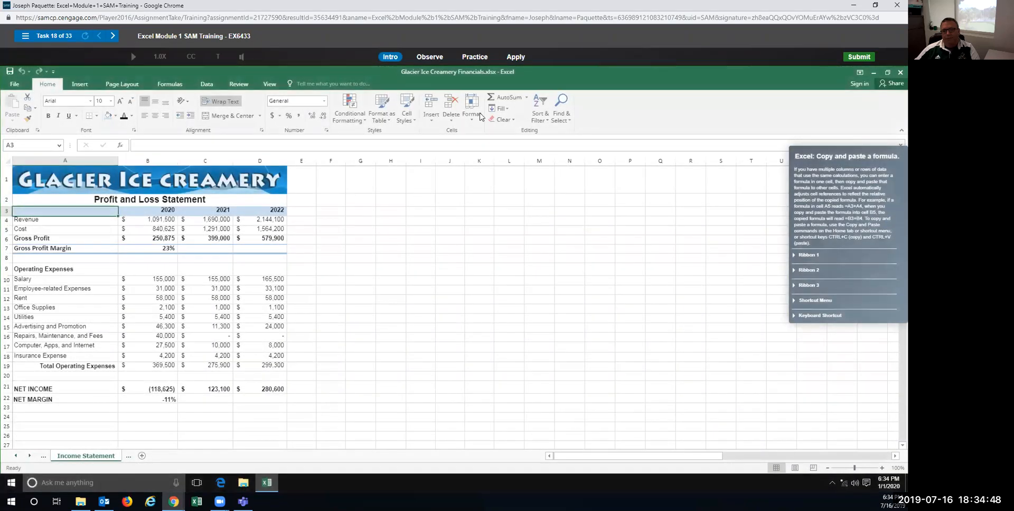
click(478, 59)
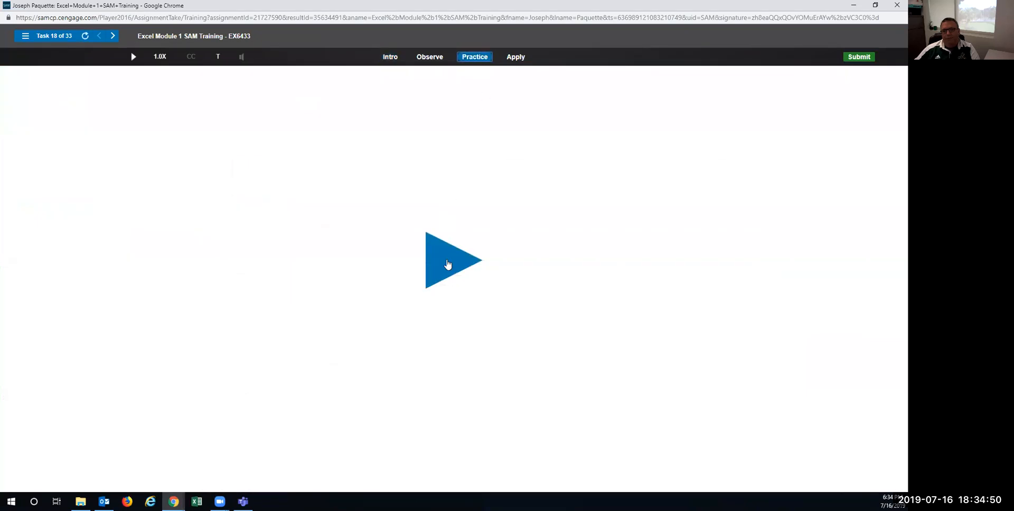
Step: In Practice, copy B7's Gross Profit Margin formula and paste it into C7 with the Home buttons
click(449, 264)
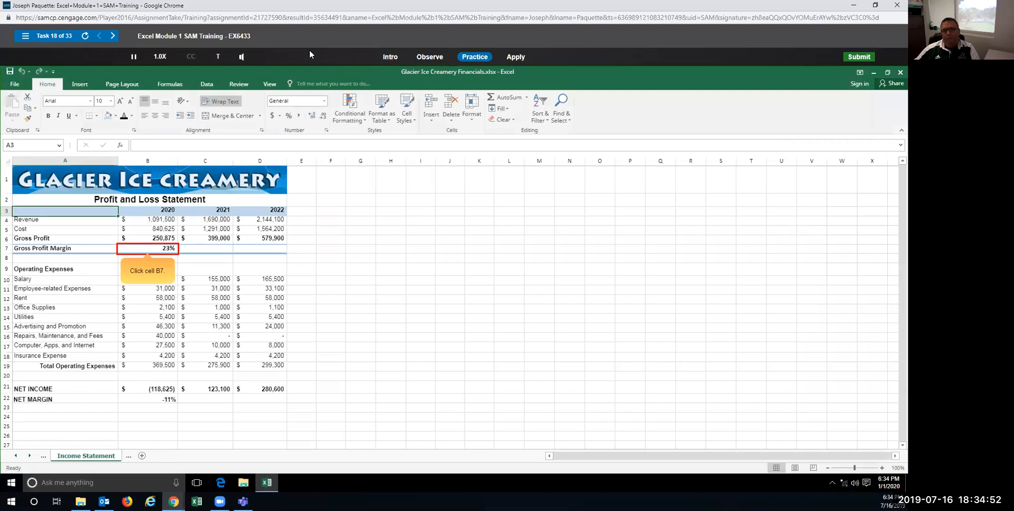
click(148, 253)
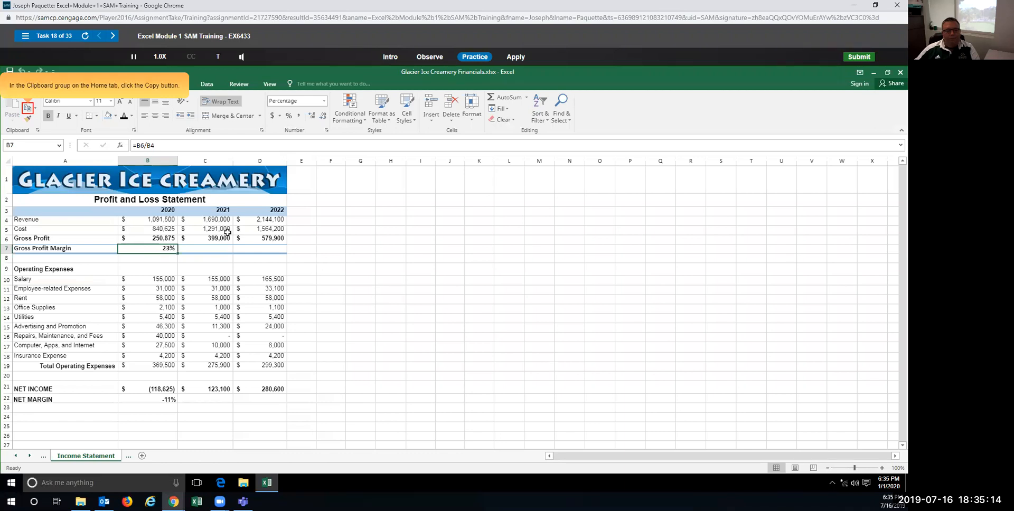
click(27, 109)
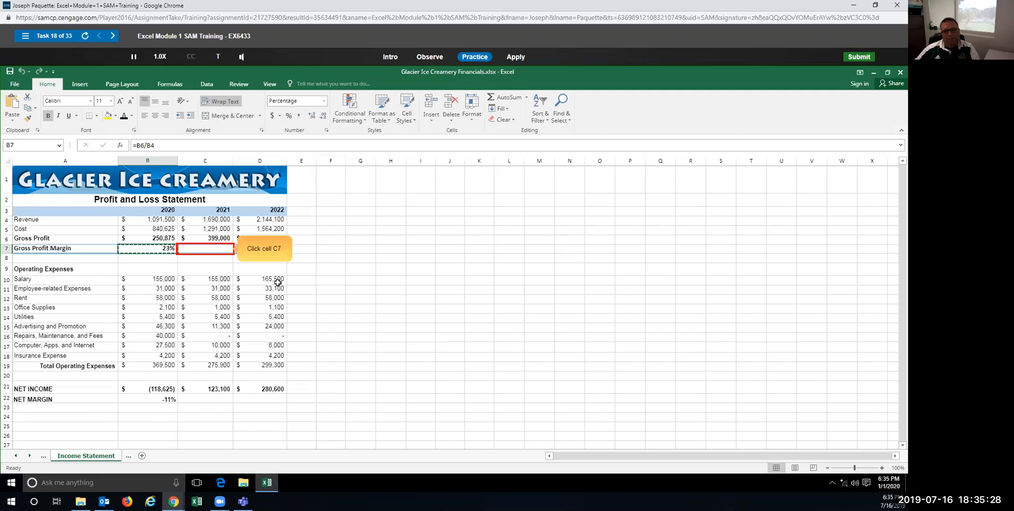
click(212, 253)
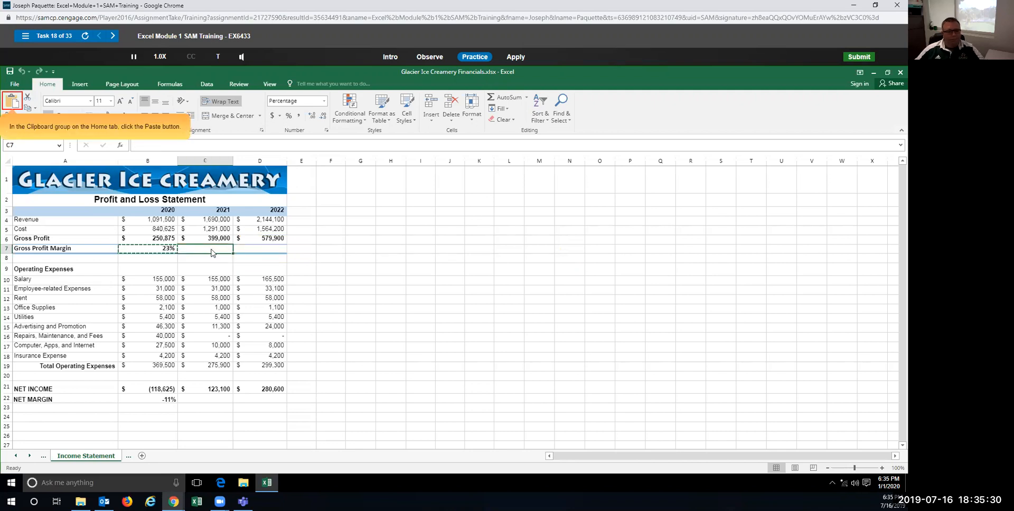
click(11, 102)
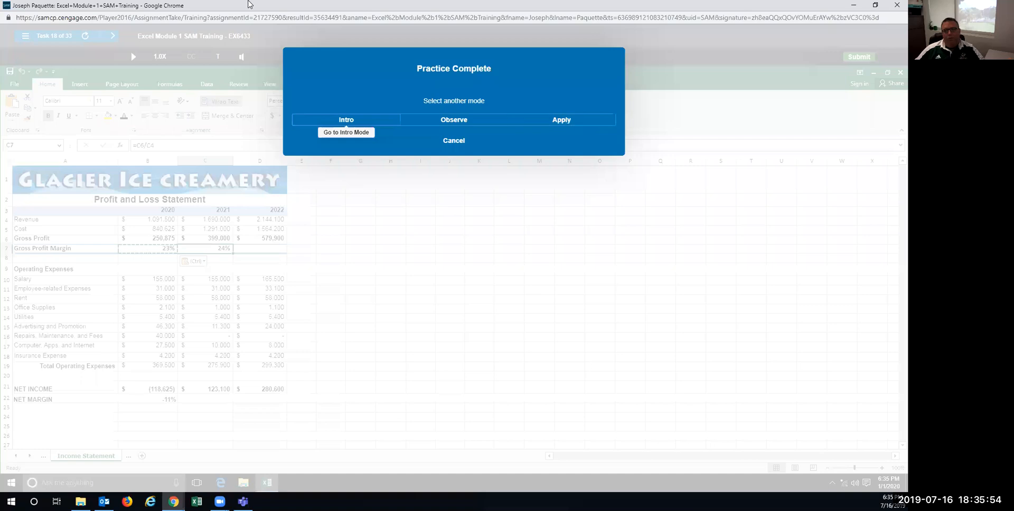
Step: In Apply, copy B7's margin formula into C7 through the shortcut menu, showing 24%
click(561, 120)
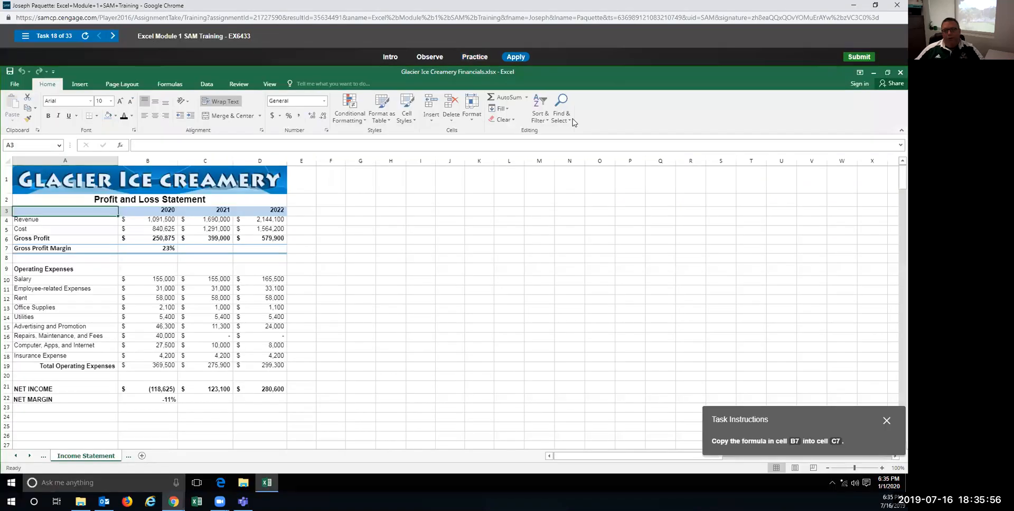
click(147, 252)
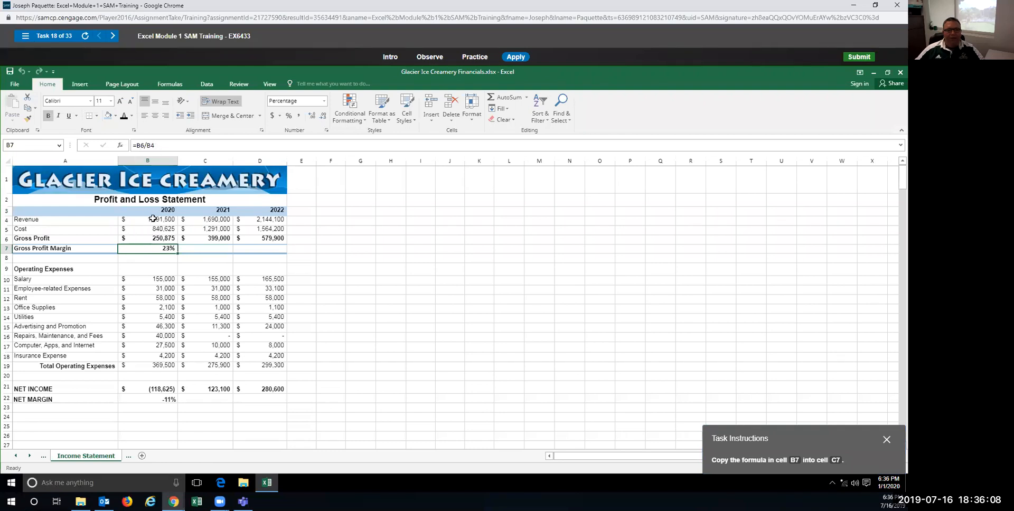
right_click(156, 250)
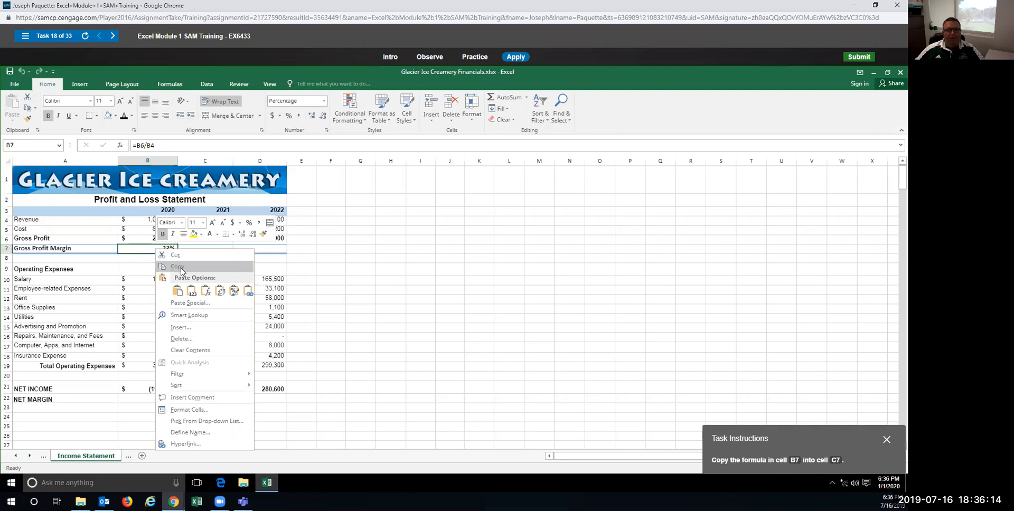
click(141, 250)
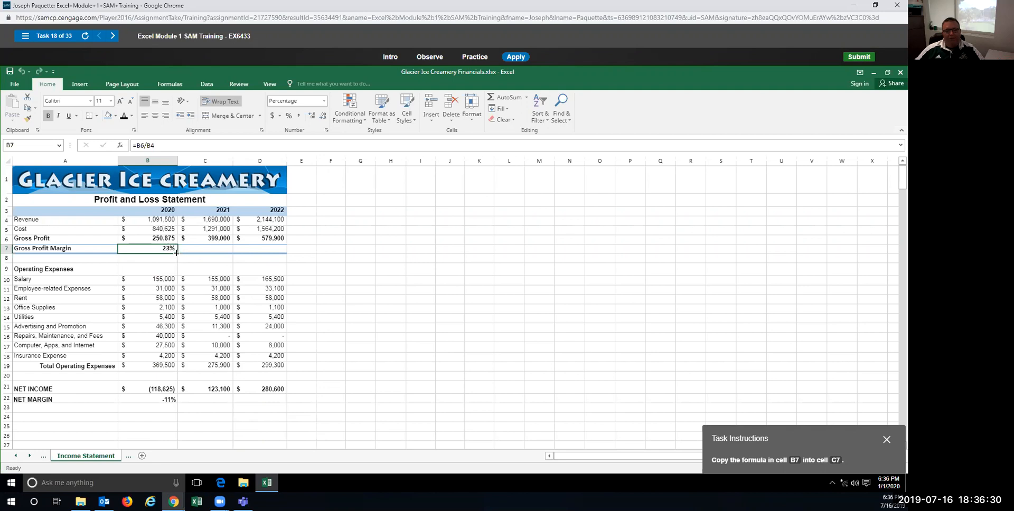
drag(176, 254, 226, 253)
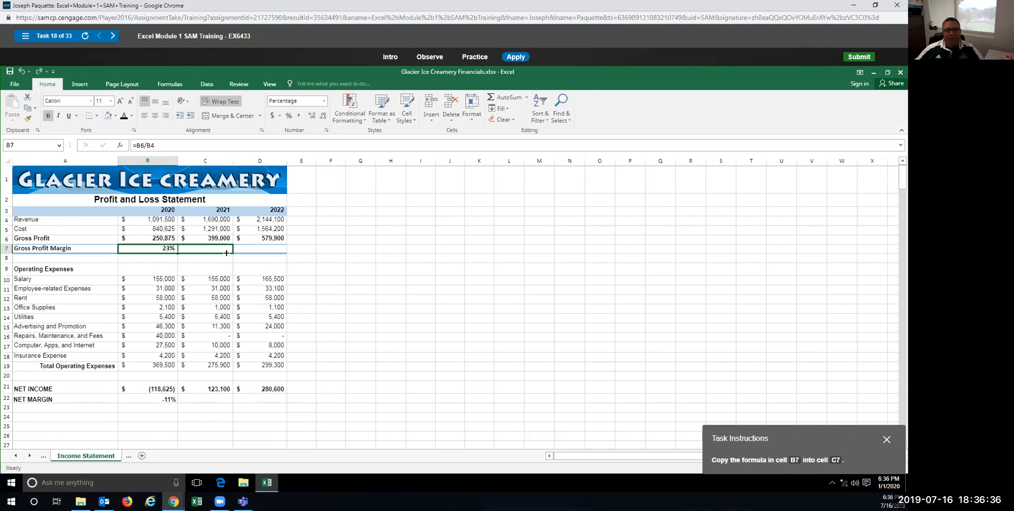
mouse_move(226, 253)
mouse_down()
mouse_move(272, 252)
mouse_move(233, 256)
mouse_up()
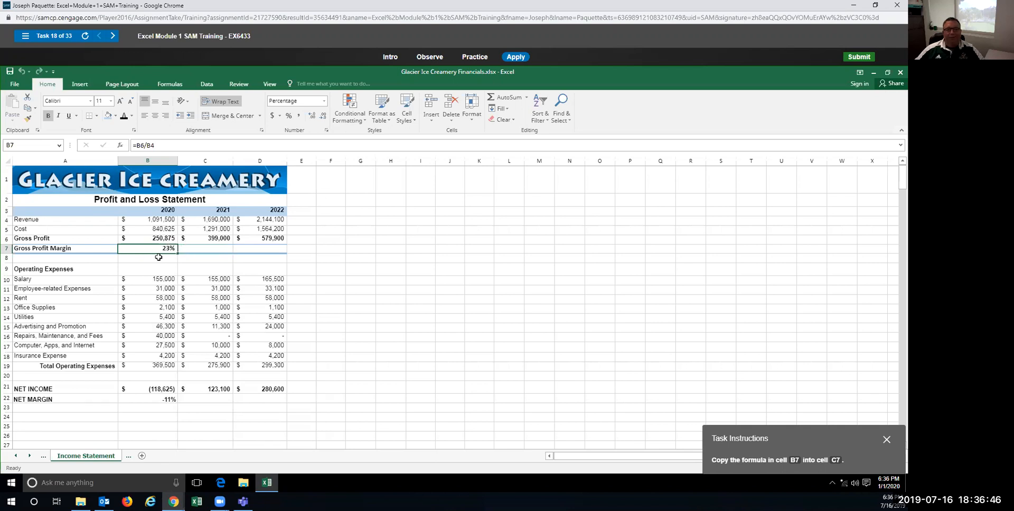
right_click(158, 248)
click(190, 269)
right_click(194, 251)
click(217, 292)
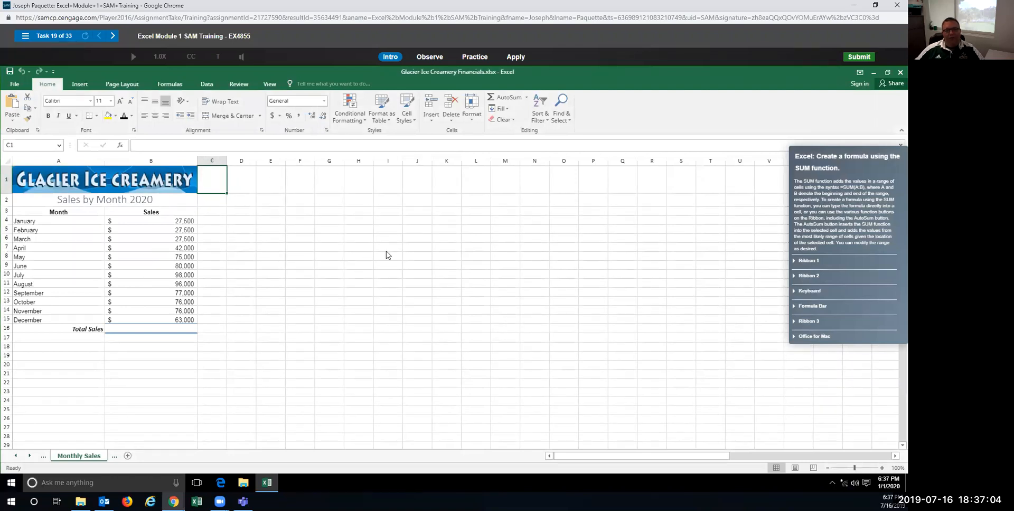
Step: Use AutoSum in B16 to total B4:B15 as =SUM, showing $765,500
click(475, 57)
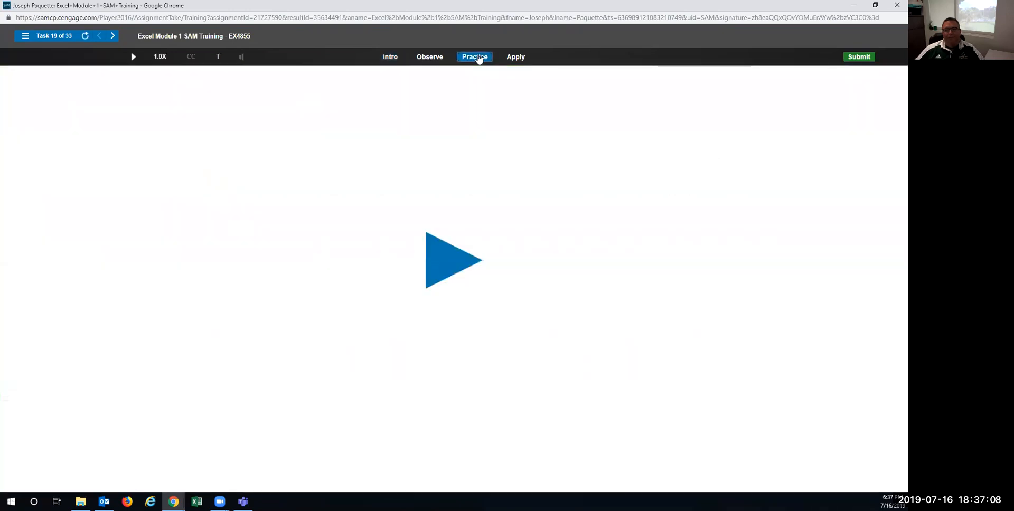
click(455, 262)
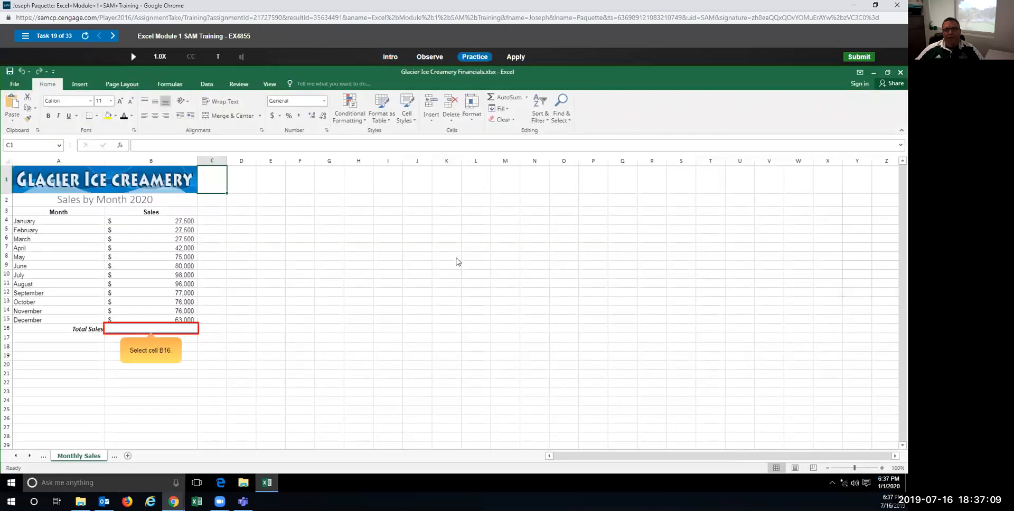
click(157, 329)
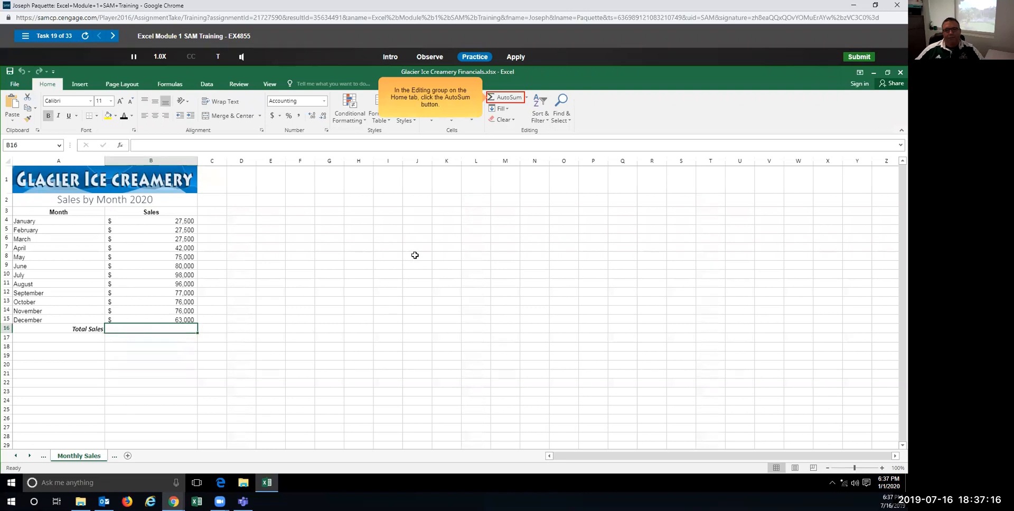
click(502, 98)
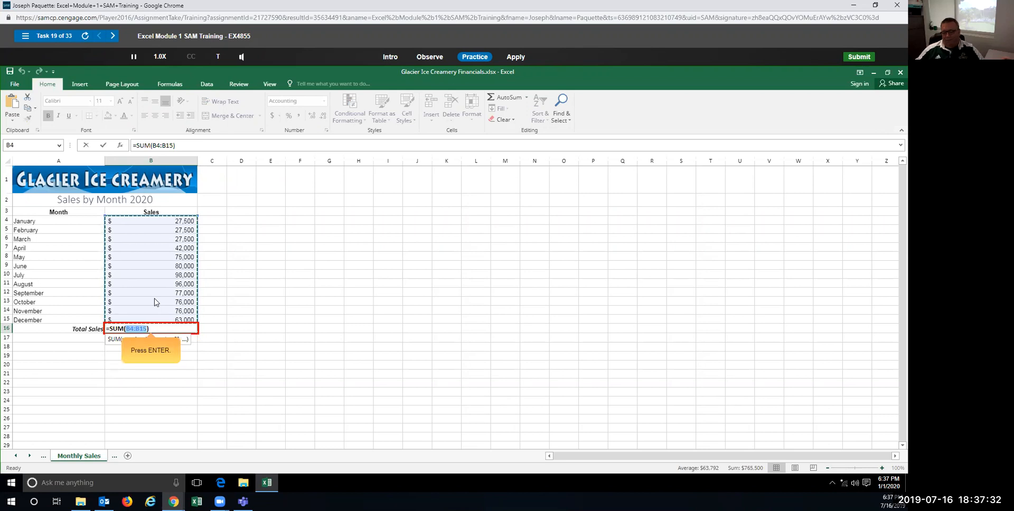
key(Return)
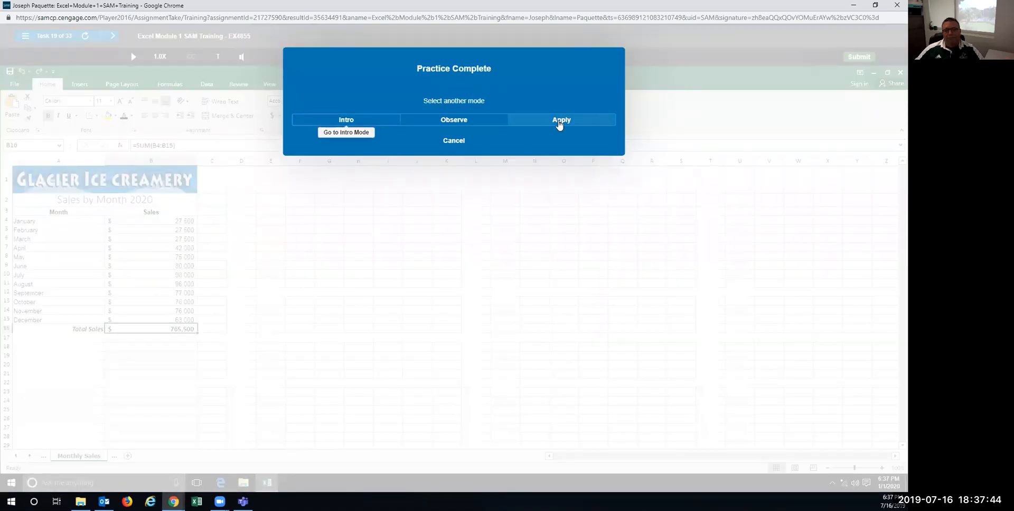
Step: In Apply mode, type =SUM(B4:B15) into B16 for total sales of $765,500
click(559, 124)
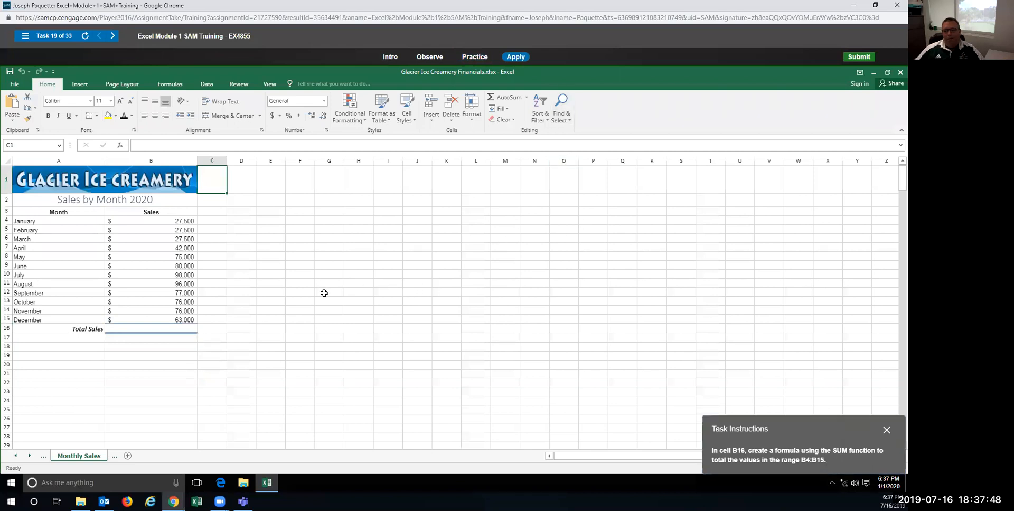
click(159, 329)
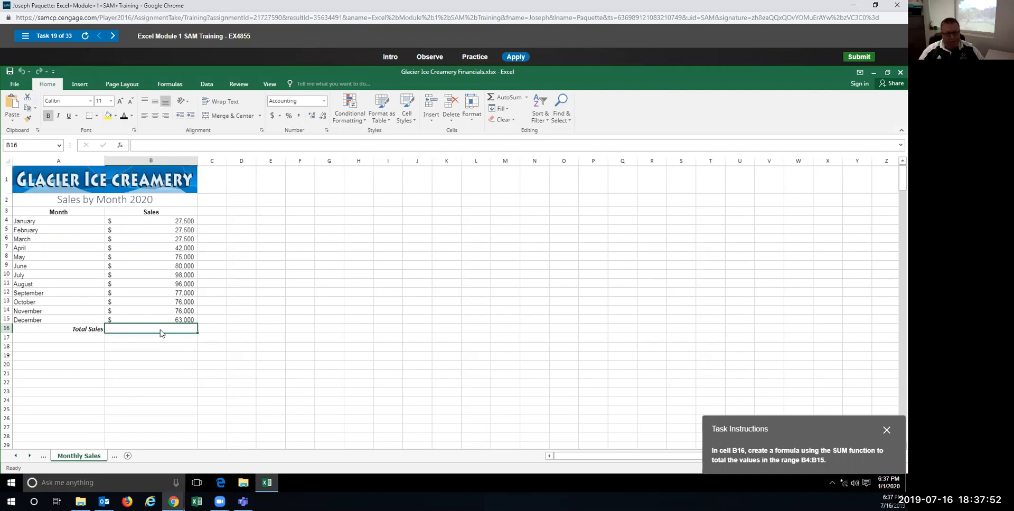
text(=)
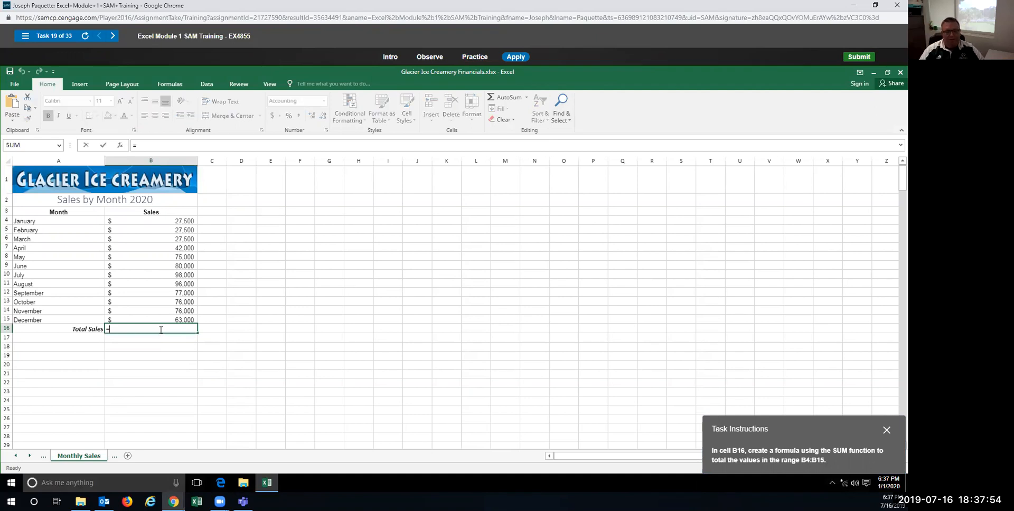
text(sum)
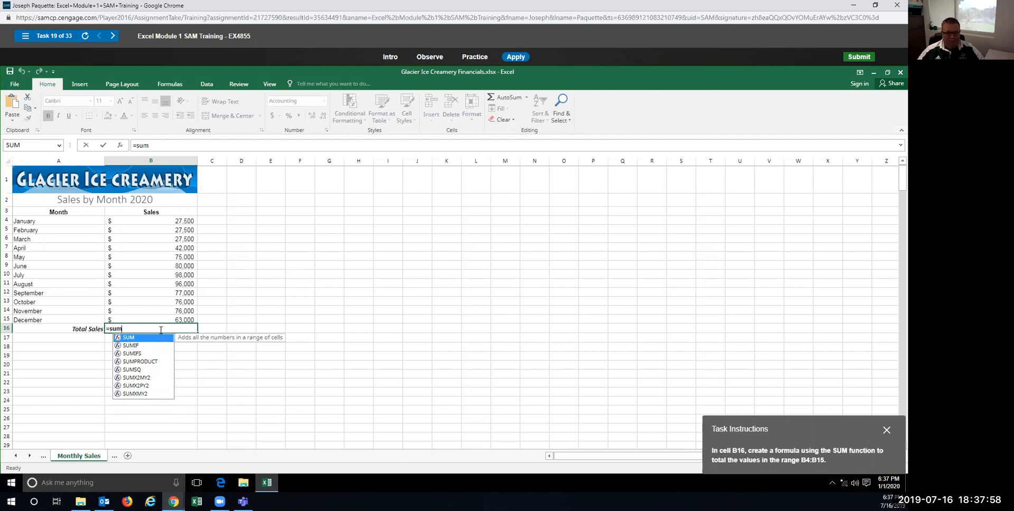
text(()
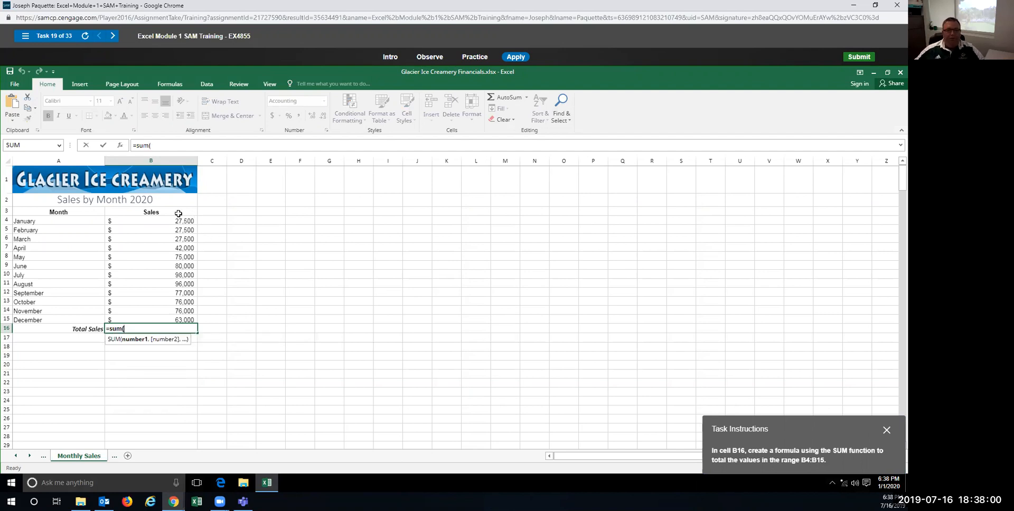
drag(177, 220, 179, 320)
text())
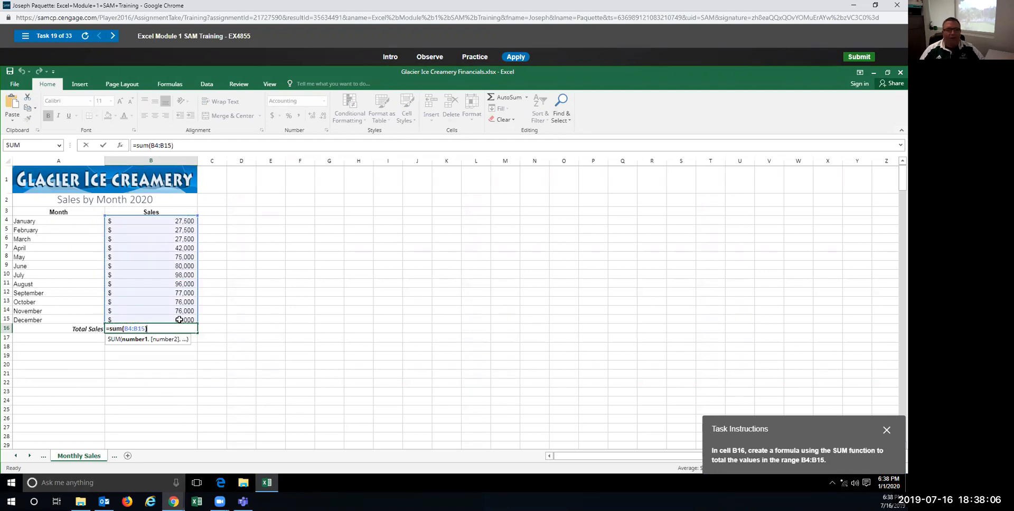
key(Return)
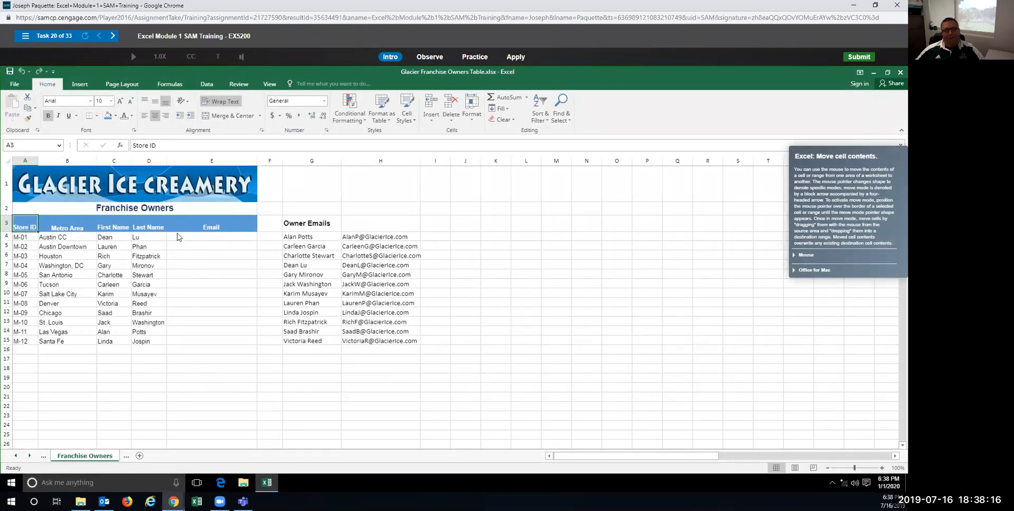
Step: In a Practice run, drag the owner's email from H7 into E4
click(475, 56)
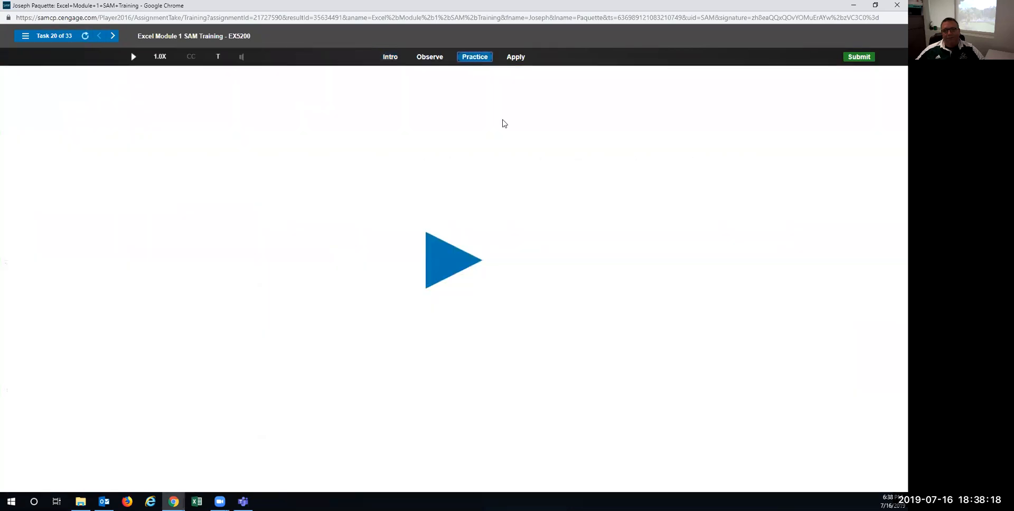
click(465, 264)
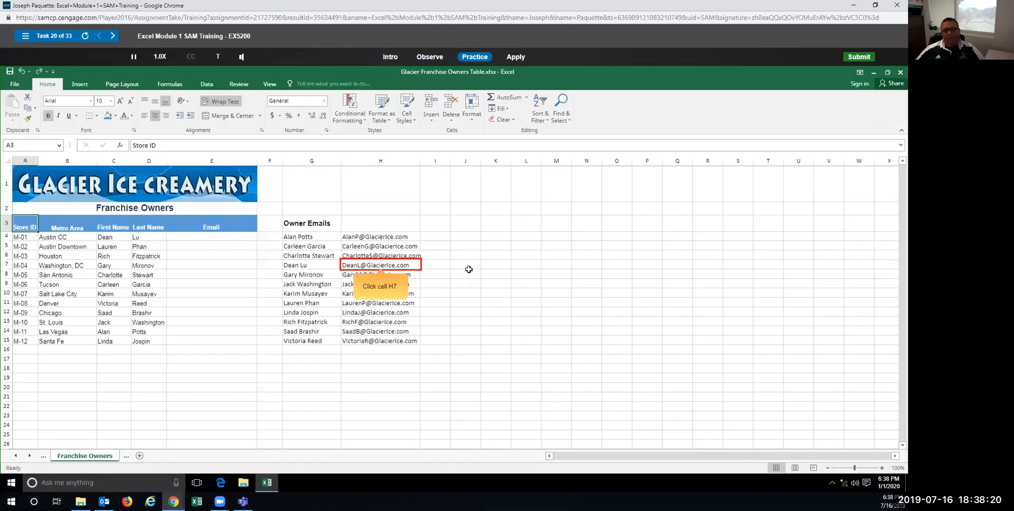
click(391, 264)
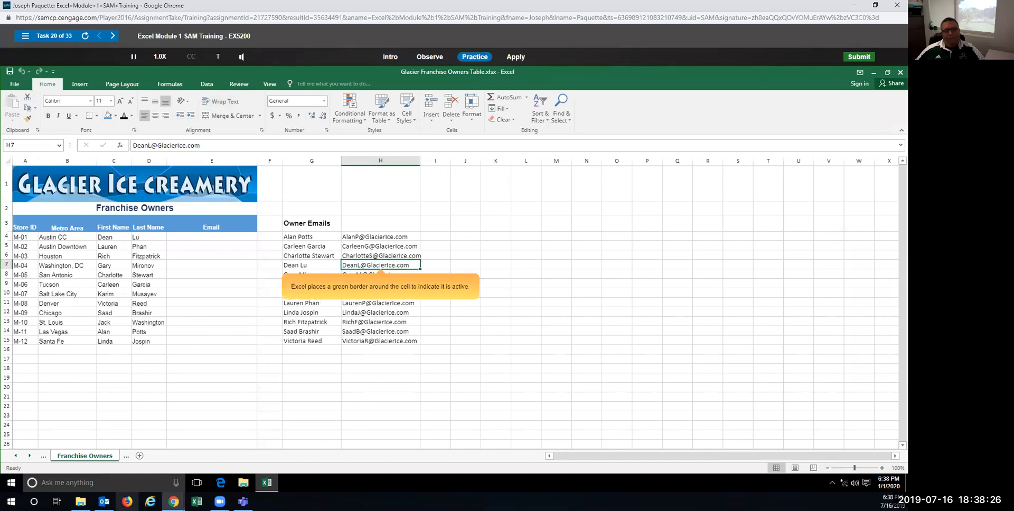
click(173, 500)
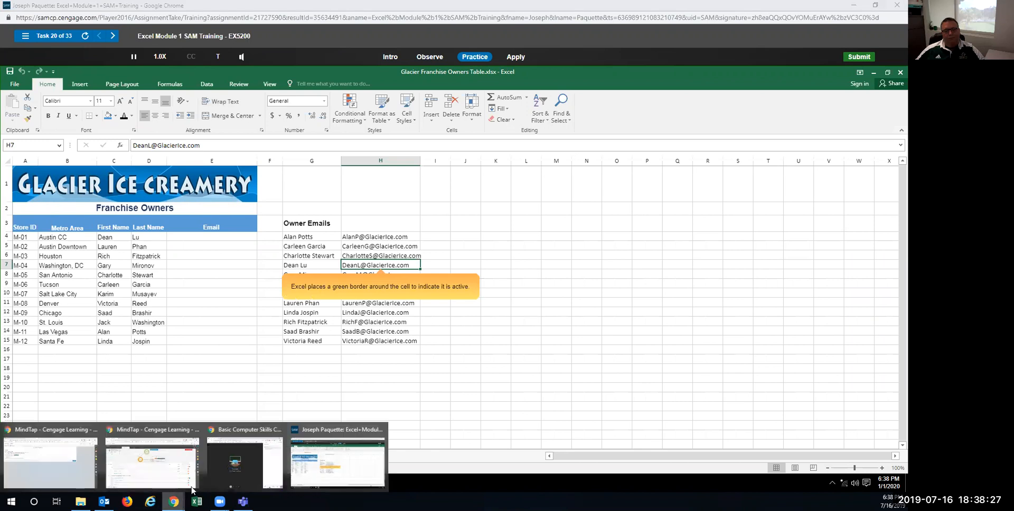
click(249, 477)
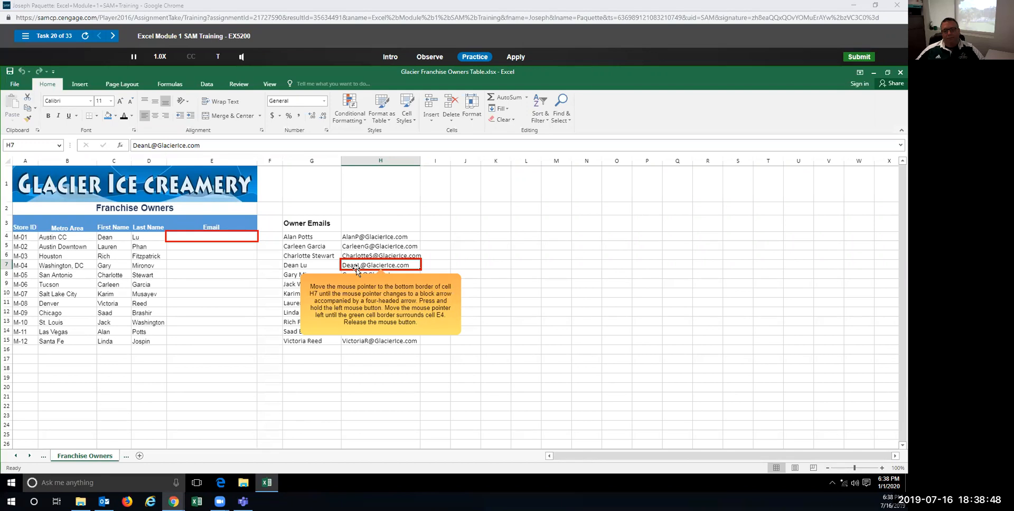
drag(356, 270, 227, 243)
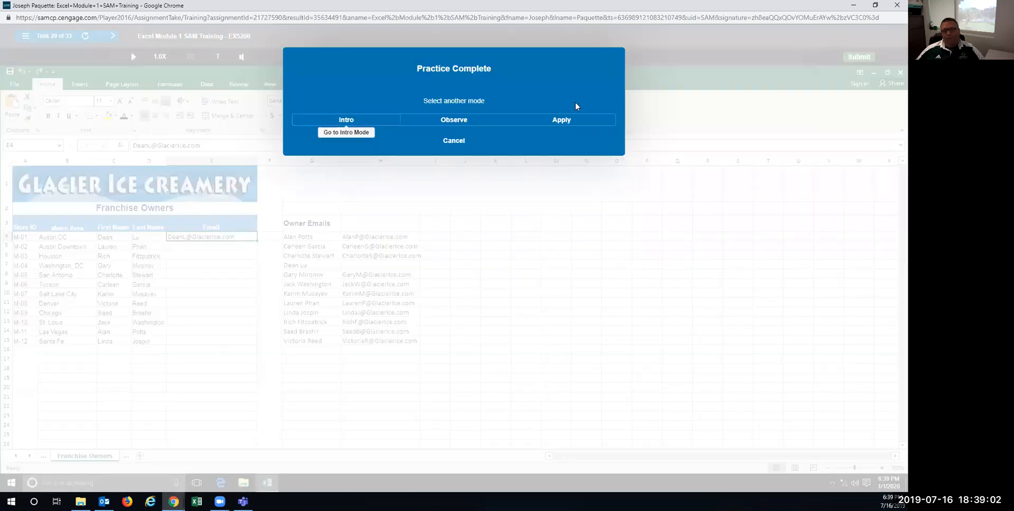
Step: In Apply mode, drag the email from H7 into E4 again
click(561, 121)
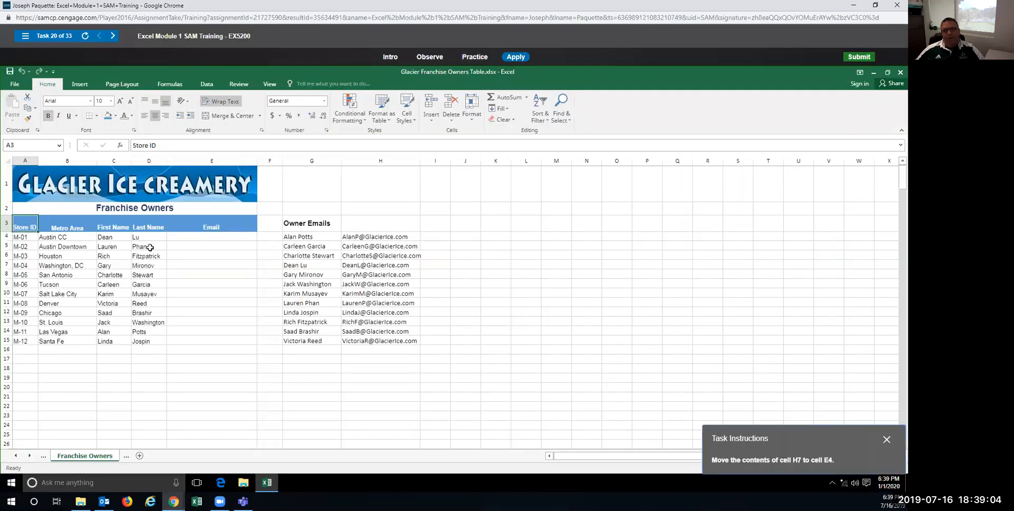
right_click(373, 266)
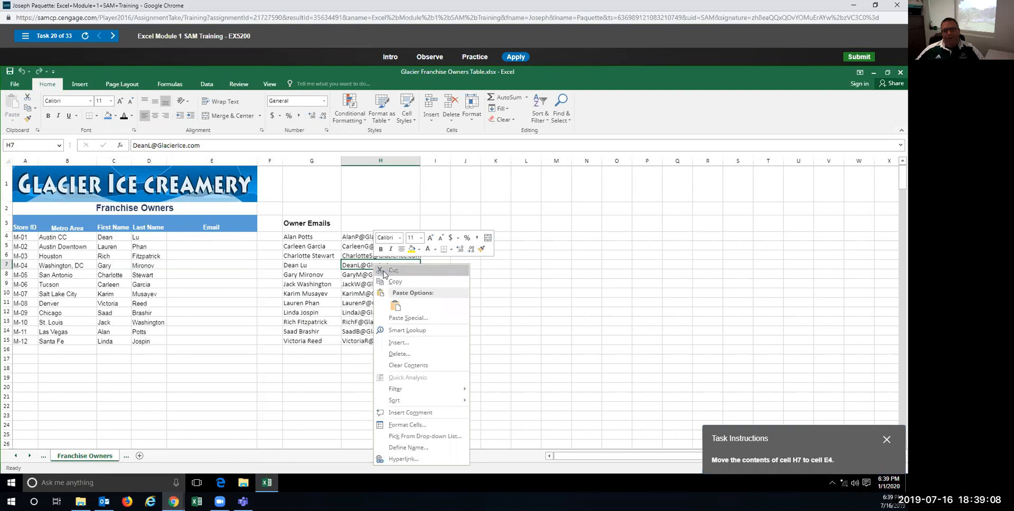
click(352, 268)
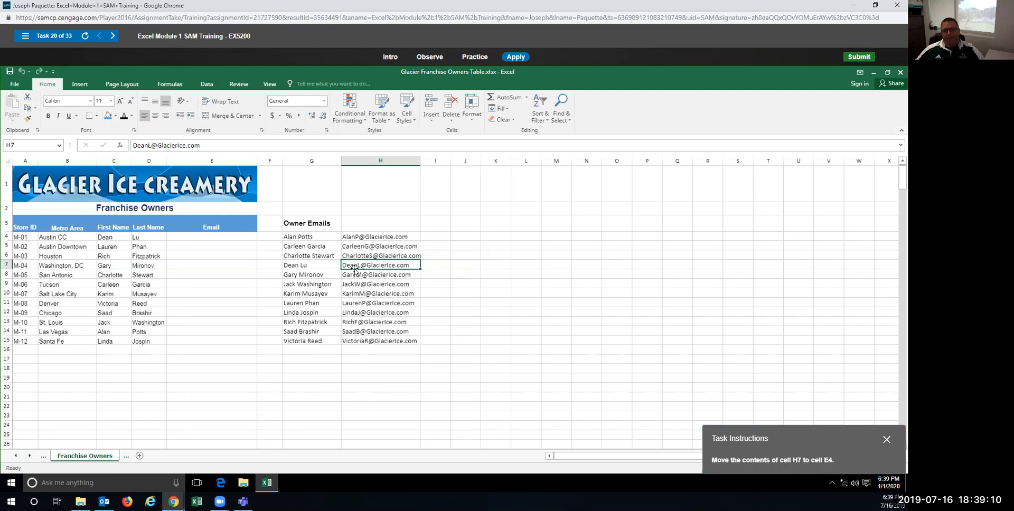
drag(356, 270, 214, 239)
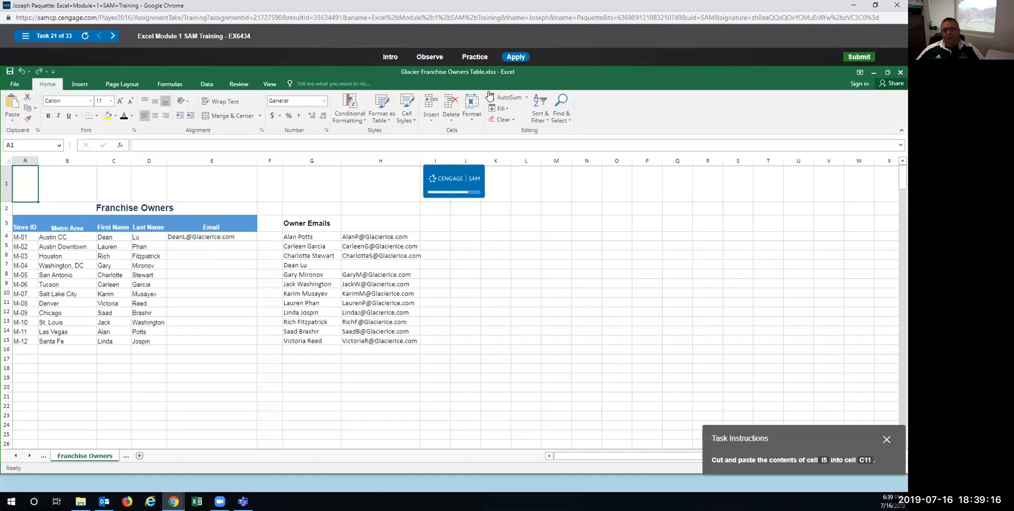
Step: In a Practice run, cut M-02 from I5 and paste it into C11 using the Home buttons
click(475, 57)
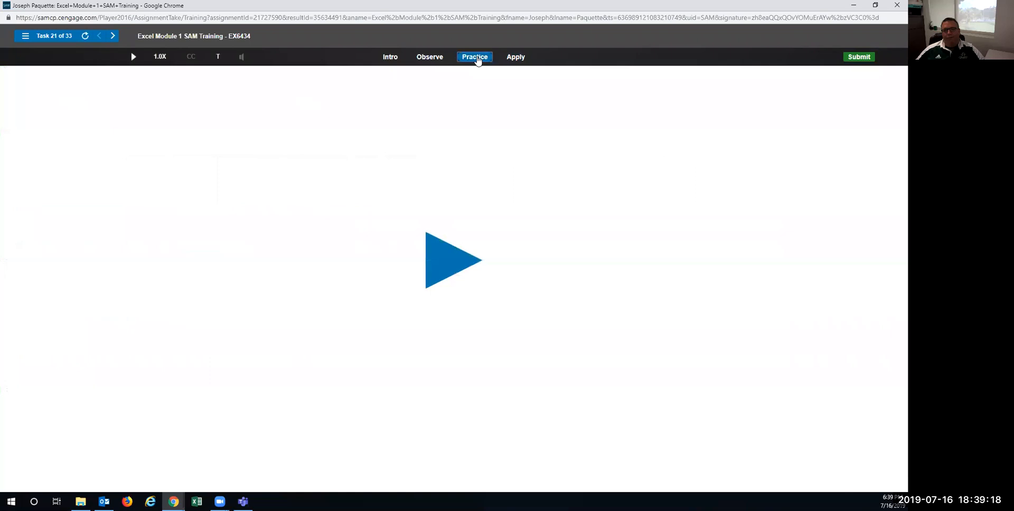
click(437, 279)
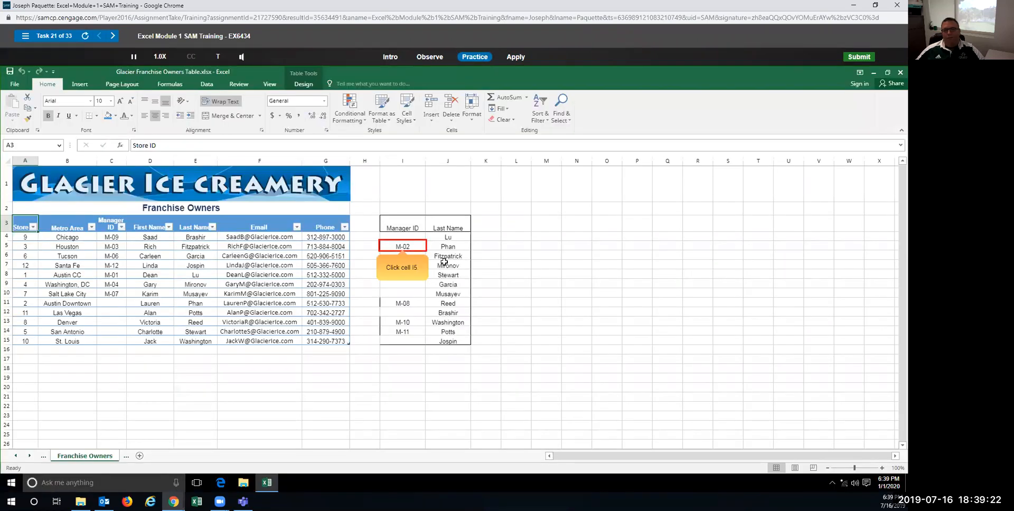
click(399, 245)
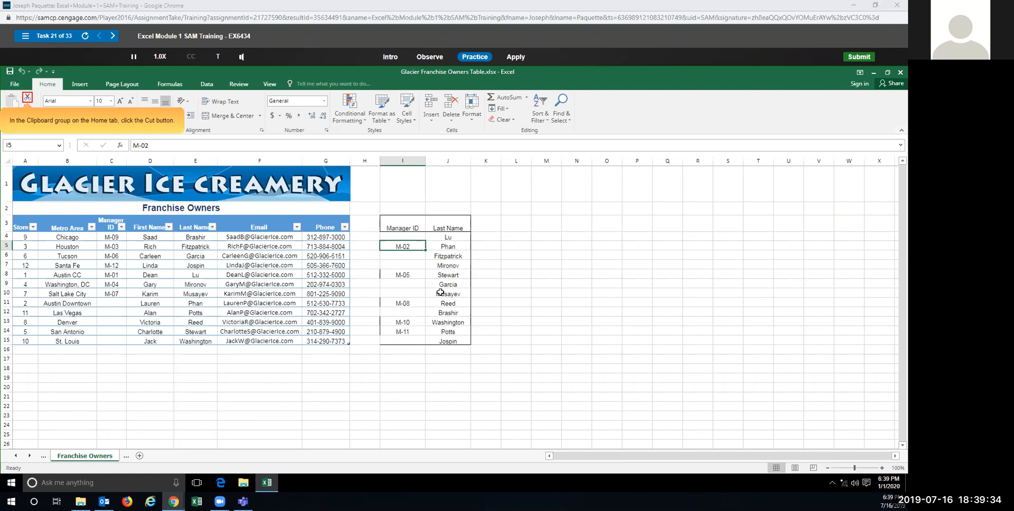
click(27, 98)
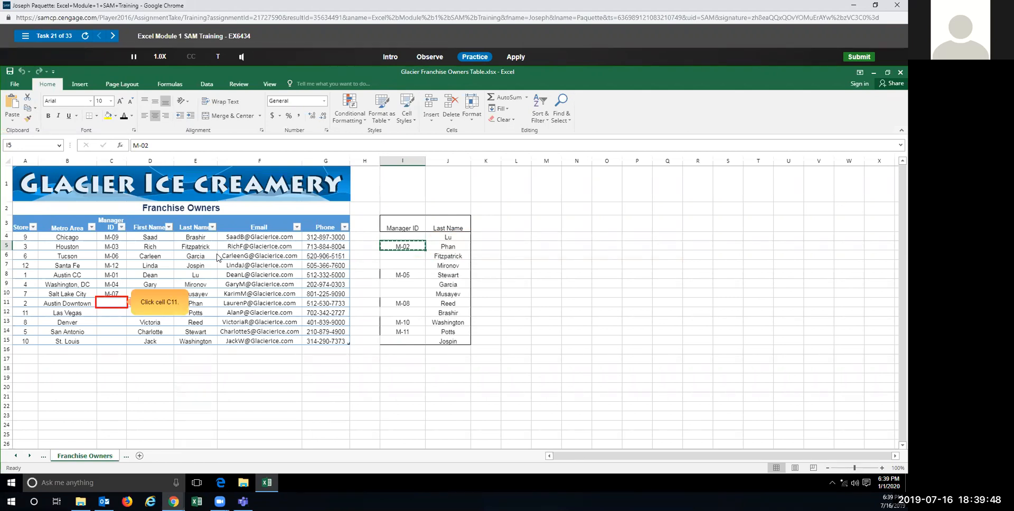
click(110, 305)
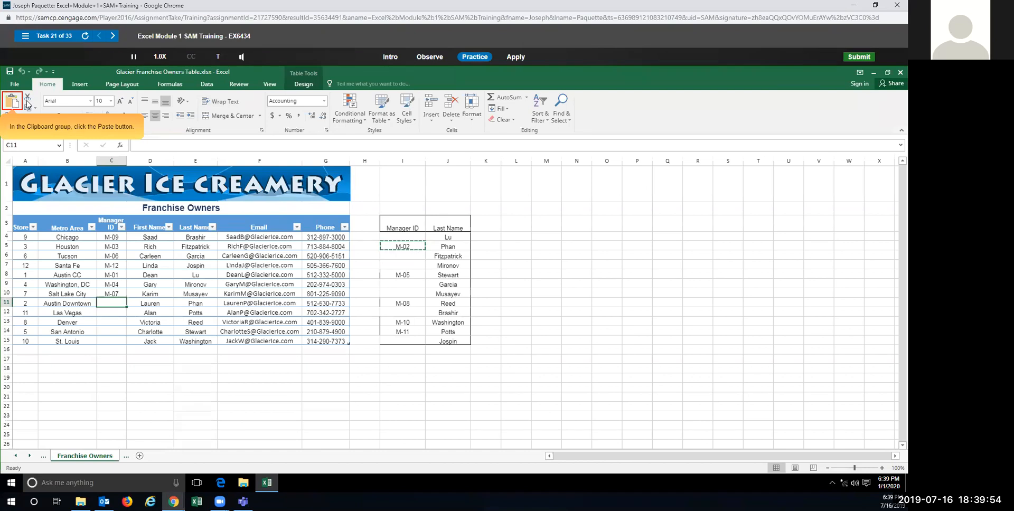
click(14, 104)
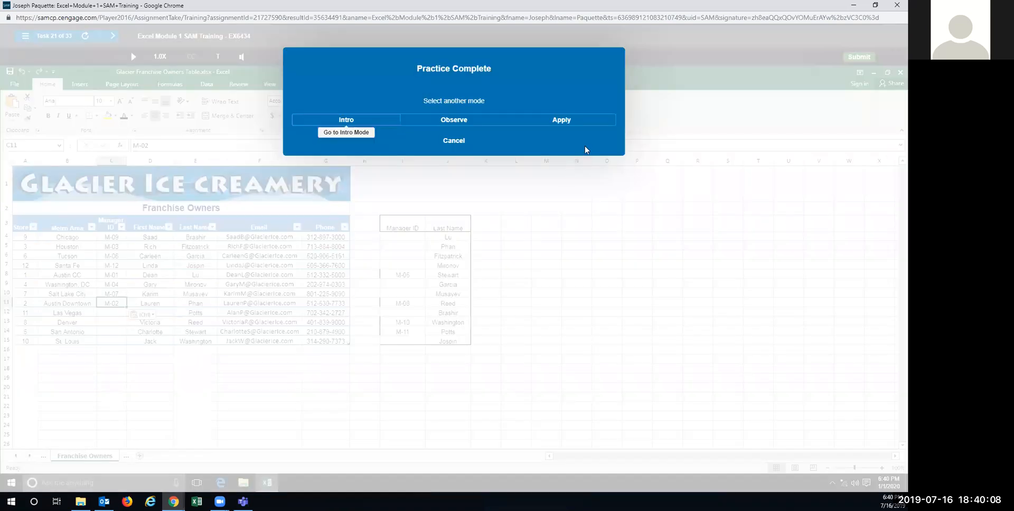
Step: In Apply mode, cut M-02 from I5 and paste it into C11 via the shortcut menu
click(562, 121)
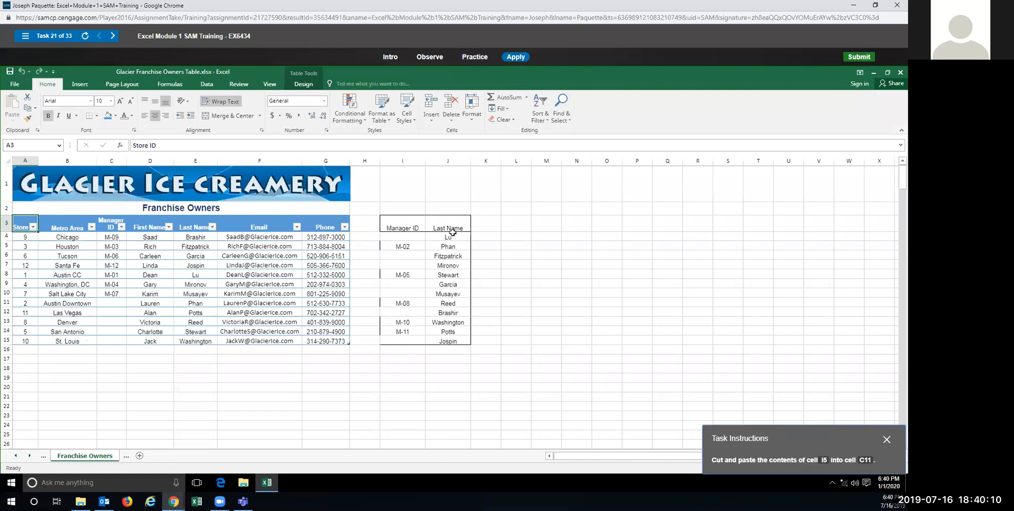
click(404, 246)
drag(410, 251, 106, 302)
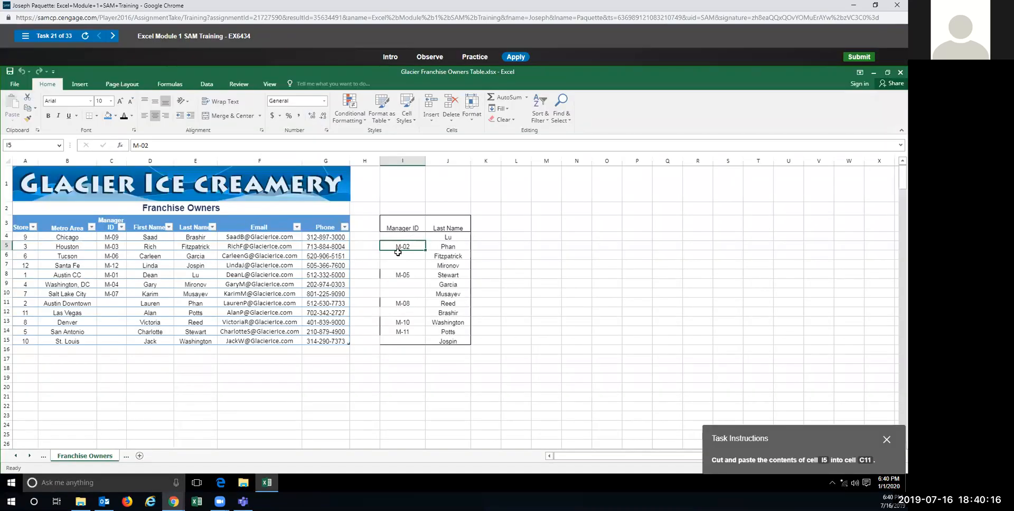
right_click(397, 252)
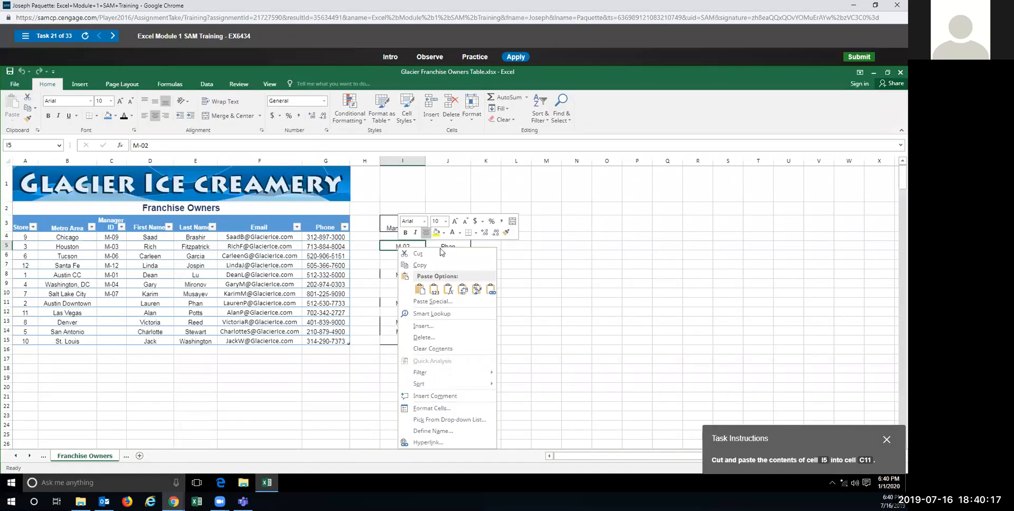
click(410, 254)
right_click(112, 304)
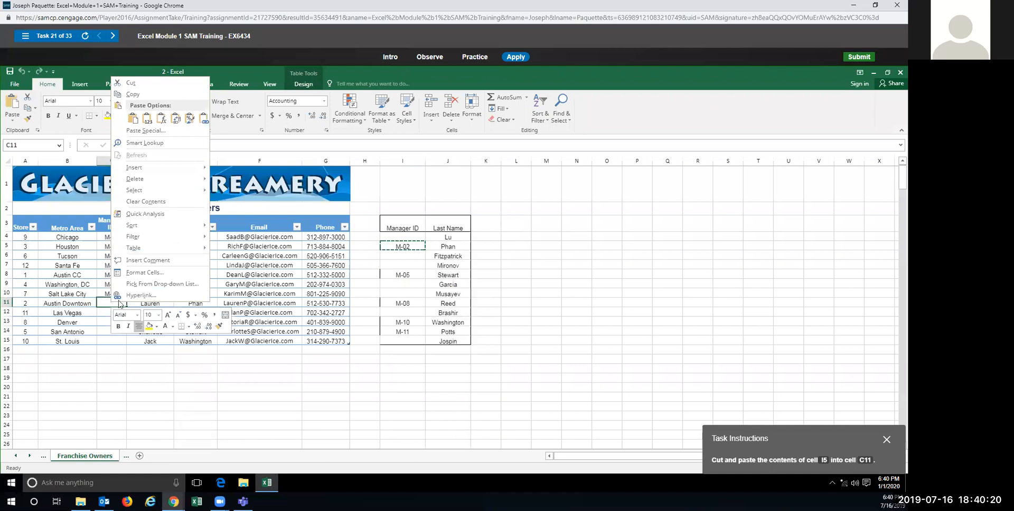
click(133, 118)
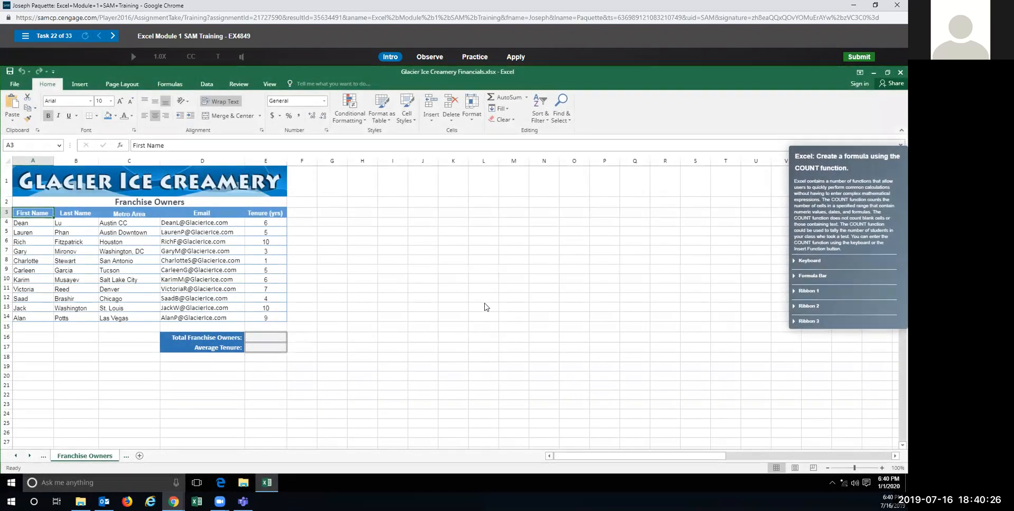
Step: In a Practice run, enter =COUNT(E4:E14) in E16, returning 11 franchise owners
click(484, 56)
click(446, 266)
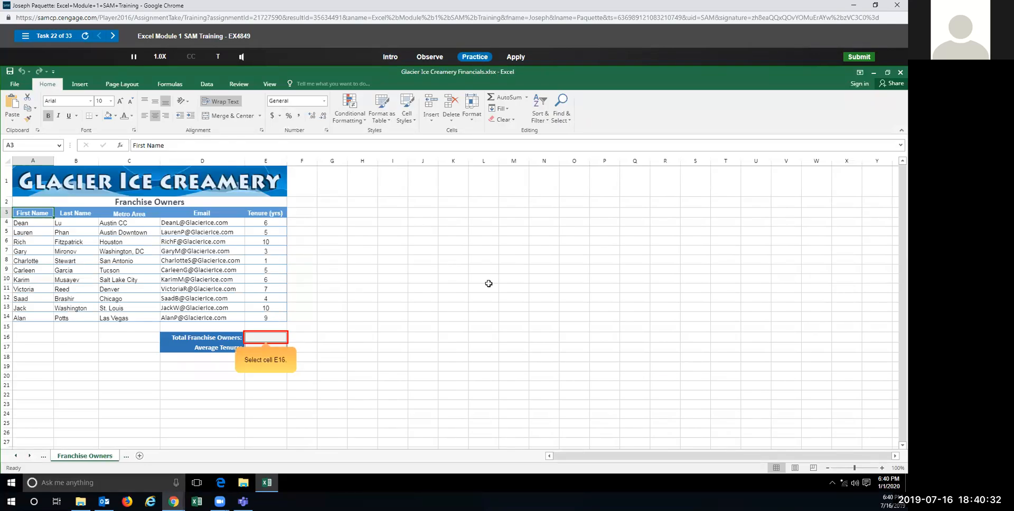
click(265, 338)
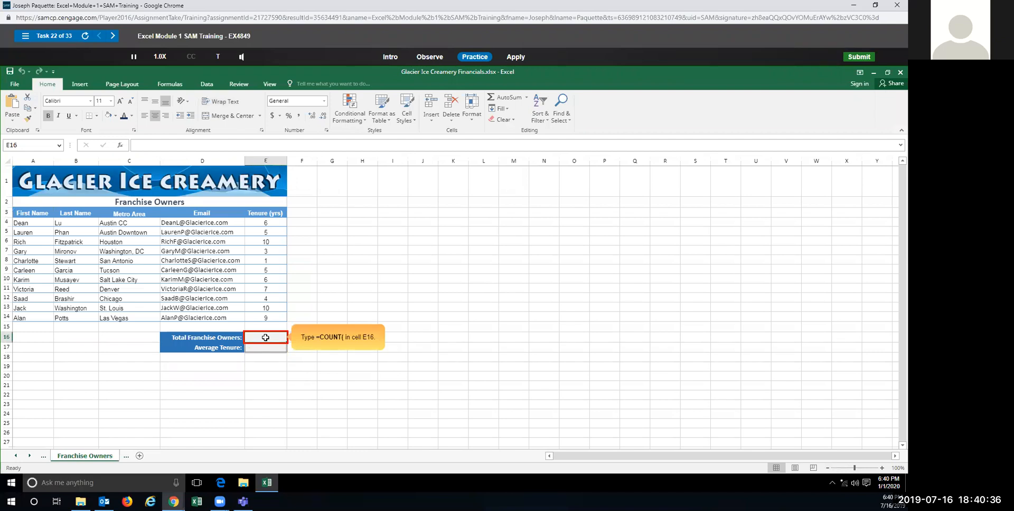
text(=count()
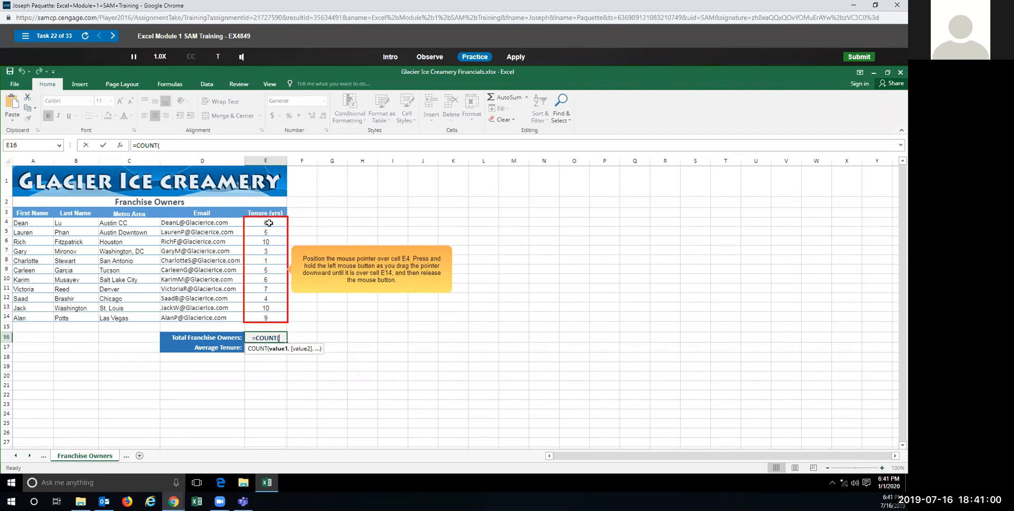
drag(269, 222, 274, 320)
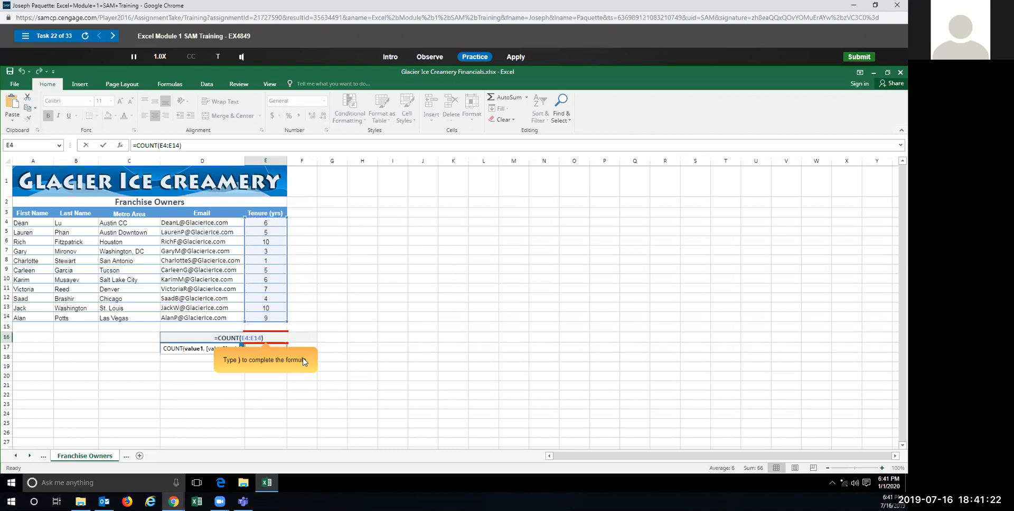
text())
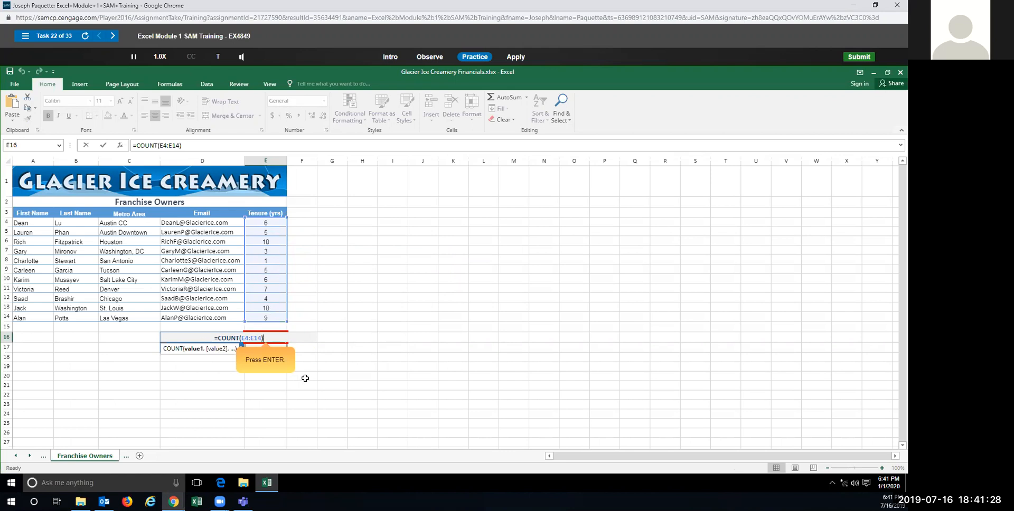
key(Return)
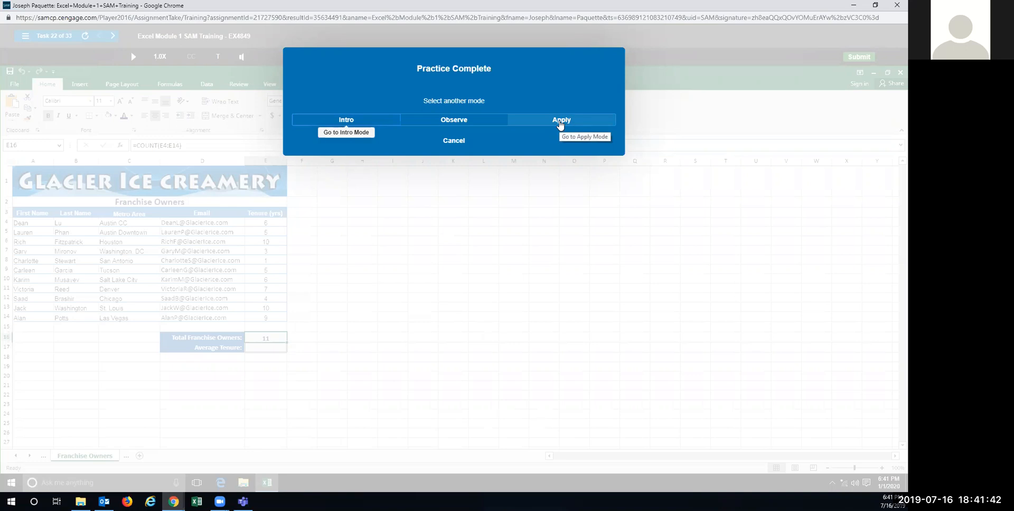
Step: Switch to Apply mode and select the tenure values in E4:E14 ahead of the formula
click(561, 121)
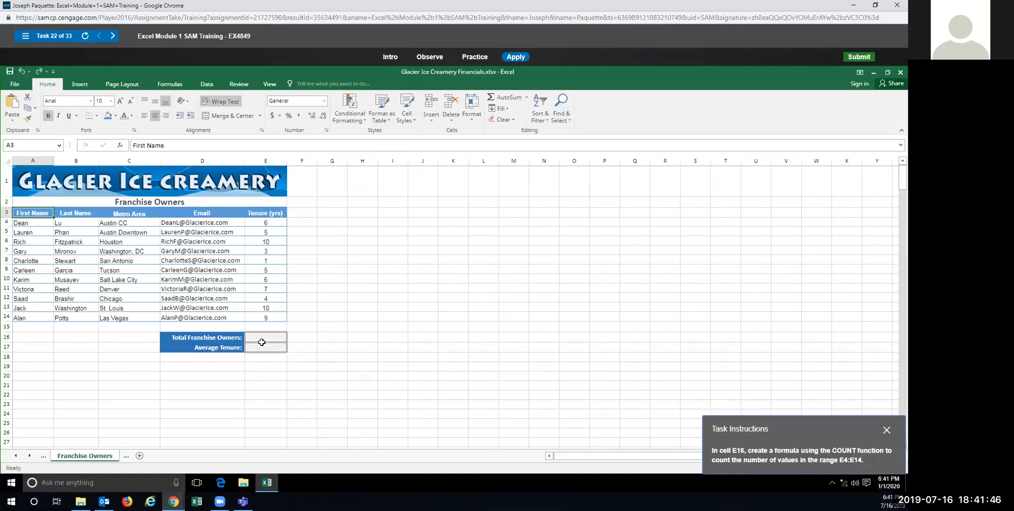
click(261, 223)
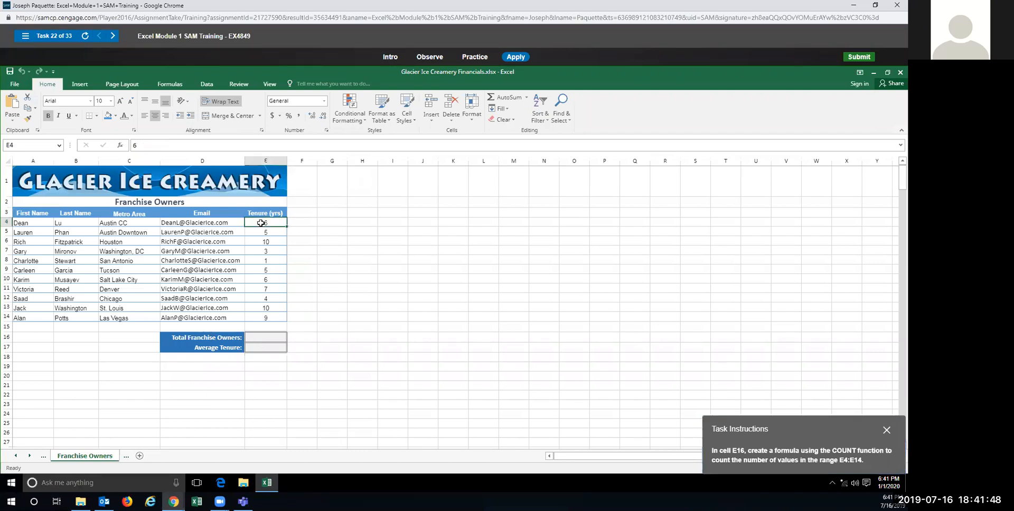
mouse_move(261, 223)
mouse_down()
mouse_move(267, 290)
mouse_move(268, 224)
mouse_up()
drag(830, 430, 809, 357)
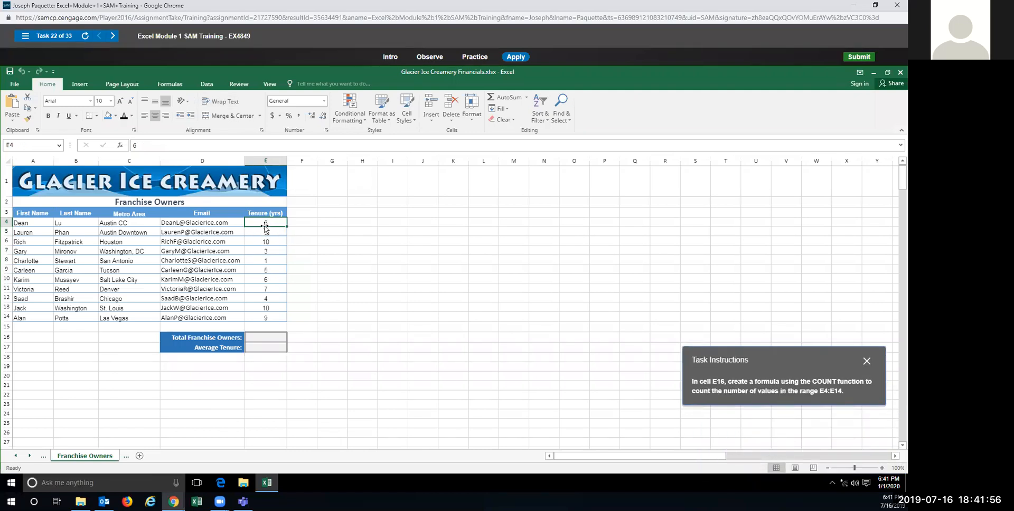
drag(266, 223, 268, 320)
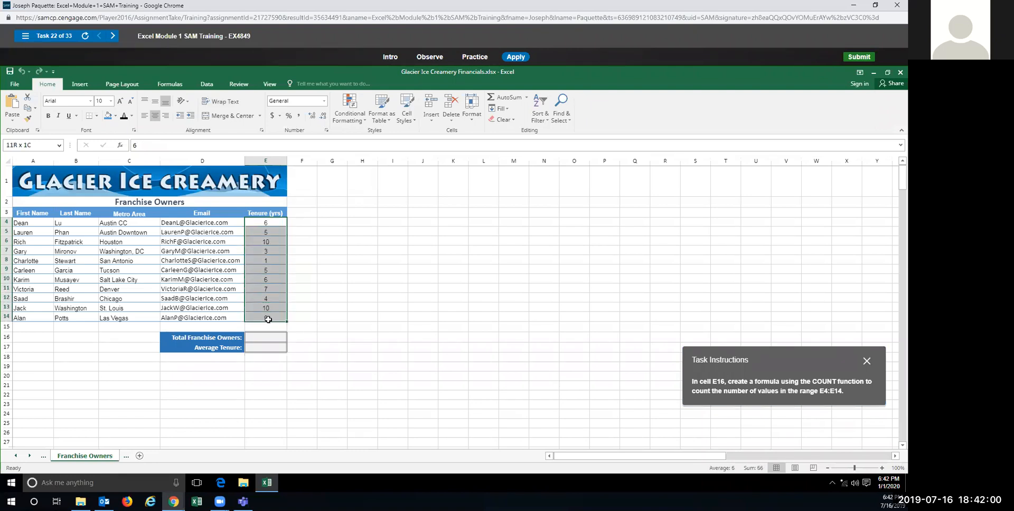
drag(267, 319, 266, 223)
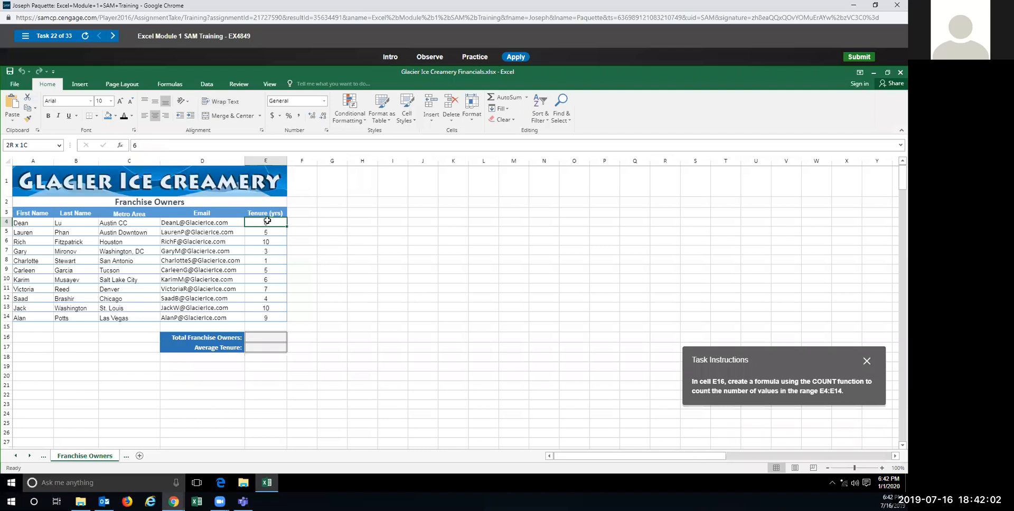
click(260, 335)
text(=)
key(BackSpace)
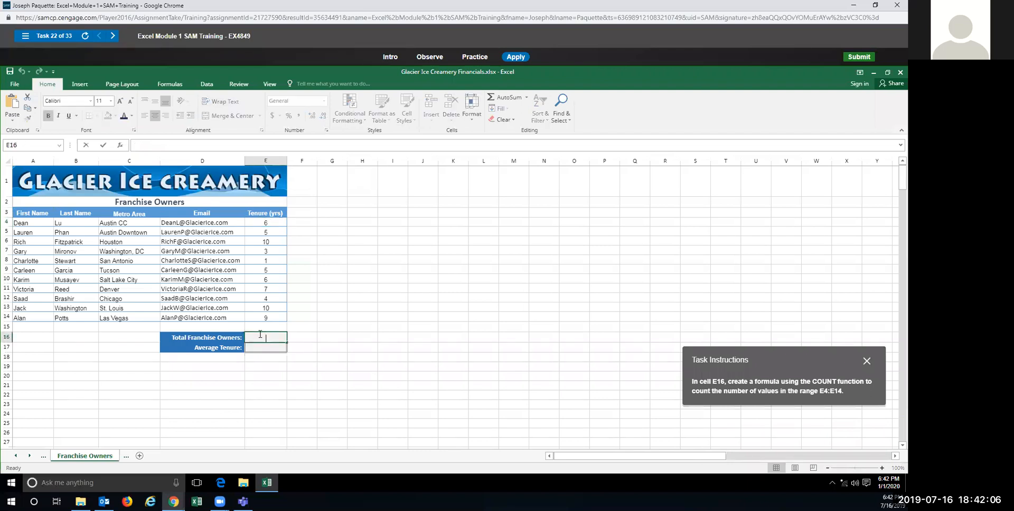
click(21, 225)
drag(21, 223, 23, 315)
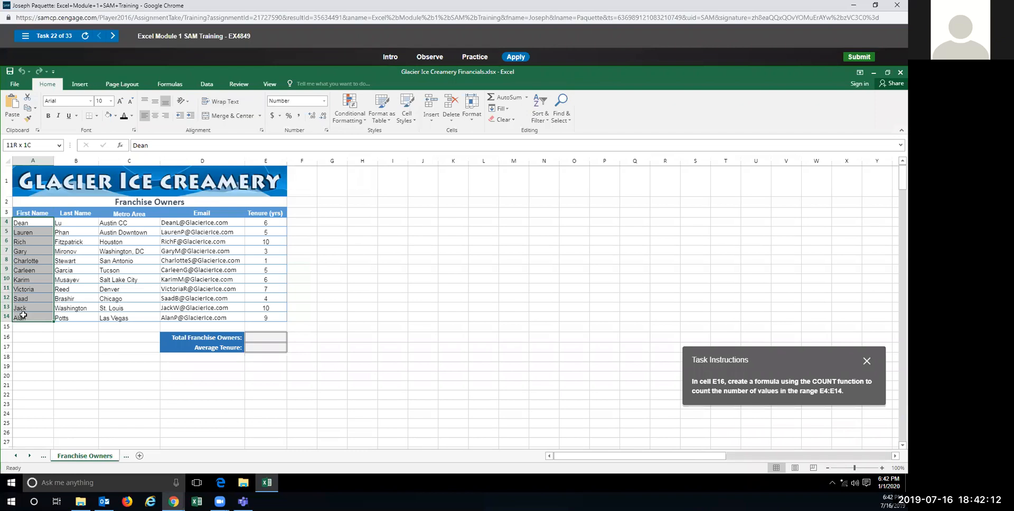
Step: Start a COUNT formula in E16 listing cells E4 through E14 individually as arguments
click(254, 341)
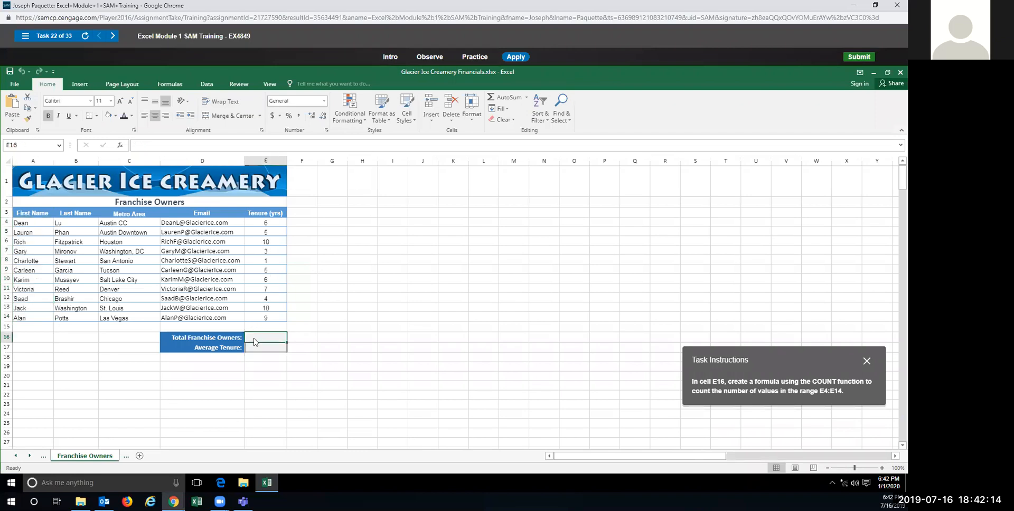
text(=count)
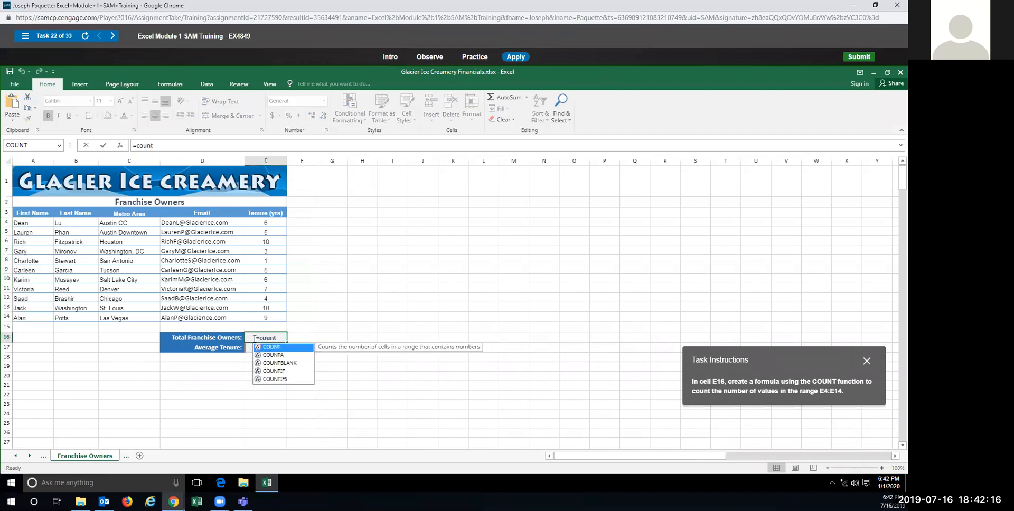
text(()
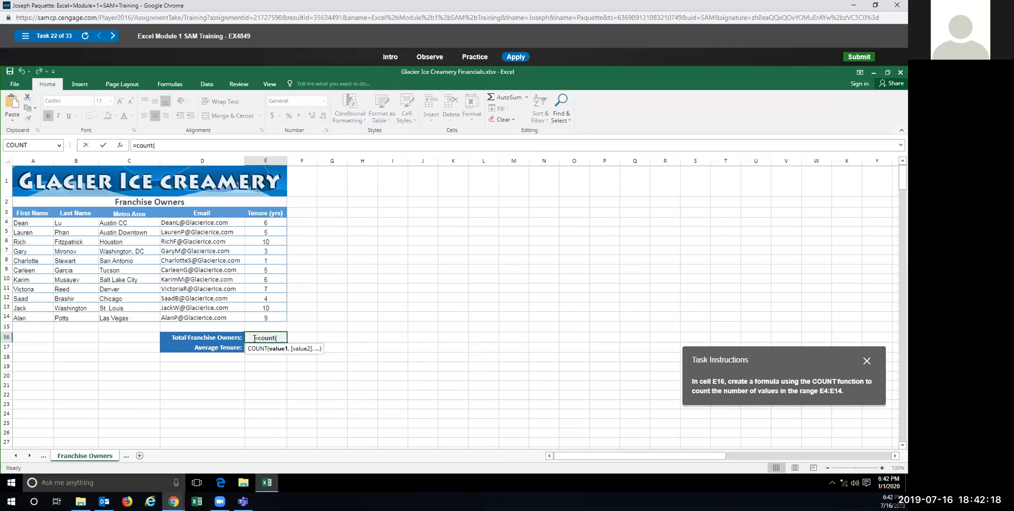
click(259, 221)
text(,)
click(261, 232)
text(,)
click(262, 242)
text(,)
click(259, 252)
text(,)
click(259, 261)
text(,)
click(257, 269)
text(,)
click(255, 279)
text(,)
click(254, 289)
text(,)
click(254, 300)
text(,)
click(258, 307)
text(,,)
key(BackSpace)
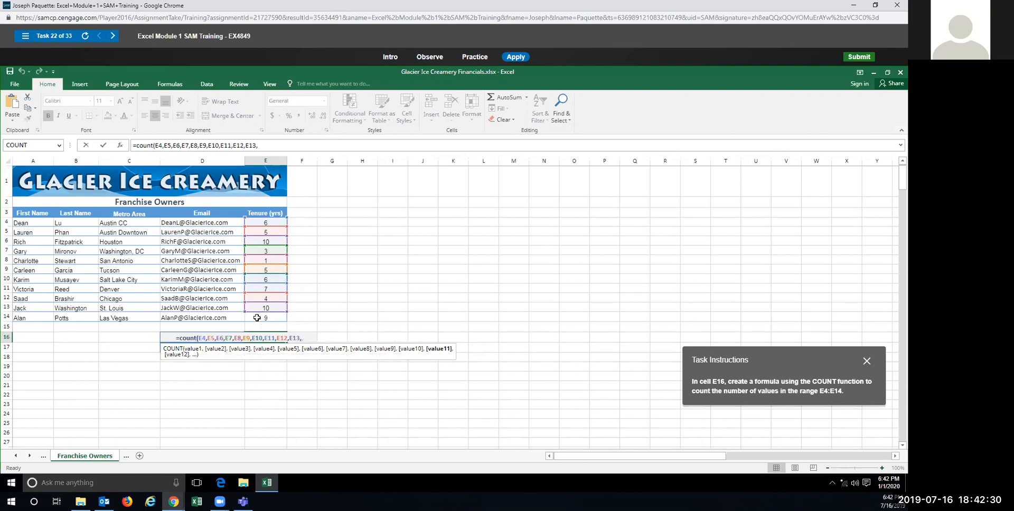
click(257, 317)
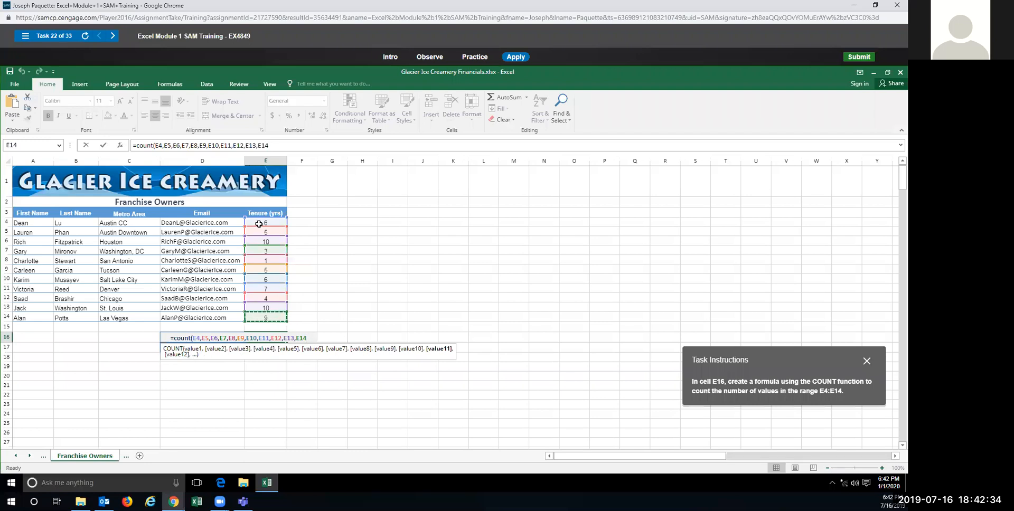
Step: Replace the individual arguments with the range and enter =COUNT(E4:E14) in E16
drag(313, 338, 194, 338)
key(BackSpace)
drag(267, 222, 266, 319)
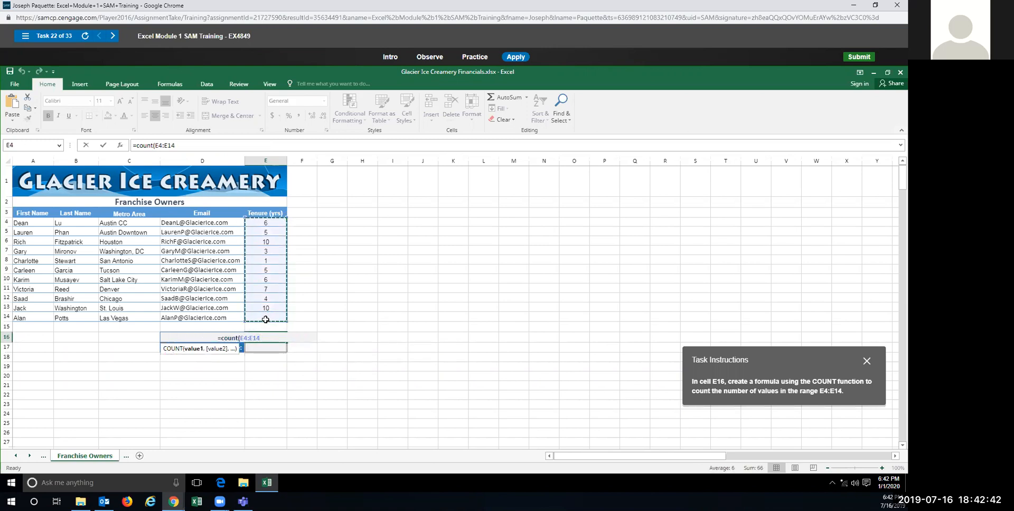
text())
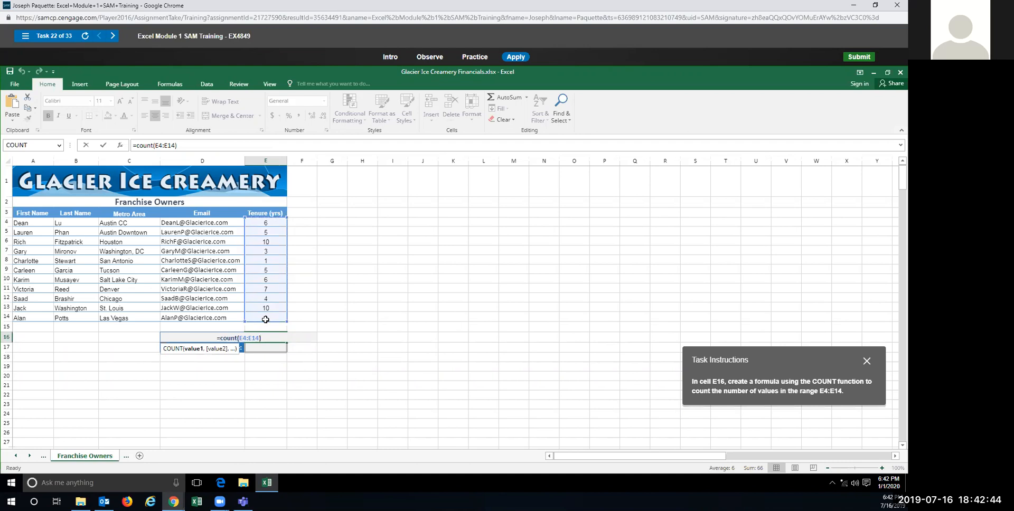
key(Return)
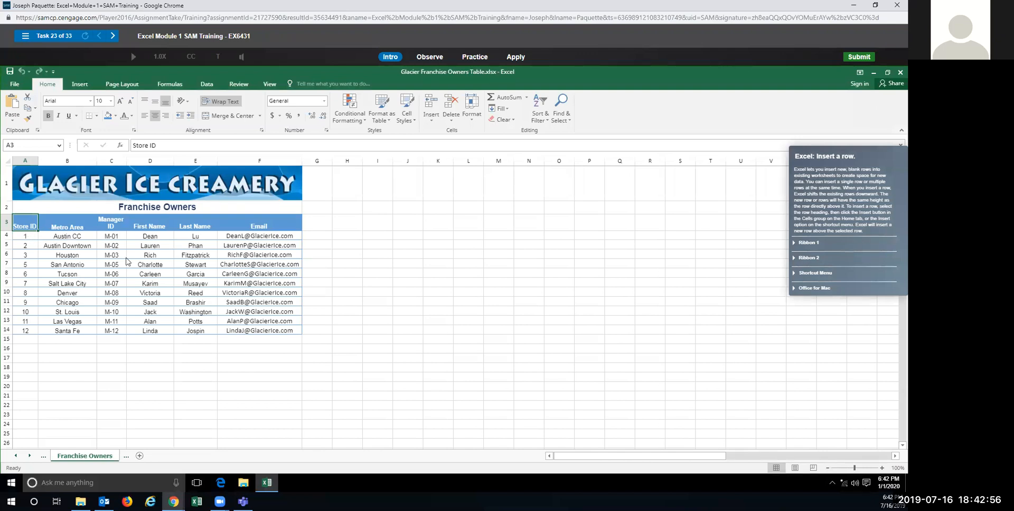
Step: In Practice mode, insert a blank row above row 7 using Insert on the Home tab
click(474, 59)
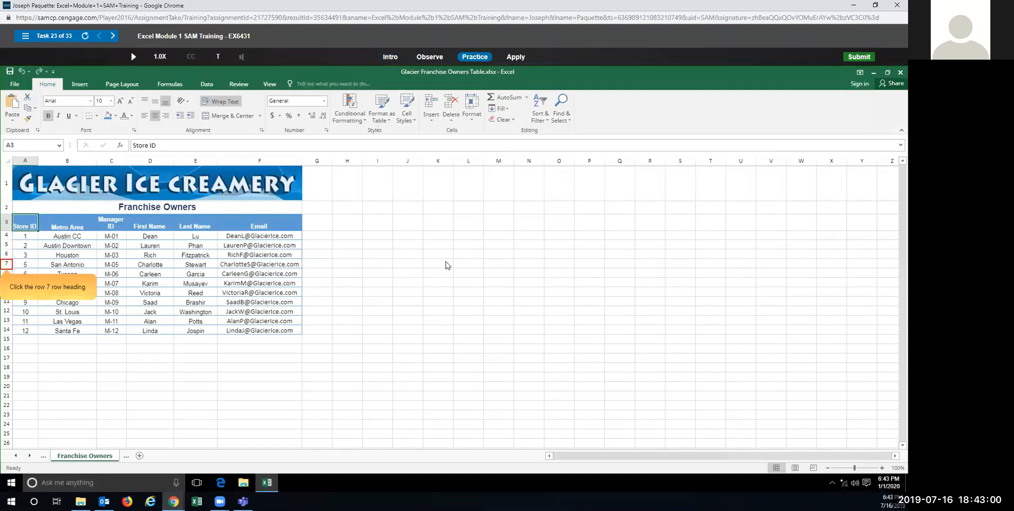
click(6, 264)
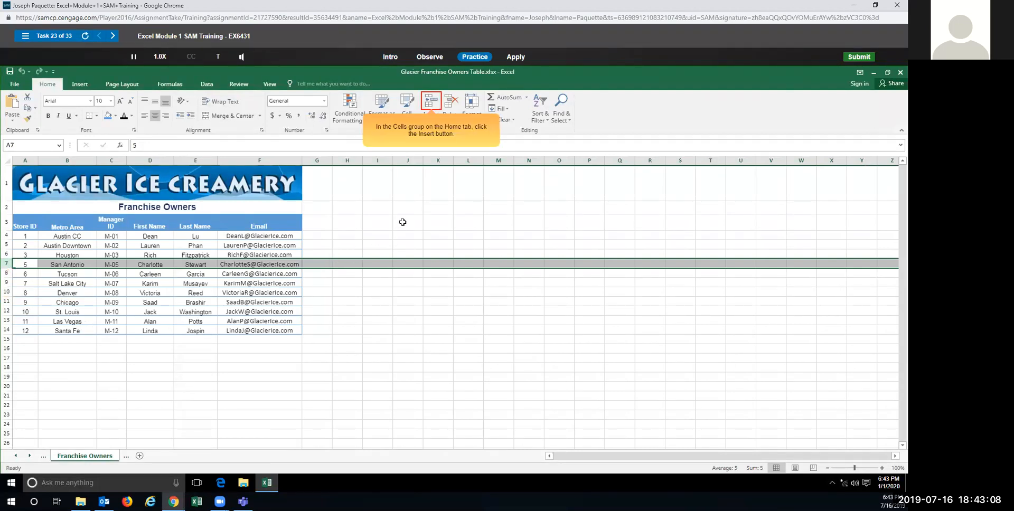
click(431, 99)
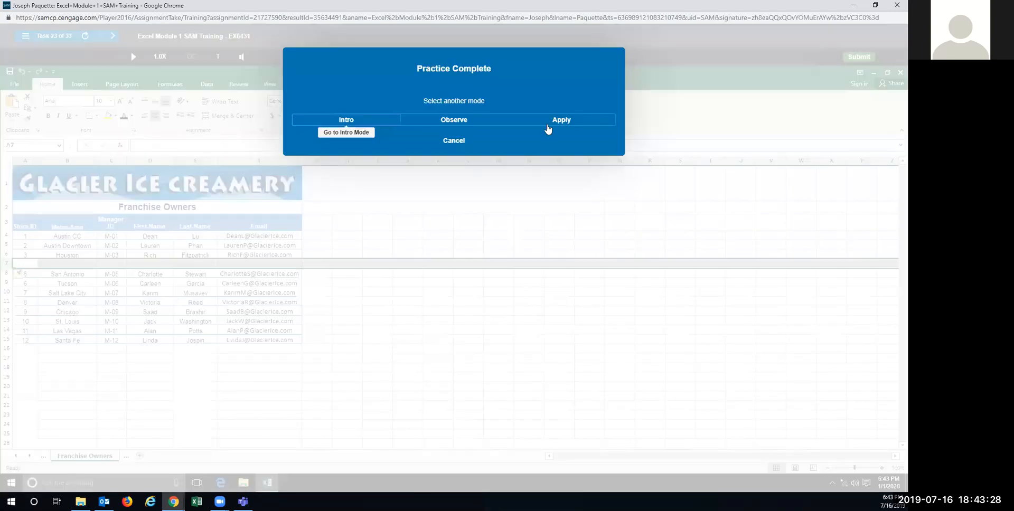
Step: In Apply mode, insert a blank row above row 7 for the graded attempt
click(548, 125)
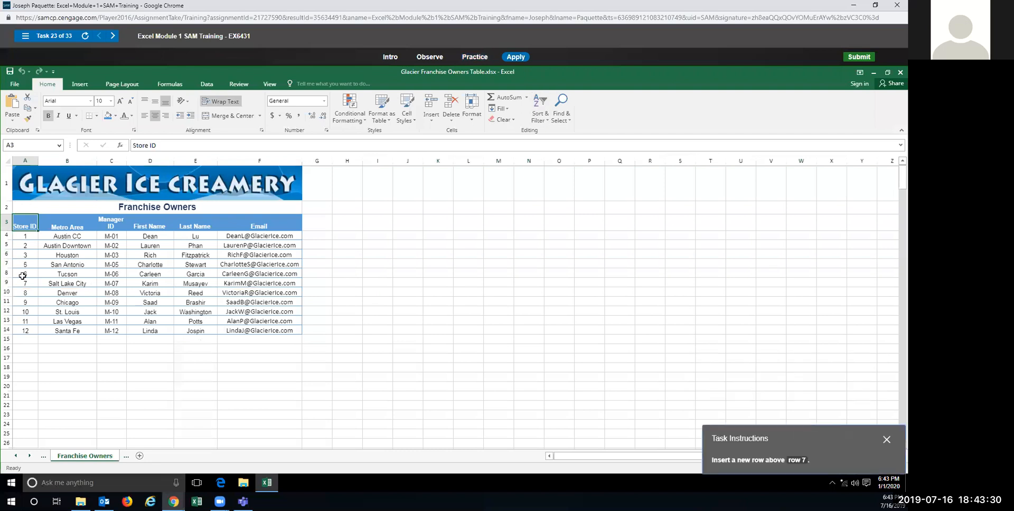
click(7, 263)
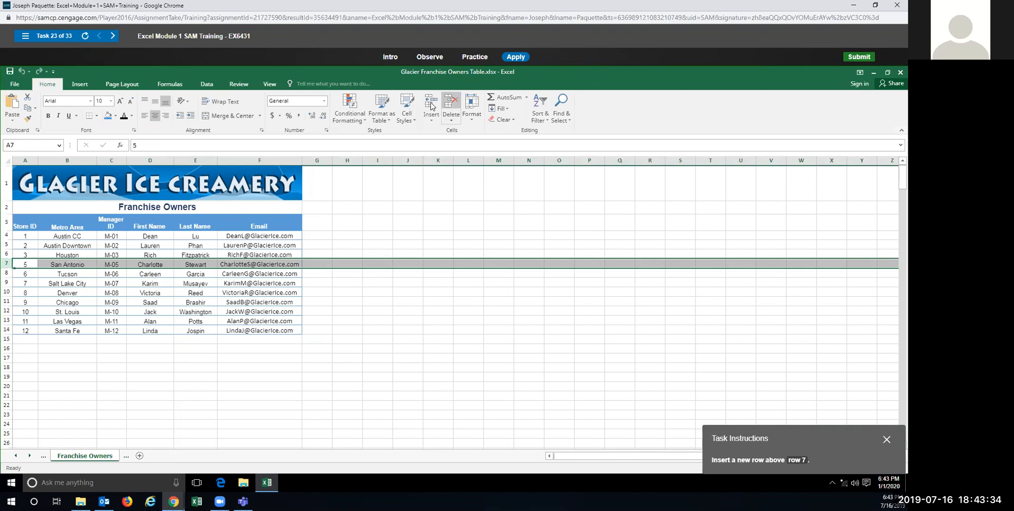
click(431, 103)
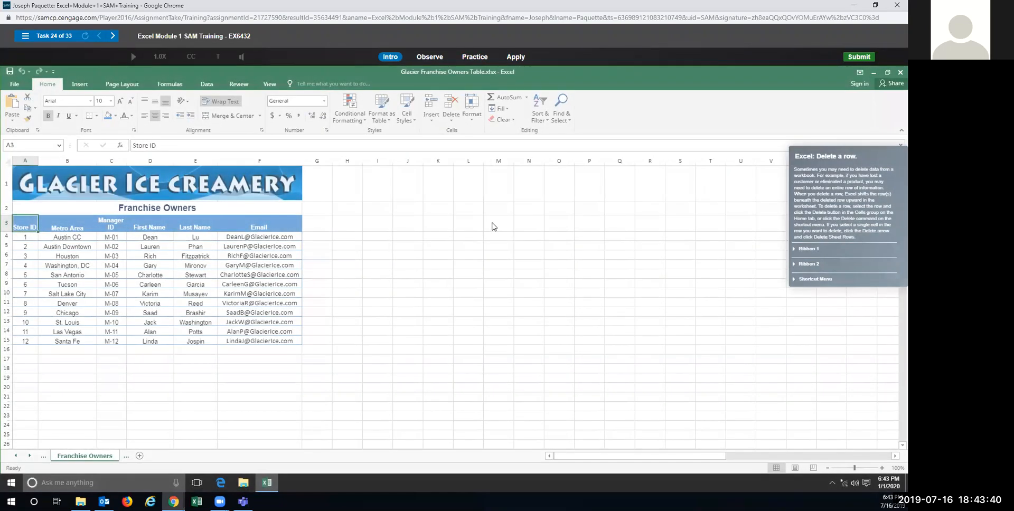
Step: In Practice mode, delete the Washington, DC row 7 using Delete on the Home tab
click(469, 58)
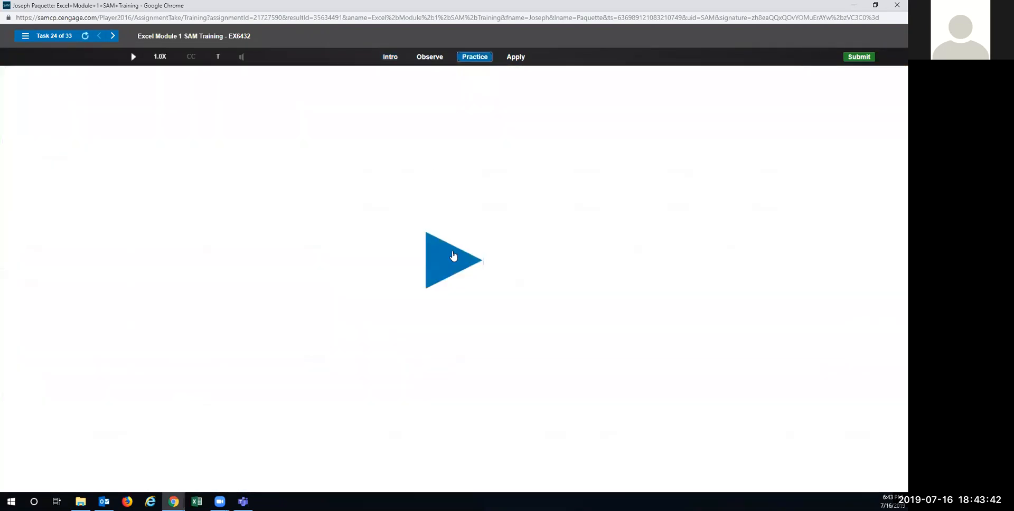
click(453, 259)
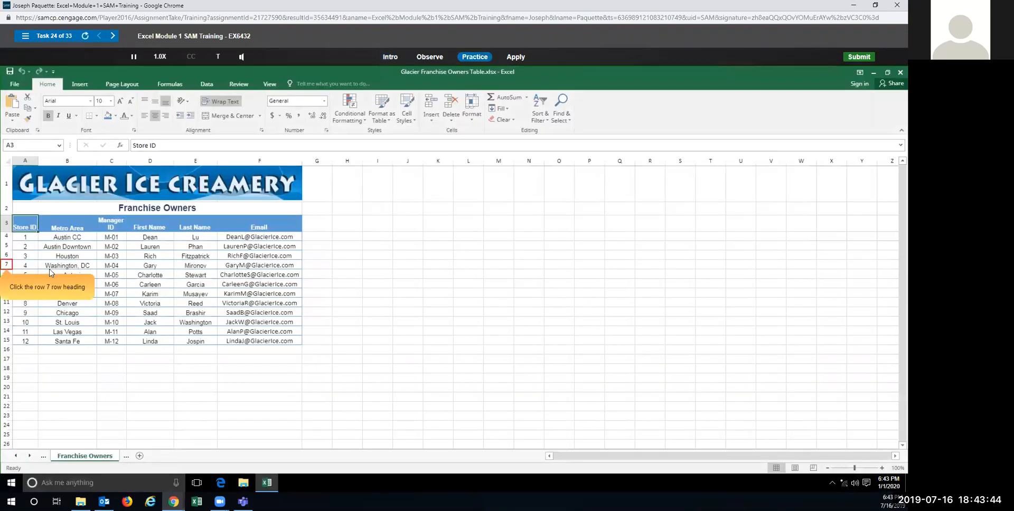
click(6, 265)
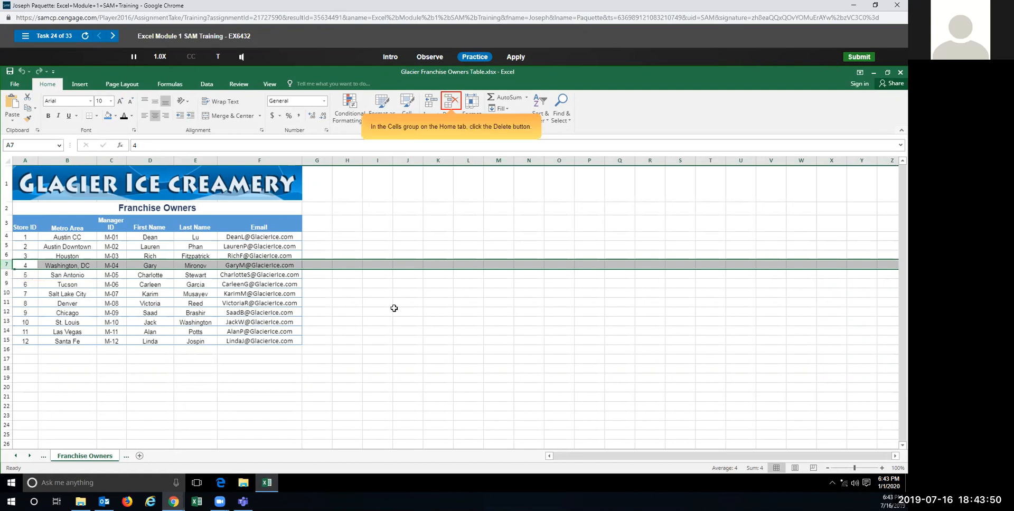
click(451, 100)
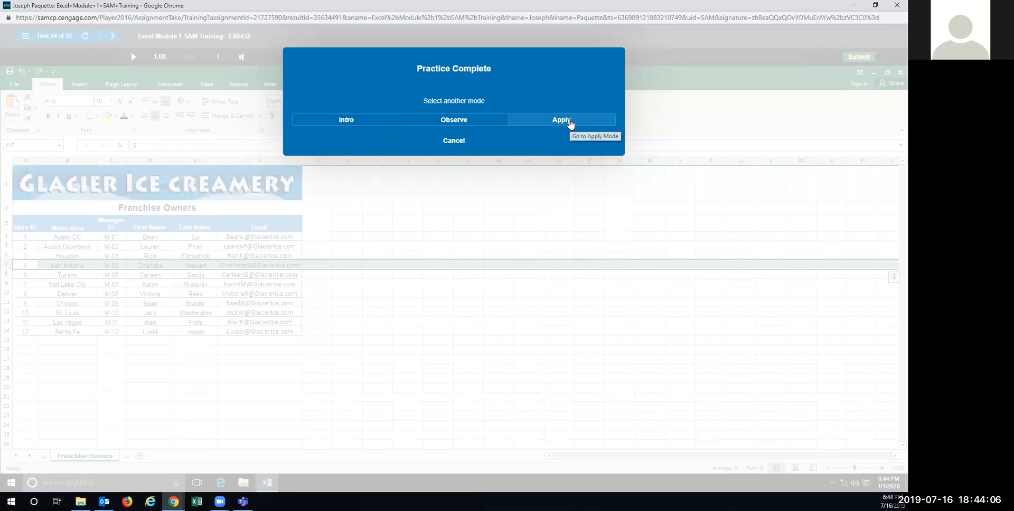
Step: In Apply mode, delete row 7 through the row's right-click shortcut menu
click(562, 120)
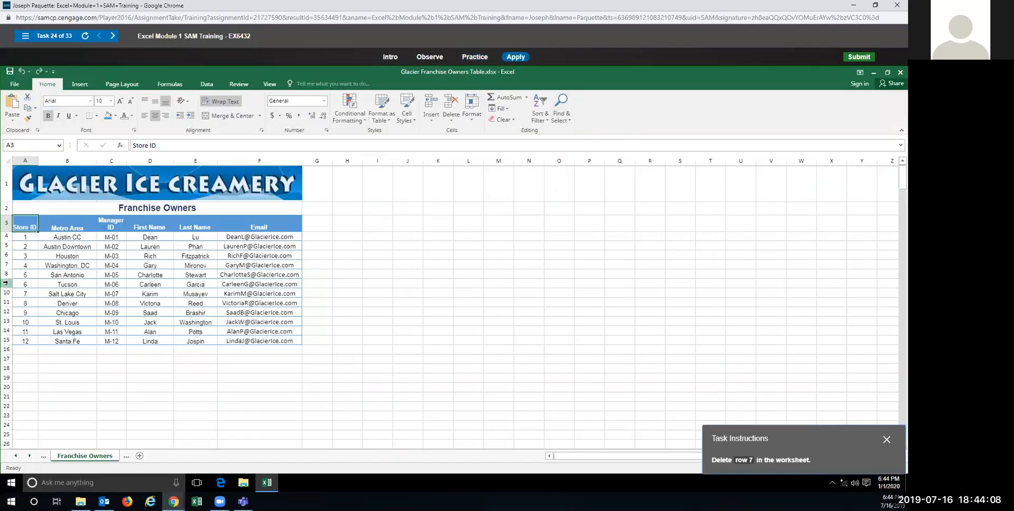
click(7, 265)
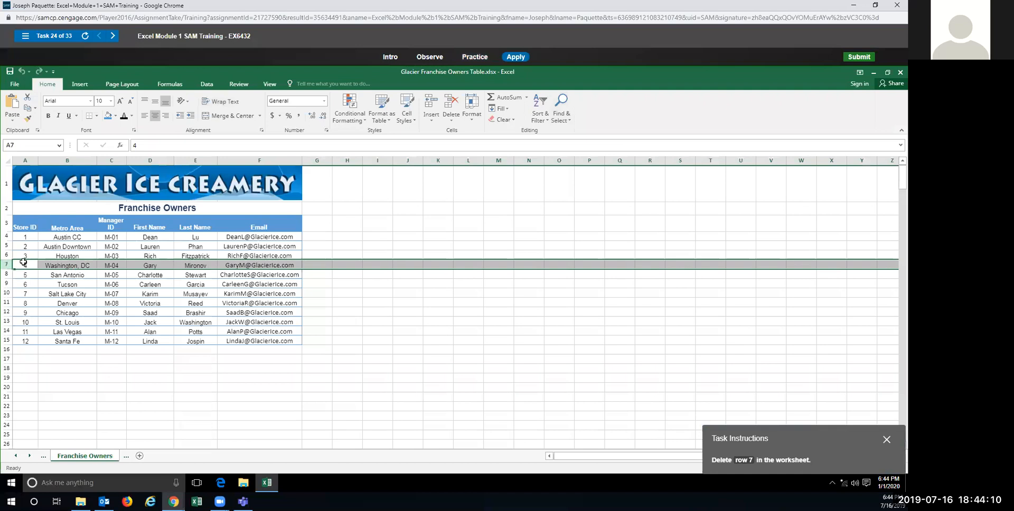
right_click(11, 266)
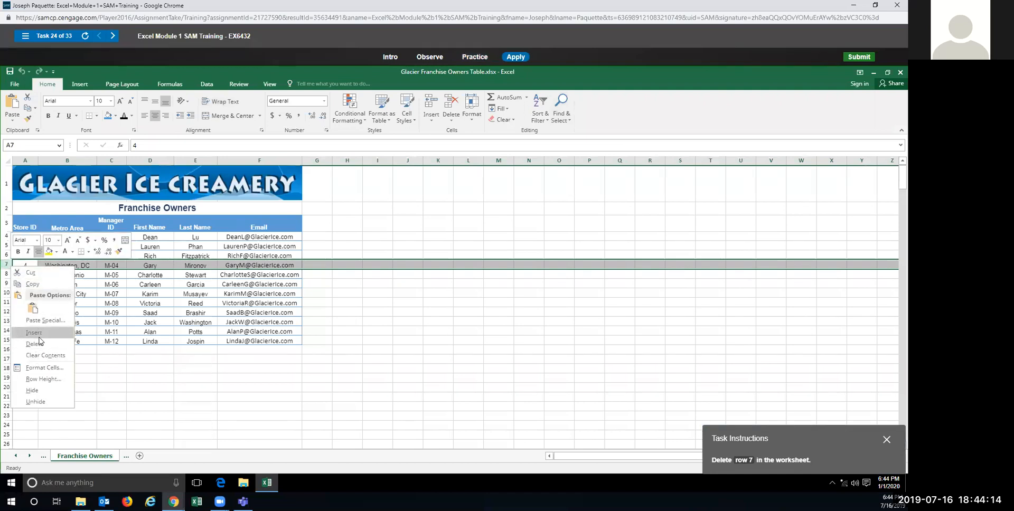
click(35, 343)
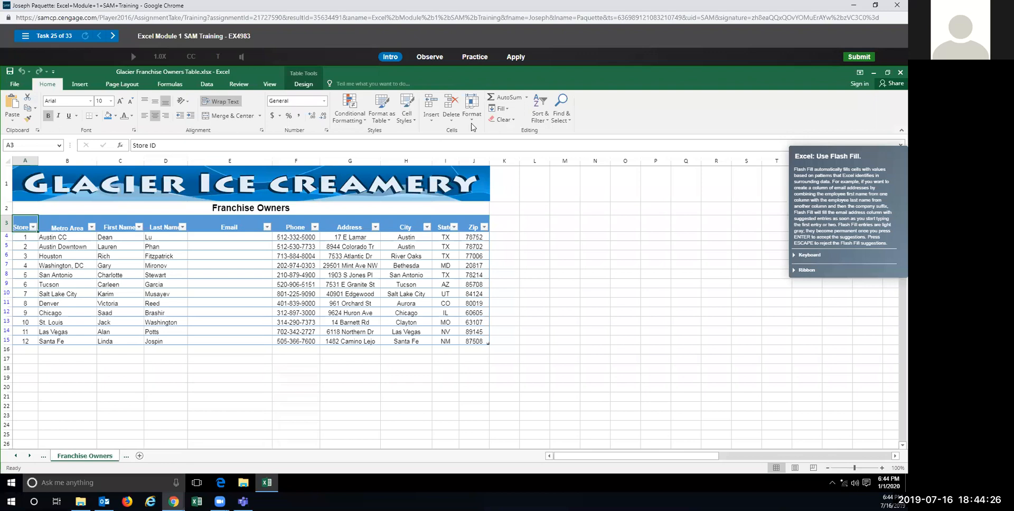
Step: In Practice mode, enter the first owner's GlacierIce.com e-mail address in cell E4
click(476, 58)
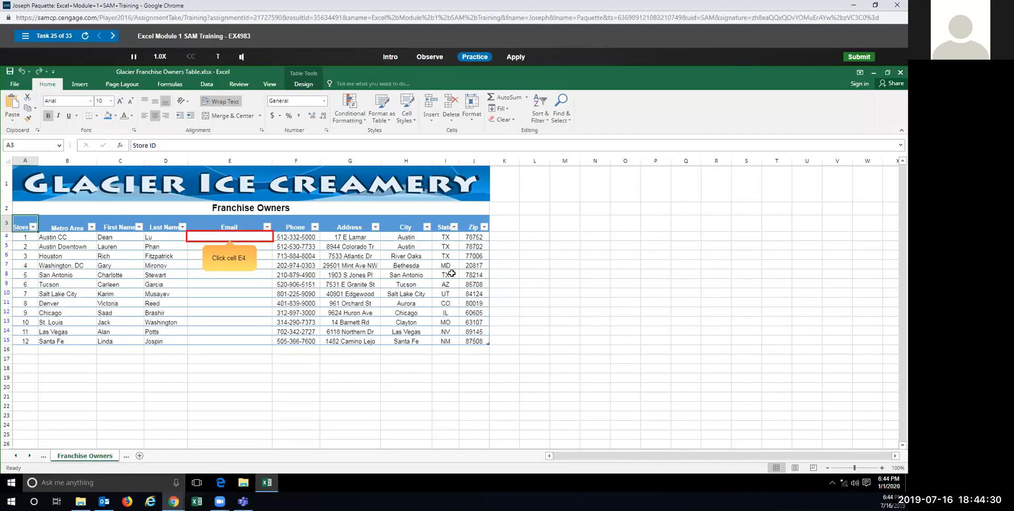
click(204, 239)
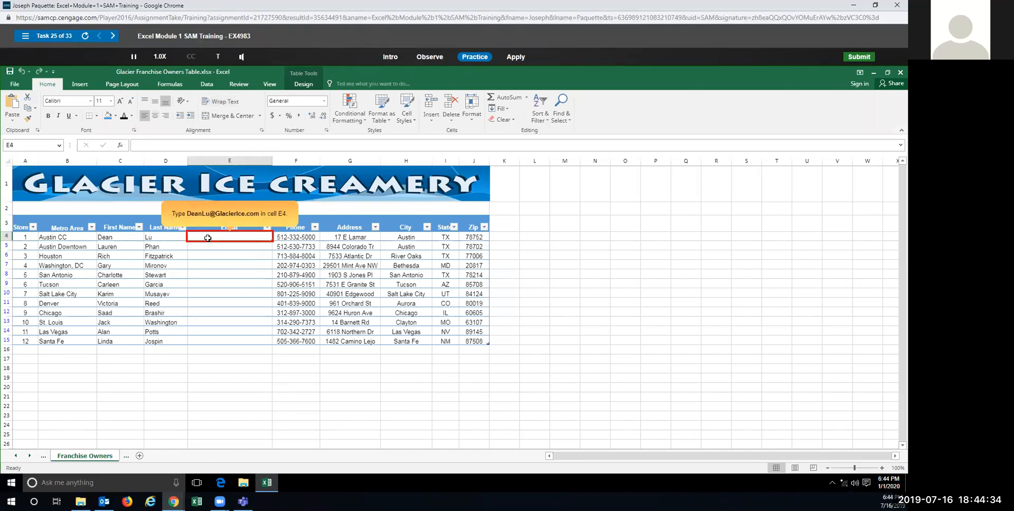
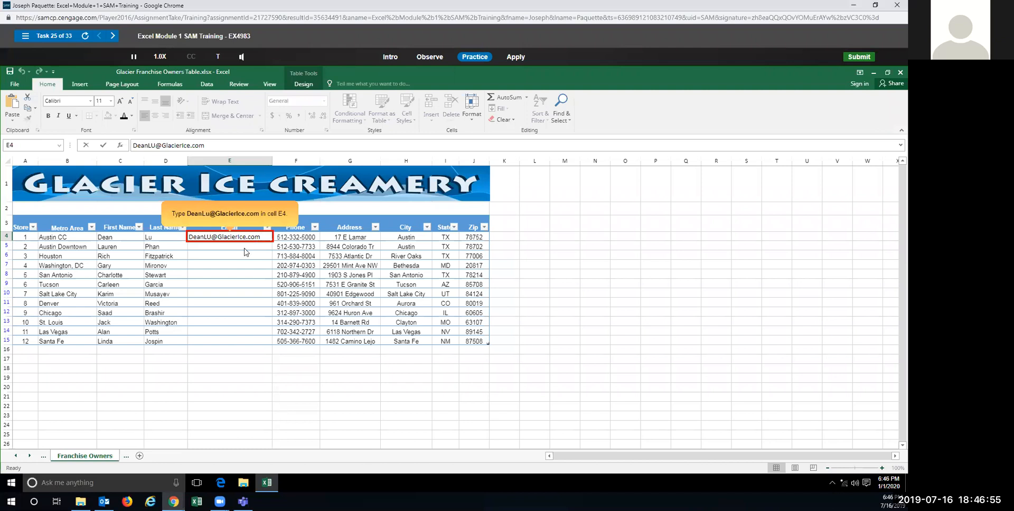
Step: Fix the capitalisation of the first owner's e-mail address in E4 and commit it
click(213, 237)
key(BackSpace)
text(u)
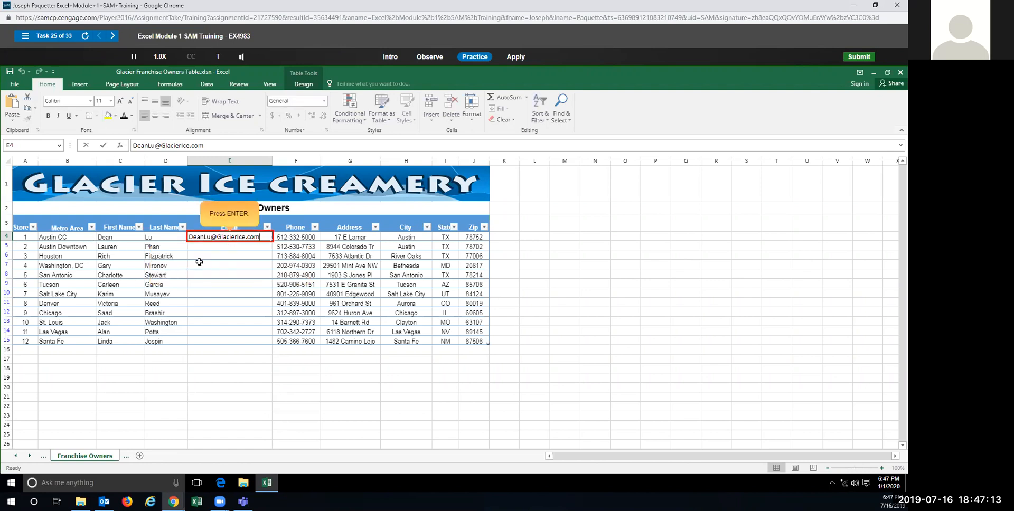
key(Return)
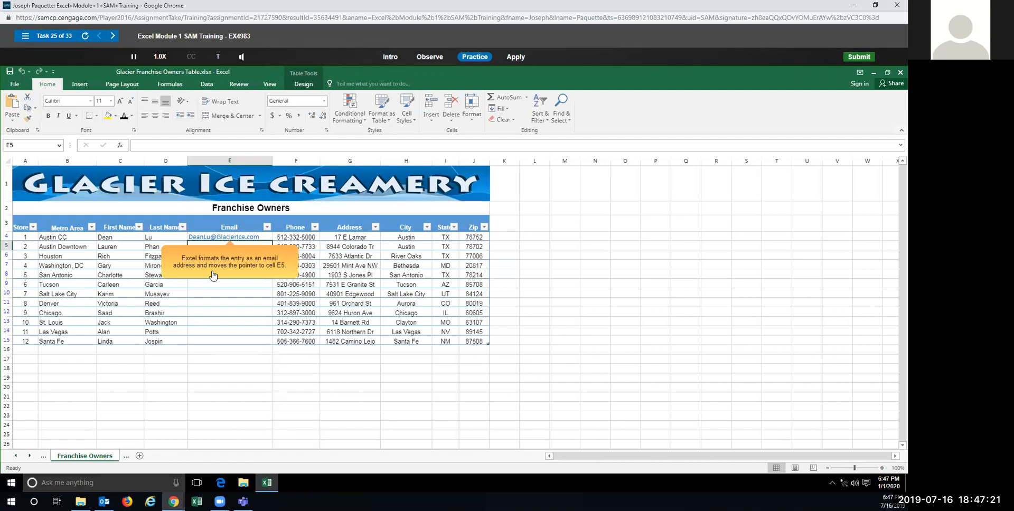
Step: Type 'Lau' in E5 and accept Flash Fill of the owners' e-mails through E15
click(213, 274)
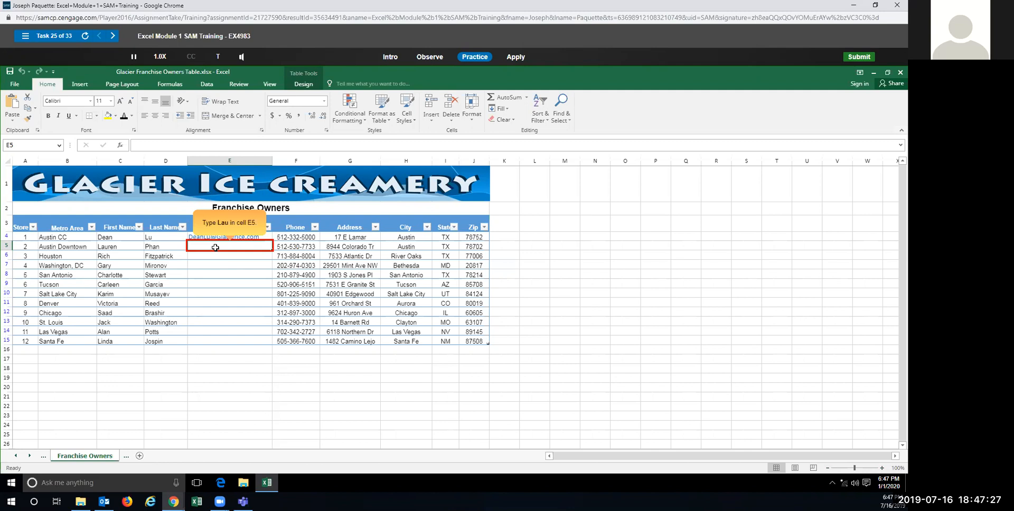
text(lai)
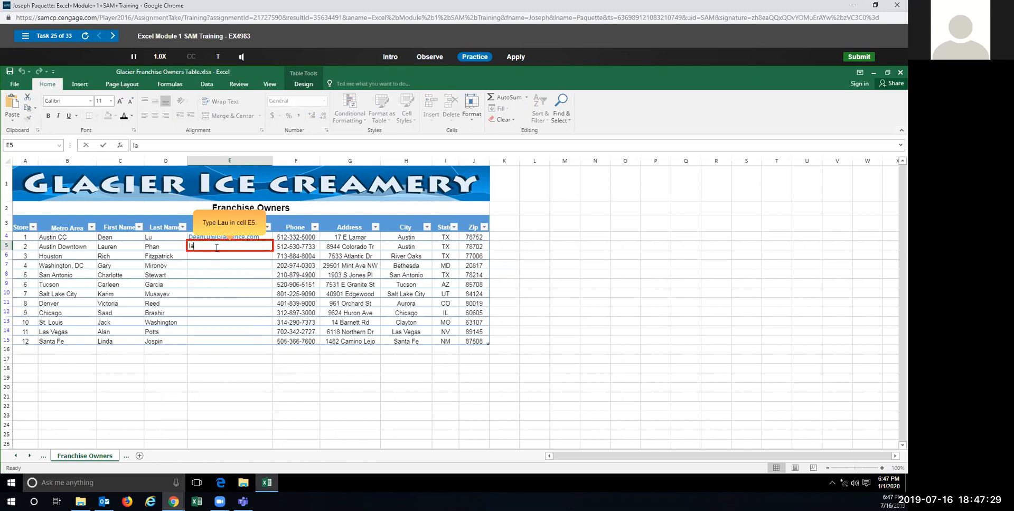
key(BackSpace)
text(u)
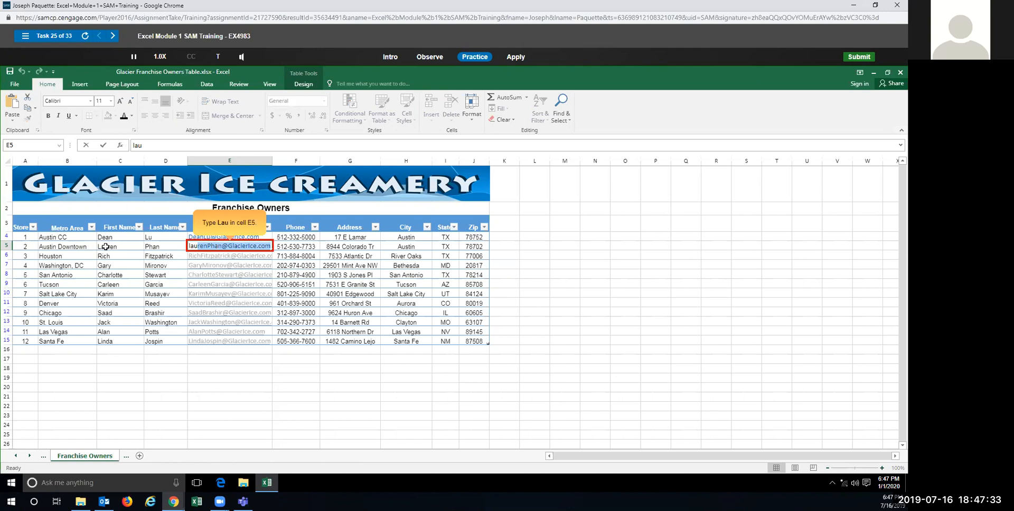
click(190, 247)
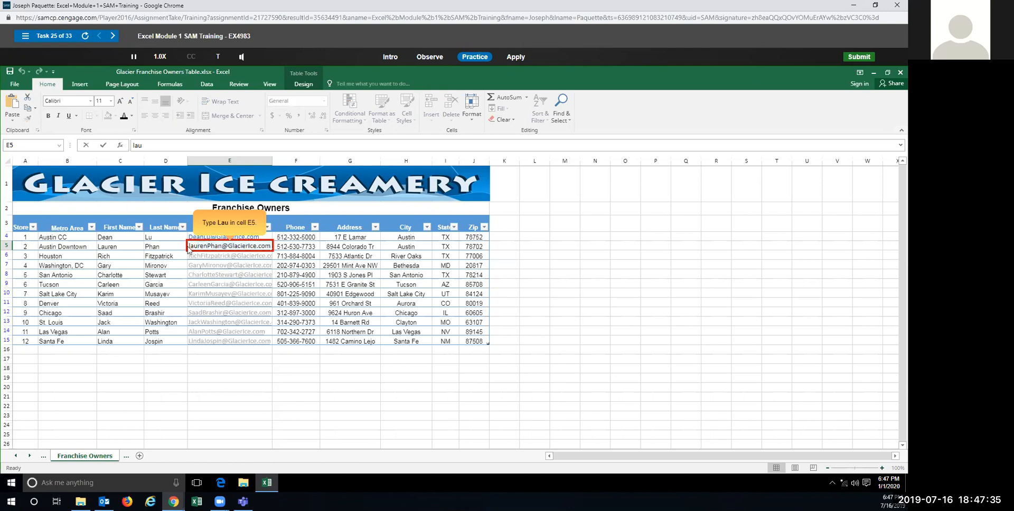
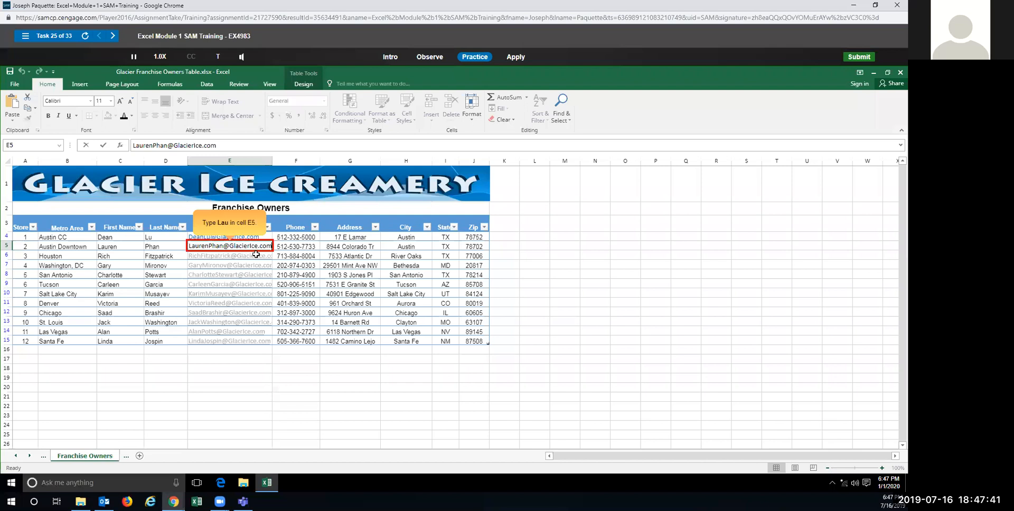
drag(272, 245, 168, 245)
text(La)
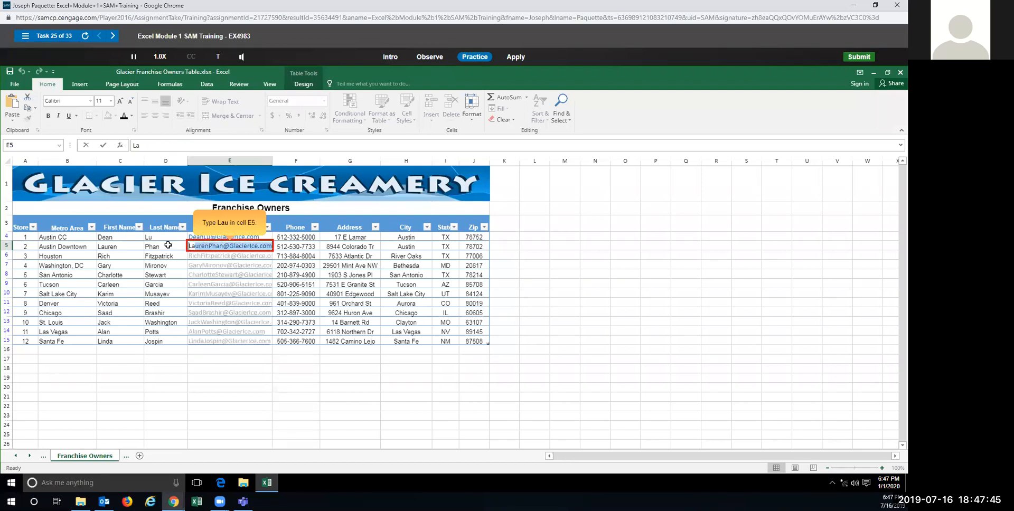
text(u)
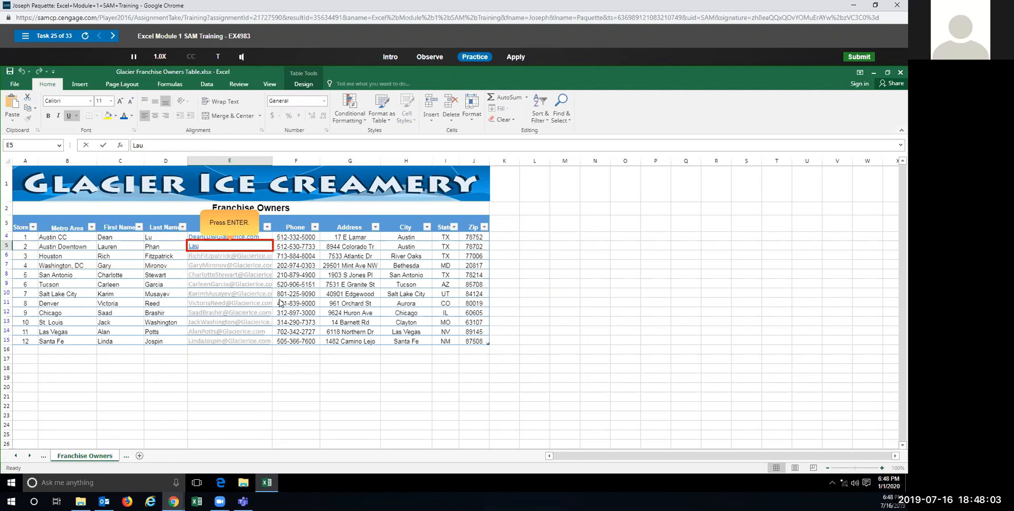
key(Return)
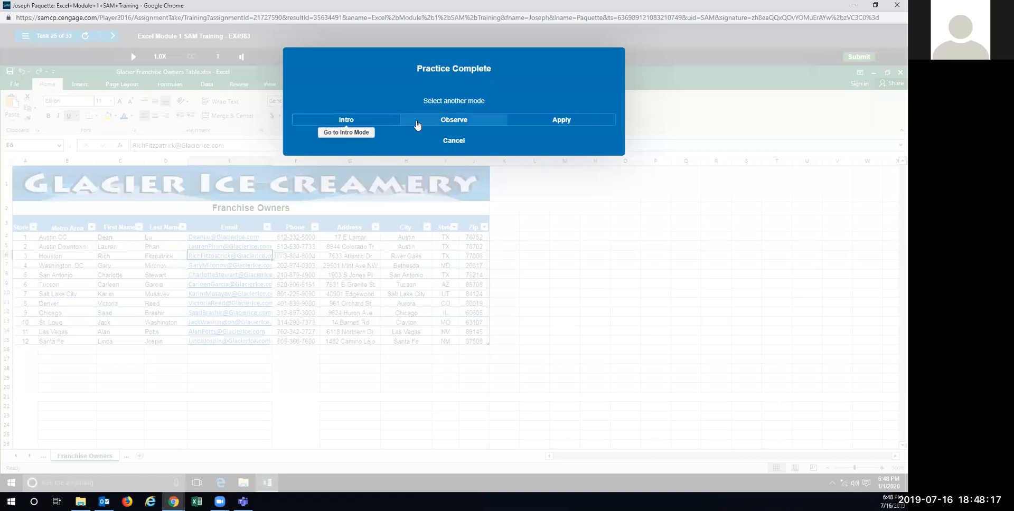
click(571, 122)
Step: In Apply mode, enter the first owner's e-mail in E4, then Flash Fill E5:E15 from 'Lau'
click(575, 137)
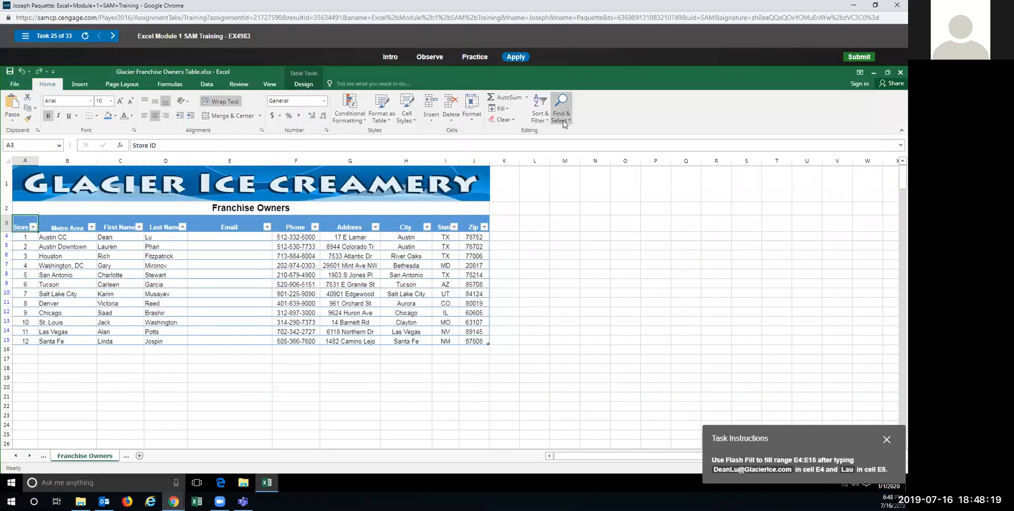
click(215, 239)
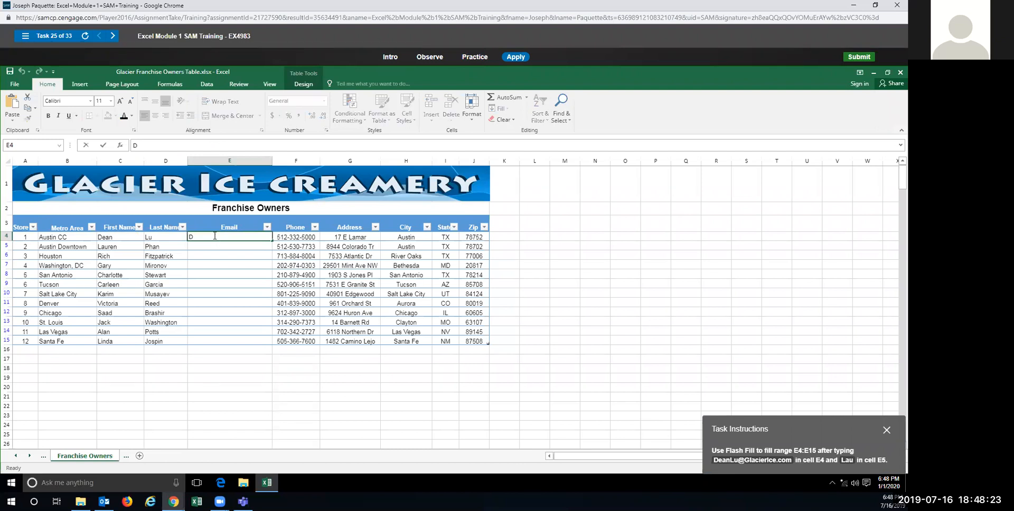
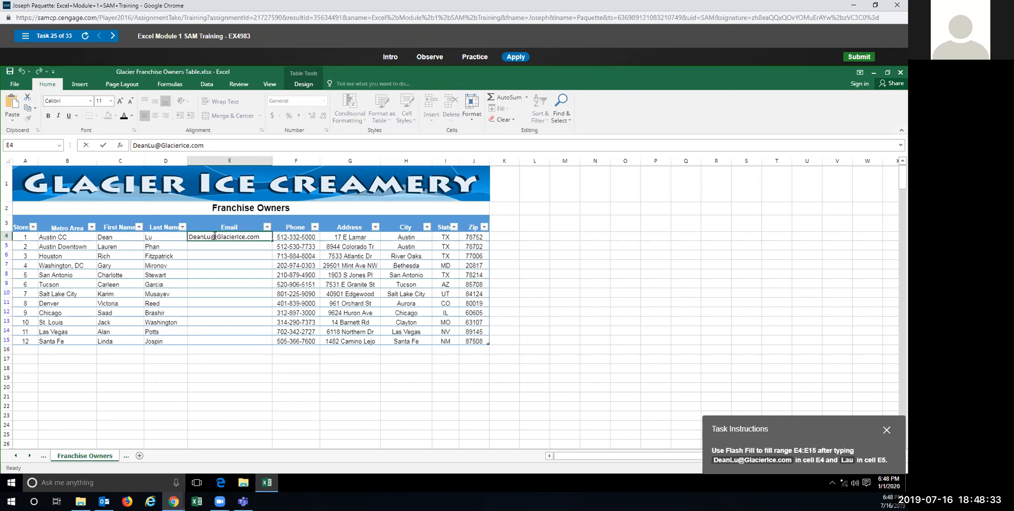
key(Return)
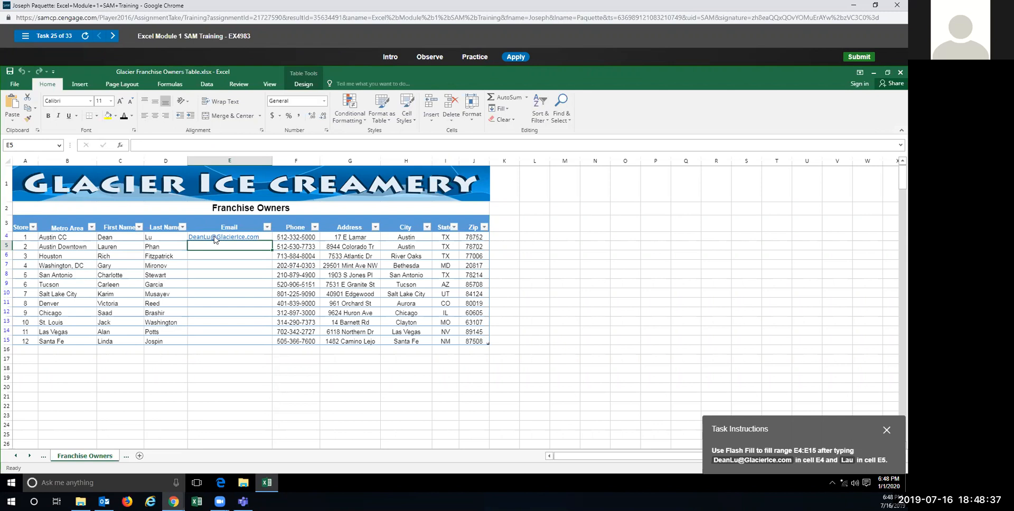
text(L)
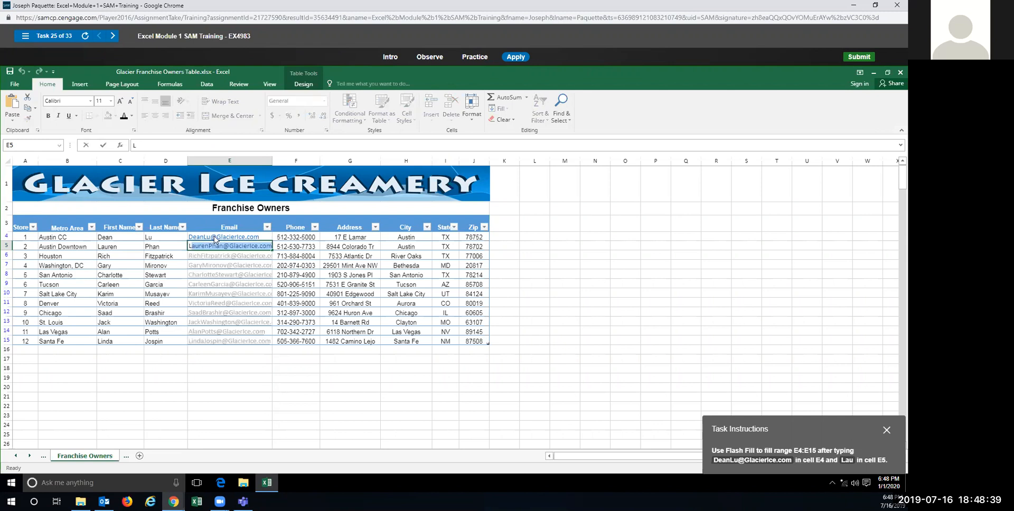
text(au)
key(Return)
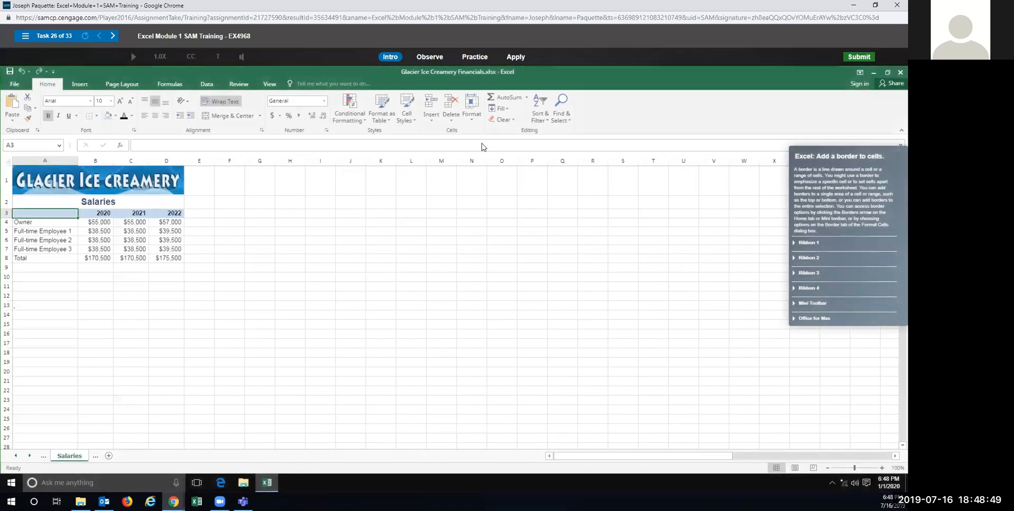
Step: In Practice mode, give the Salaries sheet's Total row A8:D8 a Thick Outside Border
click(480, 61)
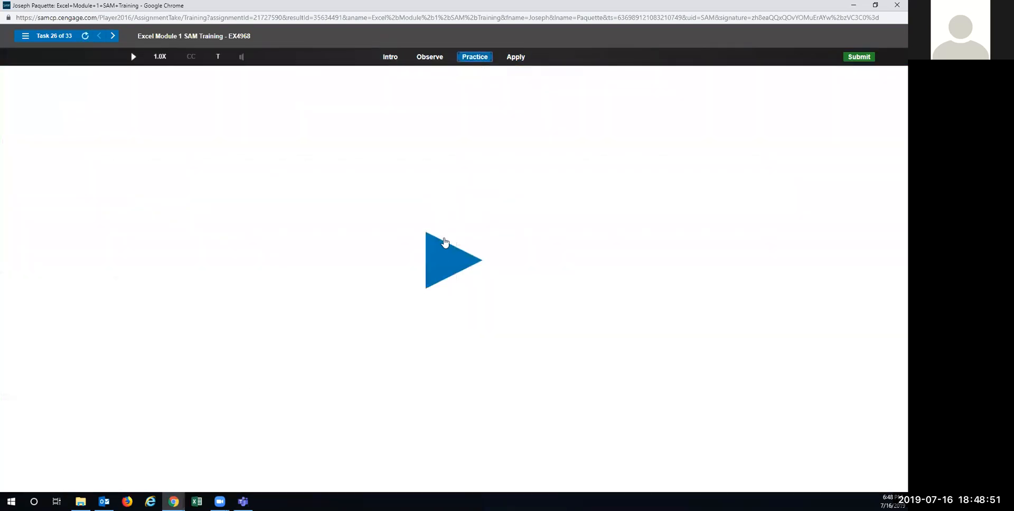
click(444, 256)
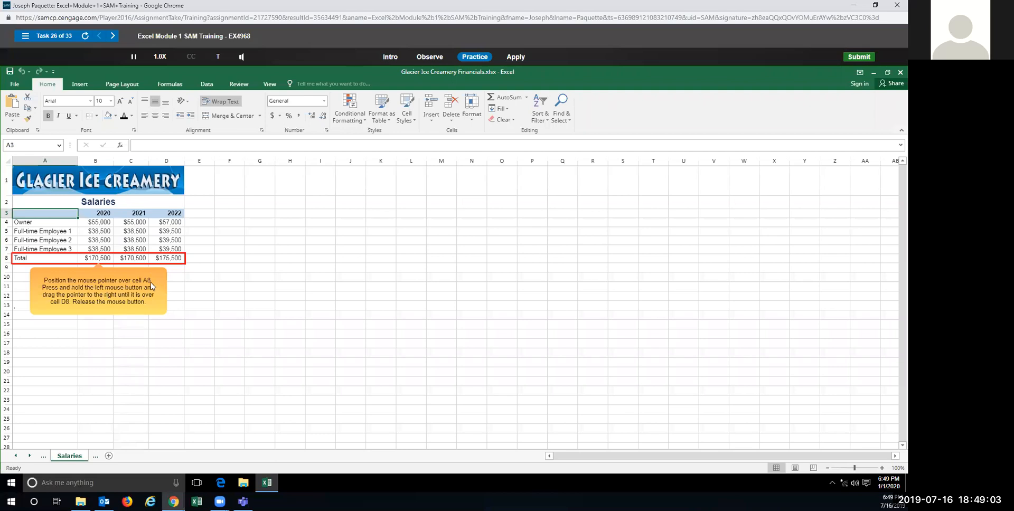
drag(167, 257, 45, 262)
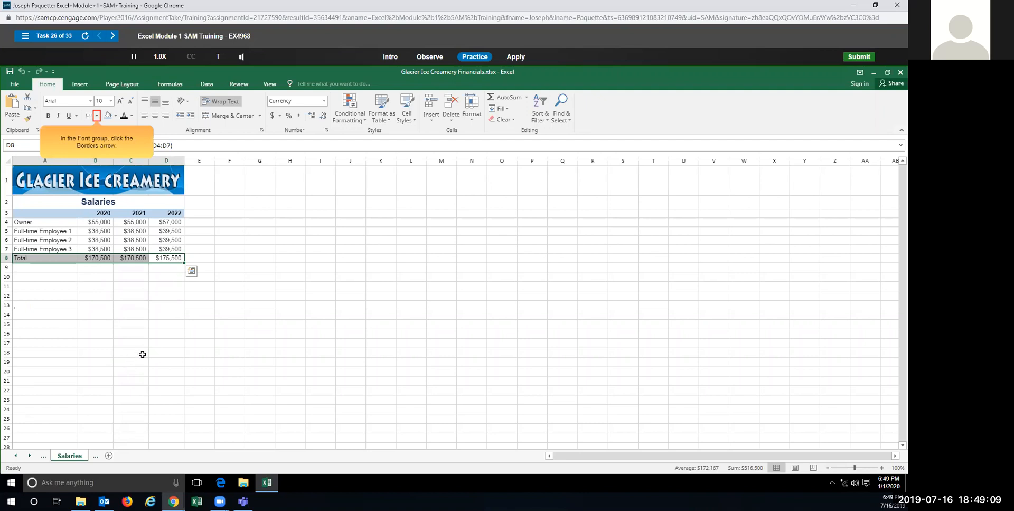
click(96, 117)
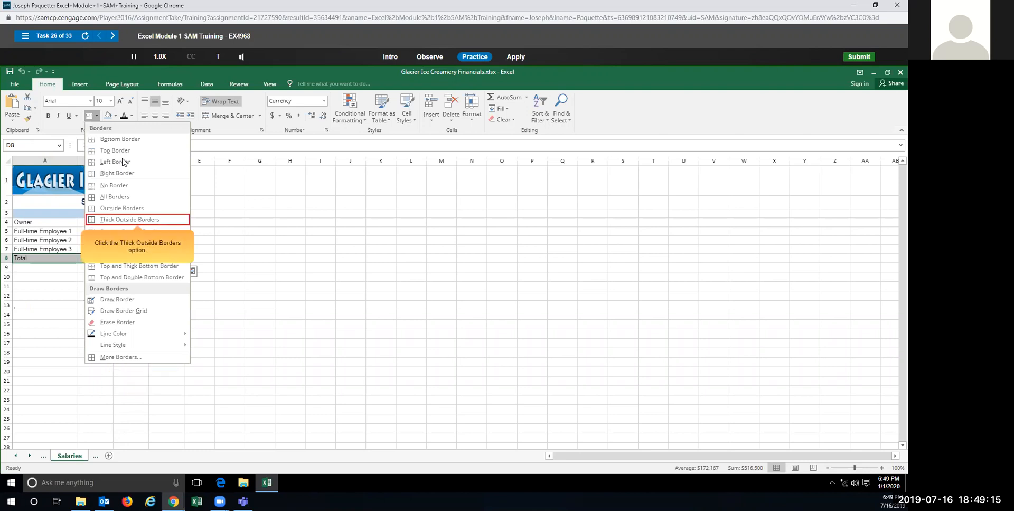
click(111, 219)
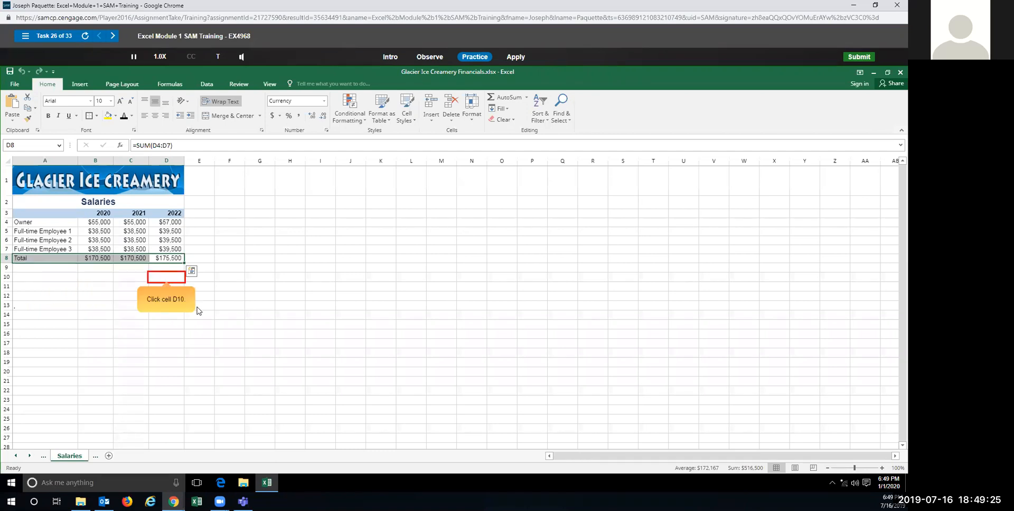
click(169, 280)
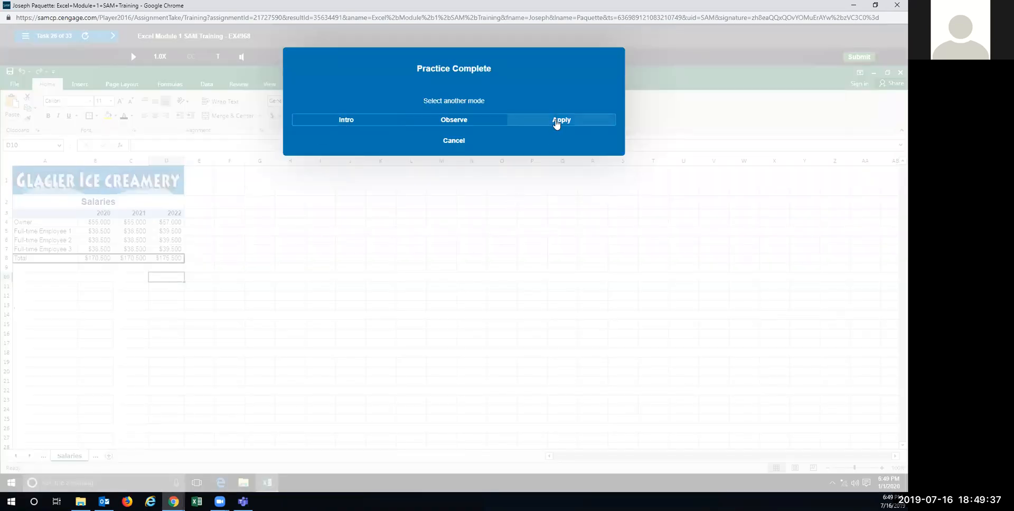
Step: In Apply mode, apply Thick Outside Borders to A8:D8 on the Salaries sheet
click(557, 121)
drag(34, 259, 165, 259)
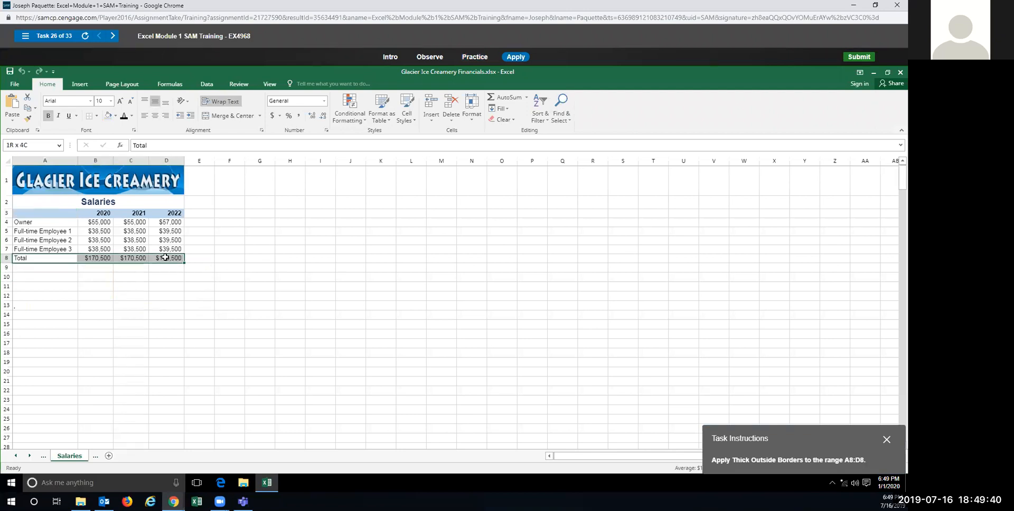
click(98, 116)
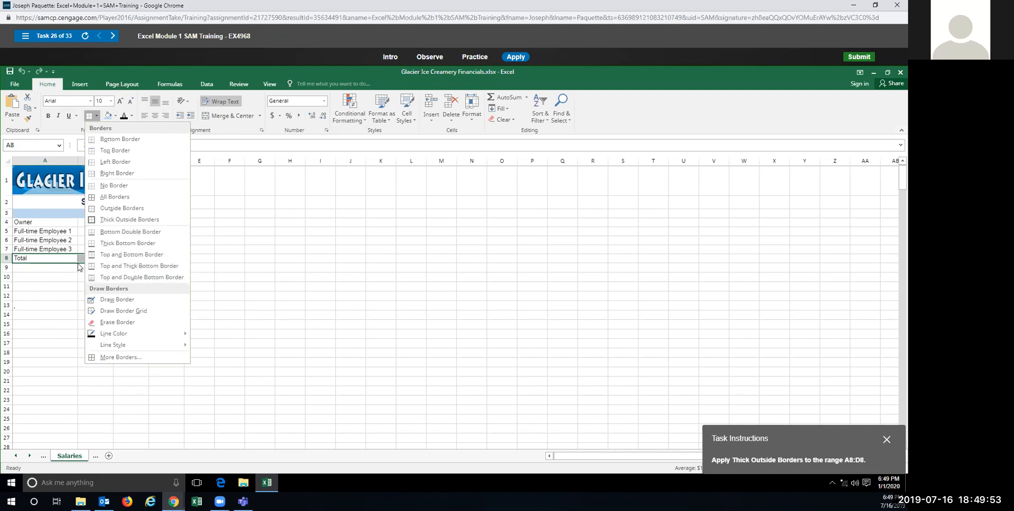
click(109, 219)
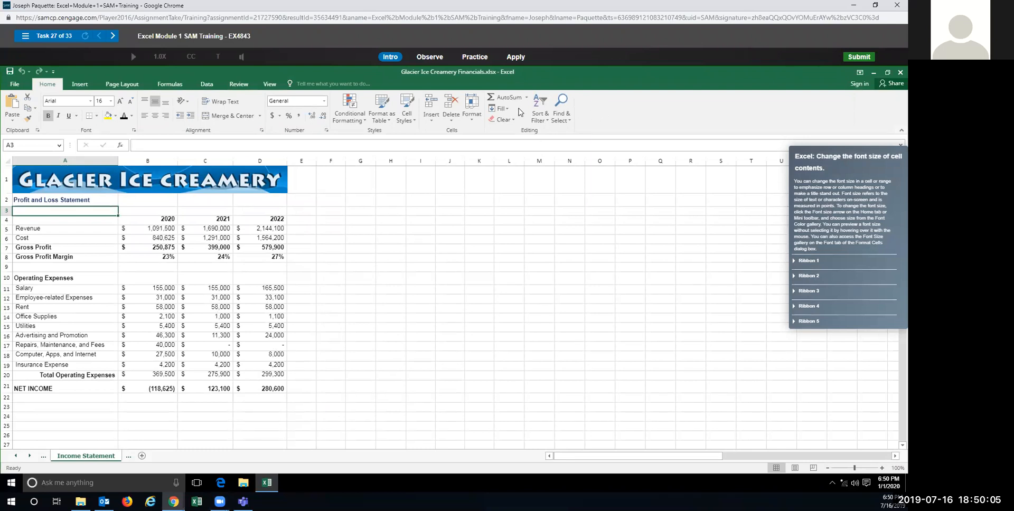
Step: In Practice mode, set the A2 Profit and Loss Statement heading to 11 point
click(474, 57)
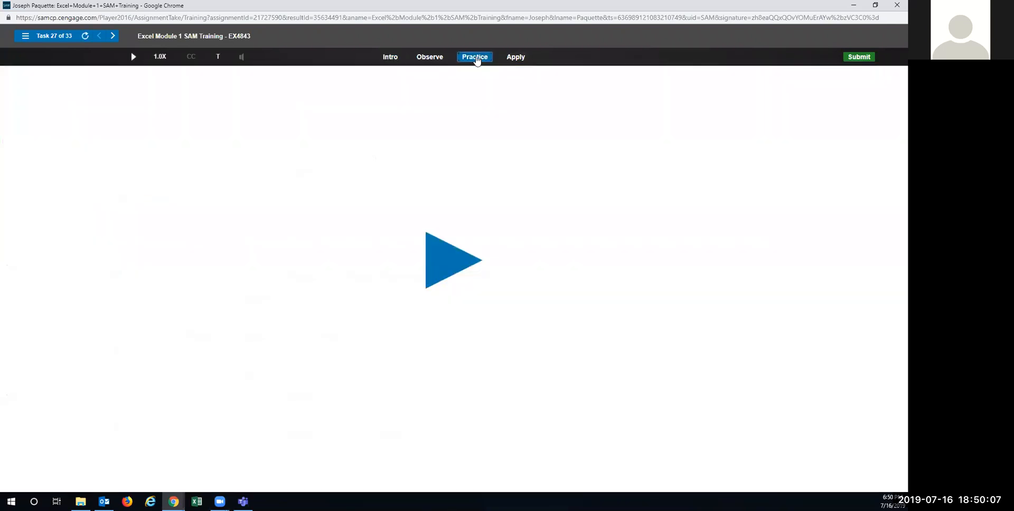
click(448, 259)
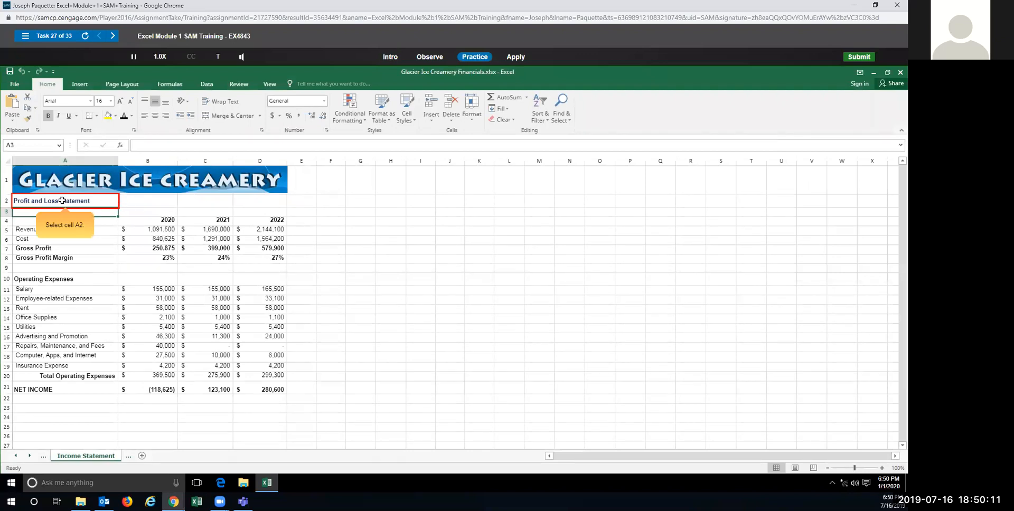
click(62, 202)
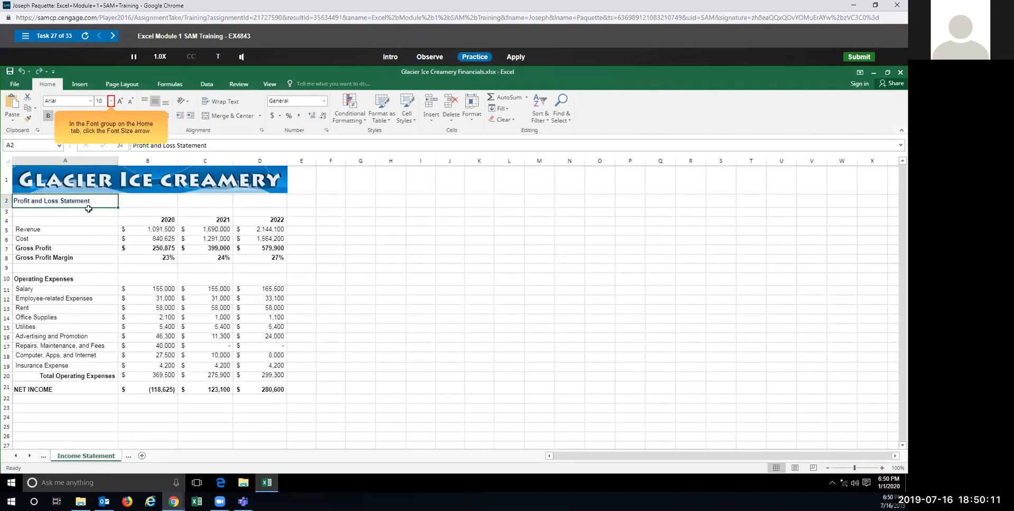
click(111, 101)
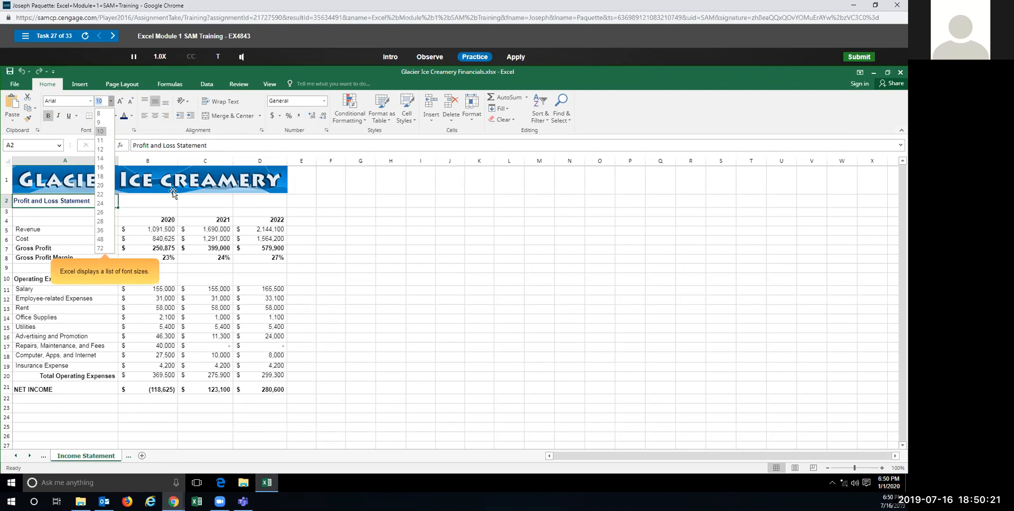
click(100, 140)
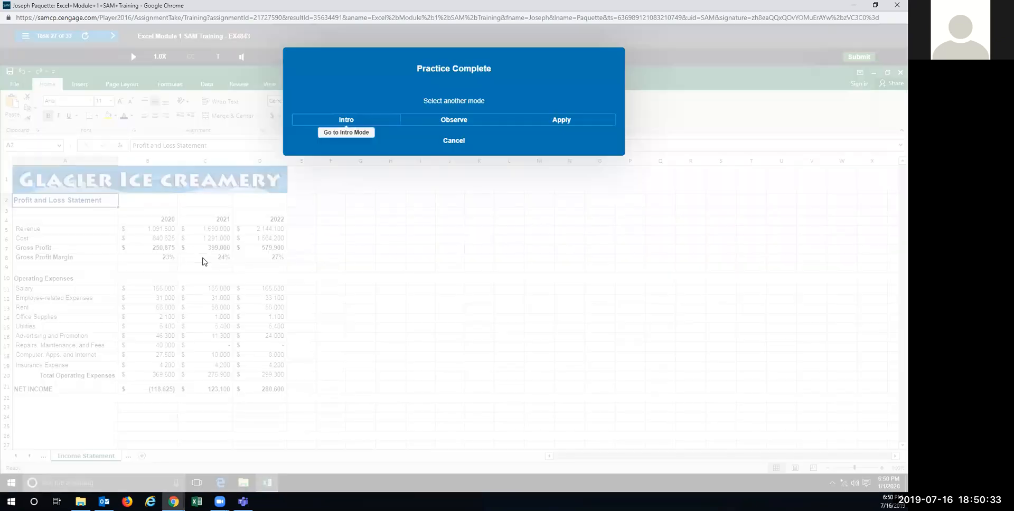
Step: In Apply mode, change cell A2's font size to 11
click(538, 124)
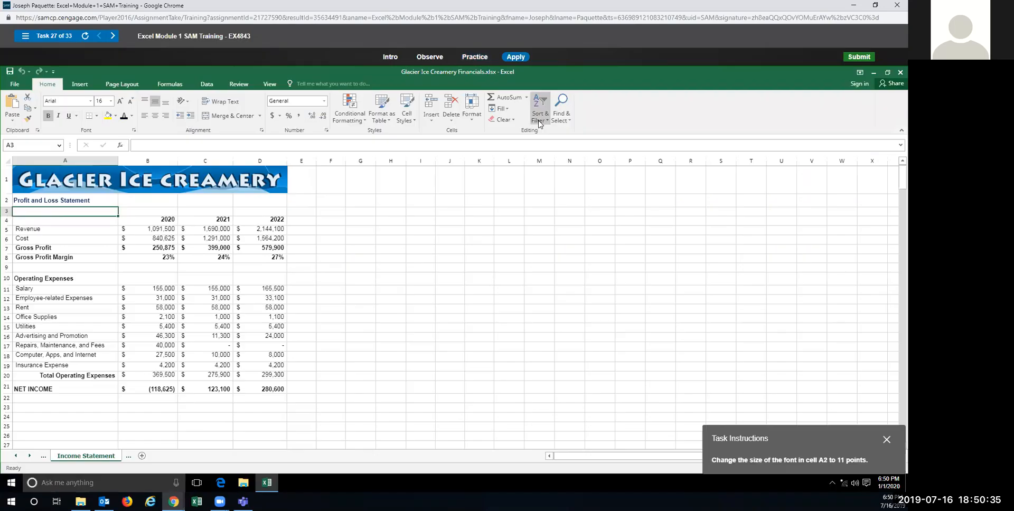
click(63, 200)
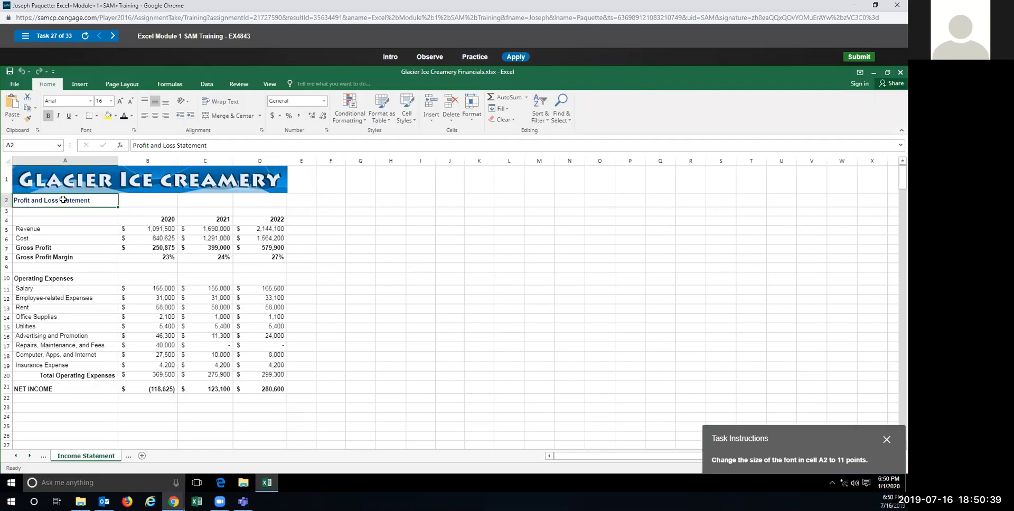
click(111, 102)
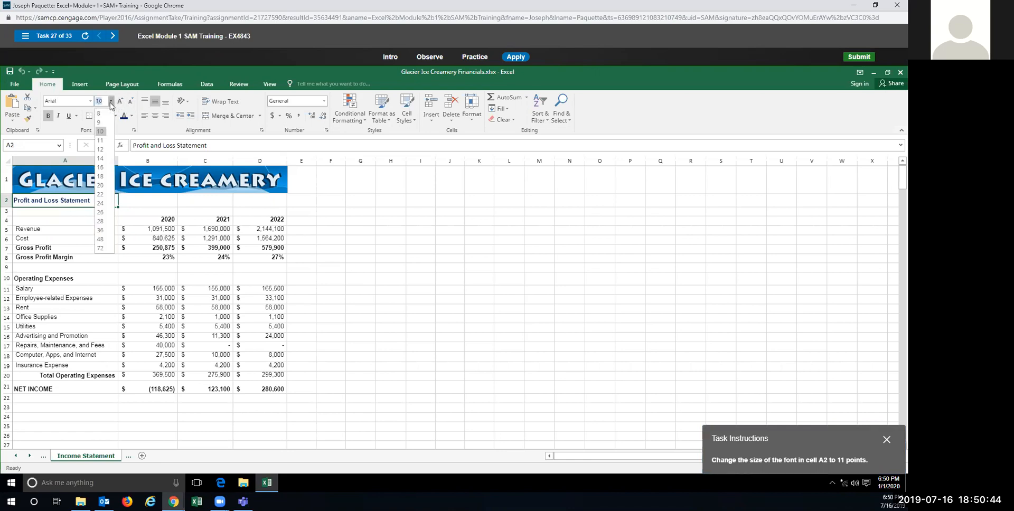
click(101, 141)
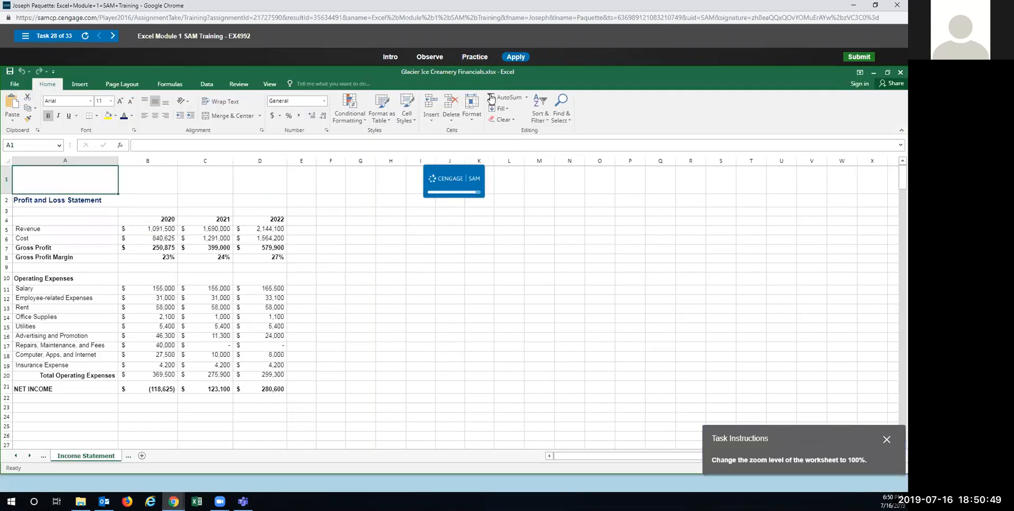
click(469, 57)
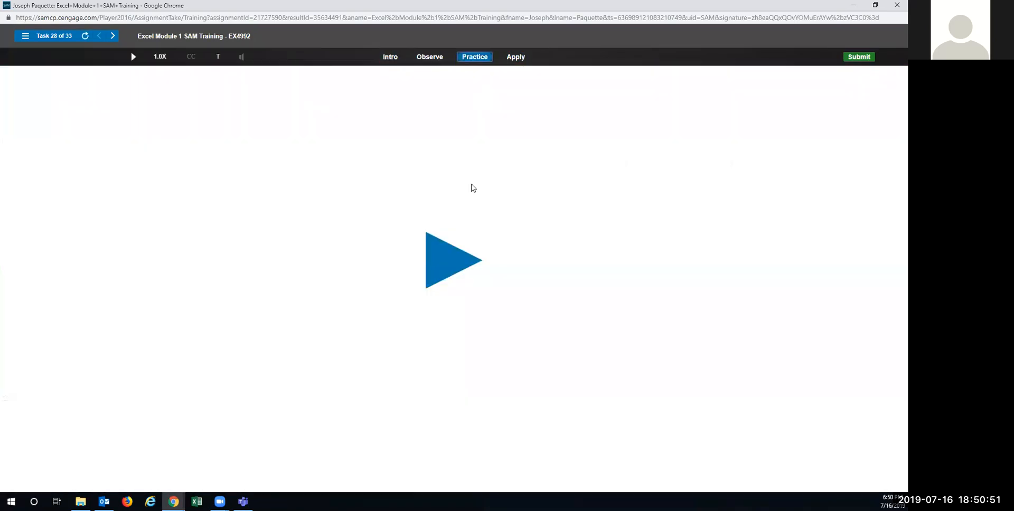
Step: In Practice mode, set the worksheet zoom to 100% through the View tab's Zoom dialog
click(451, 260)
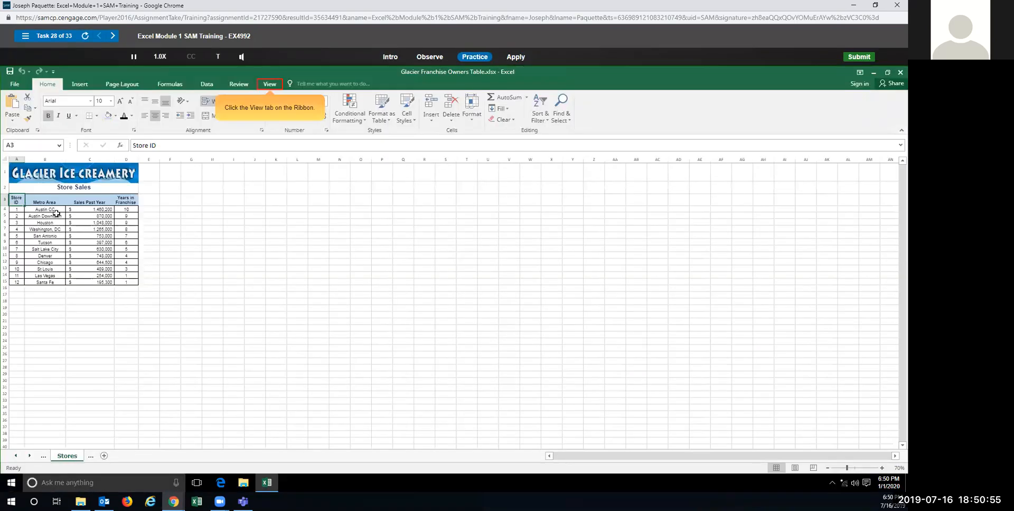
click(269, 85)
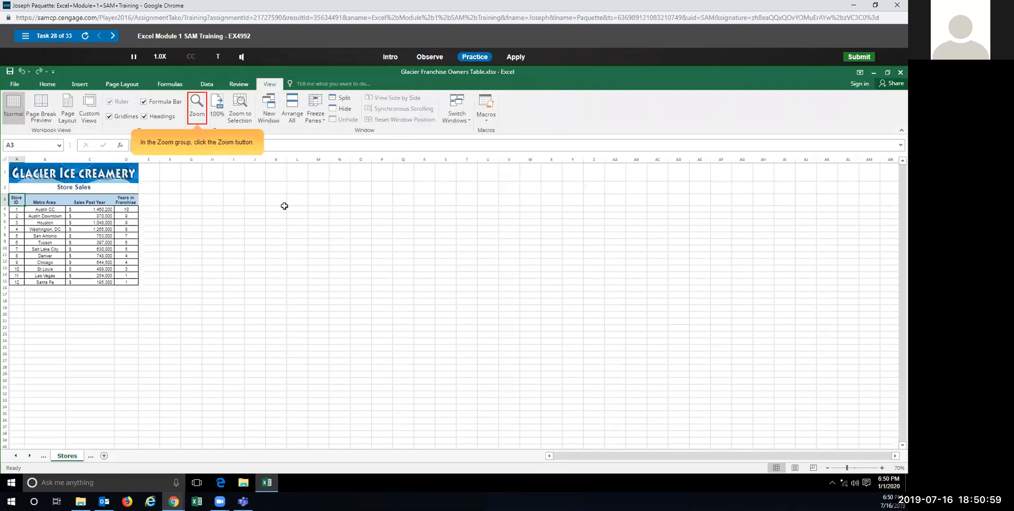
click(196, 112)
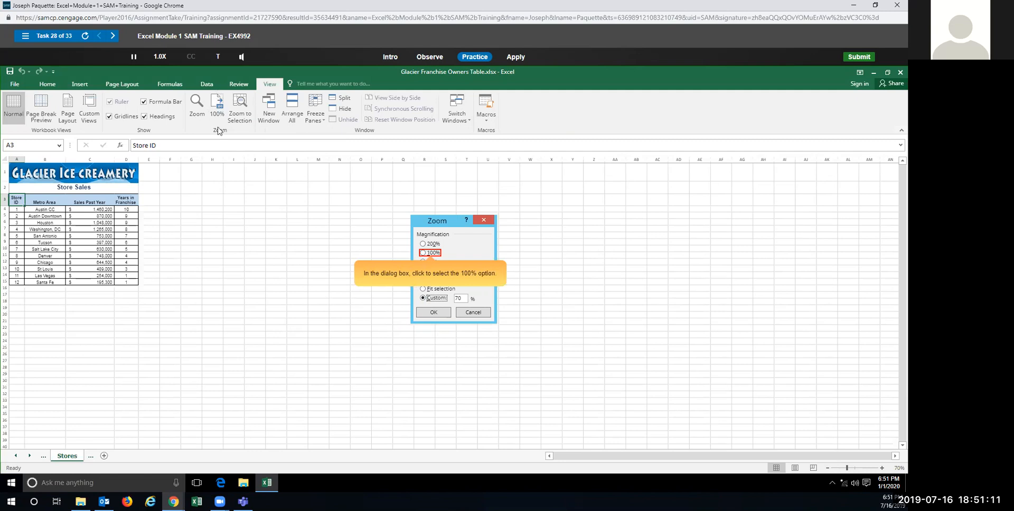
click(426, 253)
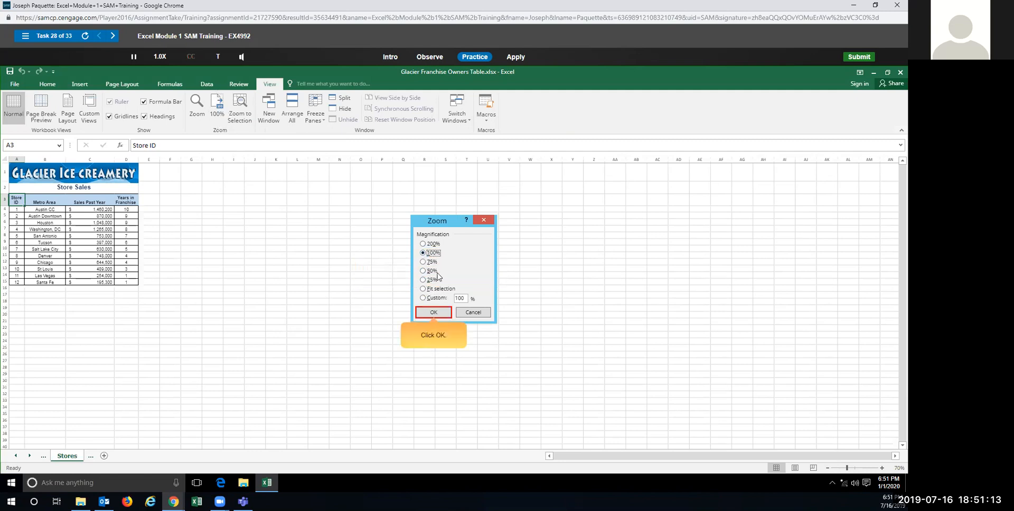
click(434, 312)
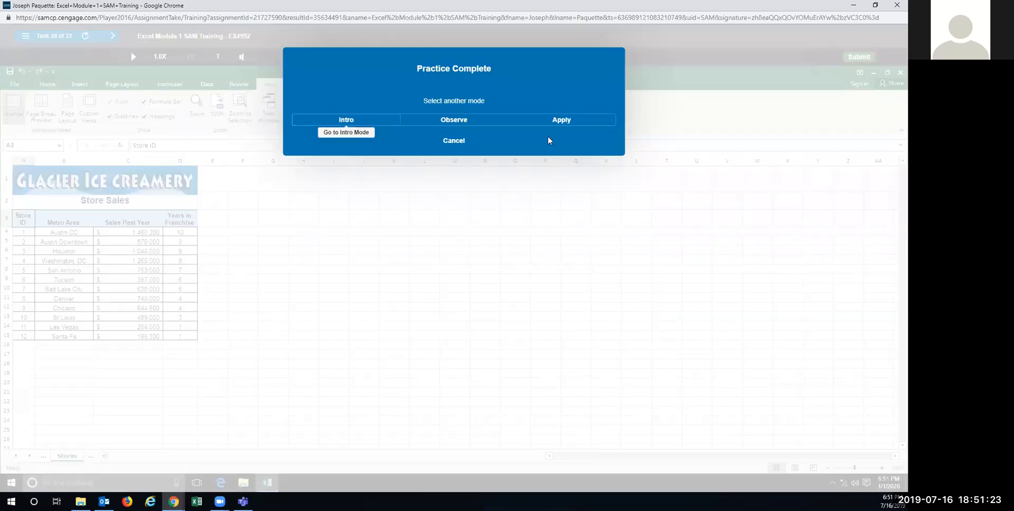
Step: In Apply mode, zoom the Stores worksheet to 100% with the View tab's 100% button
click(556, 121)
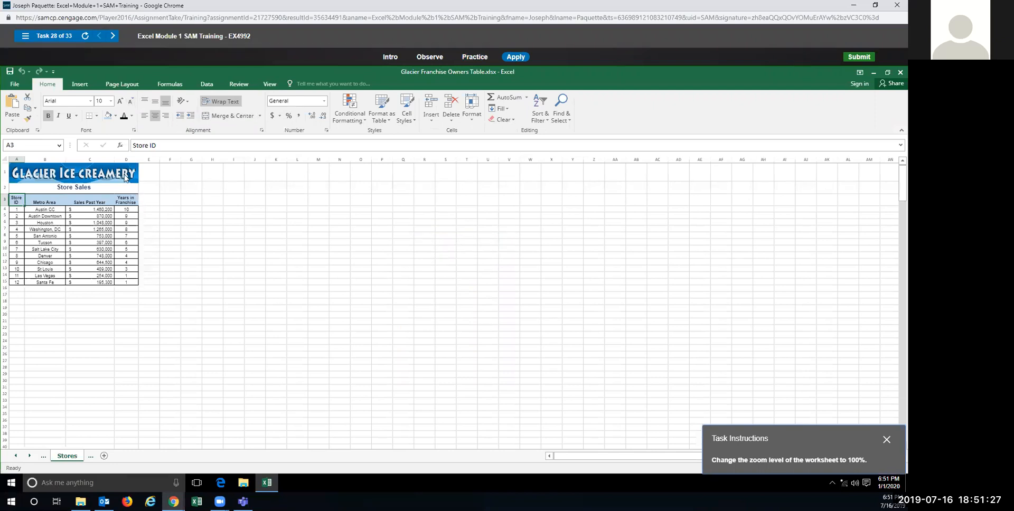
click(270, 84)
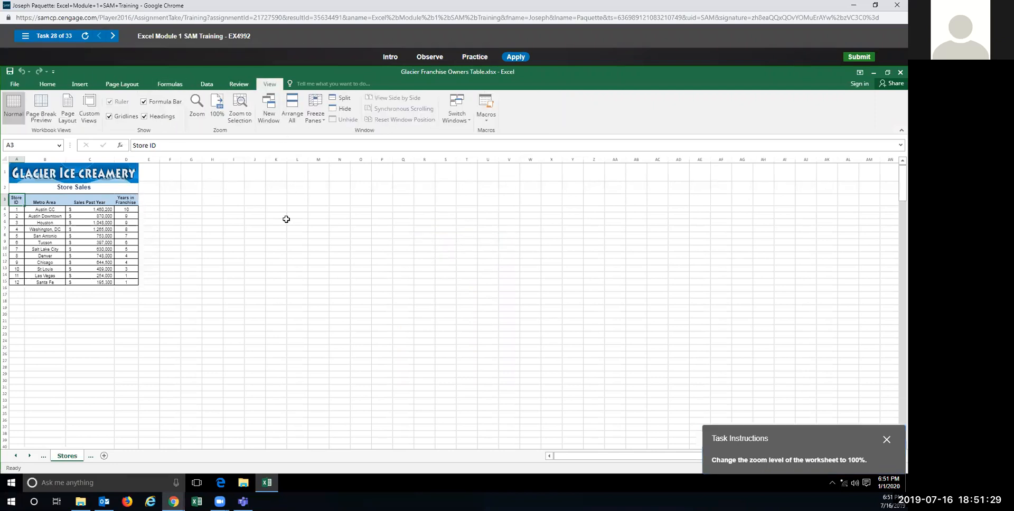
click(218, 106)
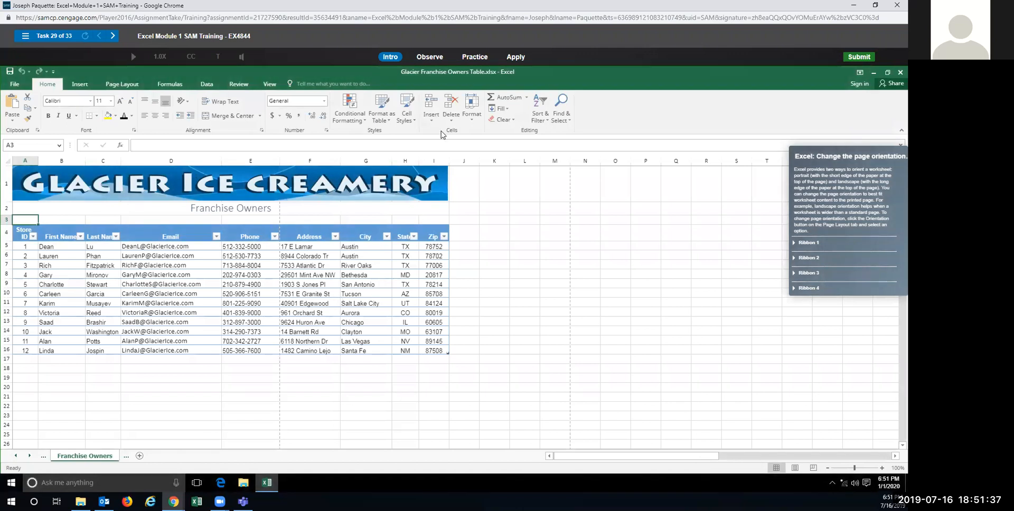
Step: In Practice mode, set the worksheet's page orientation to Landscape on the Page Layout tab
click(466, 62)
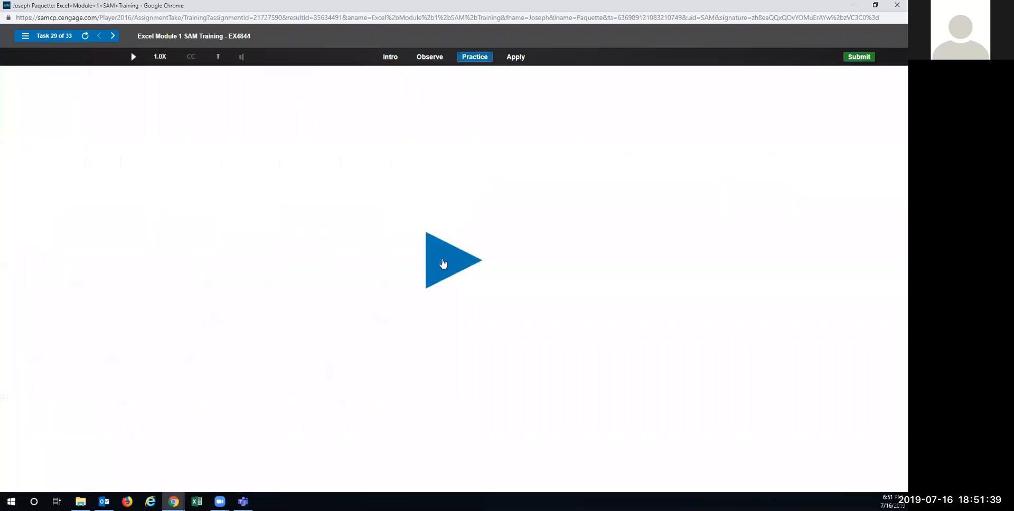
click(449, 263)
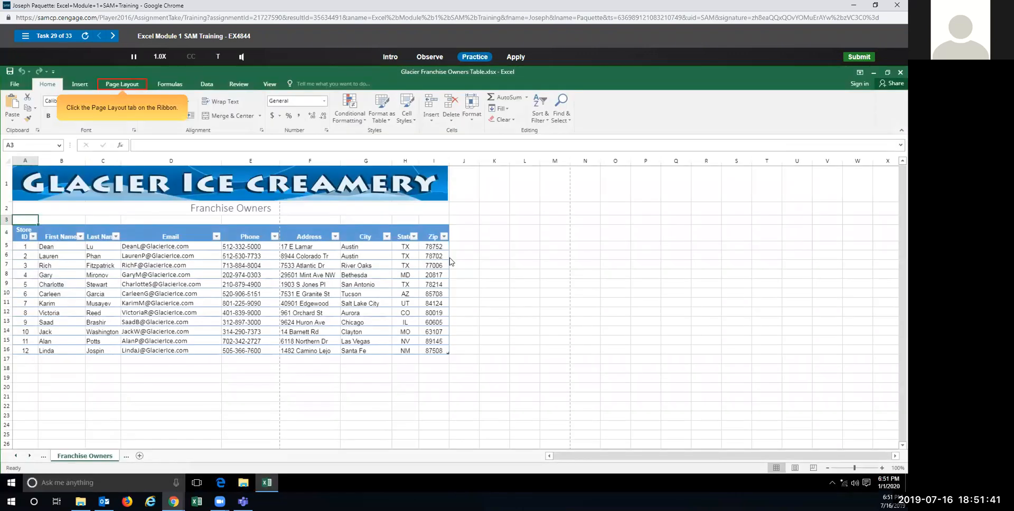
click(125, 88)
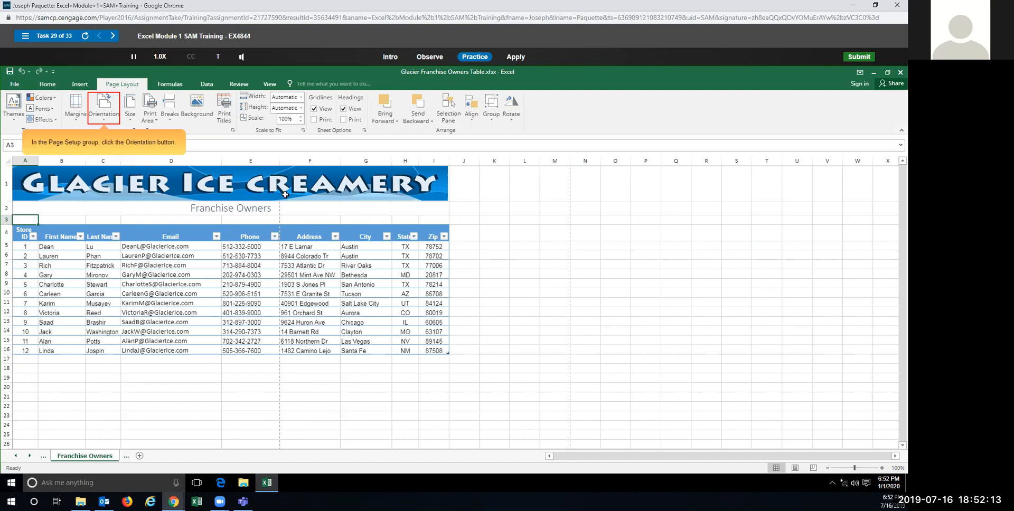
click(104, 111)
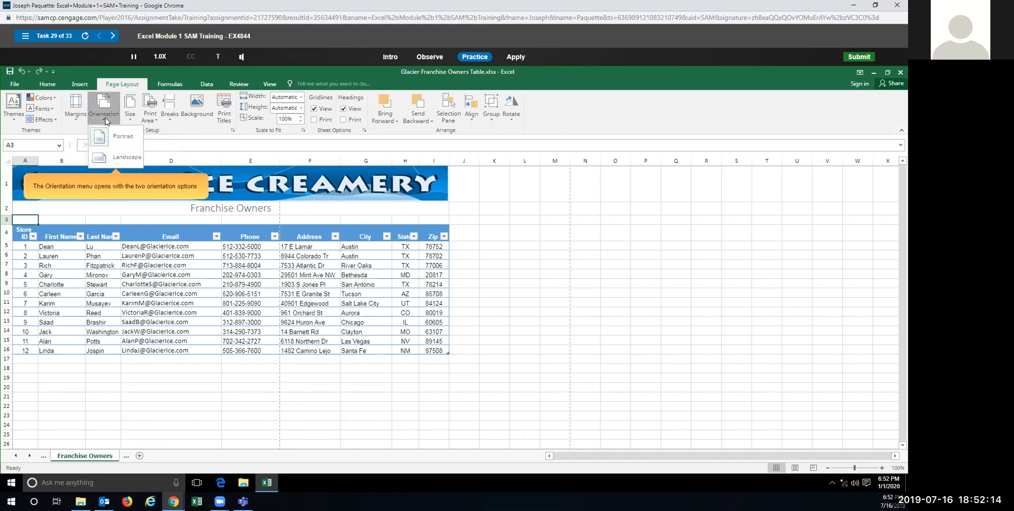
click(101, 160)
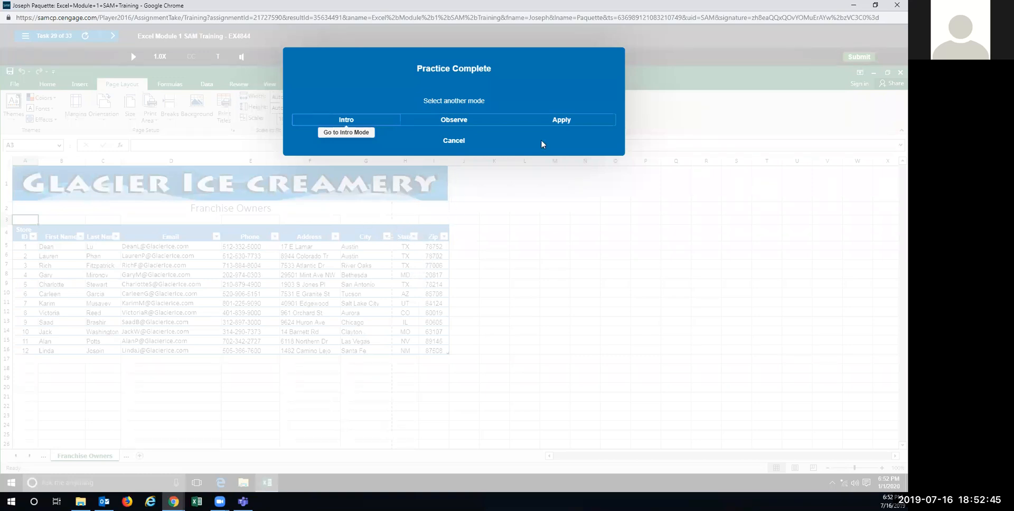
Step: In Apply mode, set the Franchise Owners sheet's orientation to Landscape
click(546, 121)
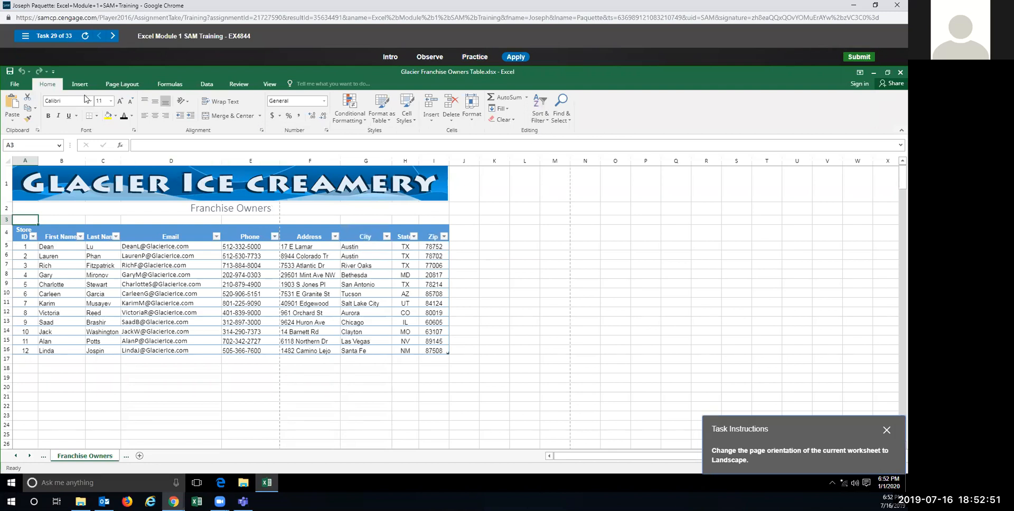
click(123, 84)
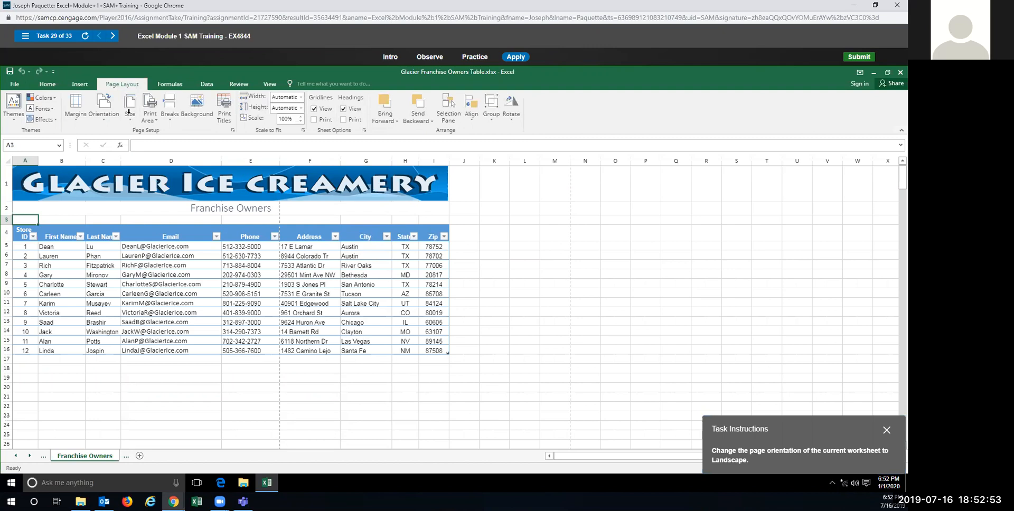
click(105, 118)
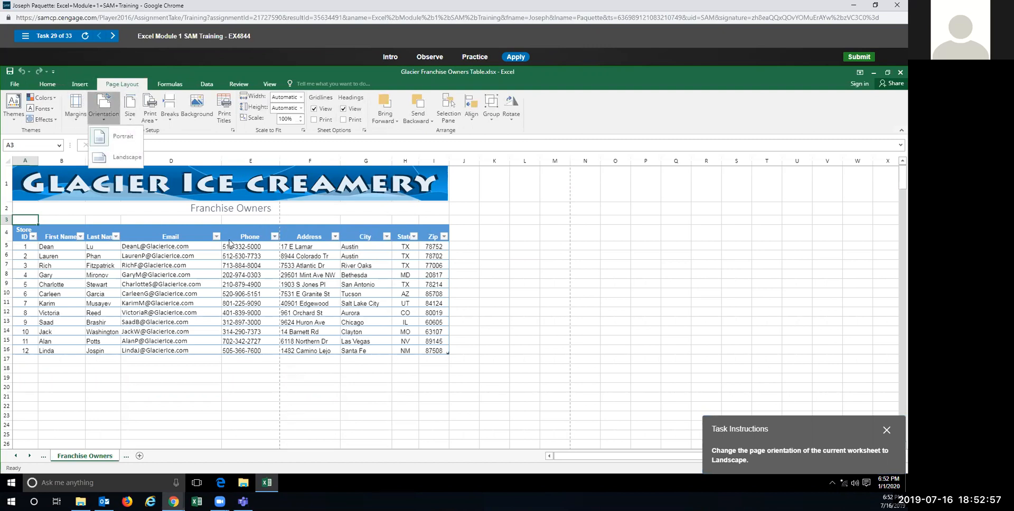
click(119, 159)
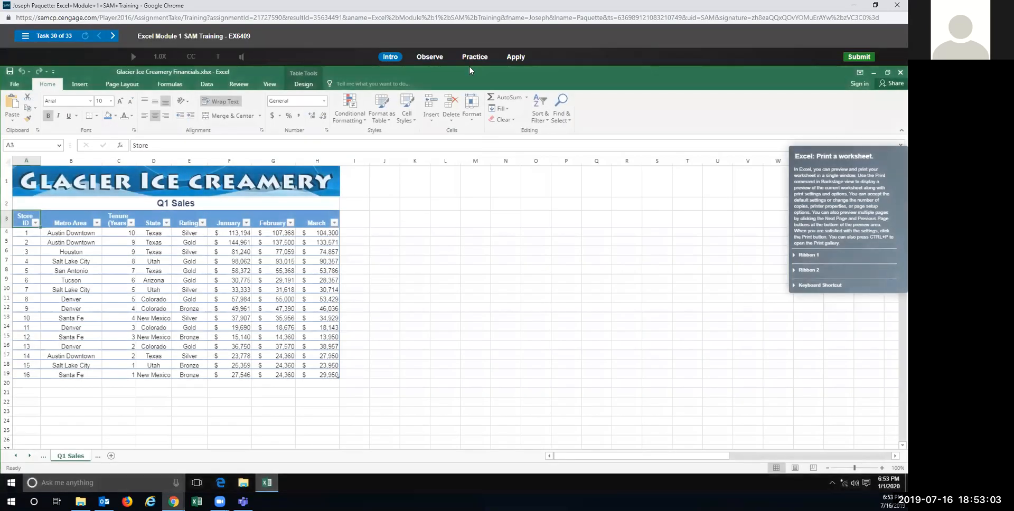
Step: In Practice mode, print 3 copies of the Q1 Sales worksheet from File > Print
click(470, 58)
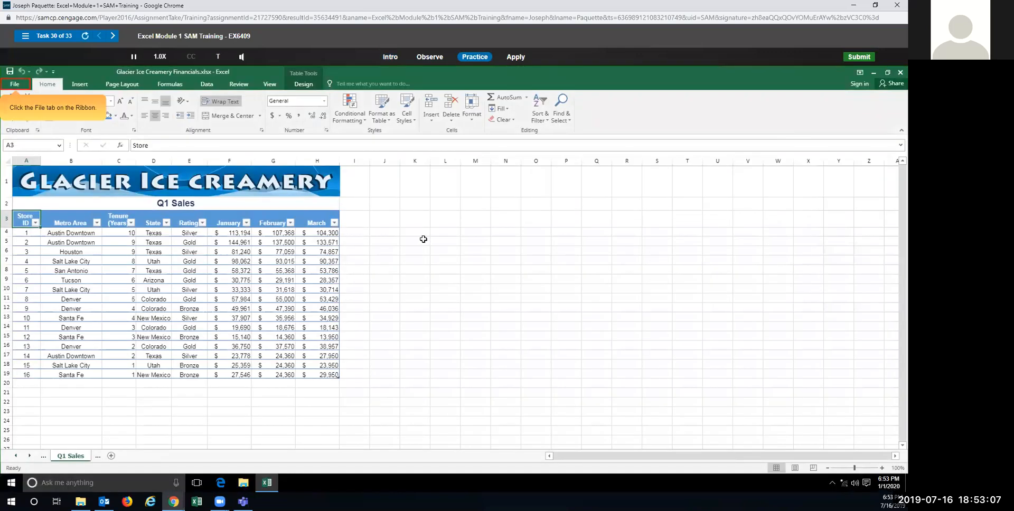
click(16, 85)
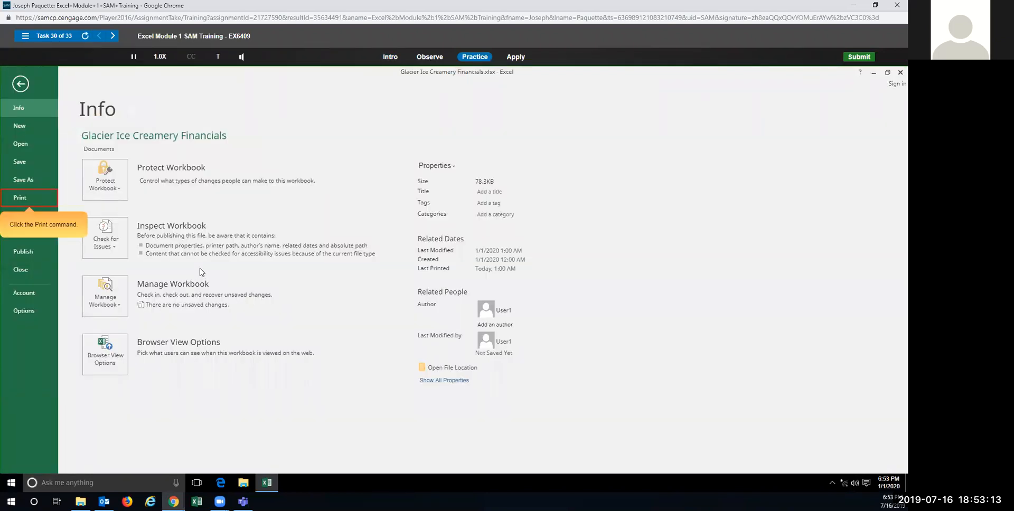
click(26, 204)
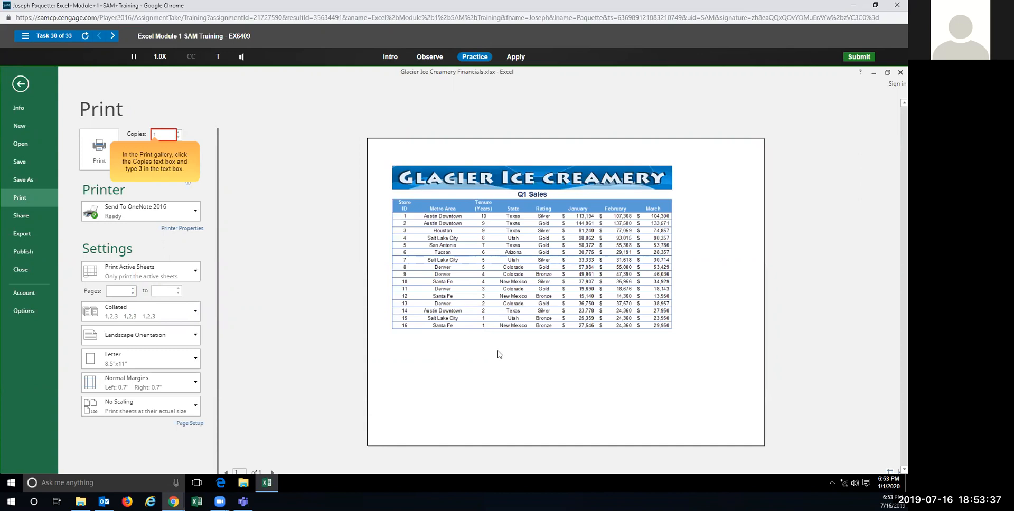
click(167, 134)
text(3)
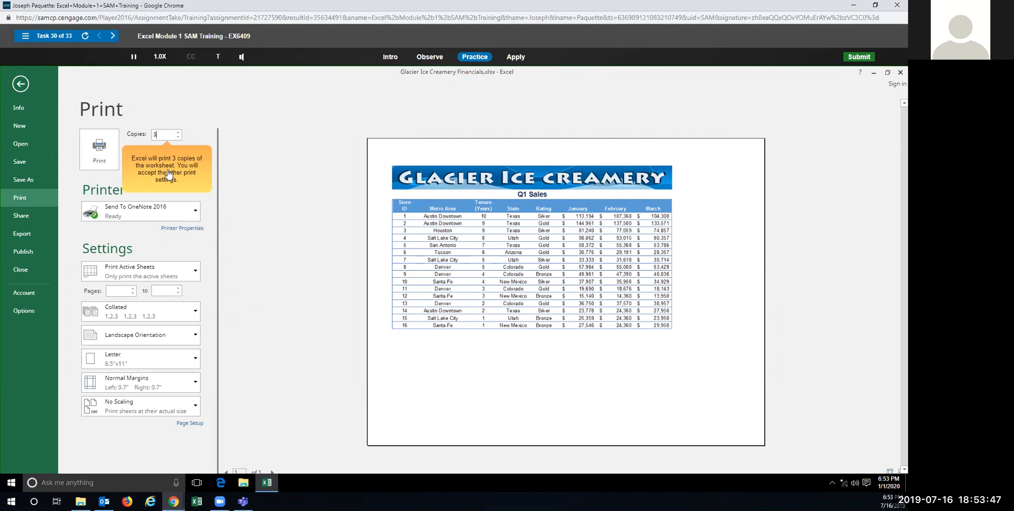
click(95, 154)
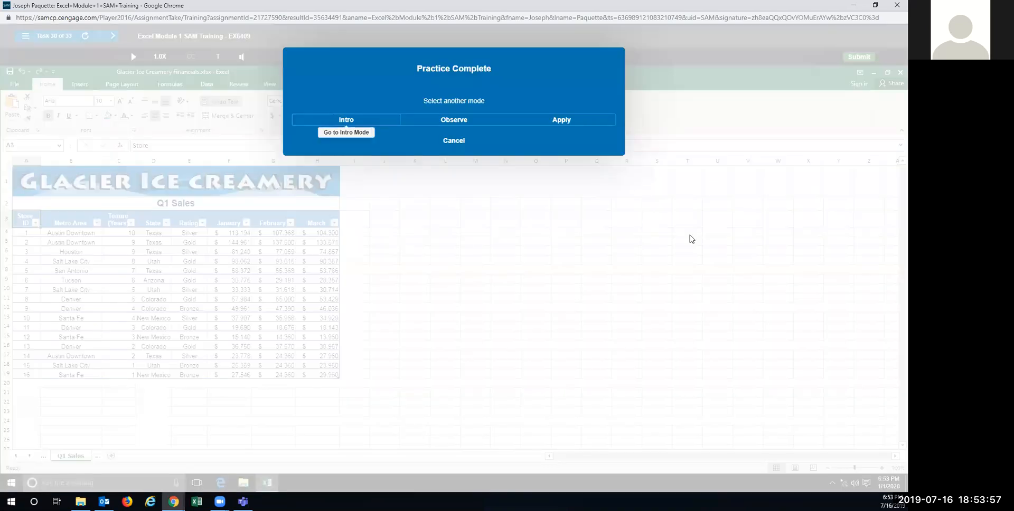
Step: In Apply mode, open the Print view, then check the Page Layout print area options
click(539, 121)
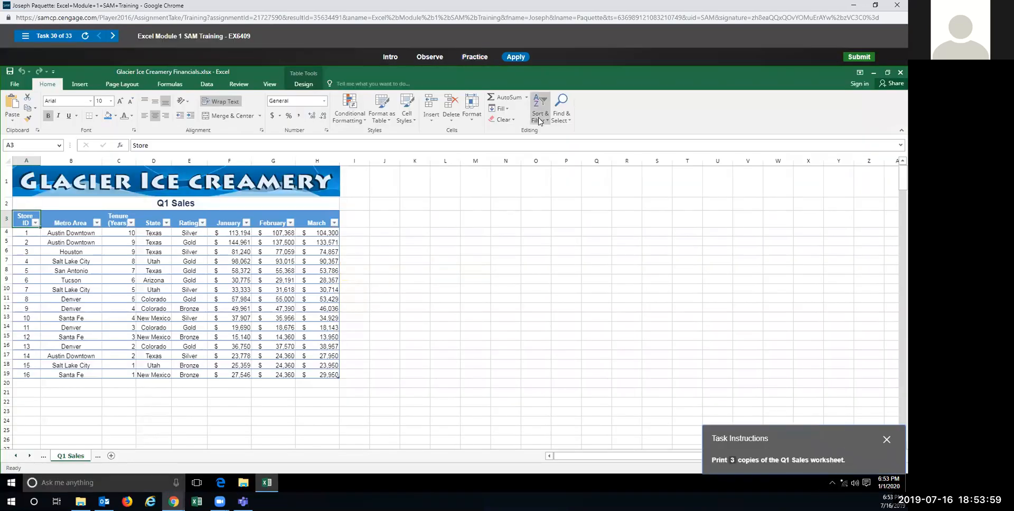
click(13, 83)
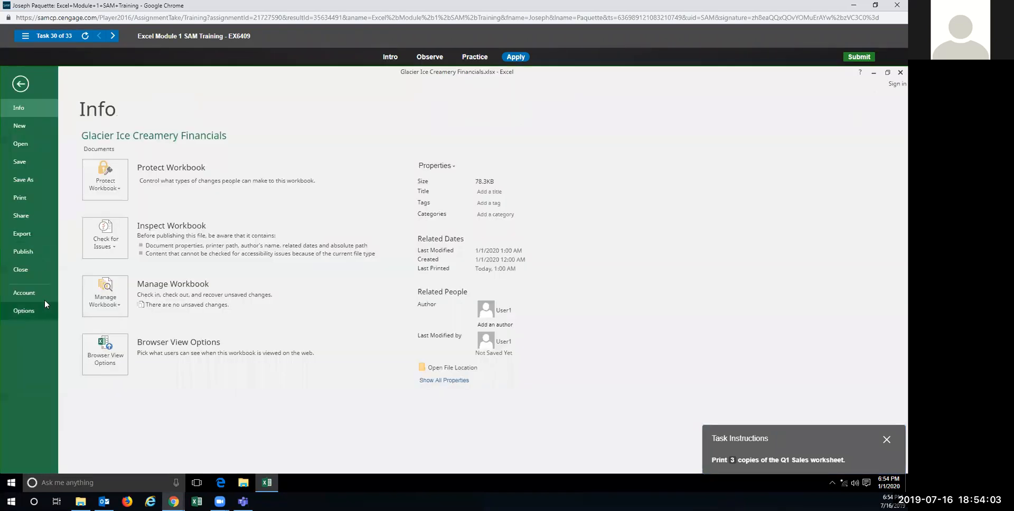
click(26, 197)
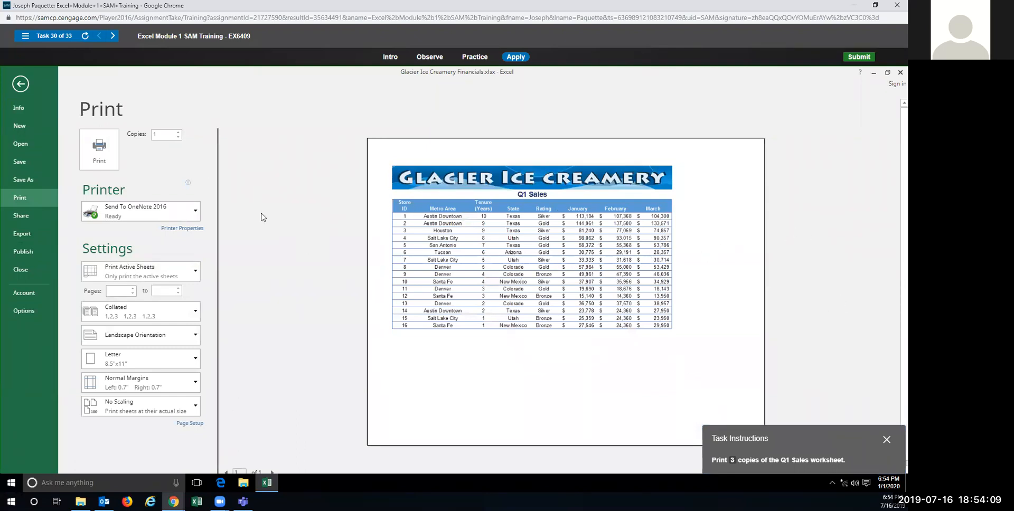
click(20, 85)
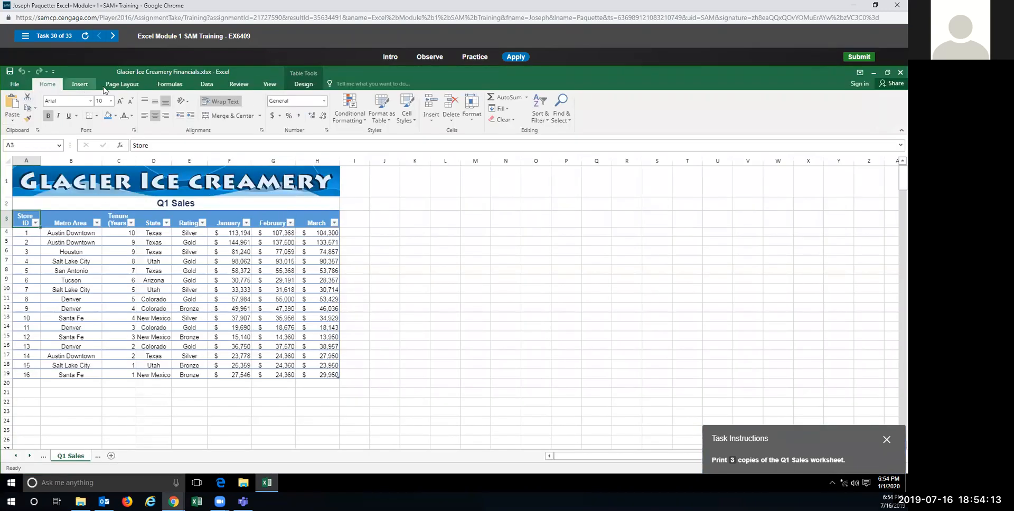
click(131, 88)
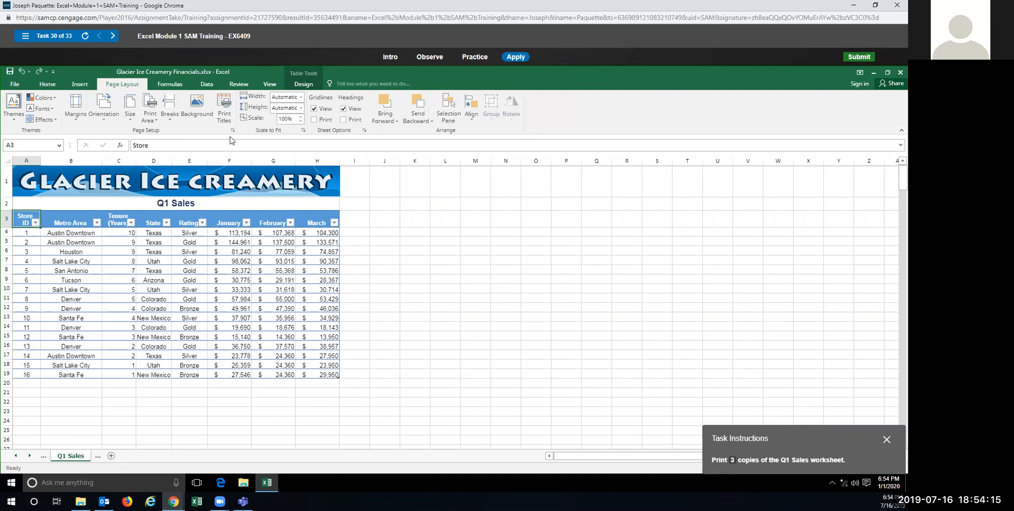
click(150, 121)
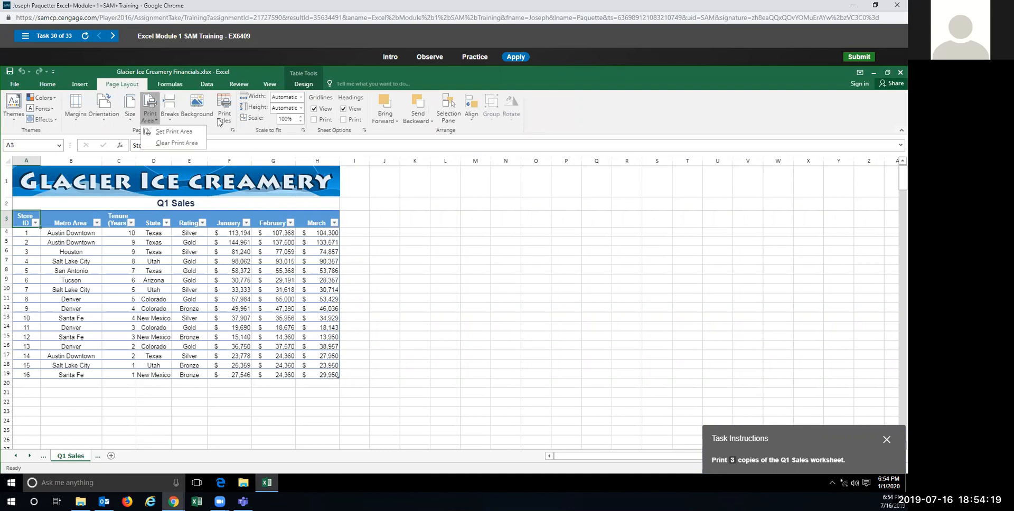
click(12, 87)
Step: Set Copies to 3 in Print settings and print the Q1 Sales worksheet
click(12, 87)
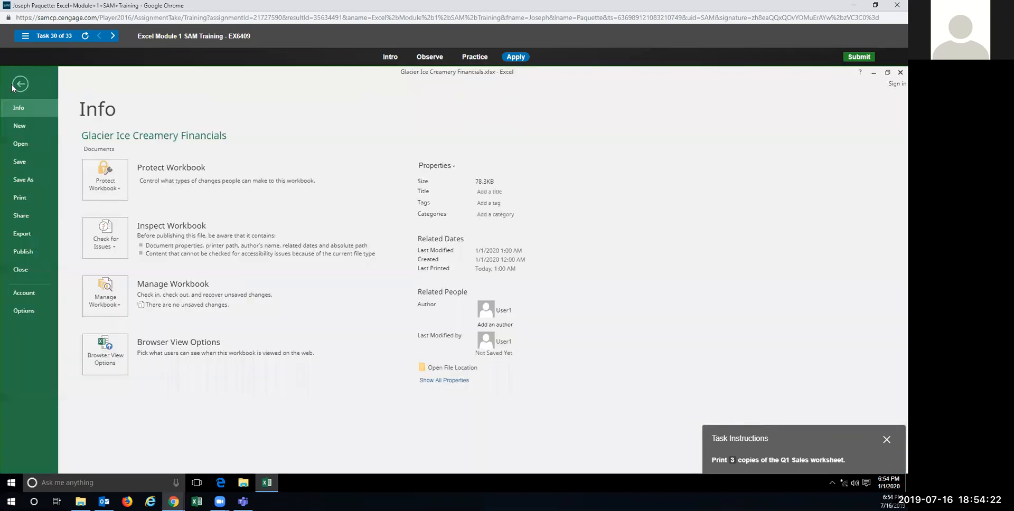
click(30, 199)
click(178, 135)
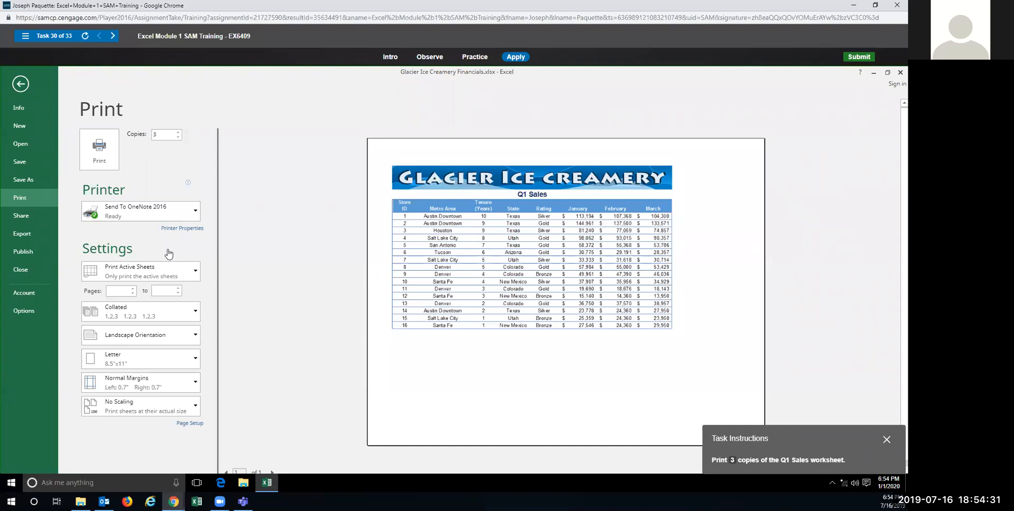
click(99, 152)
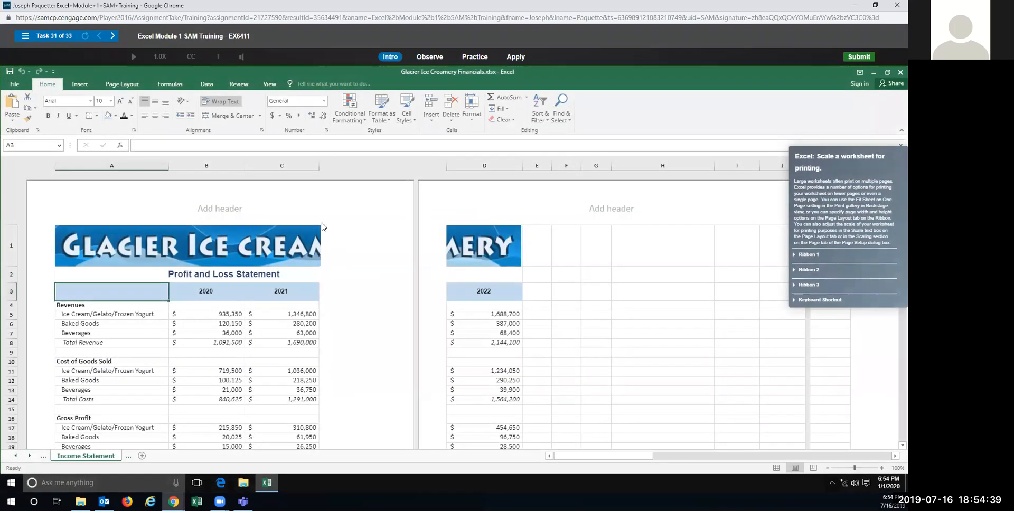
Step: In Practice mode, enter 90% in the Page Layout Scale box for the Income Statement sheet
click(480, 54)
click(452, 270)
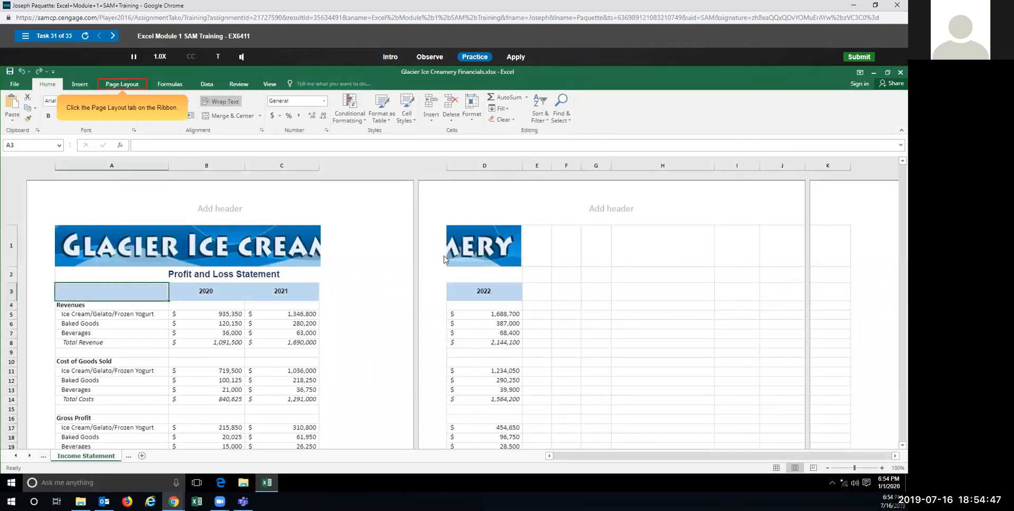
click(117, 85)
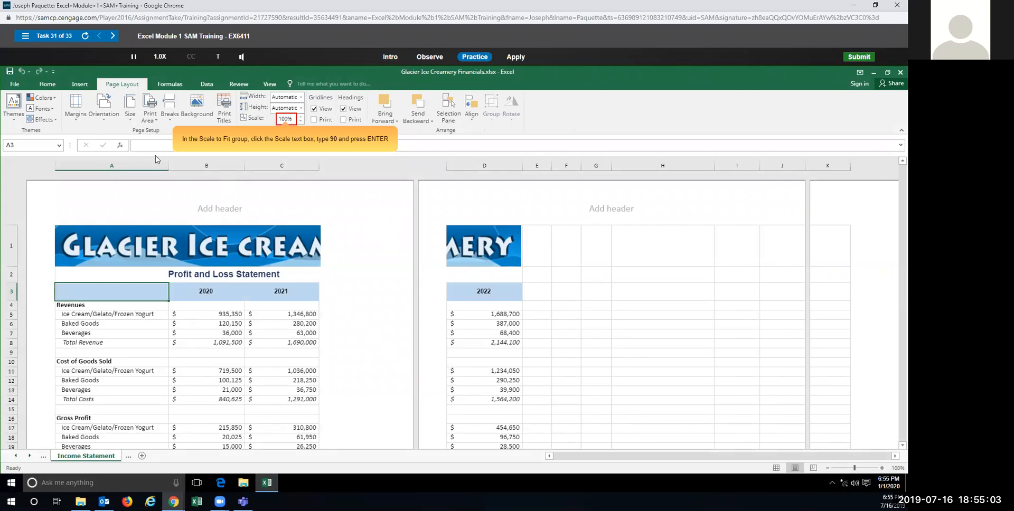
click(290, 118)
text(90)
key(Return)
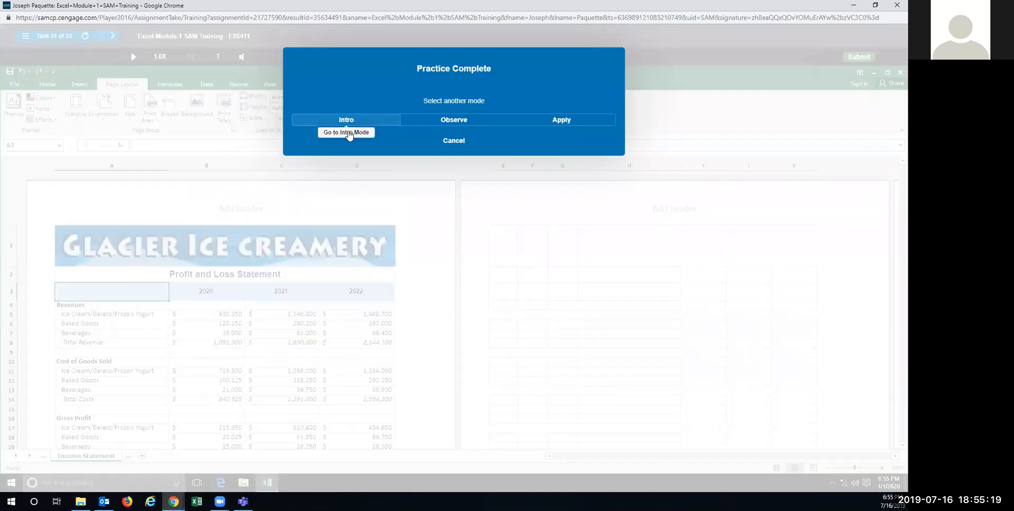
Step: In Apply mode, set the Income Statement worksheet's scale to 90%
click(585, 125)
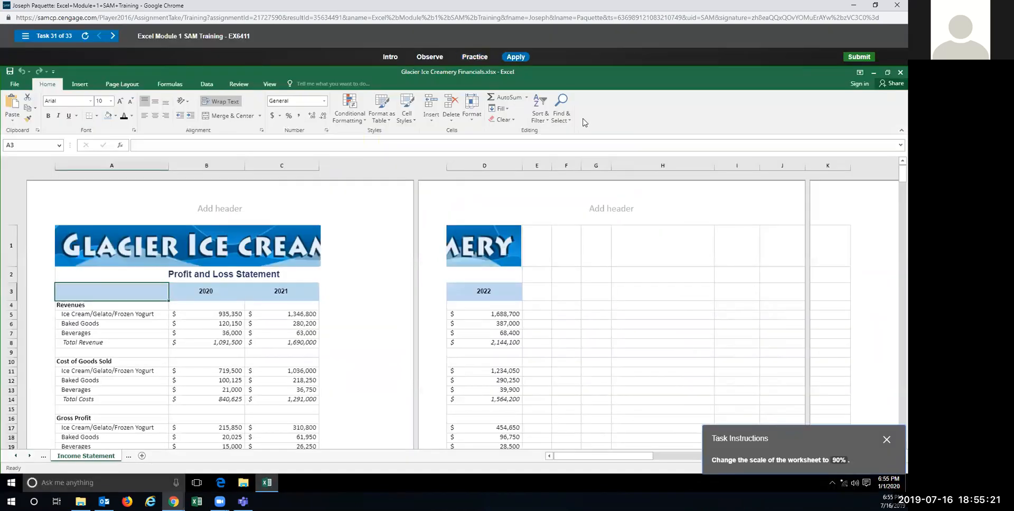
click(112, 86)
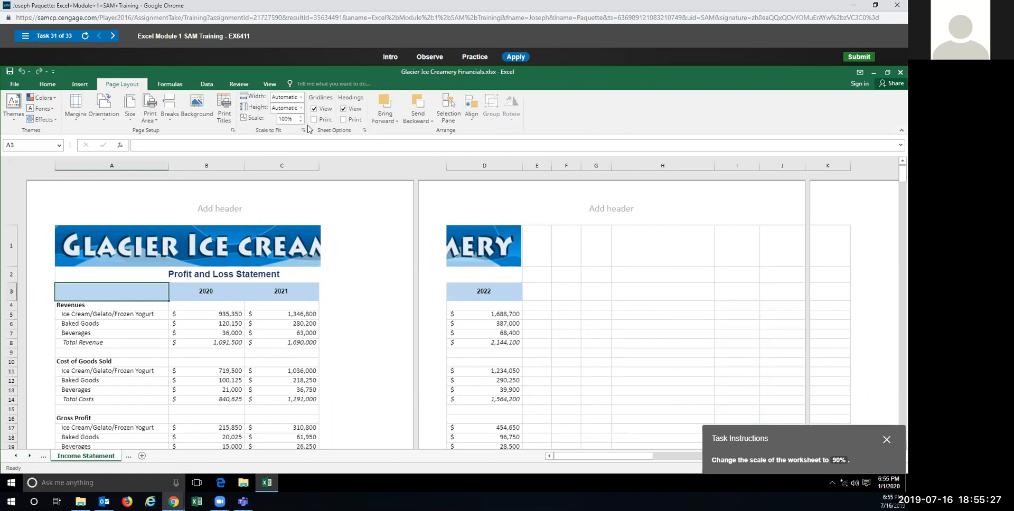
click(301, 121)
click(300, 121)
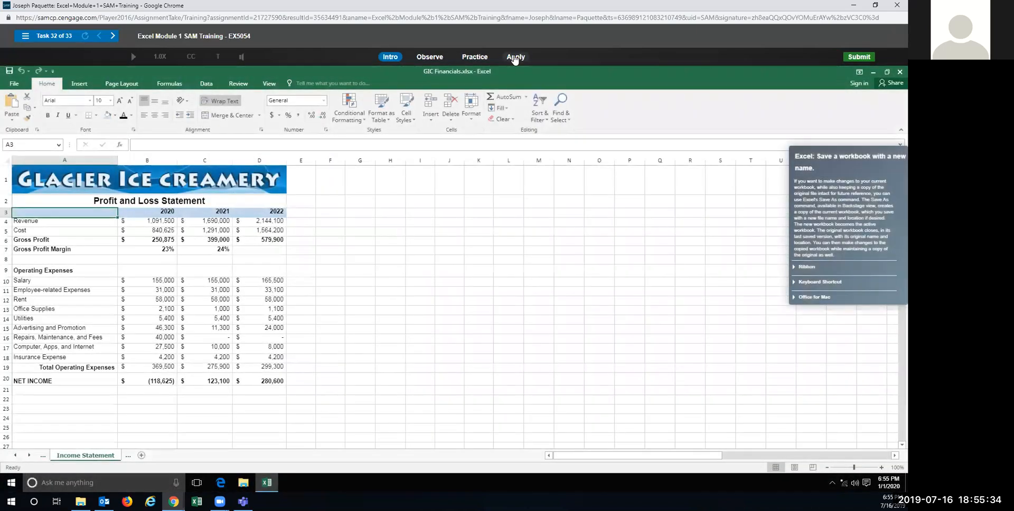
Step: In practice mode, save GIC Financials to Documents as 'GIC Income Statement'
click(475, 57)
click(444, 259)
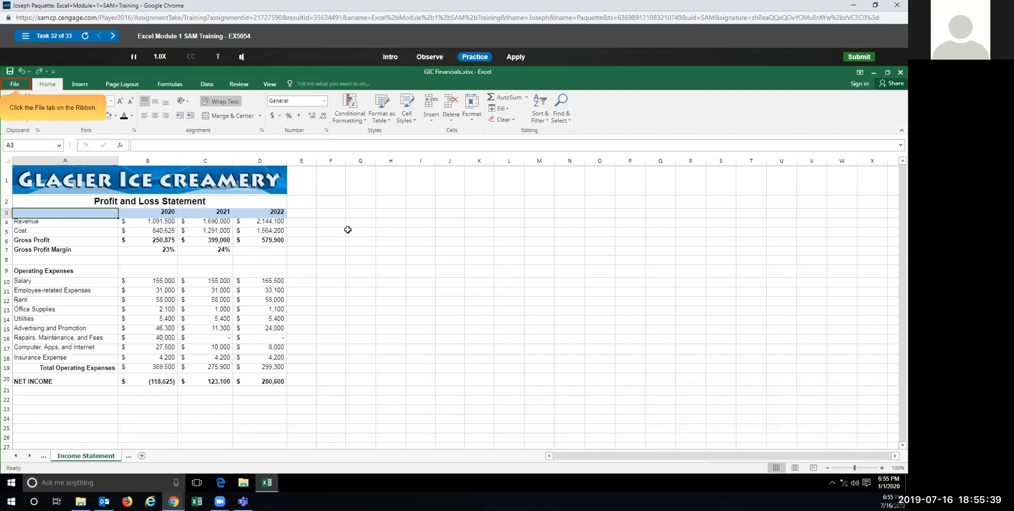
click(11, 84)
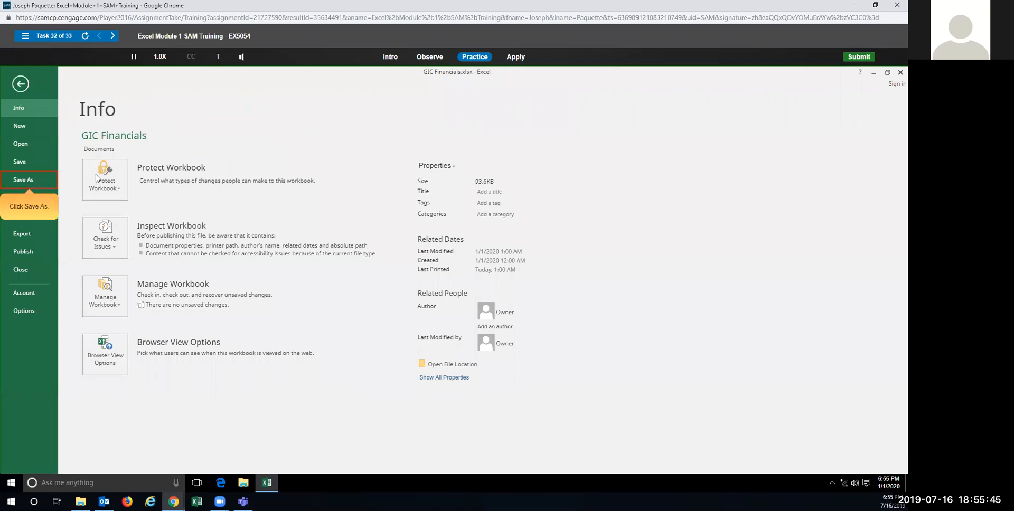
click(32, 180)
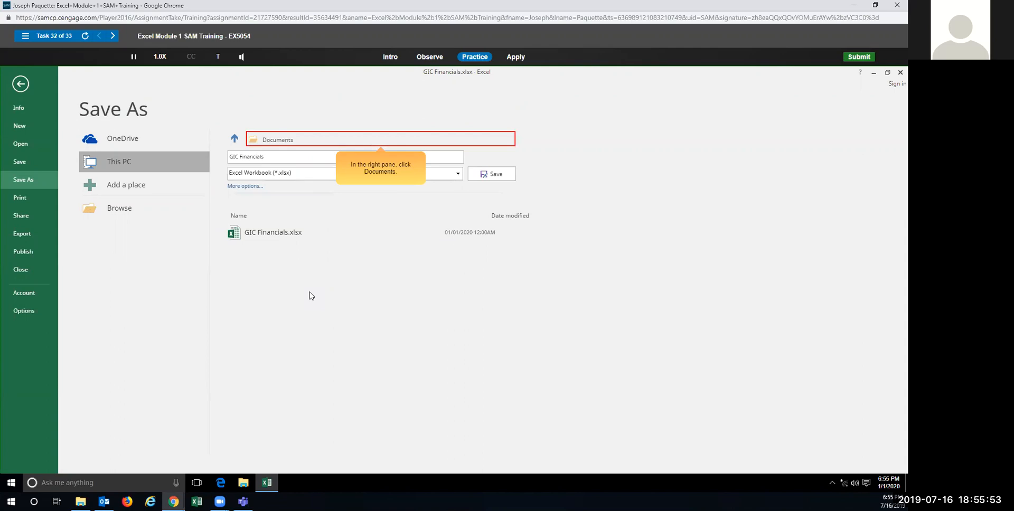
click(289, 141)
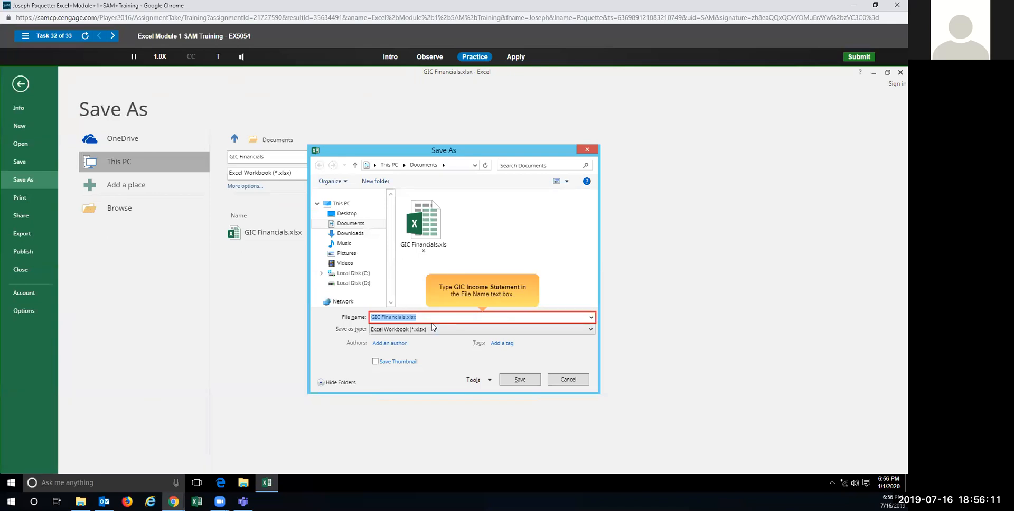
text(GIC Income Statement)
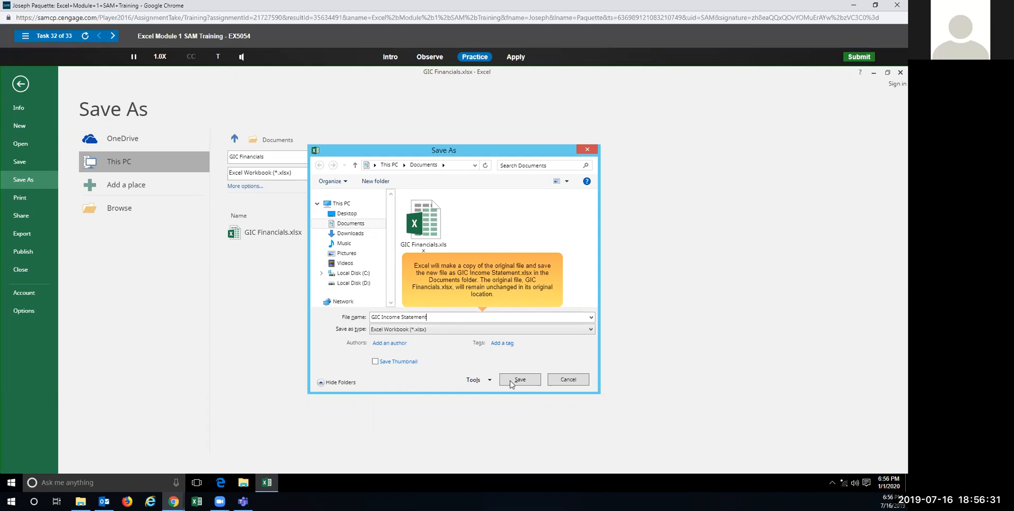
click(368, 48)
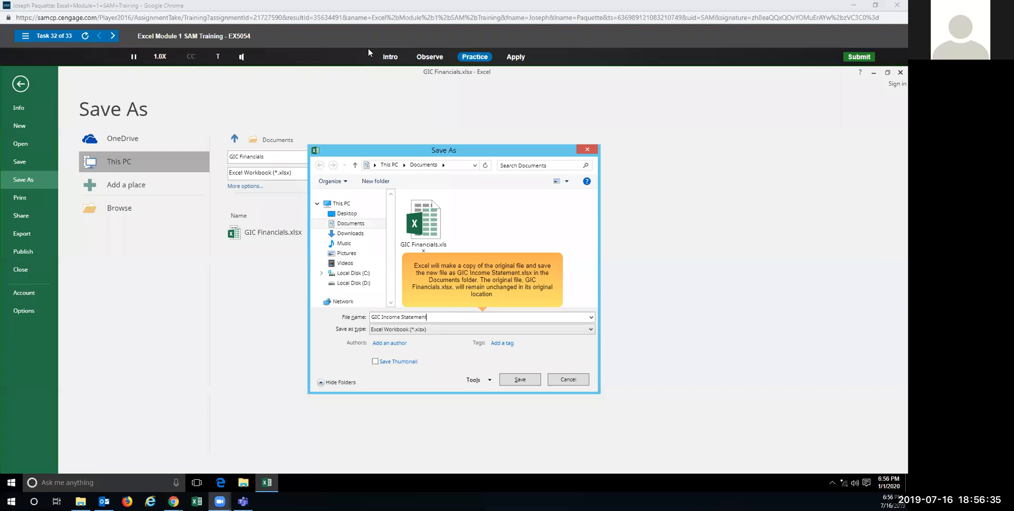
click(521, 380)
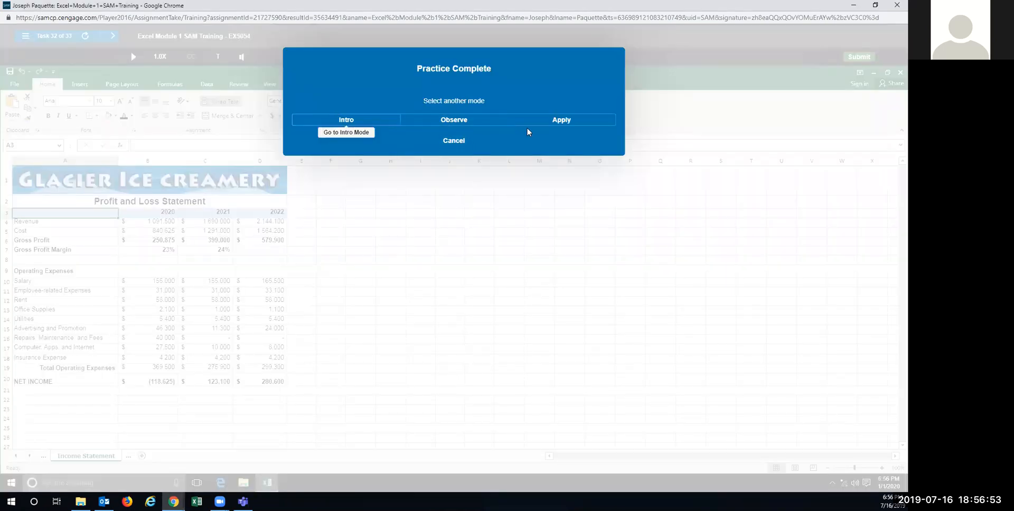
Step: In the graded Apply attempt, Save As 'GIC Income Statement' in the Documents folder
click(545, 125)
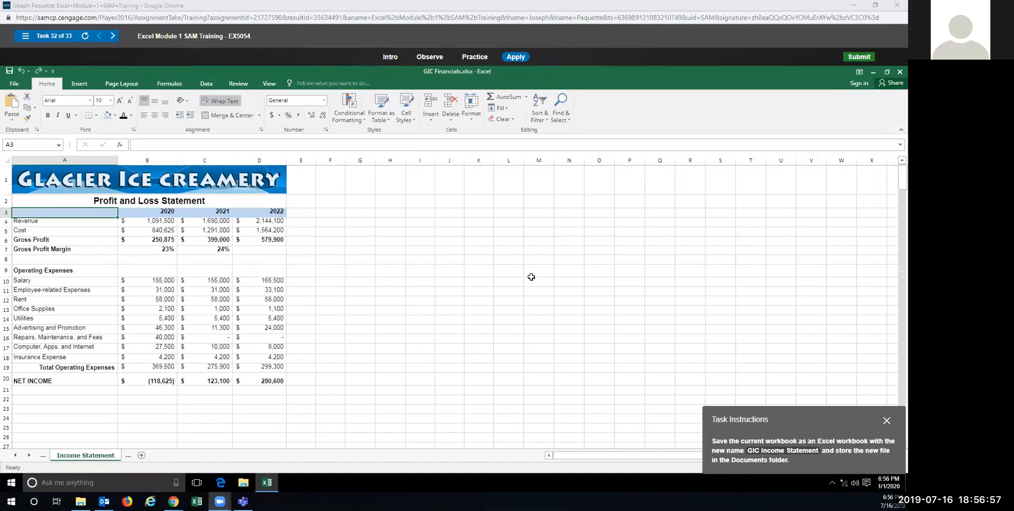
click(14, 84)
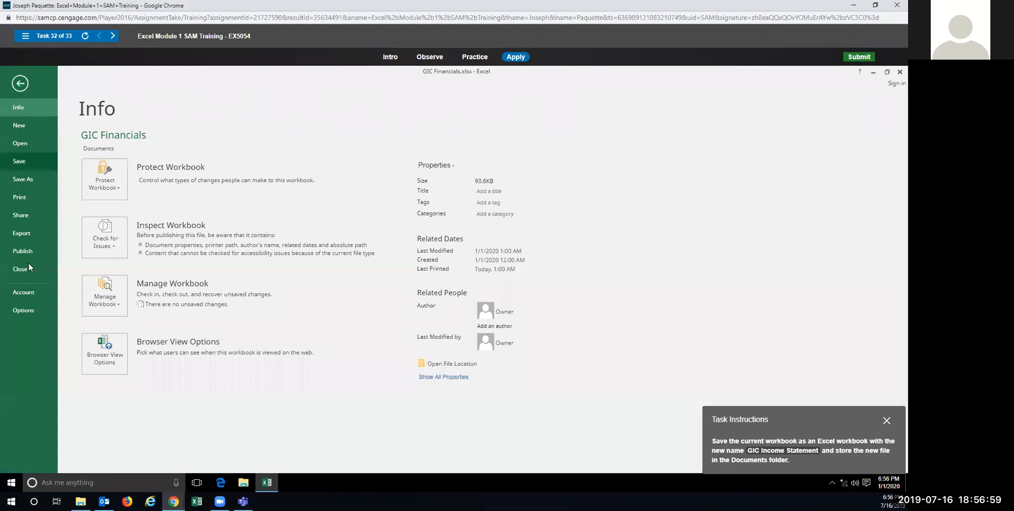
click(17, 180)
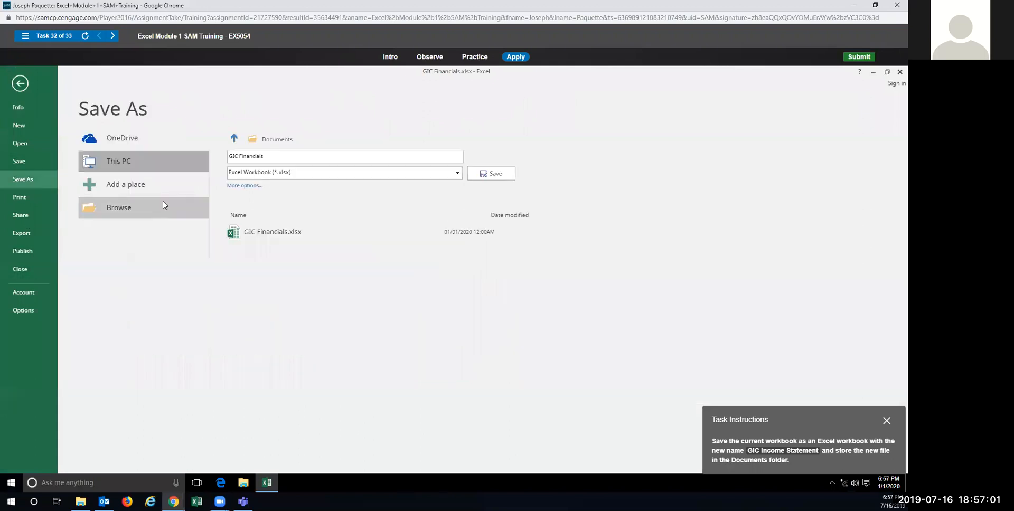
click(268, 141)
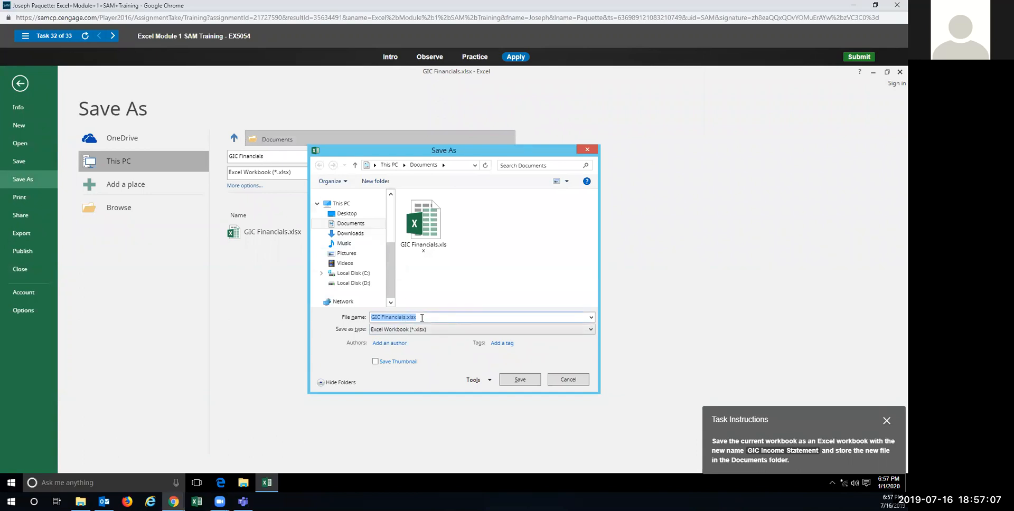
text(GIC Income Statement)
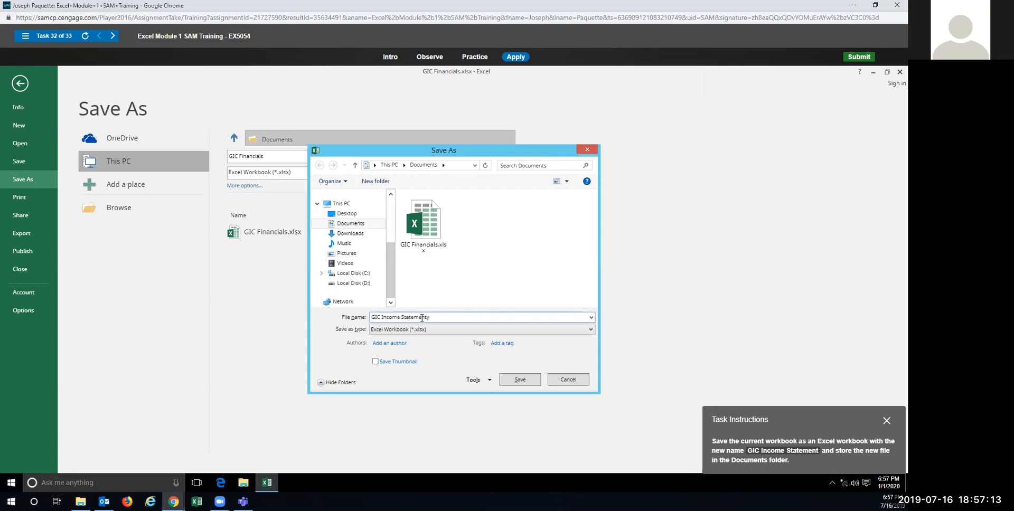
click(517, 380)
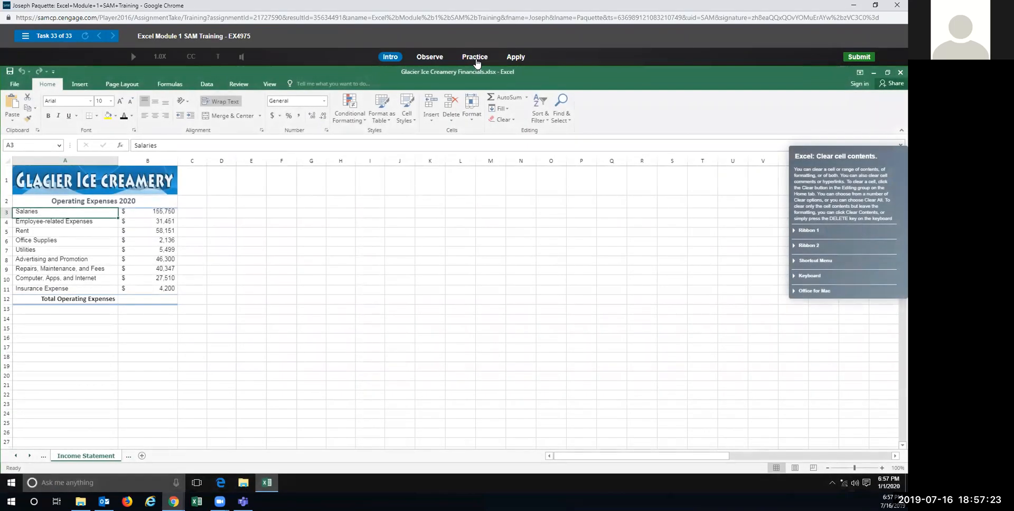
Step: In practice mode, remove the Utilities amount from cell B7 with Clear Contents
click(474, 57)
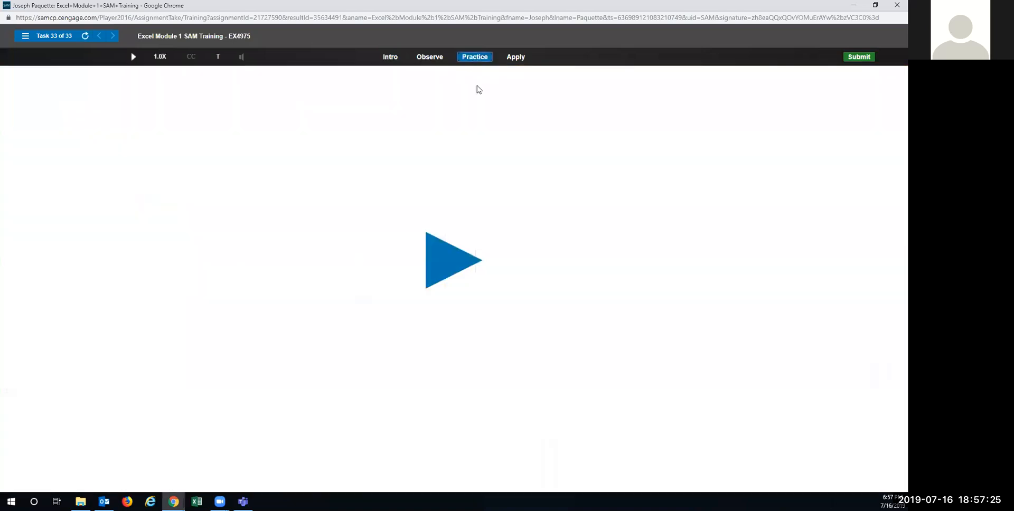
click(446, 270)
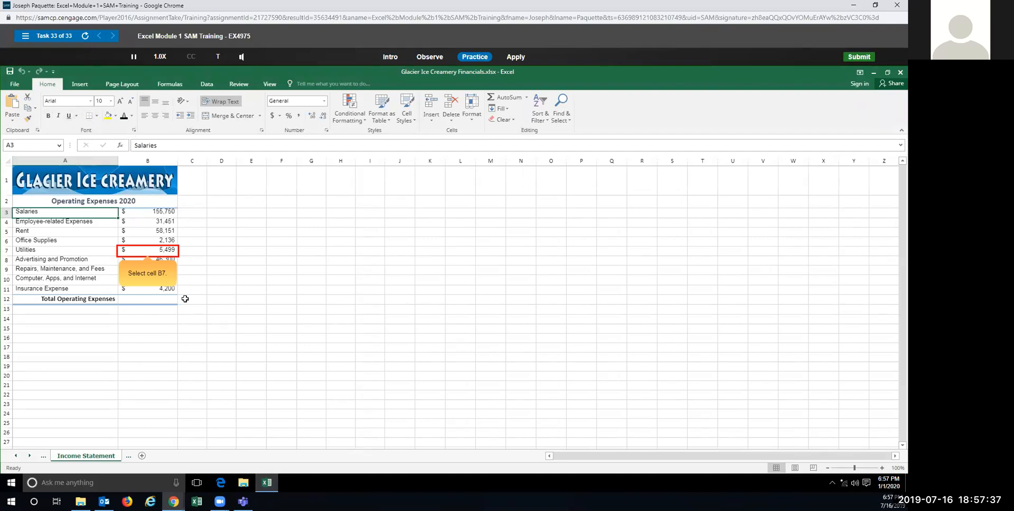
click(149, 252)
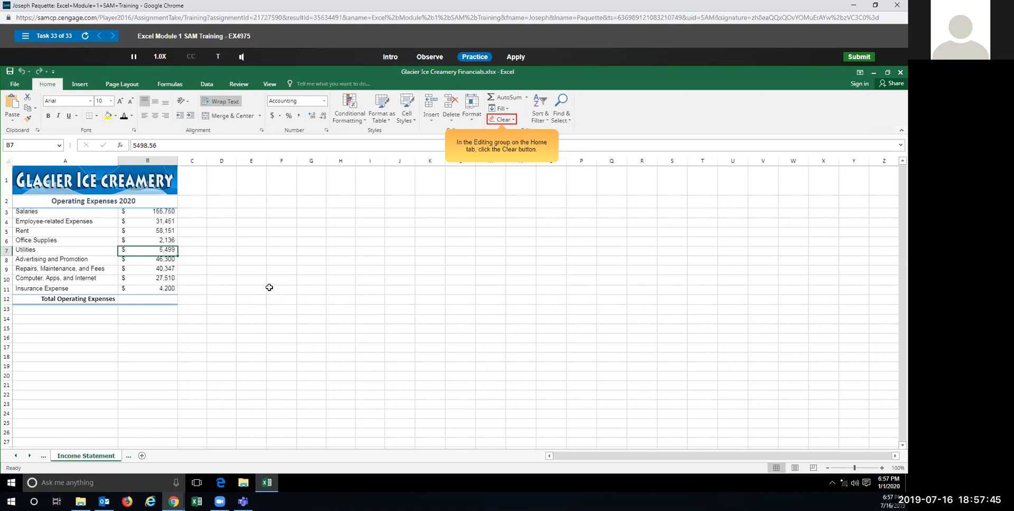
click(502, 120)
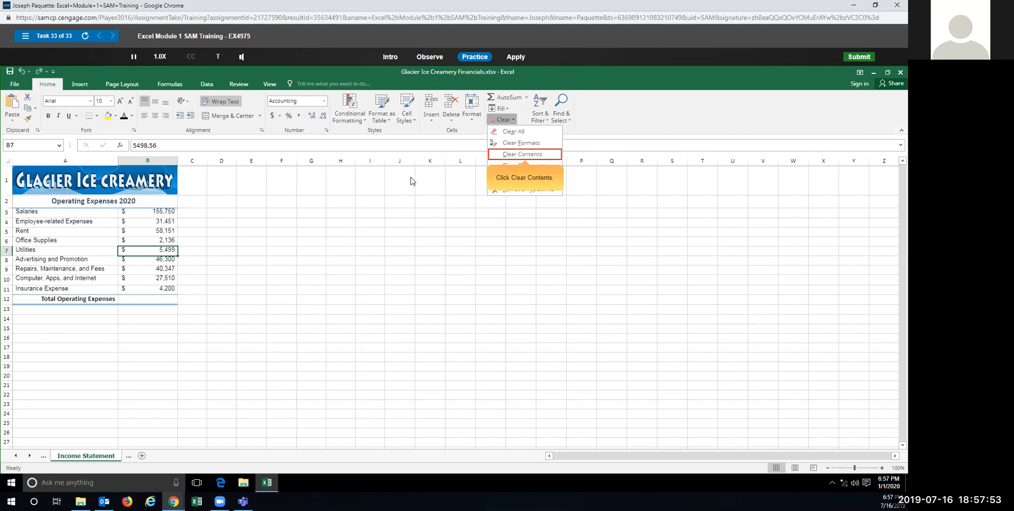
click(500, 154)
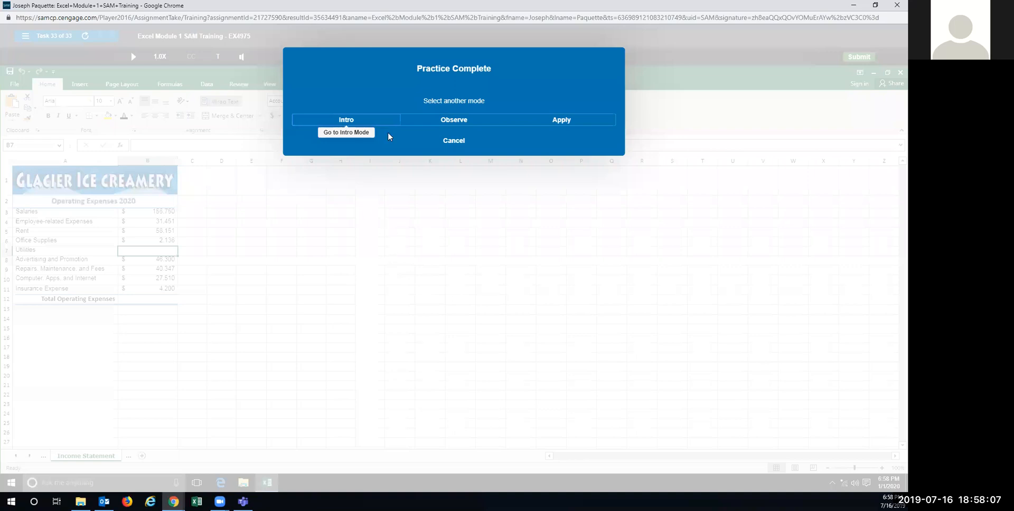
Step: Repeat Clear Contents on cell B7 in the graded Apply attempt
click(554, 123)
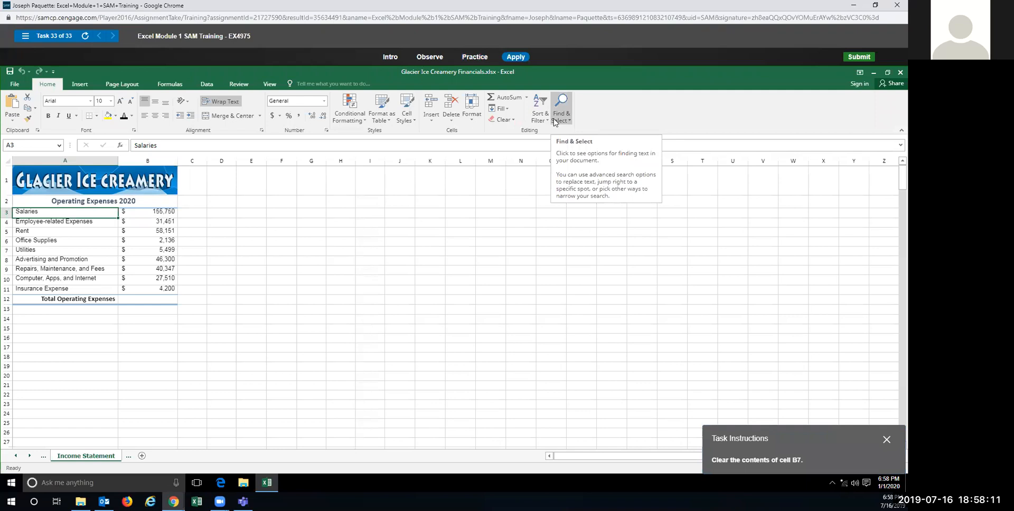
click(140, 253)
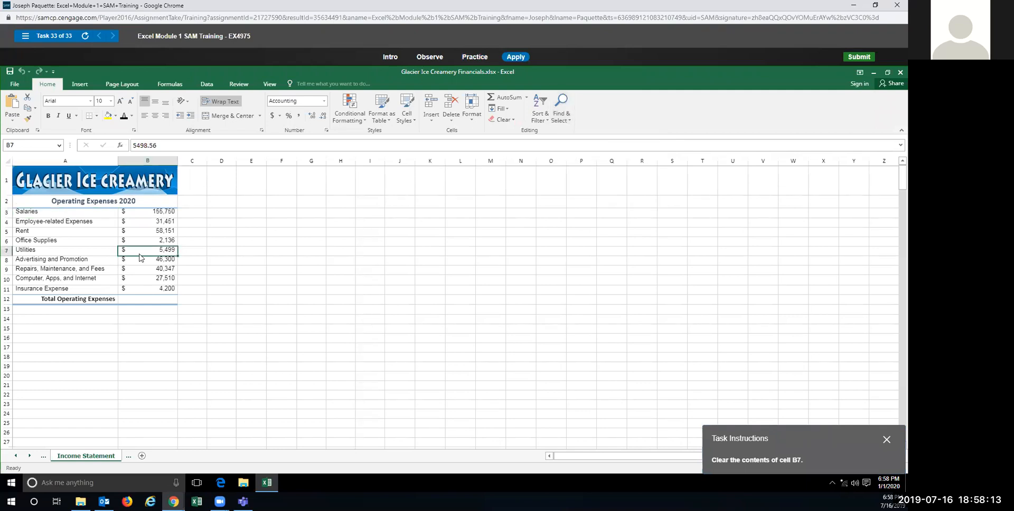
click(512, 121)
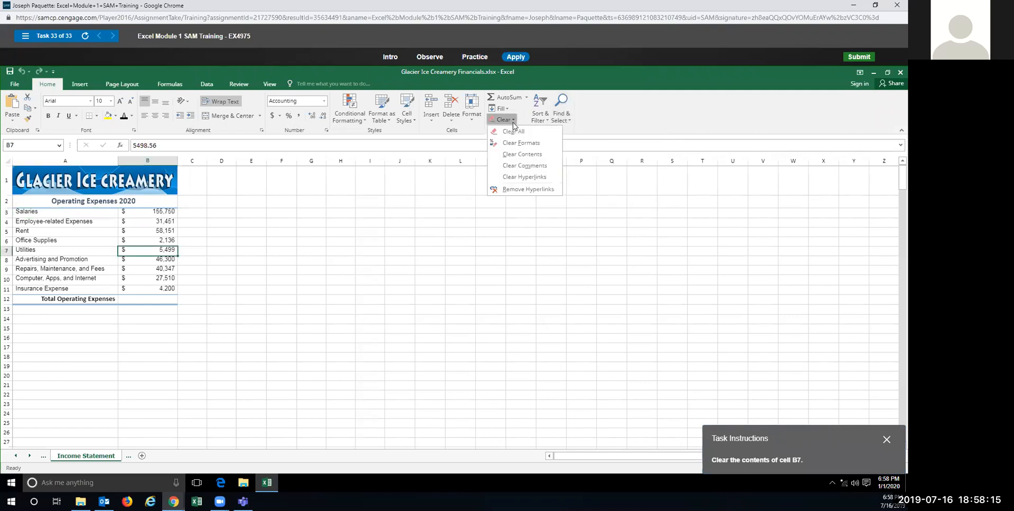
click(513, 155)
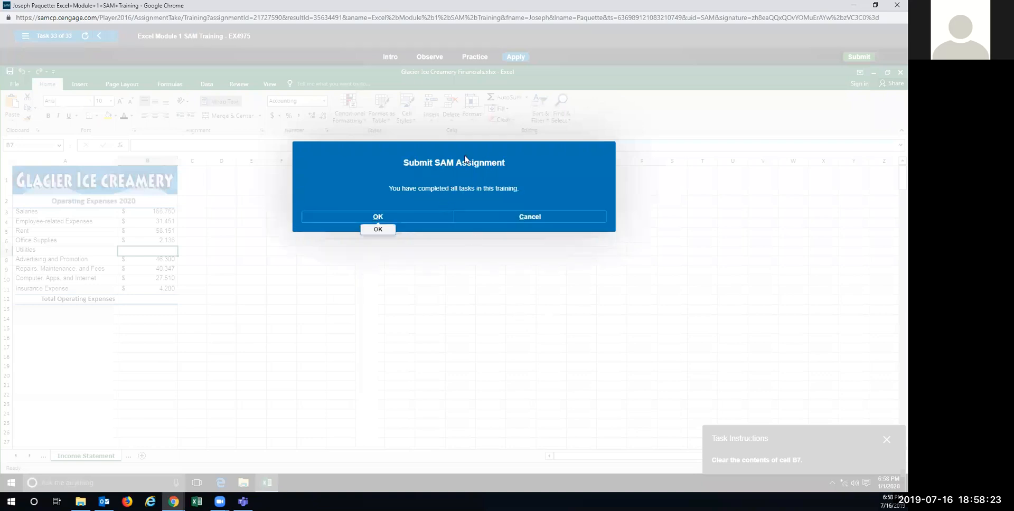
Step: Confirm the SAM submission, dismiss the summary and notice, and close the MindTap page
click(399, 218)
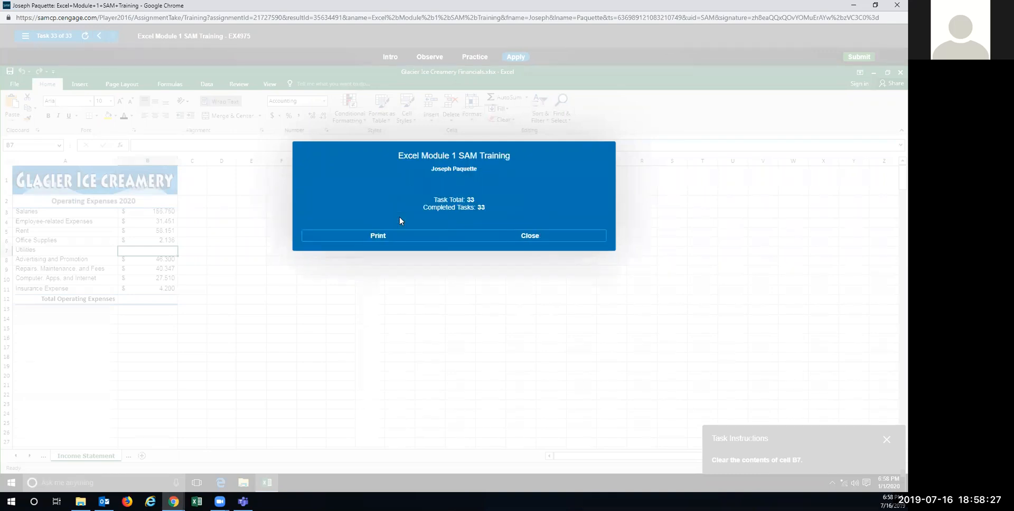
click(515, 236)
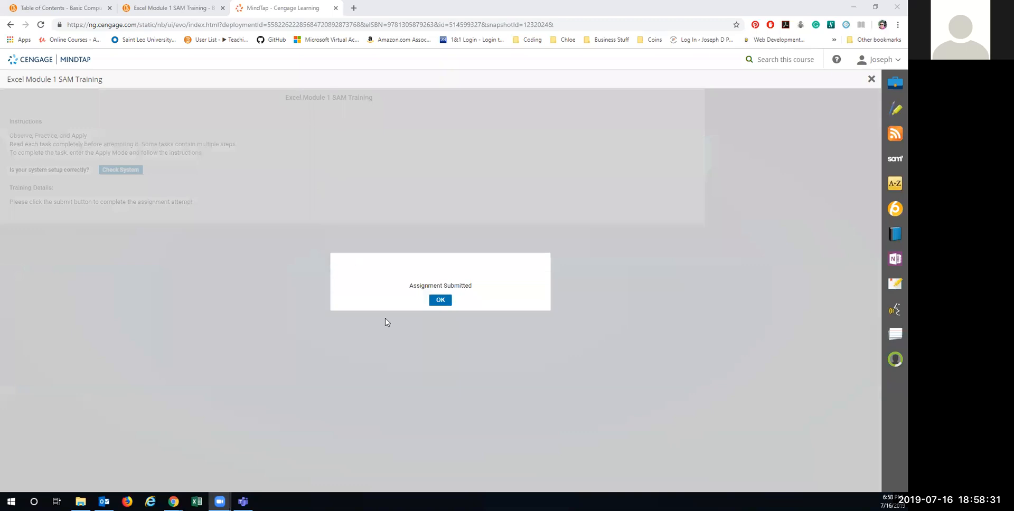
click(440, 301)
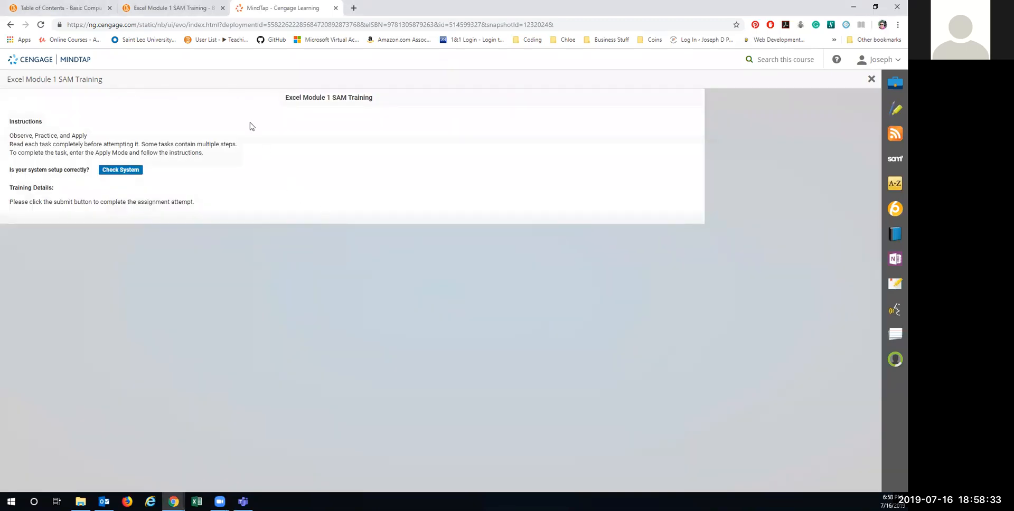
drag(243, 10, 243, 108)
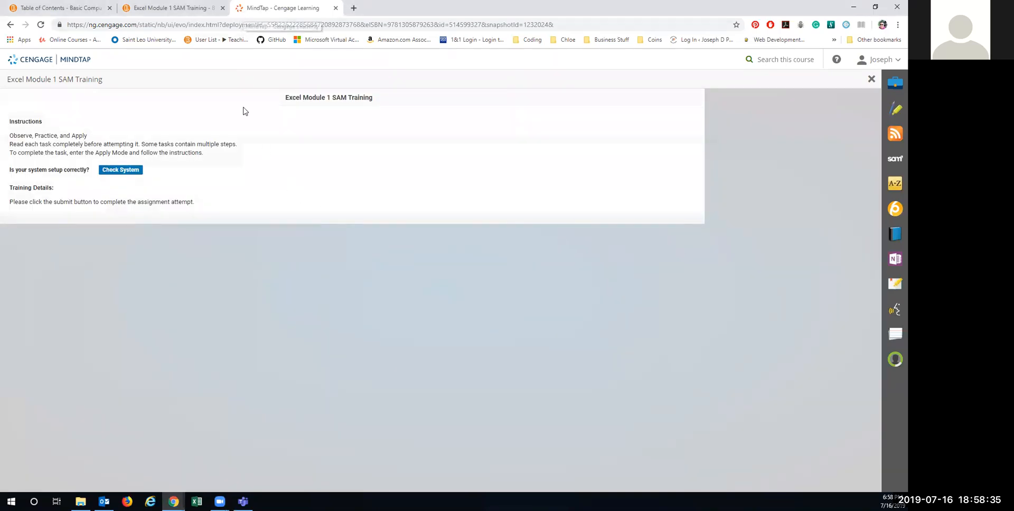
click(893, 5)
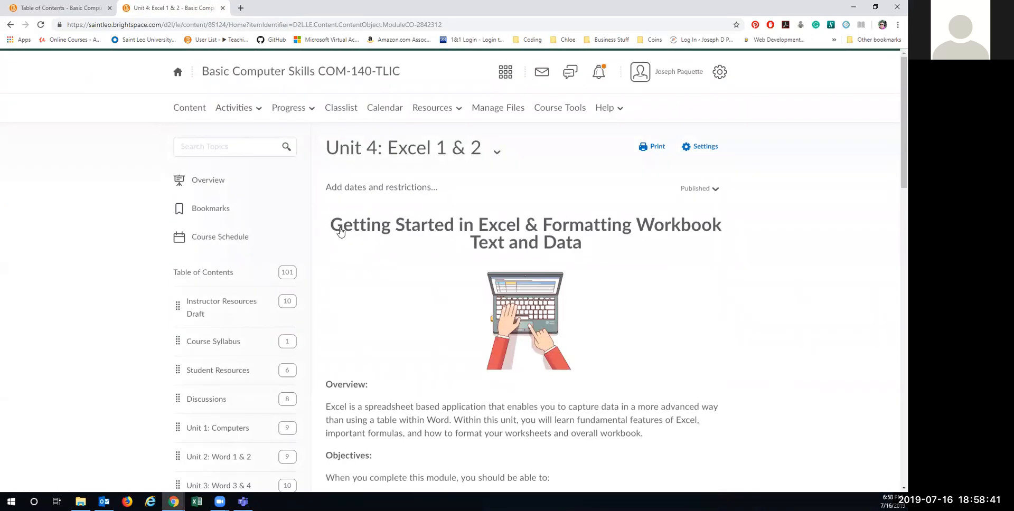
Step: Scroll down to Homework and open the Excel Module 1 SAM Project 1 link
scroll(392, 291, down, 3)
scroll(392, 291, down, 10)
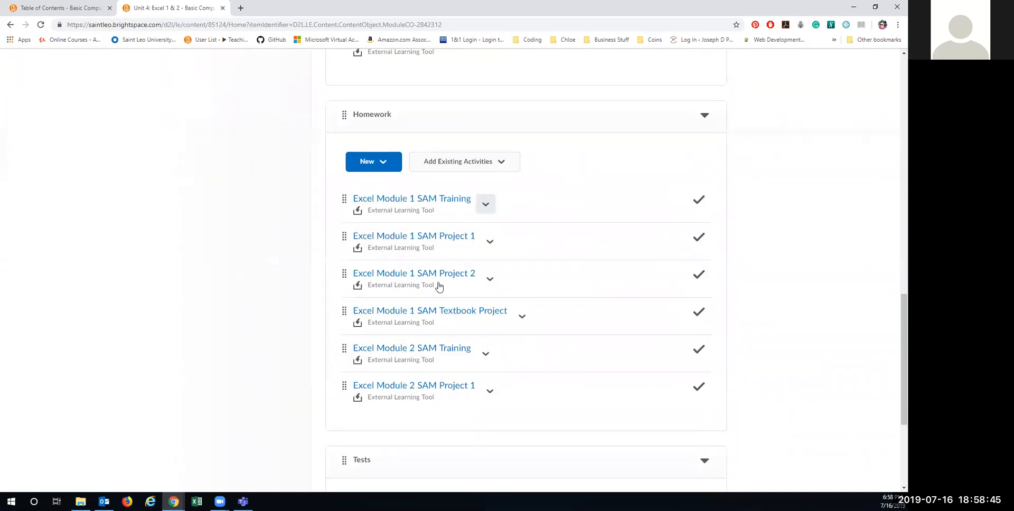
click(438, 238)
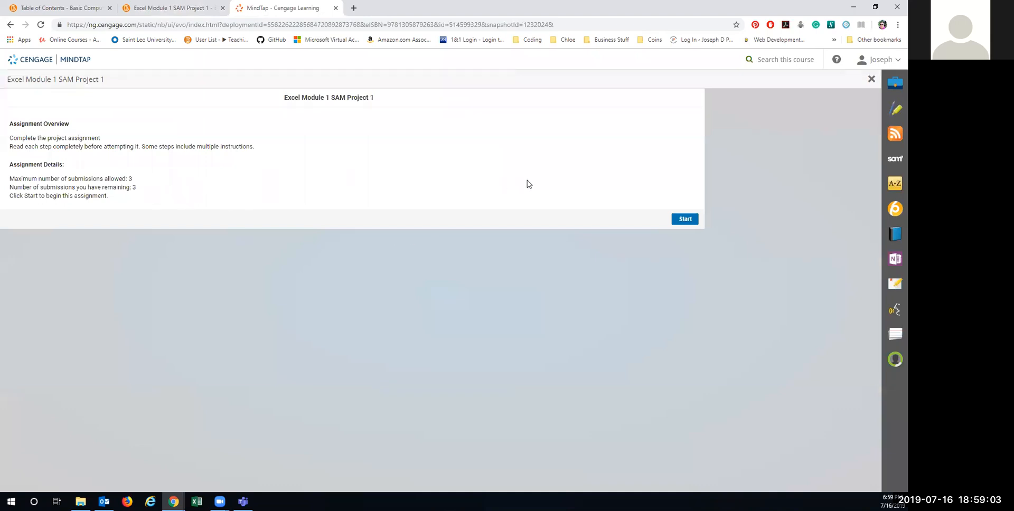
Step: Start the project, download the Instruction and Start files, and open Instructions_NP_EX16_1a.docx
click(684, 220)
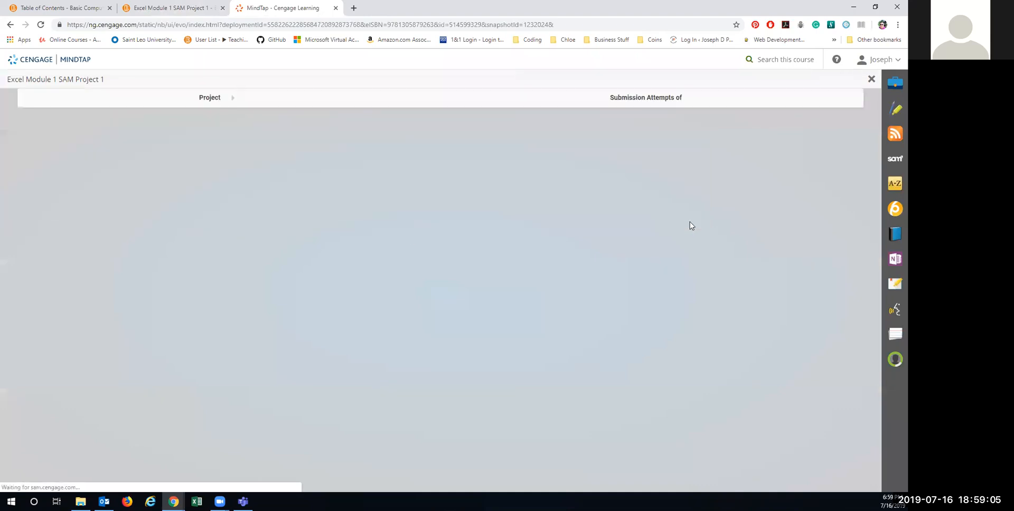
click(356, 242)
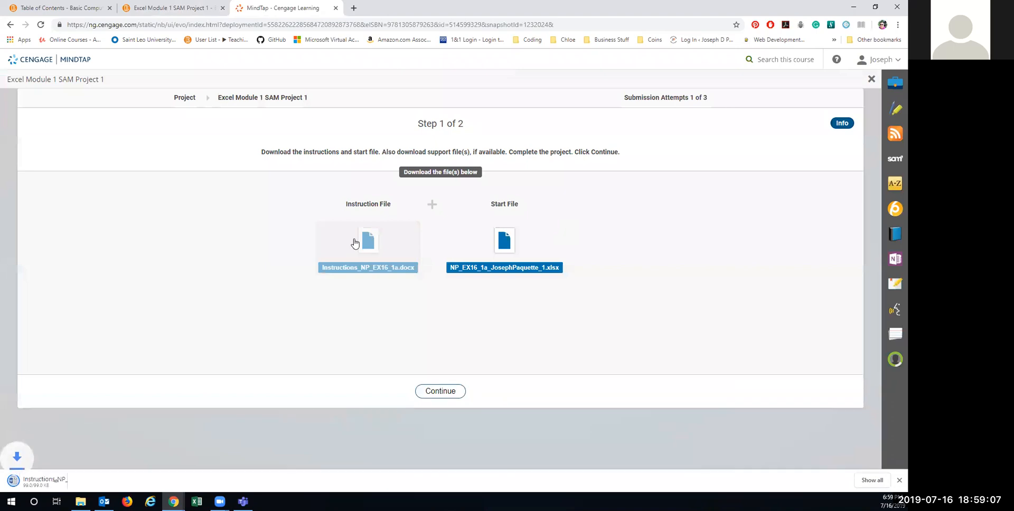
click(503, 241)
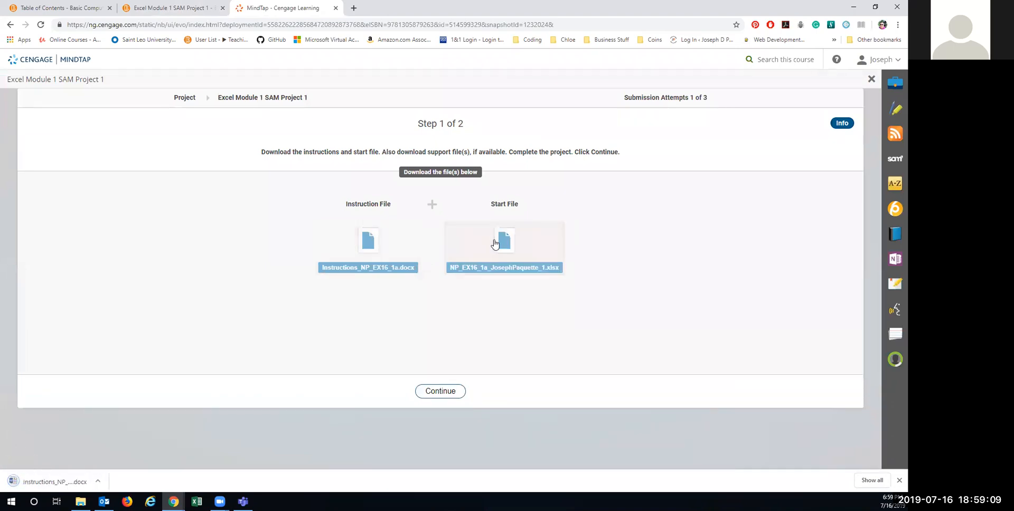
click(149, 481)
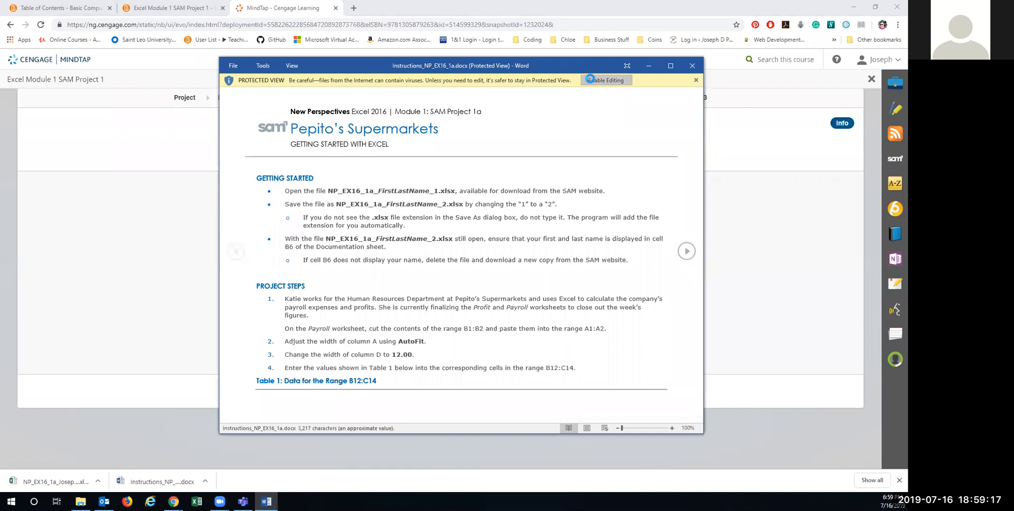
Step: Enable editing of the instructions, then move the Word window left and narrow it
click(587, 81)
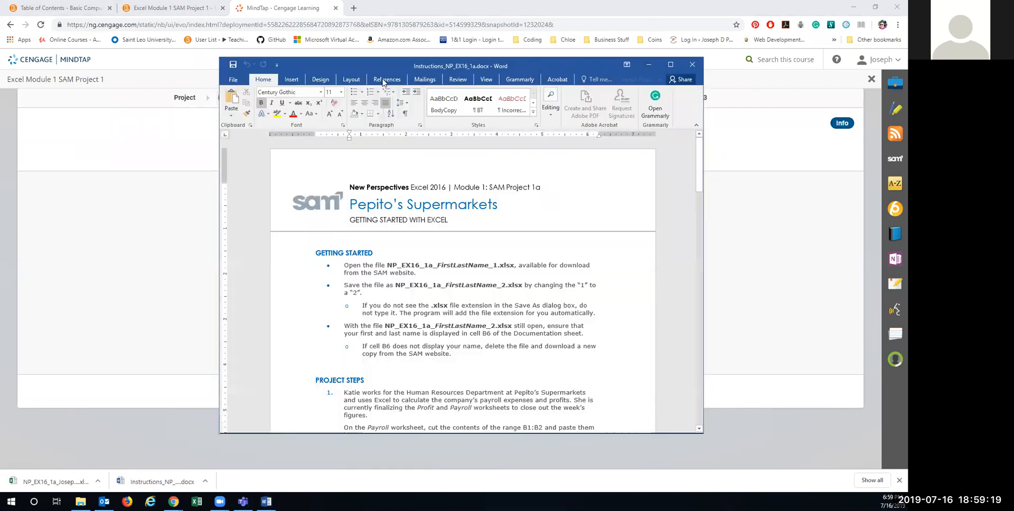
click(518, 65)
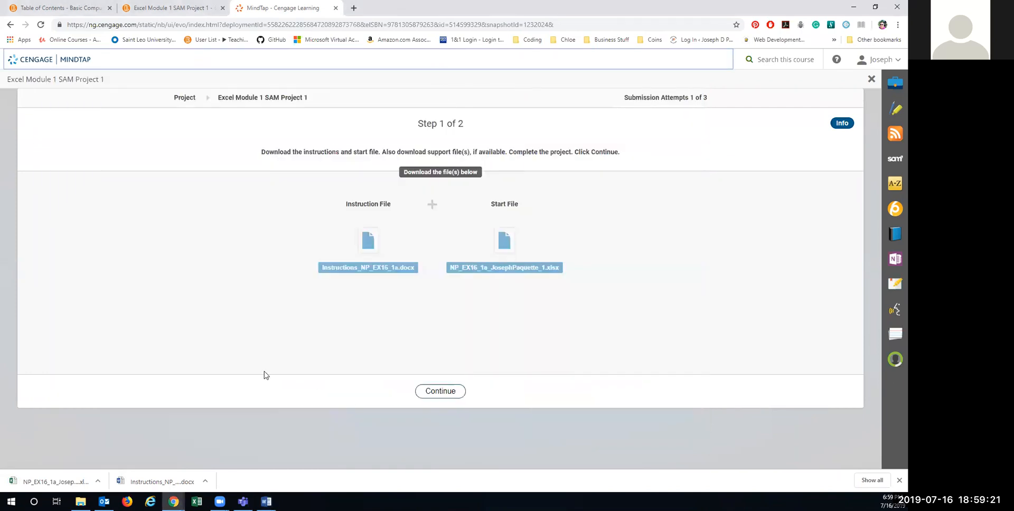
click(266, 501)
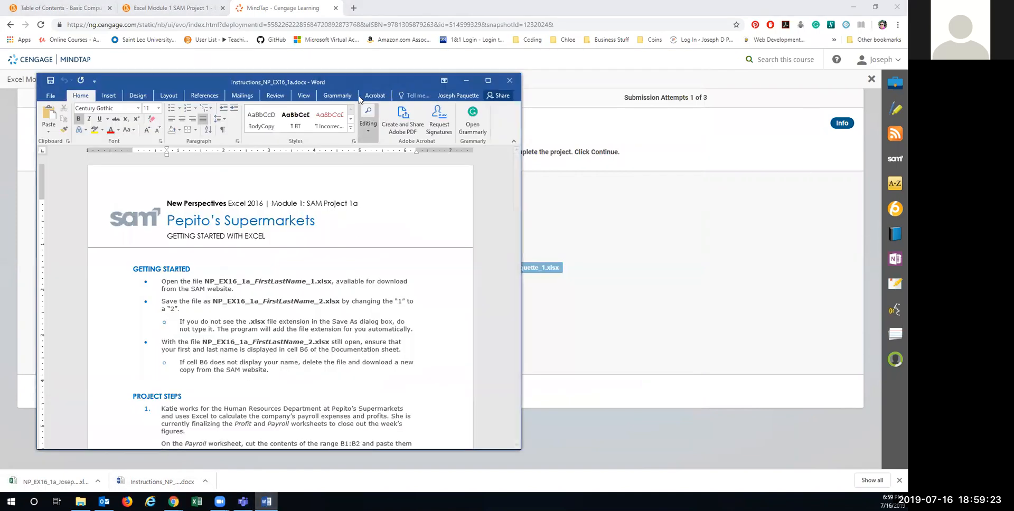
drag(330, 75, 304, 69)
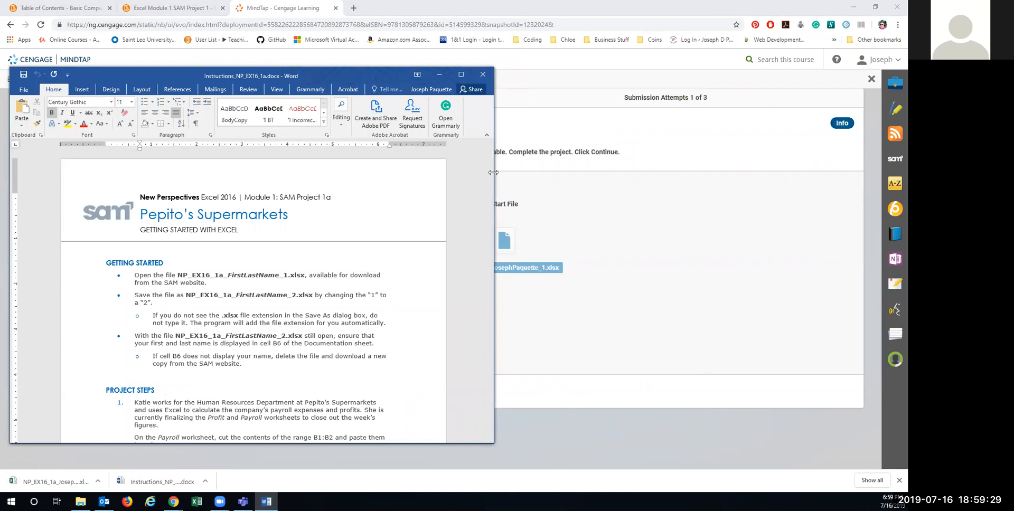
drag(493, 172, 420, 172)
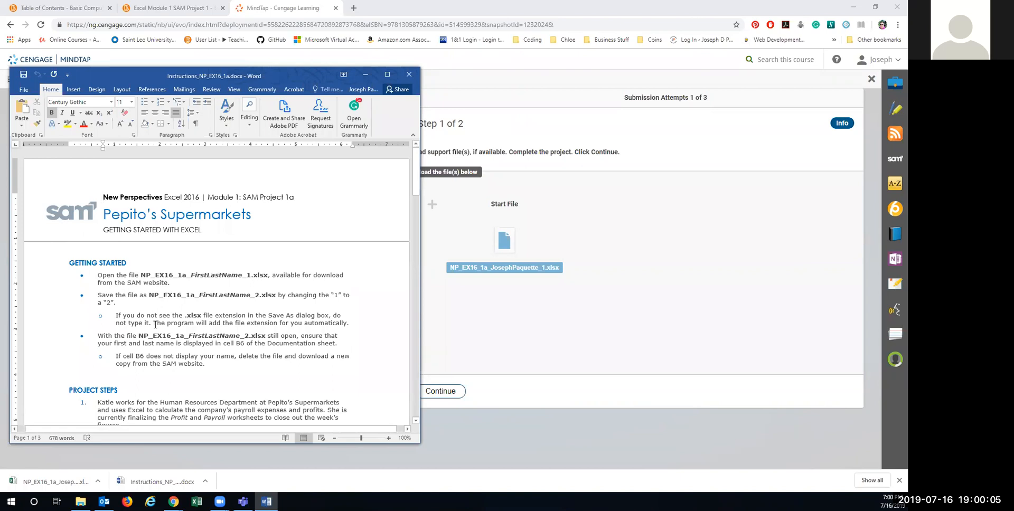
Step: Open the Pepito's Supermarkets start workbook, placing Excel on the right beside Word, and open File
click(51, 482)
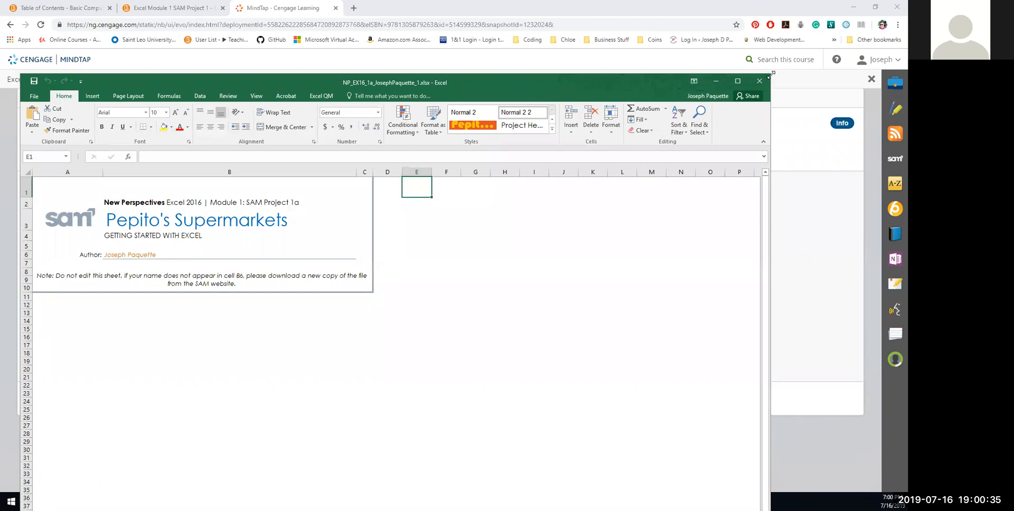
drag(769, 74, 554, 99)
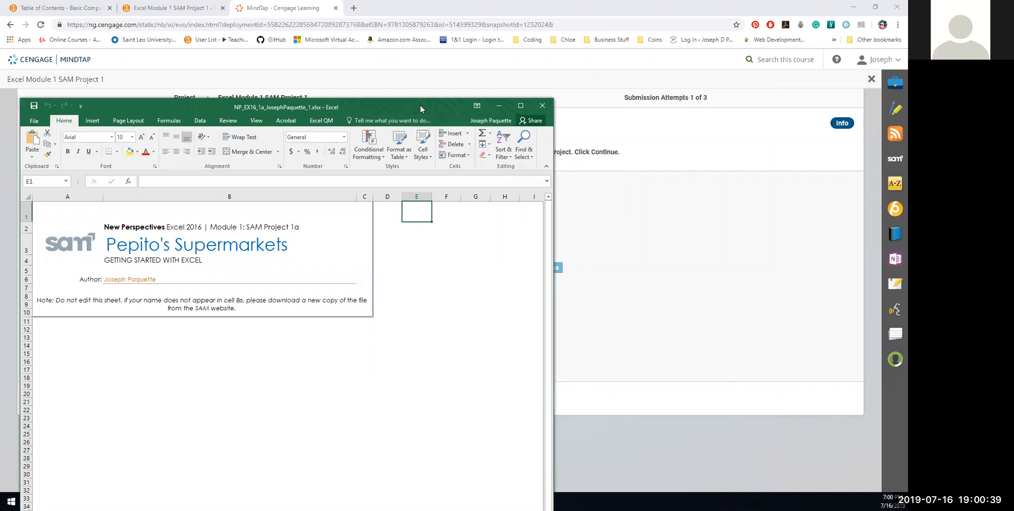
drag(420, 105, 773, 38)
click(265, 502)
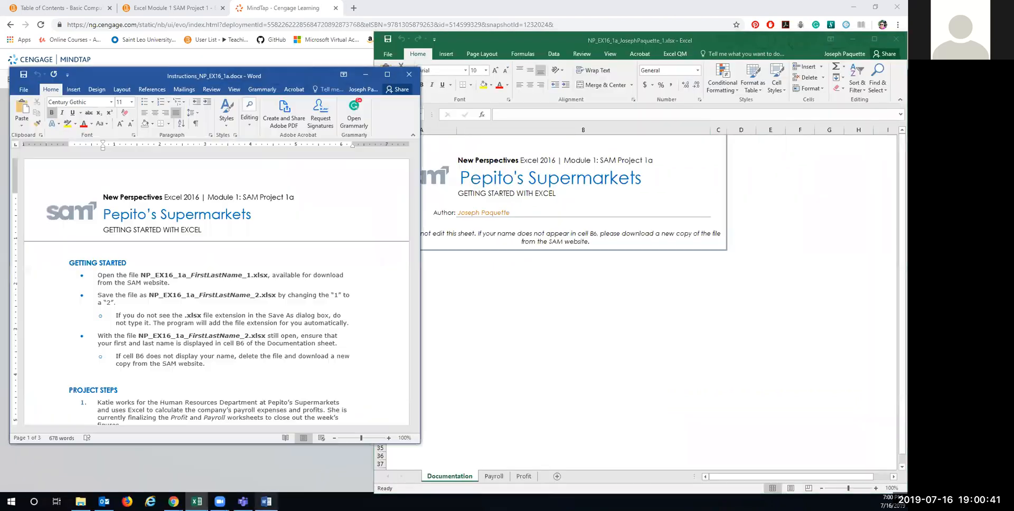
drag(287, 74, 247, 79)
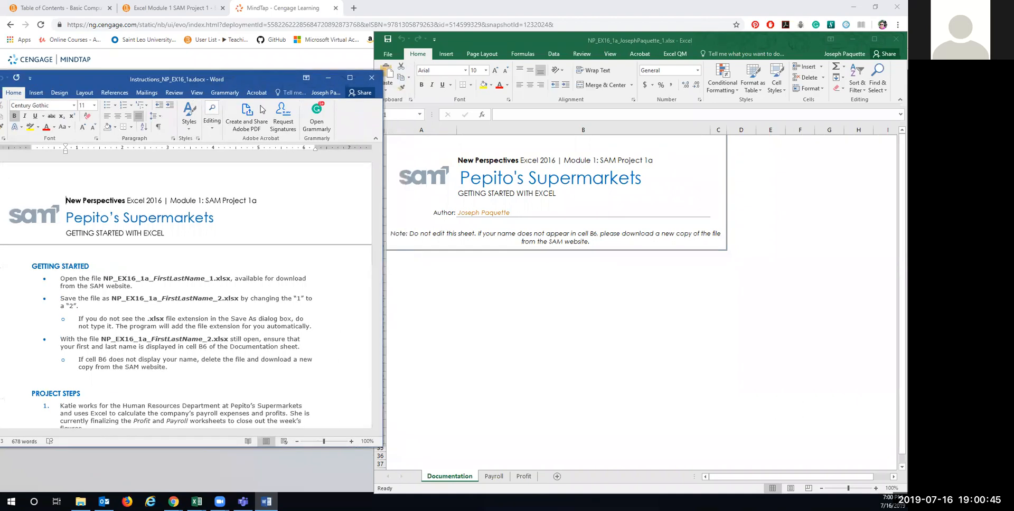
click(627, 76)
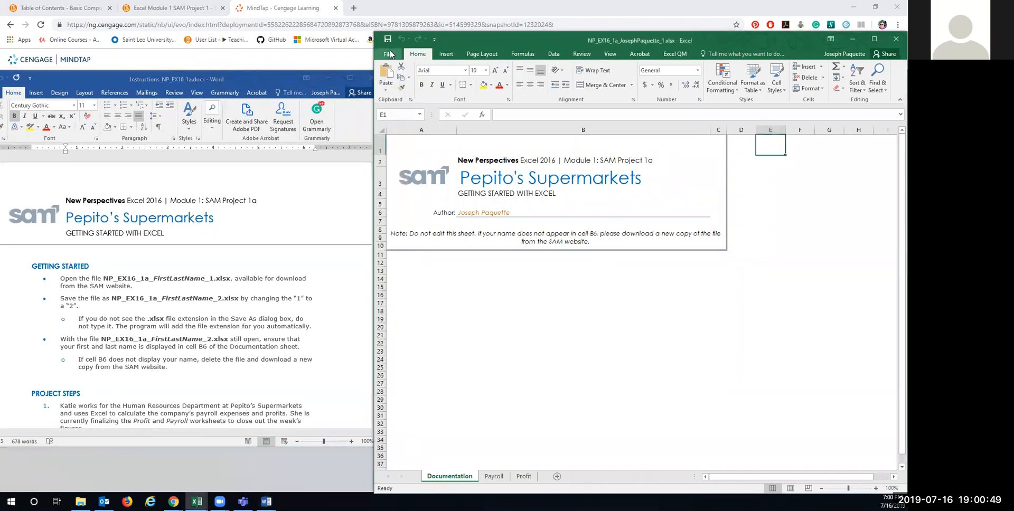
click(390, 54)
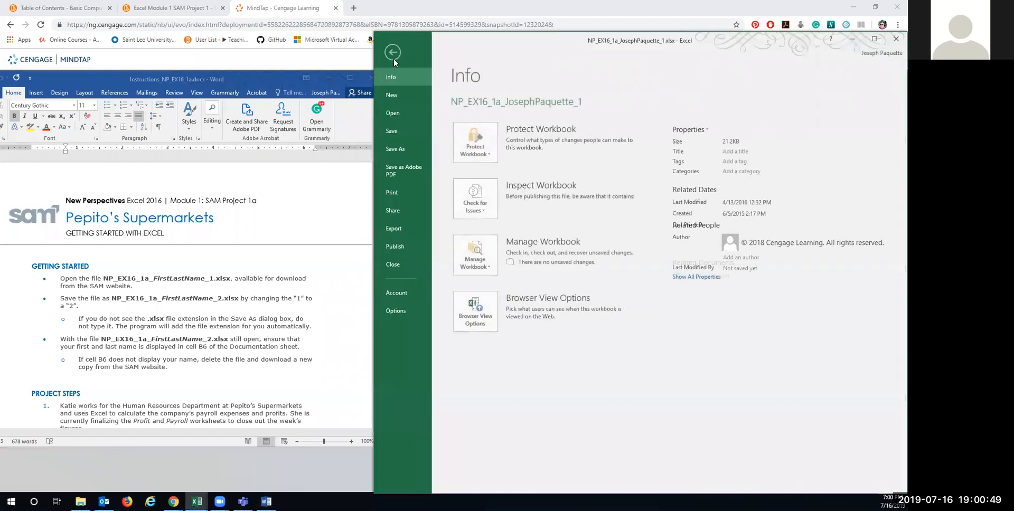
Step: Save the workbook in Documents as NP_EX16_1a_FirstLastName_2.xlsx
click(401, 149)
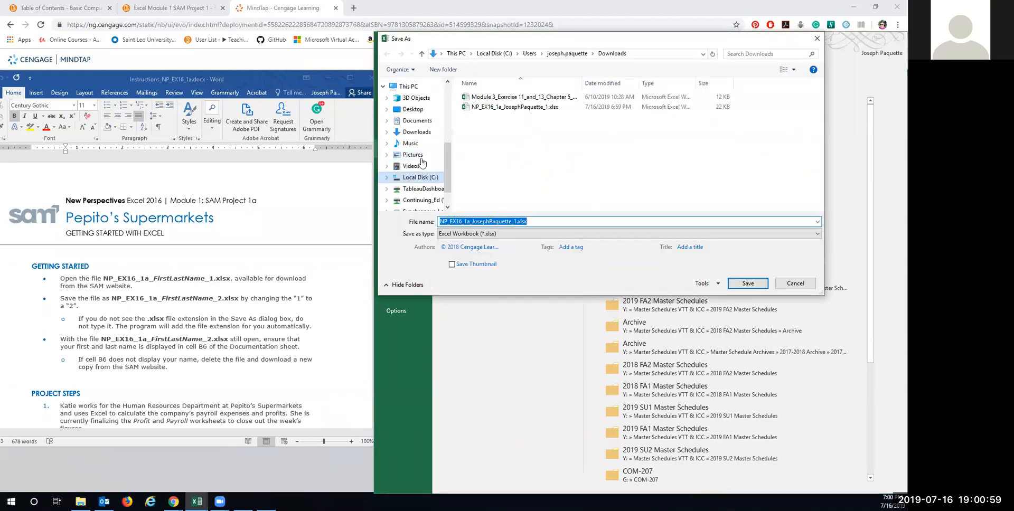
click(417, 120)
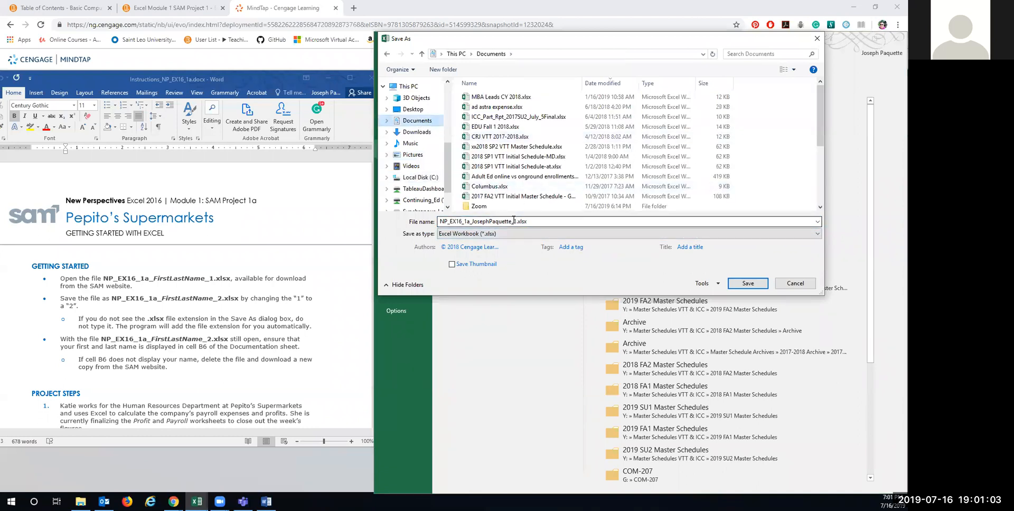
click(513, 220)
drag(513, 221, 518, 220)
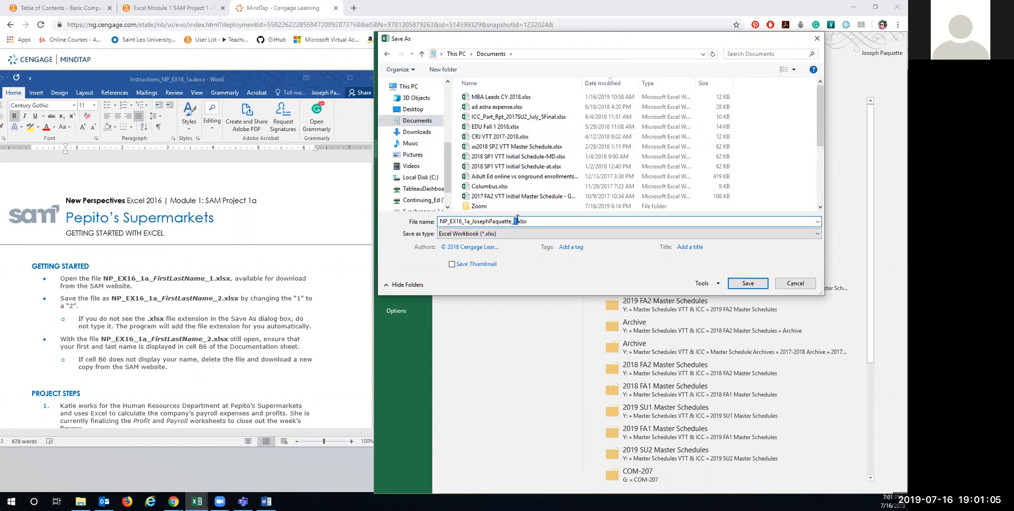
key(Return)
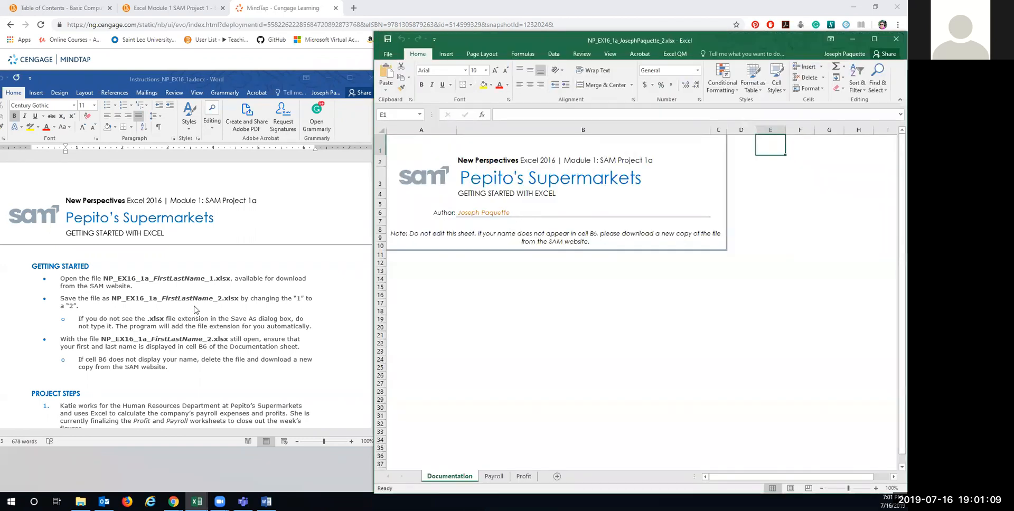
scroll(164, 337, down, 3)
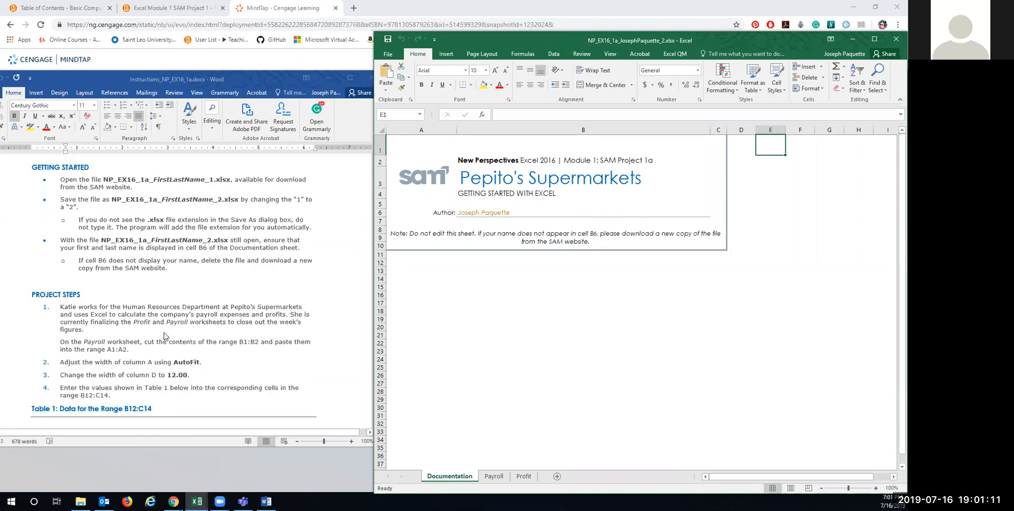
scroll(164, 336, down, 2)
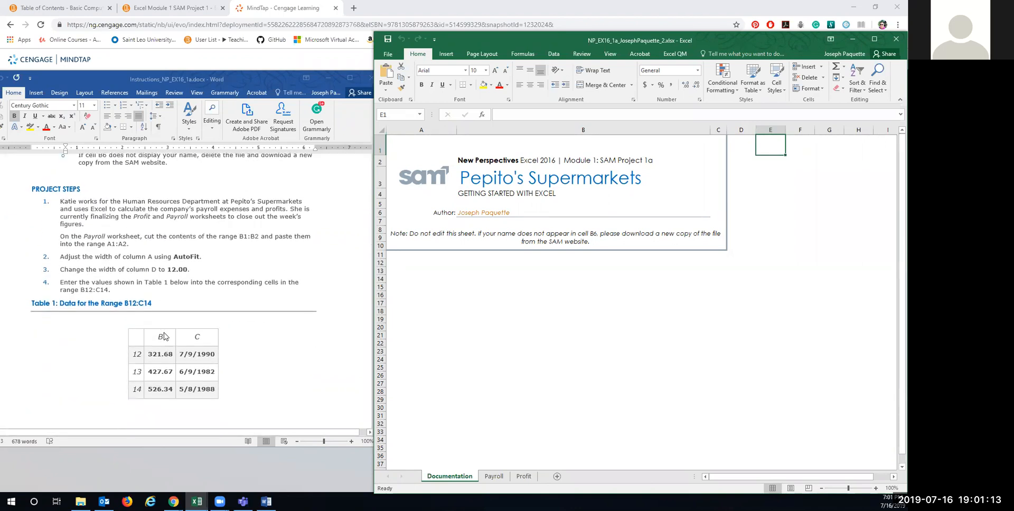
scroll(163, 336, up, 1)
scroll(165, 336, up, 2)
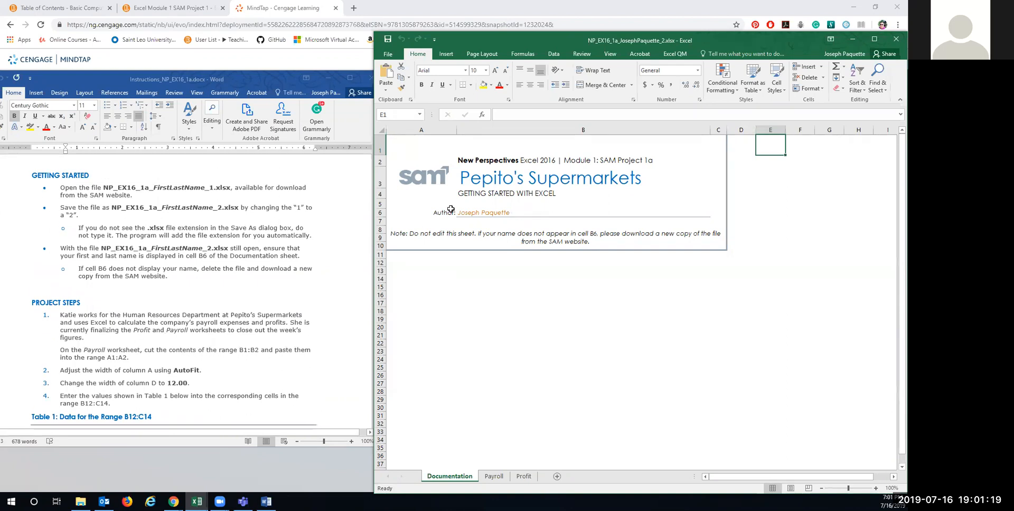
scroll(168, 278, down, 5)
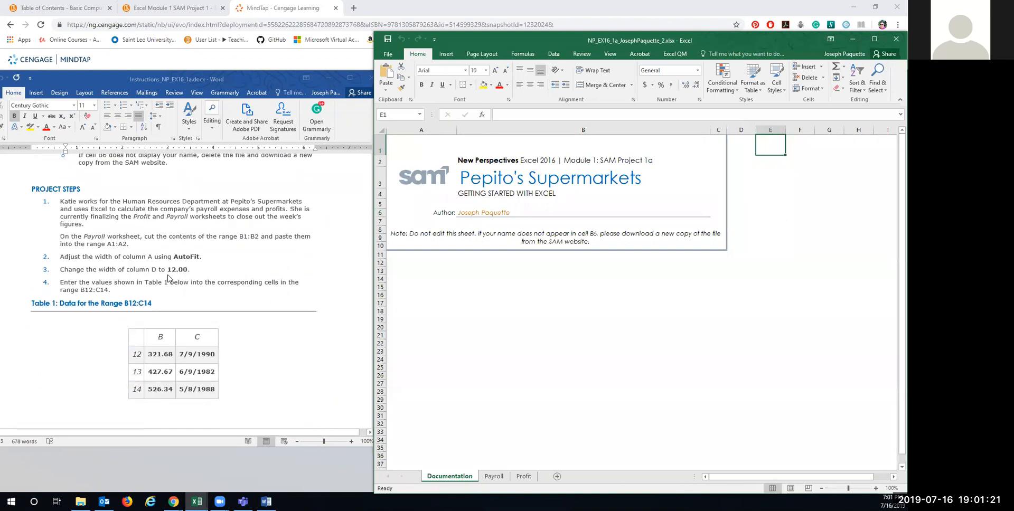
scroll(167, 279, down, 1)
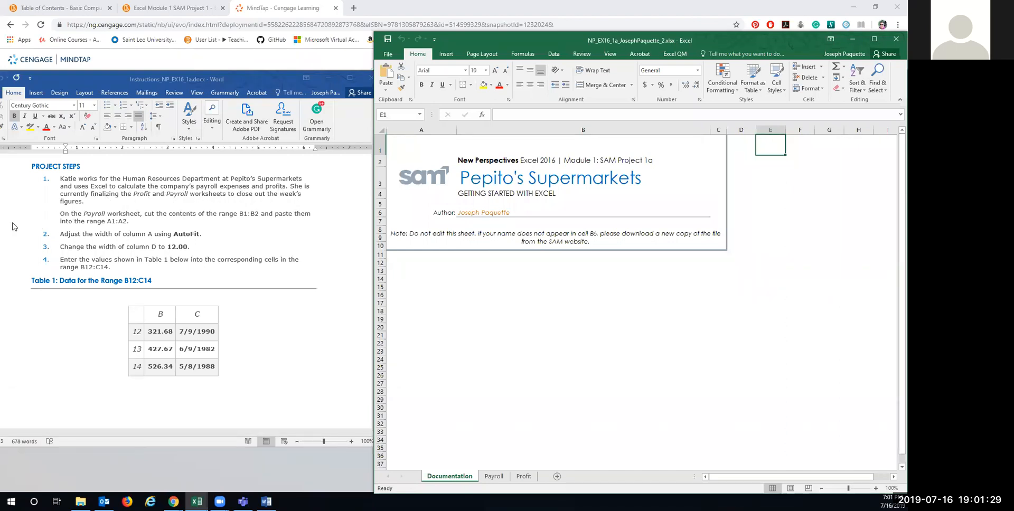
Step: On the Payroll sheet, AutoFit column A to the longest employee name
click(493, 478)
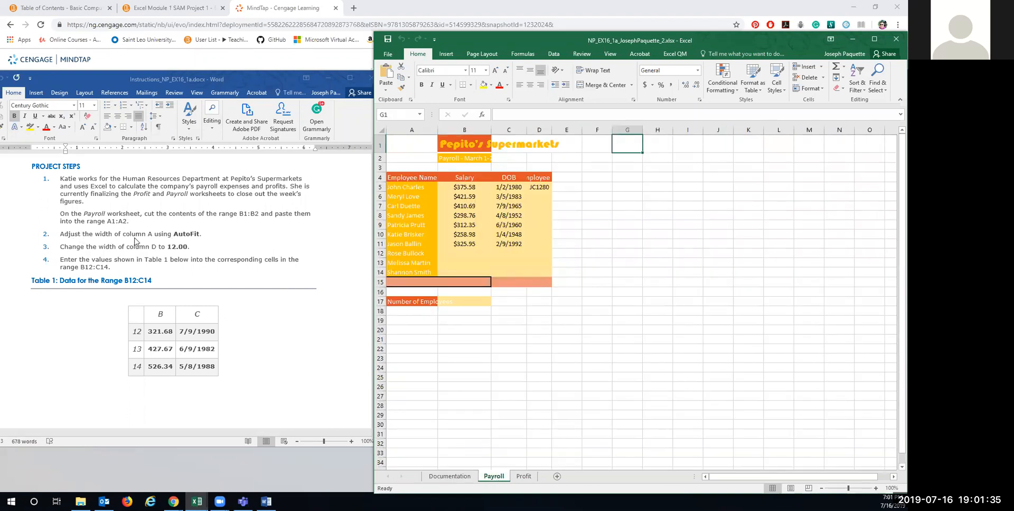
click(420, 128)
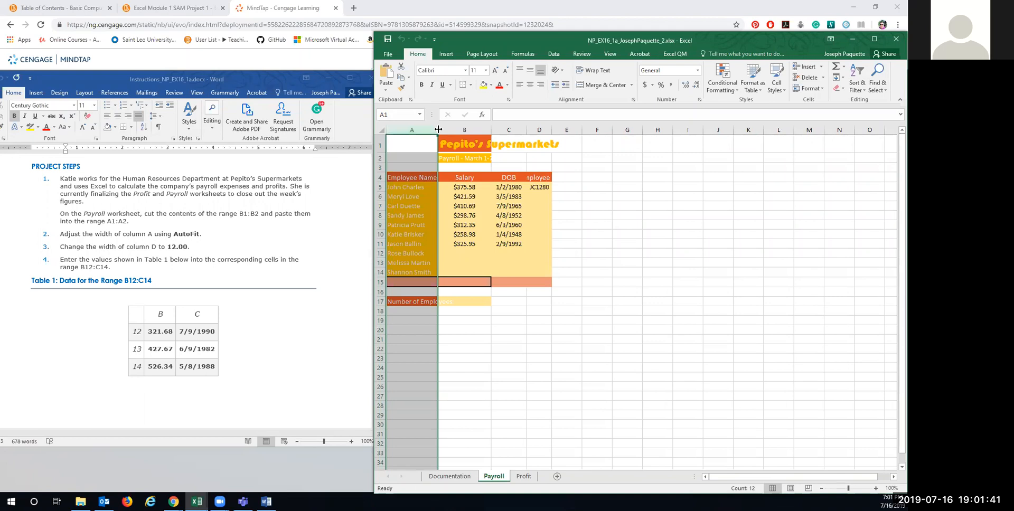
double_click(438, 127)
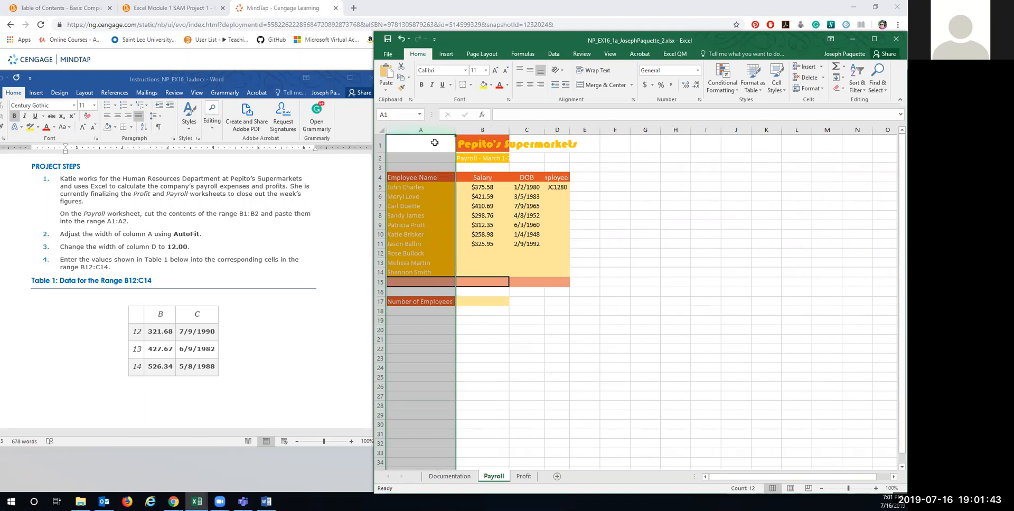
click(413, 144)
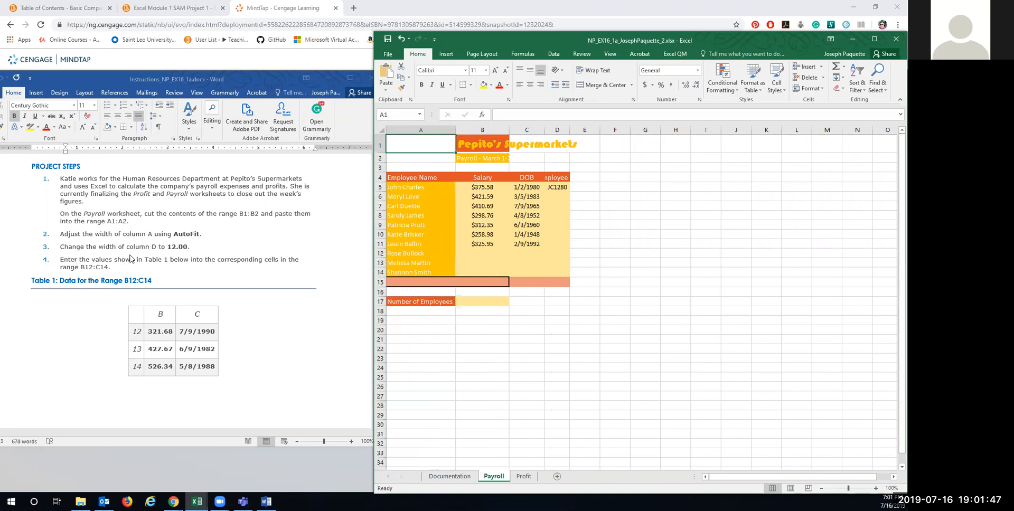
Step: Widen column D so the Employee ID heading fits
click(556, 130)
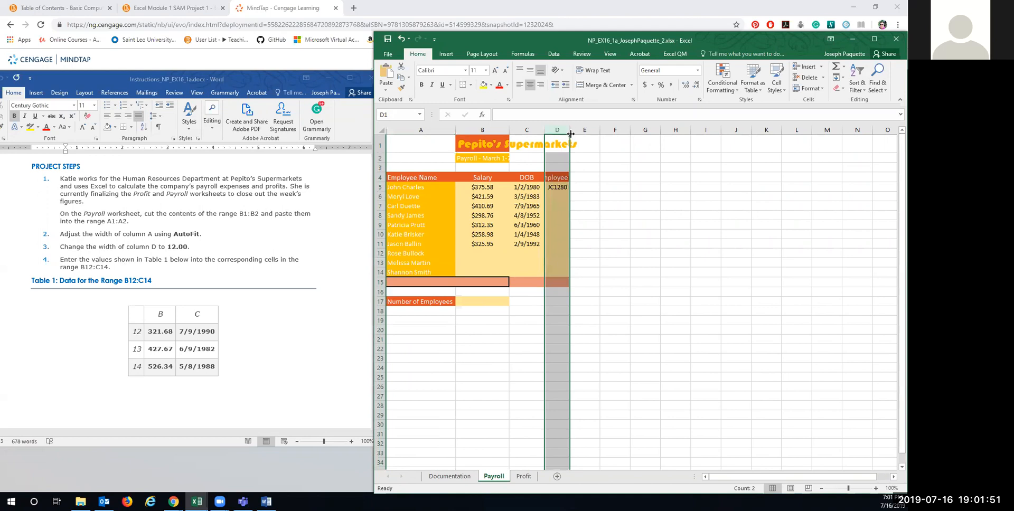
drag(568, 129, 585, 133)
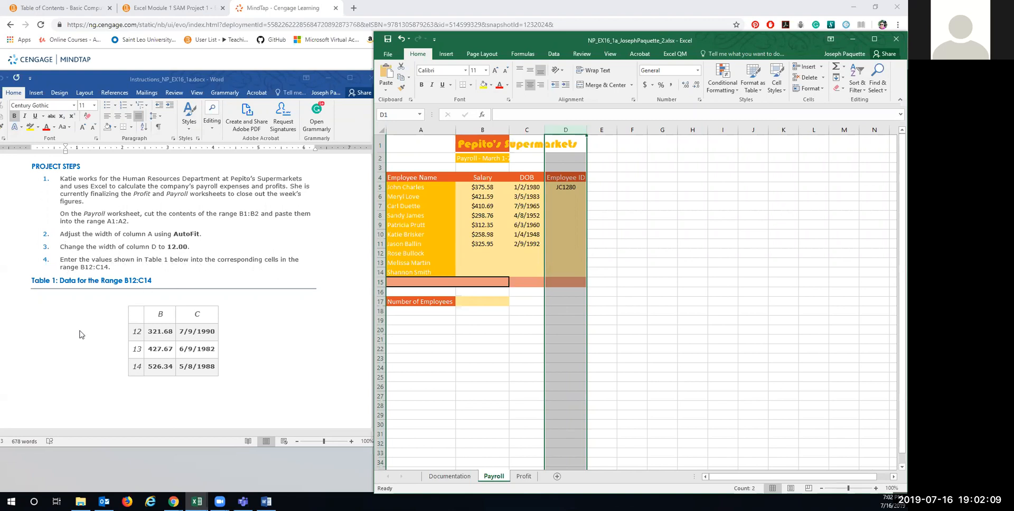
scroll(74, 327, down, 4)
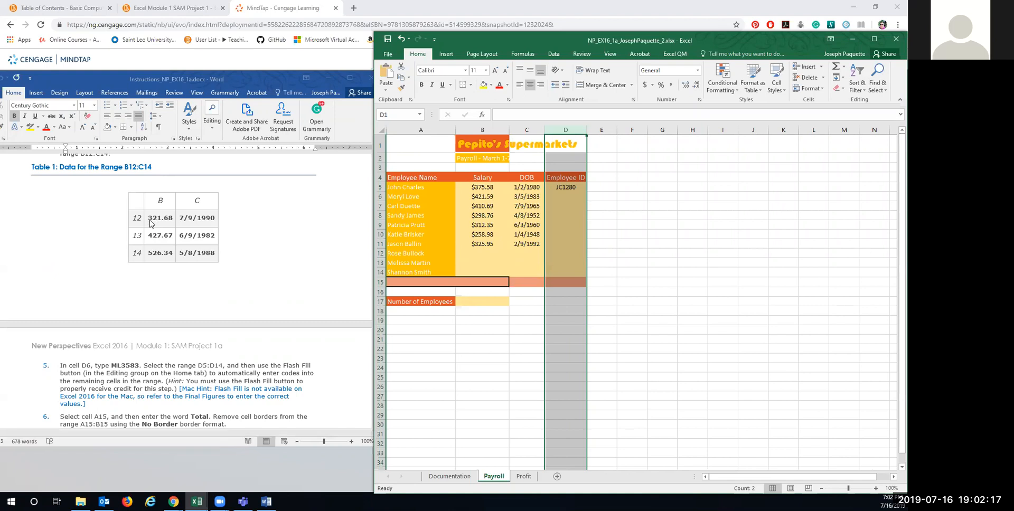
Step: Enter salaries 321.68 and 427.67 with birth dates 07/09/1990 and 06/09/1982 in rows 12–13
click(481, 254)
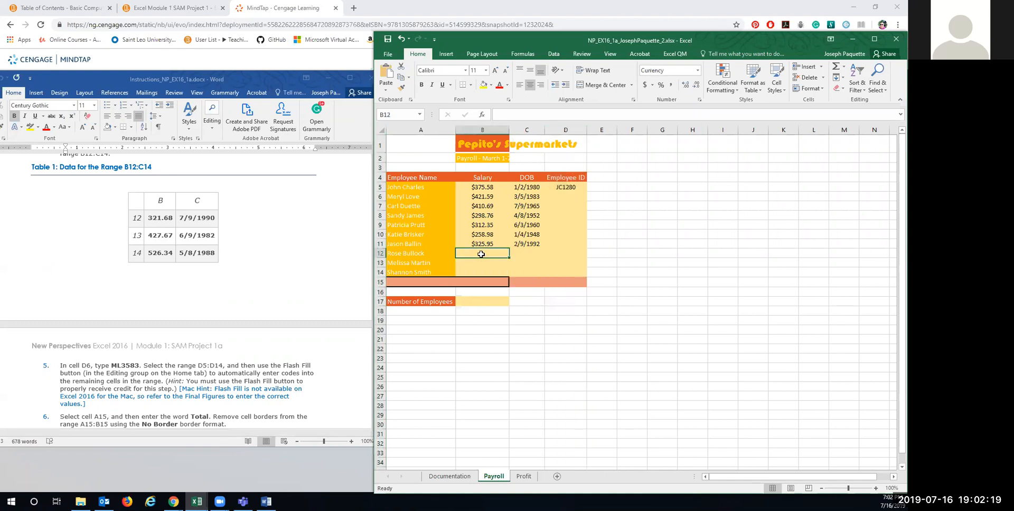
text(321.68)
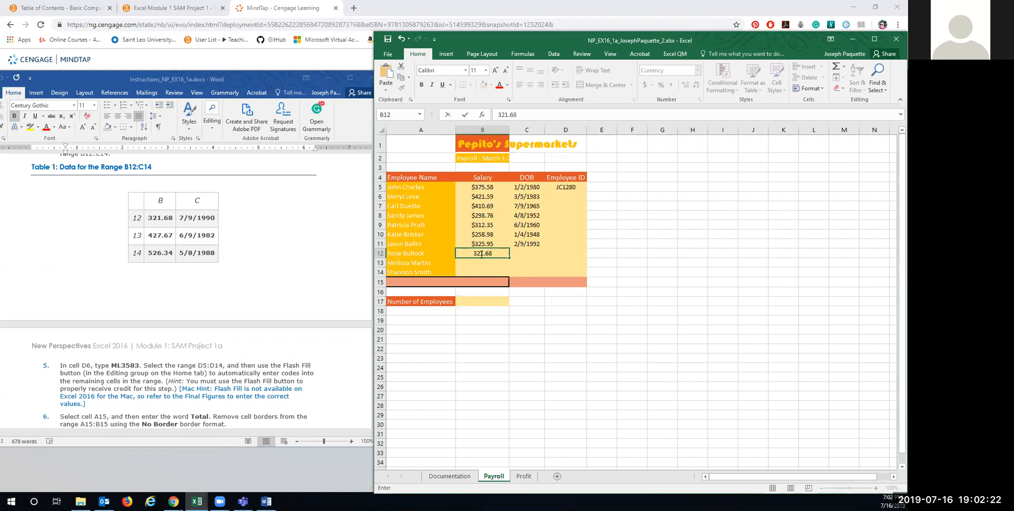
key(Tab)
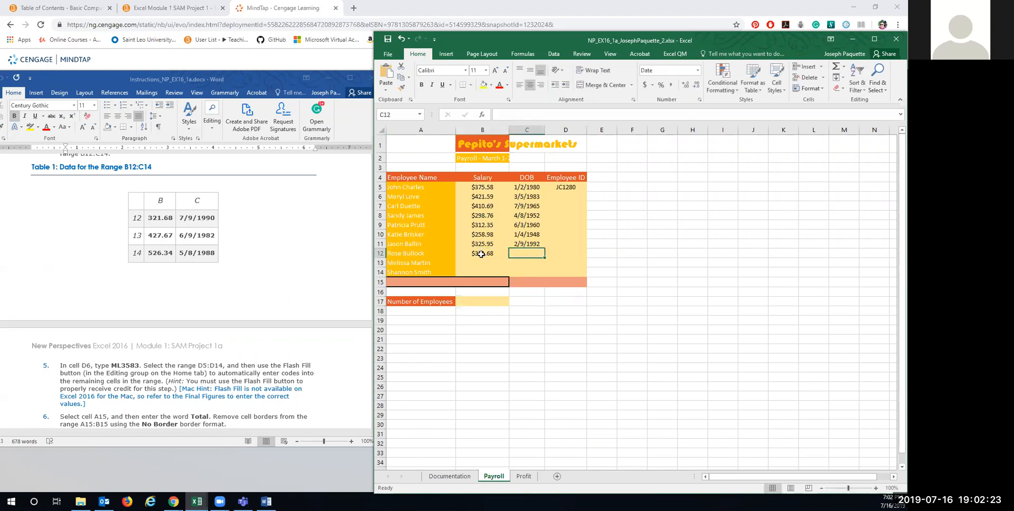
text(07/09/1990)
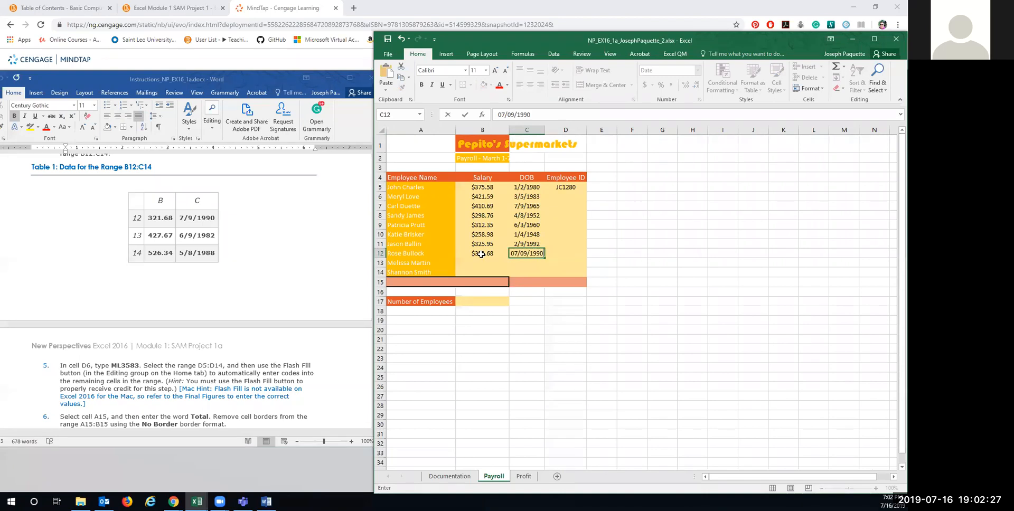
key(Return)
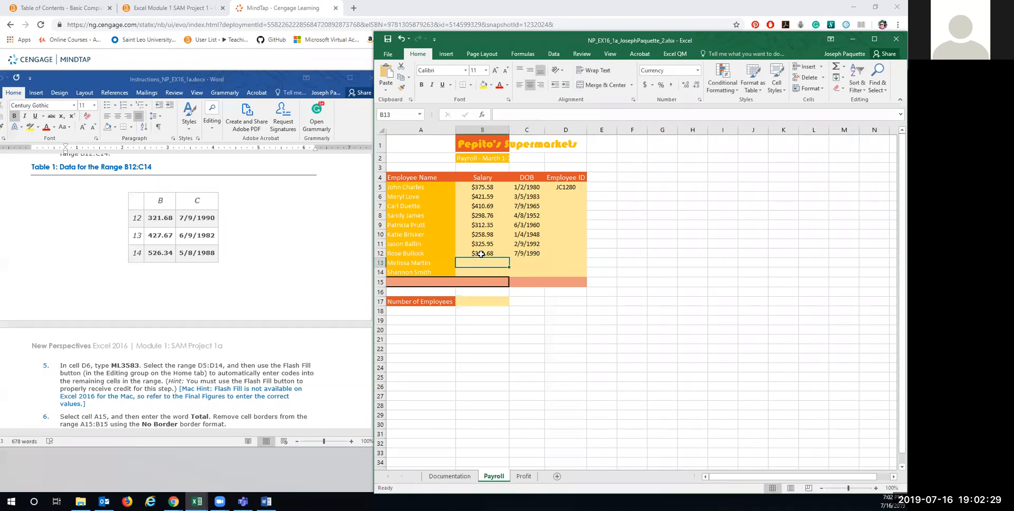
text(4273)
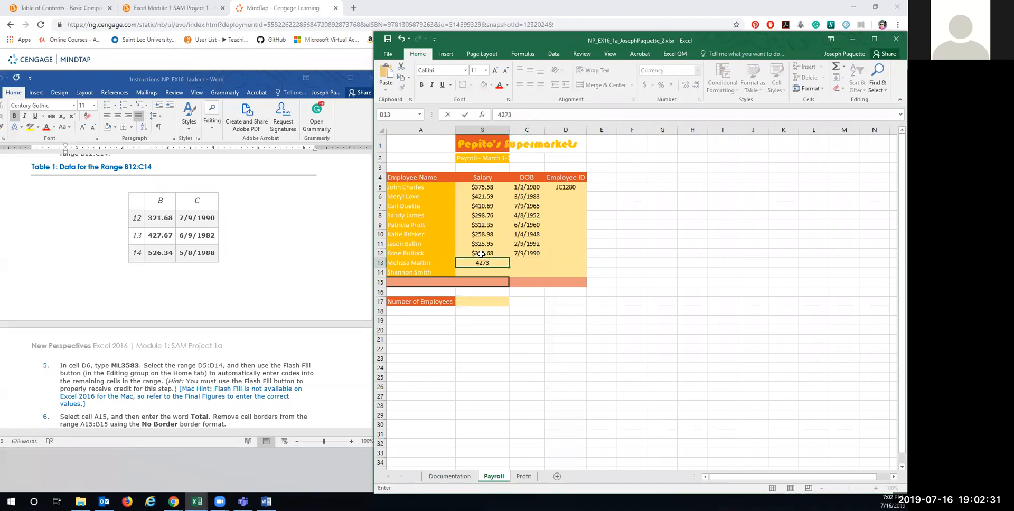
key(BackSpace)
text(.67)
key(Tab)
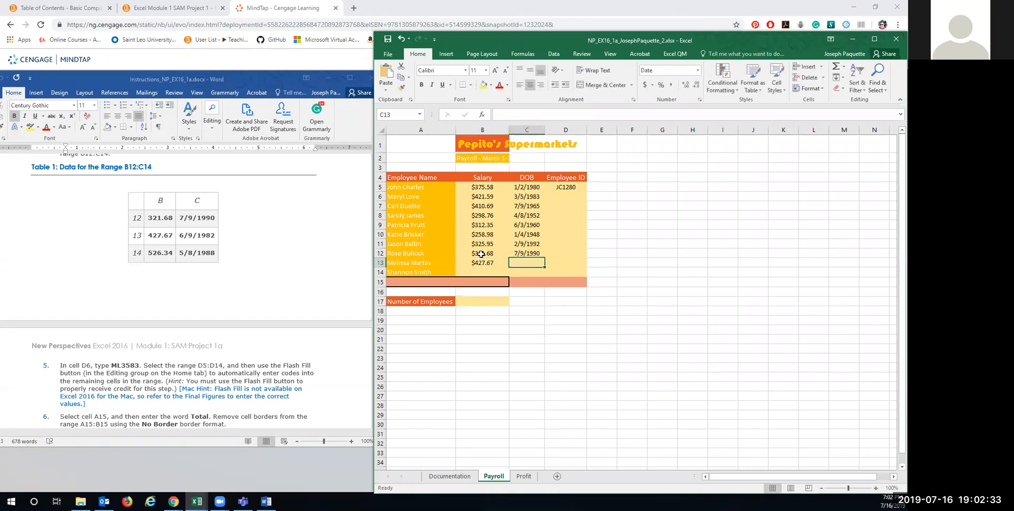
text(06/09)
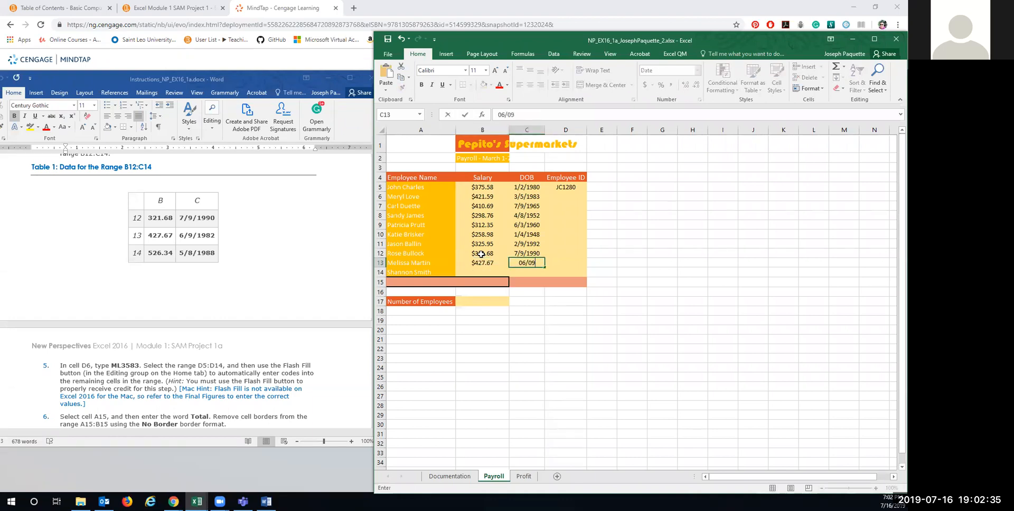
text(/1982)
key(Return)
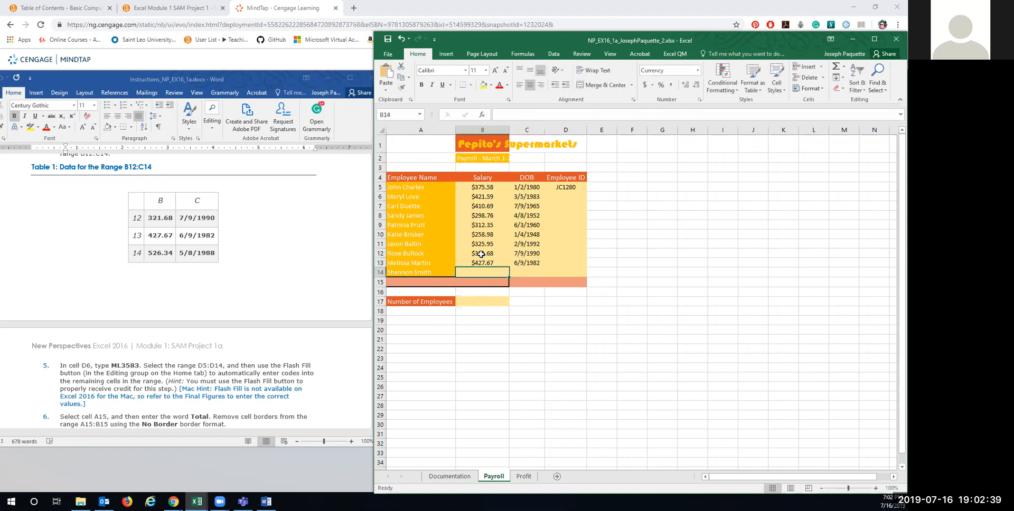
Step: Enter row 14's salary 526.34 and birth date 05/08/1988, then return to the instructions document
text(526.34)
key(Tab)
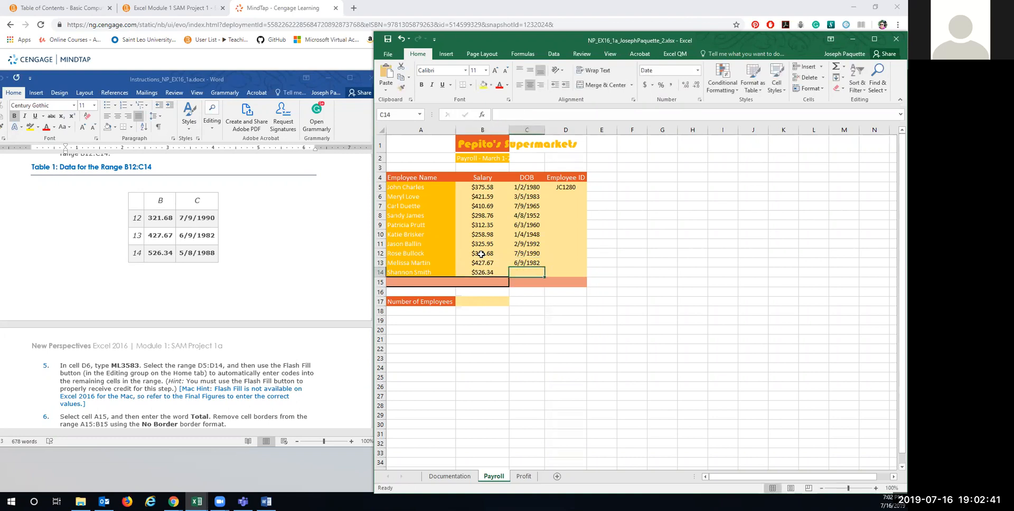
text(05/0)
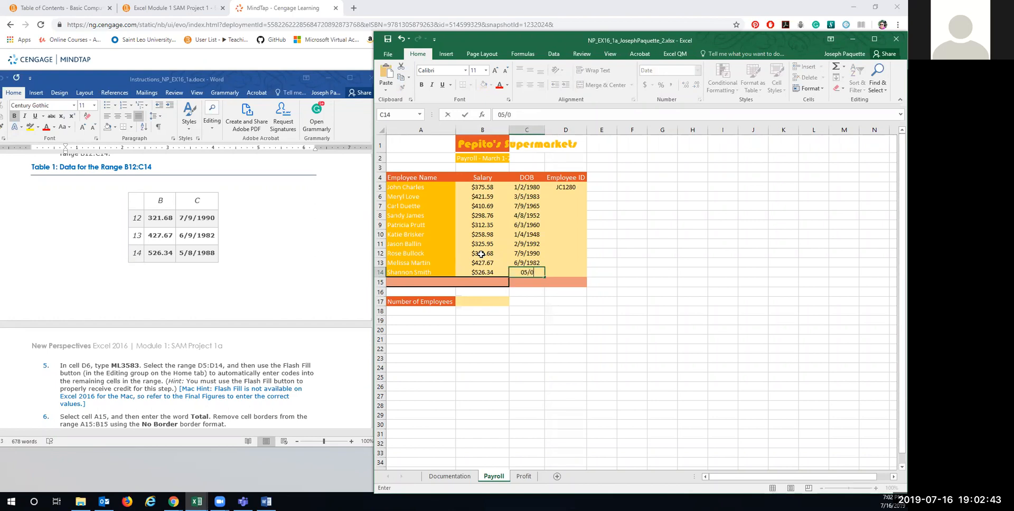
text(8/1988)
scroll(161, 359, down, 2)
scroll(183, 224, up, 2)
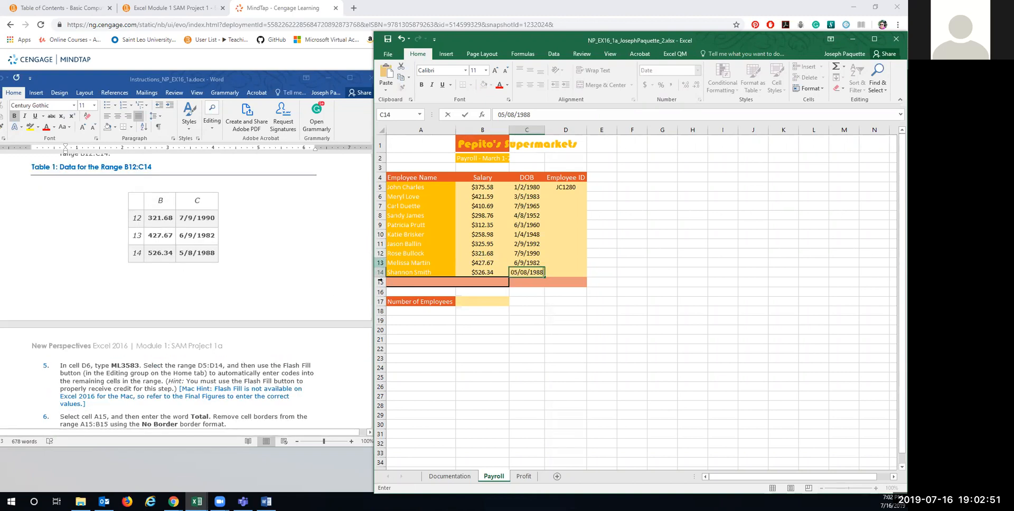
click(109, 373)
scroll(109, 373, down, 5)
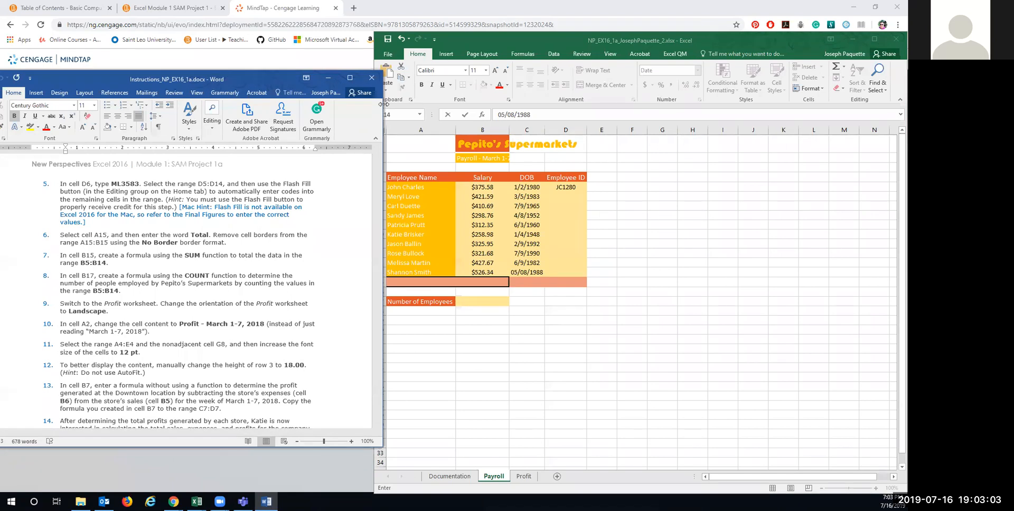
Step: Type ML3583 into D6 and select the Employee ID range D5:D14
drag(382, 104, 364, 104)
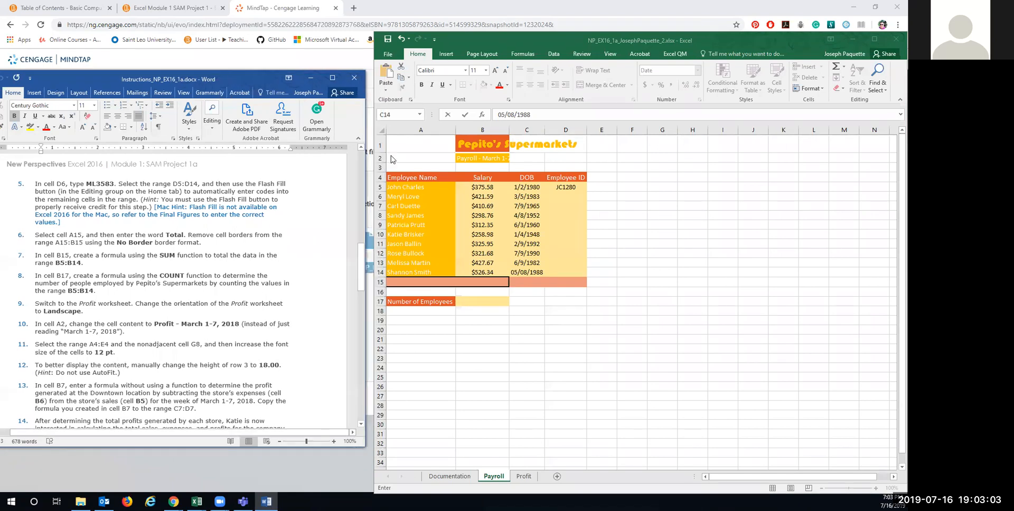
click(563, 196)
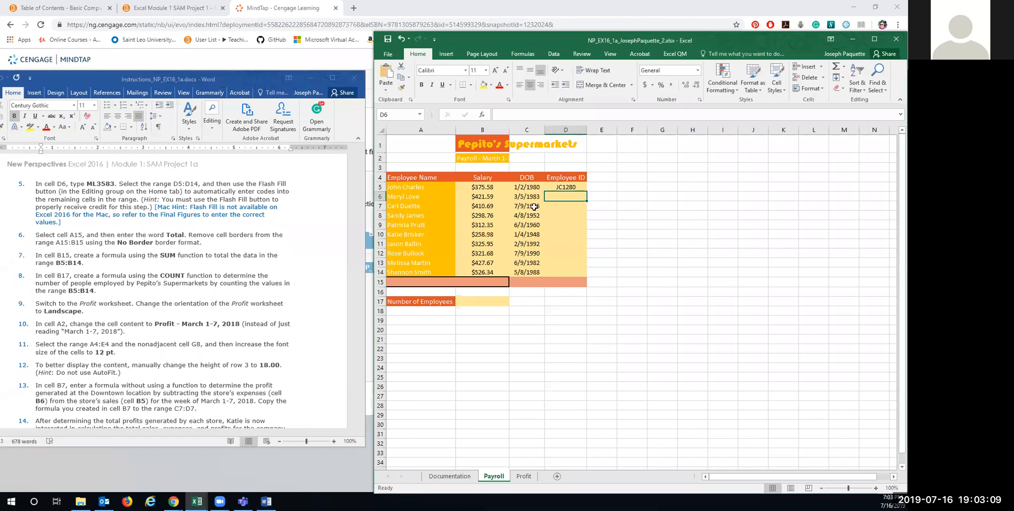
text(ML3583)
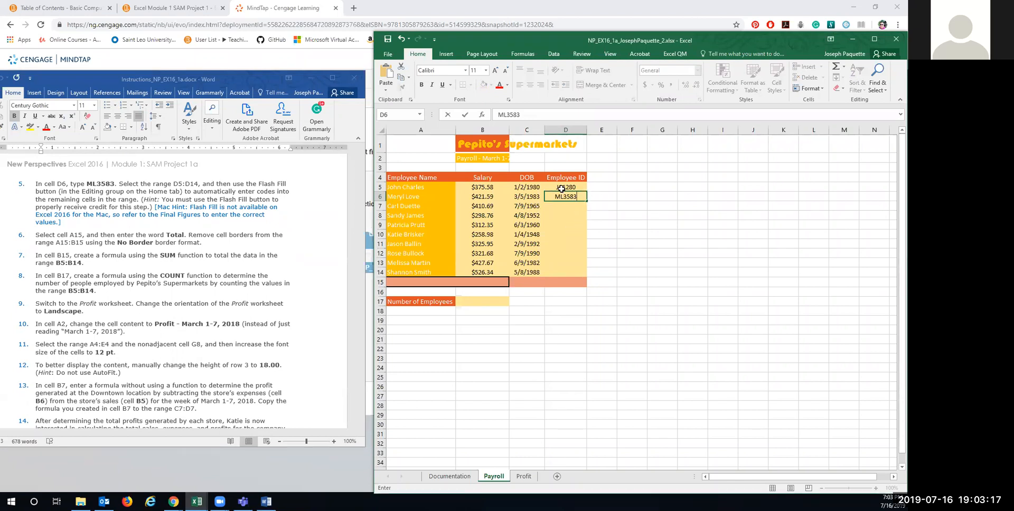
drag(561, 187, 559, 274)
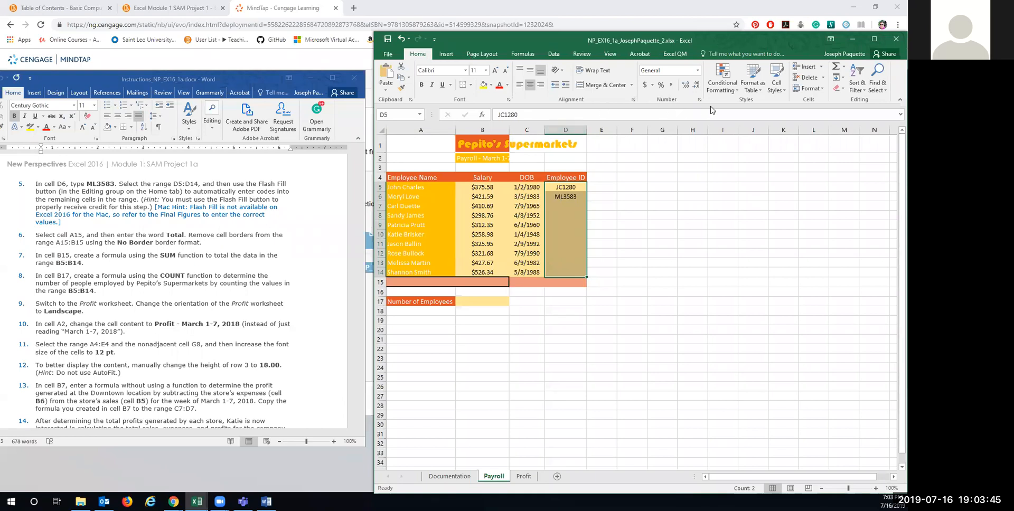
Step: Flash Fill the Employee IDs into D7:D14, from CD7965 down to SS5888
click(842, 78)
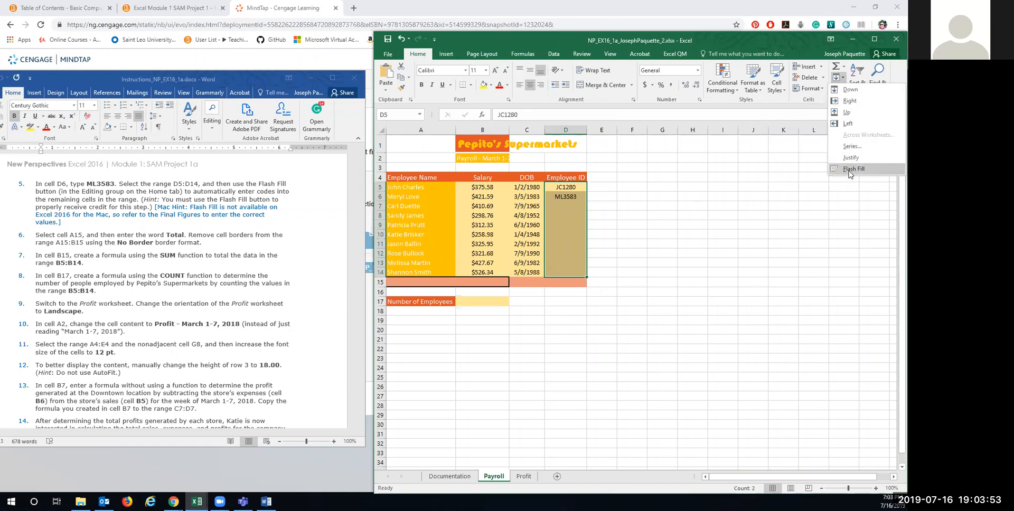
click(850, 169)
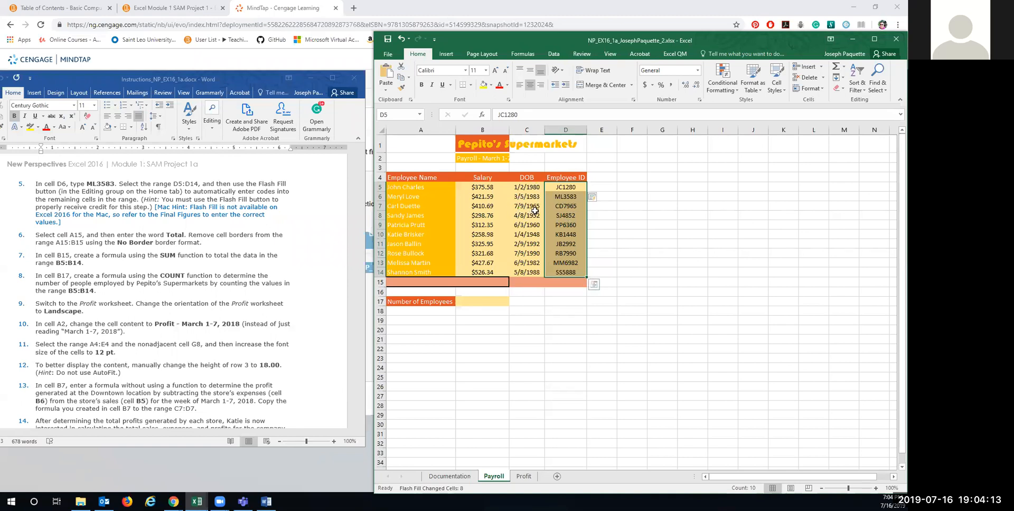
click(567, 188)
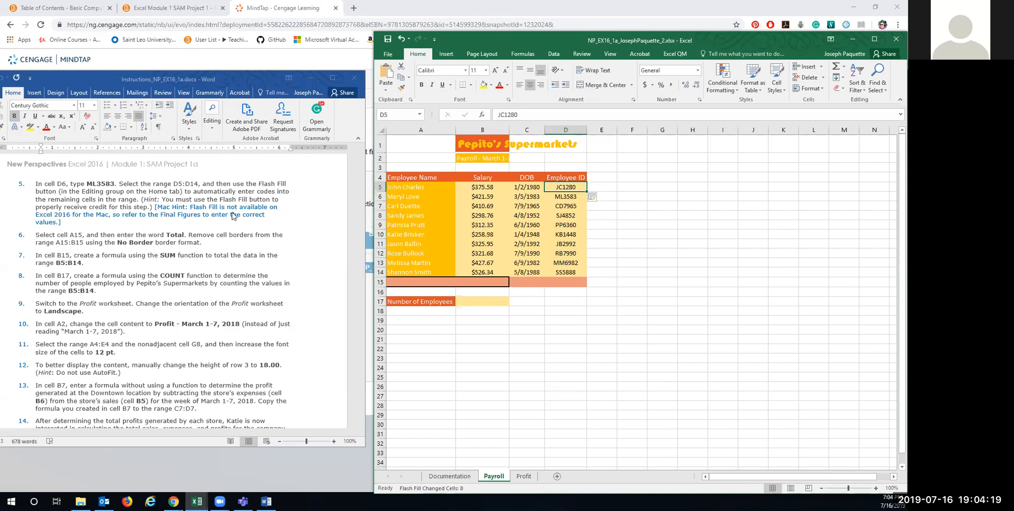
scroll(152, 270, down, 3)
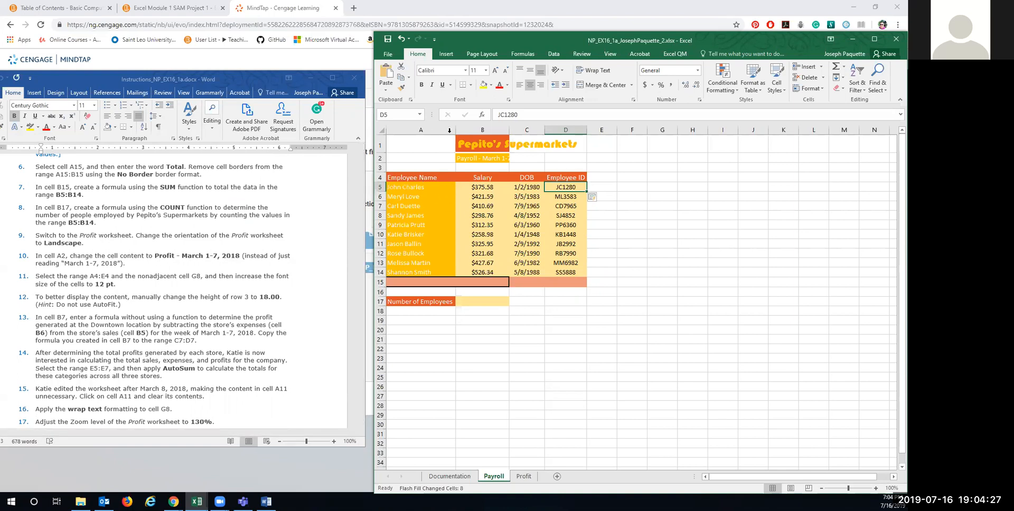
Step: Type the label Total into cell A15
click(413, 285)
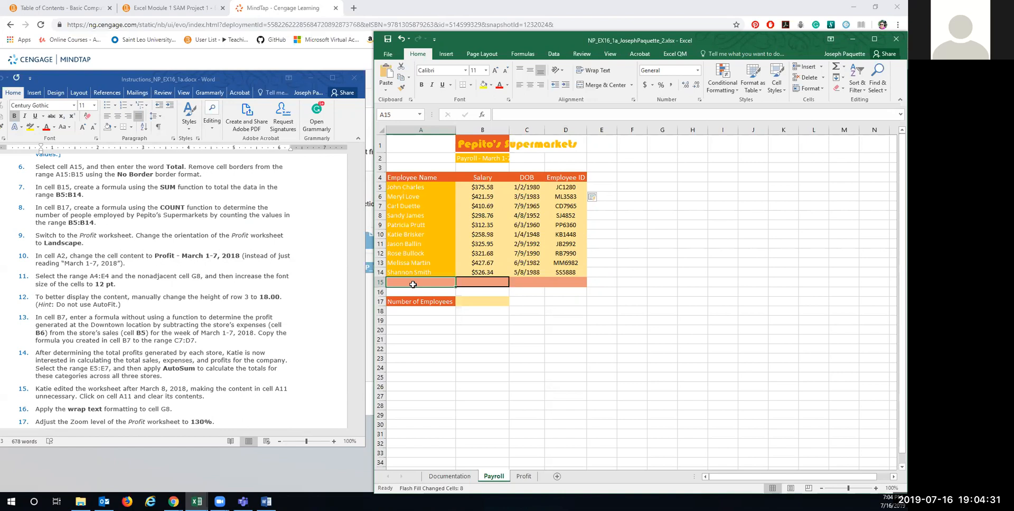
text(Total)
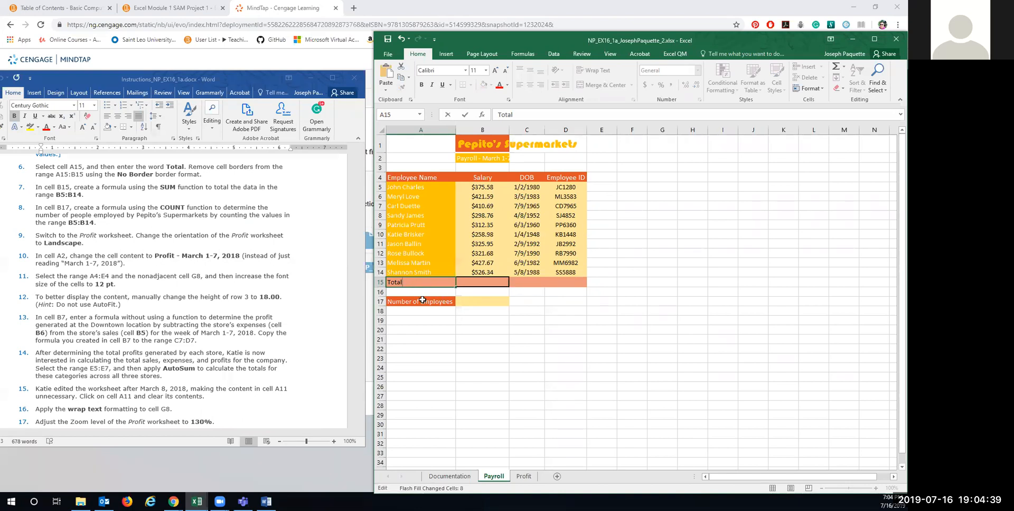
click(474, 285)
Step: Set cells A15:B15 to No Border and insert an AutoSum into B15
drag(430, 284, 472, 282)
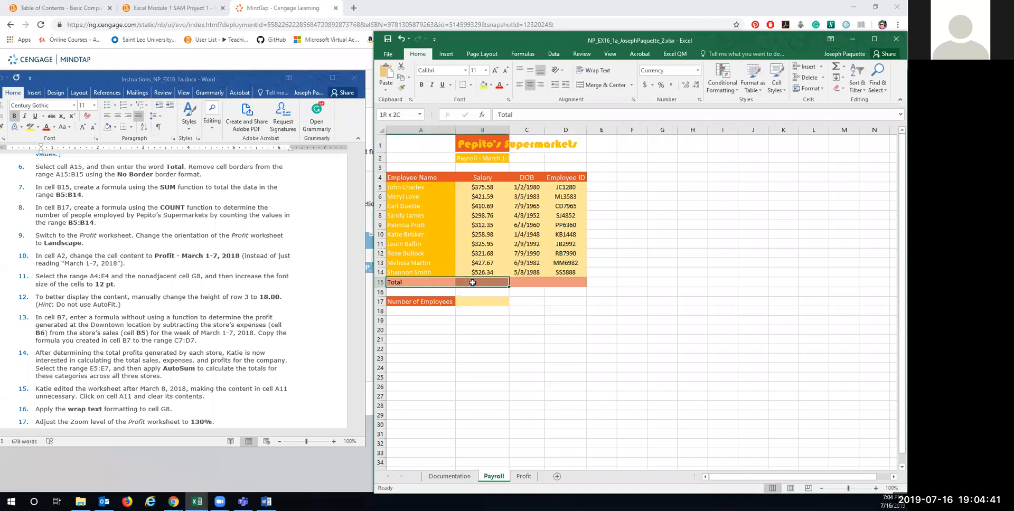
click(414, 254)
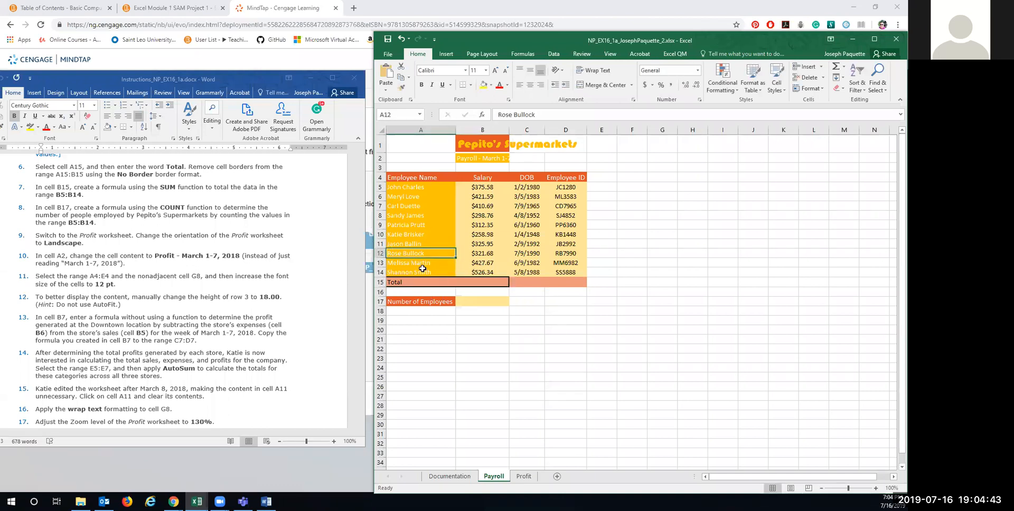
drag(420, 282, 459, 282)
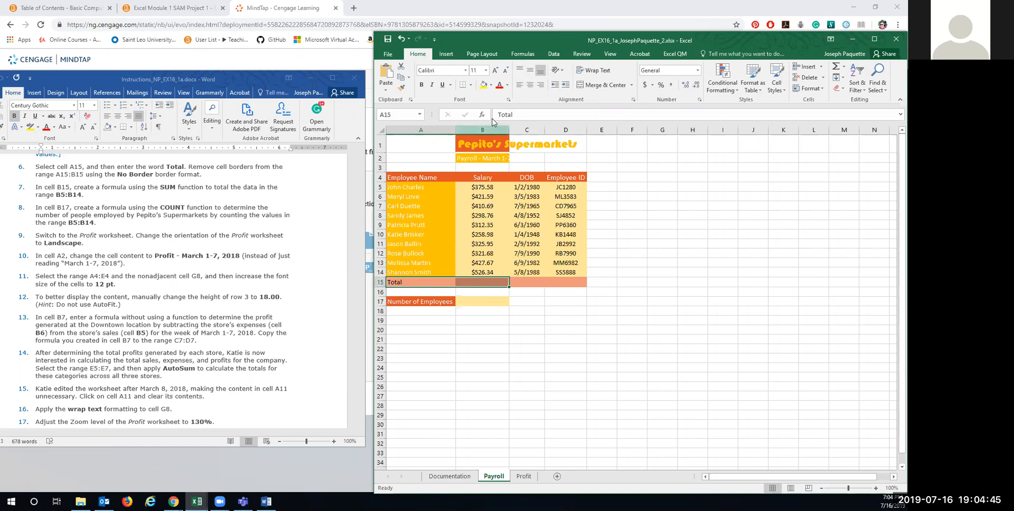
click(471, 85)
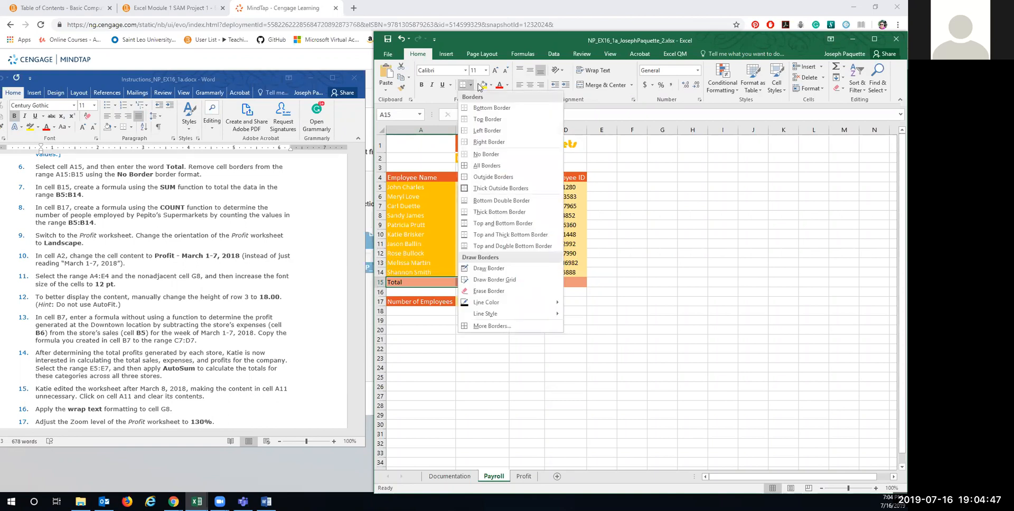
click(492, 155)
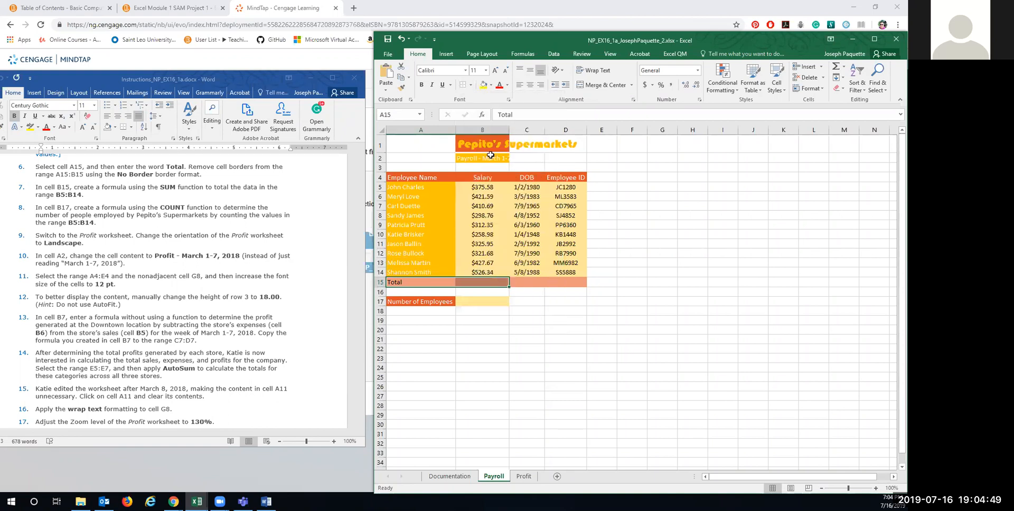
click(433, 282)
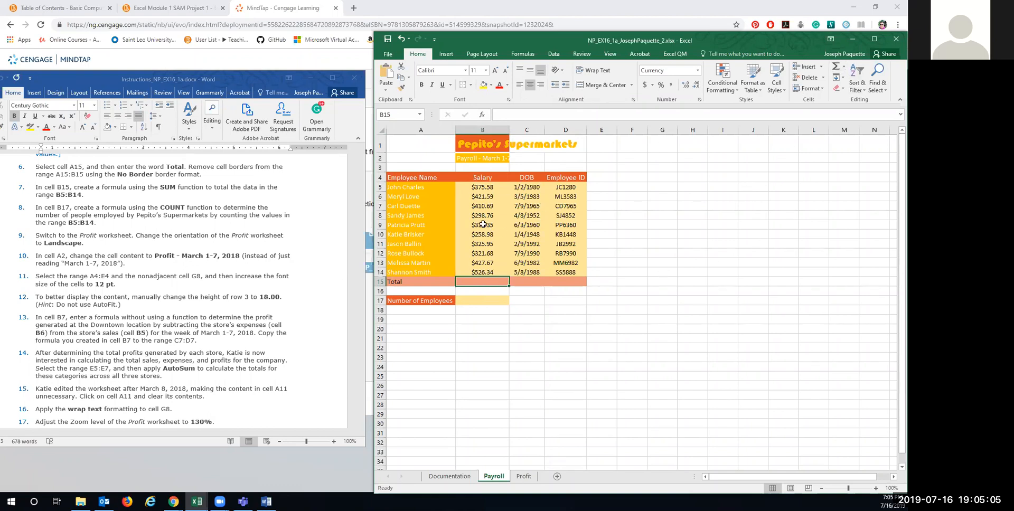
click(835, 66)
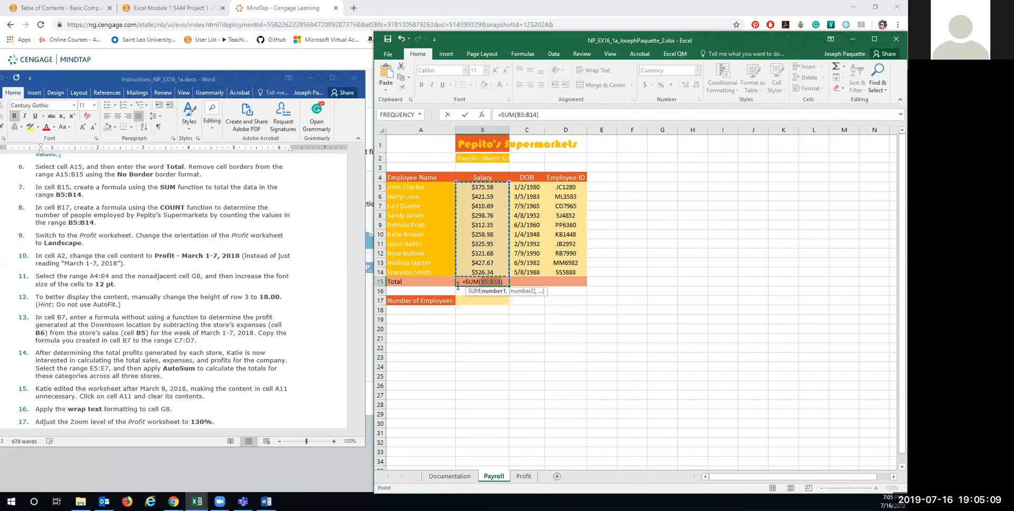
Step: Commit the B15 salary total =SUM(B5:B14), showing $3,679.59
click(505, 282)
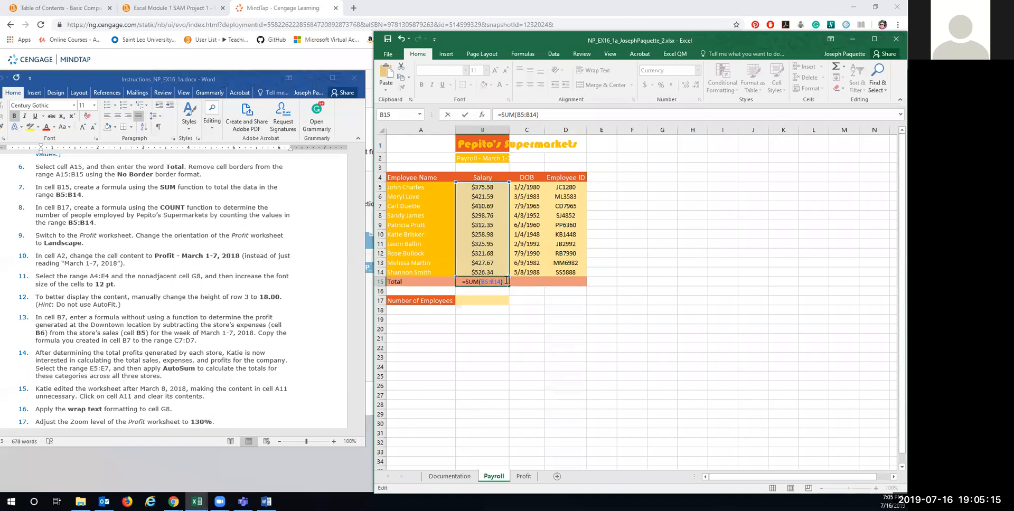
key(Return)
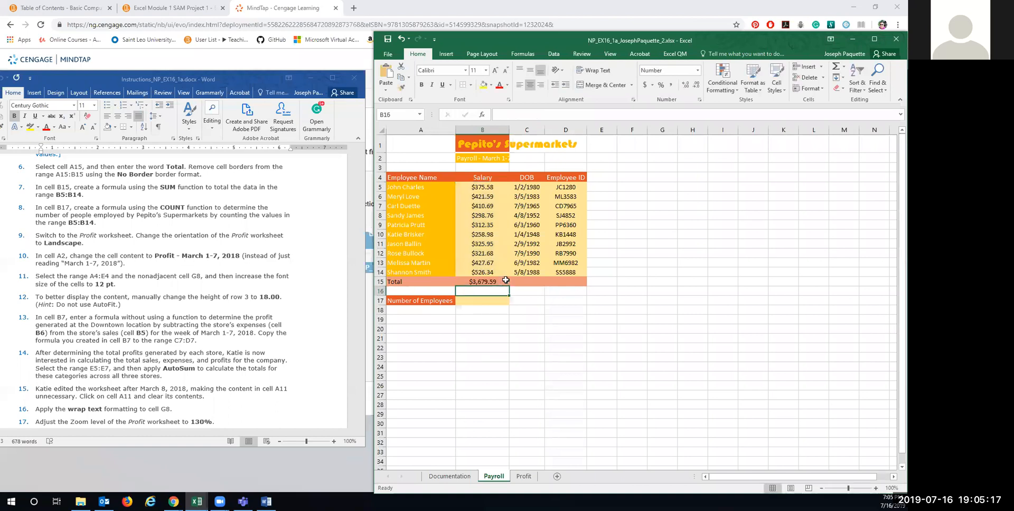
click(494, 281)
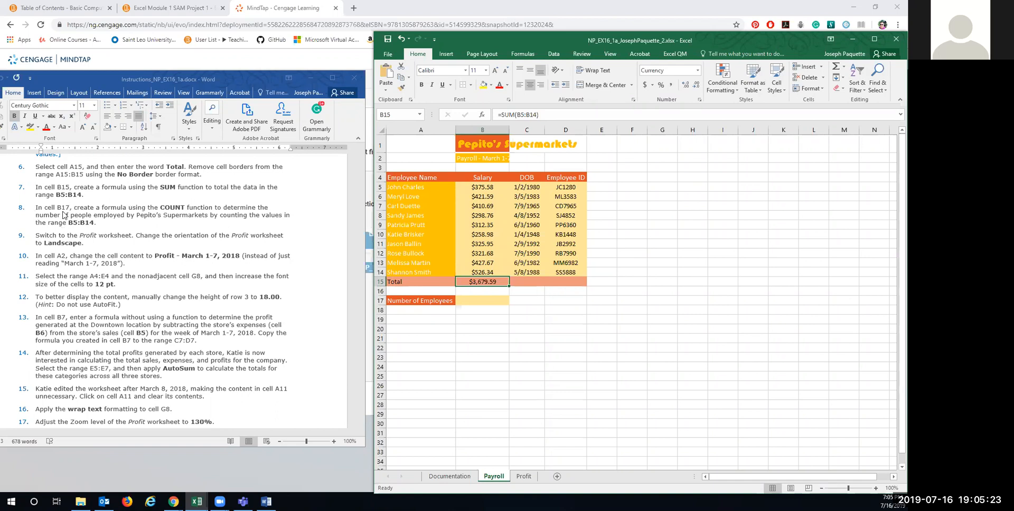
Step: Enter =COUNT(B5:B14) in B17 to count the 10 employees
click(484, 300)
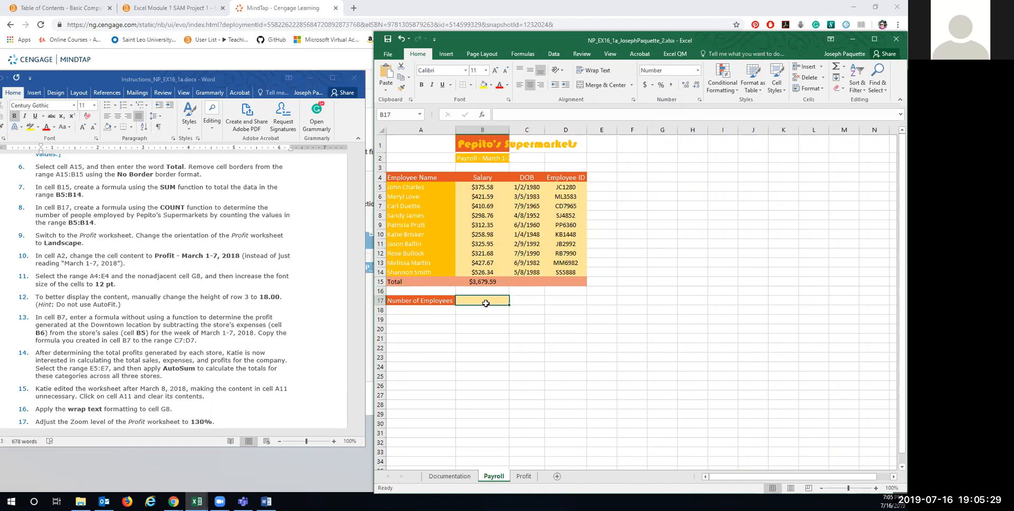
text(=)
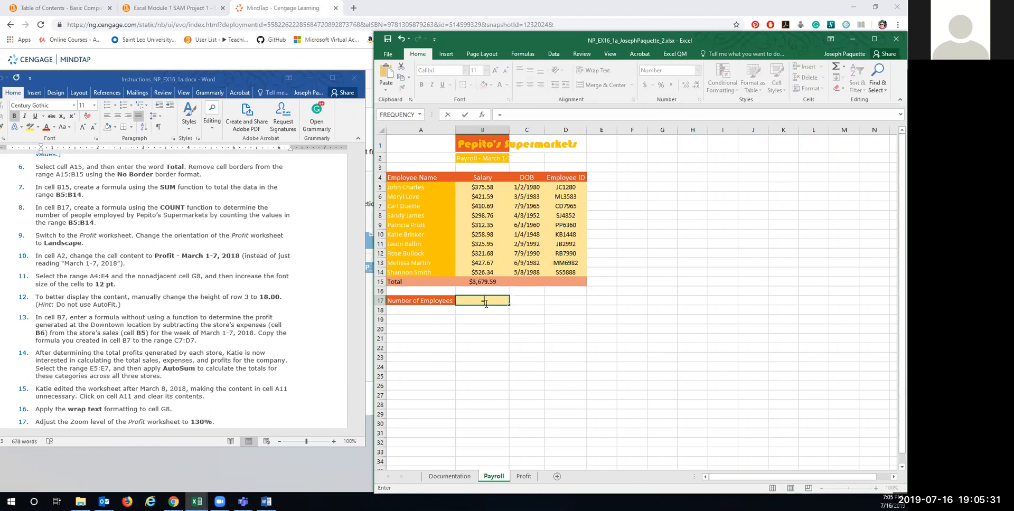
text(count)
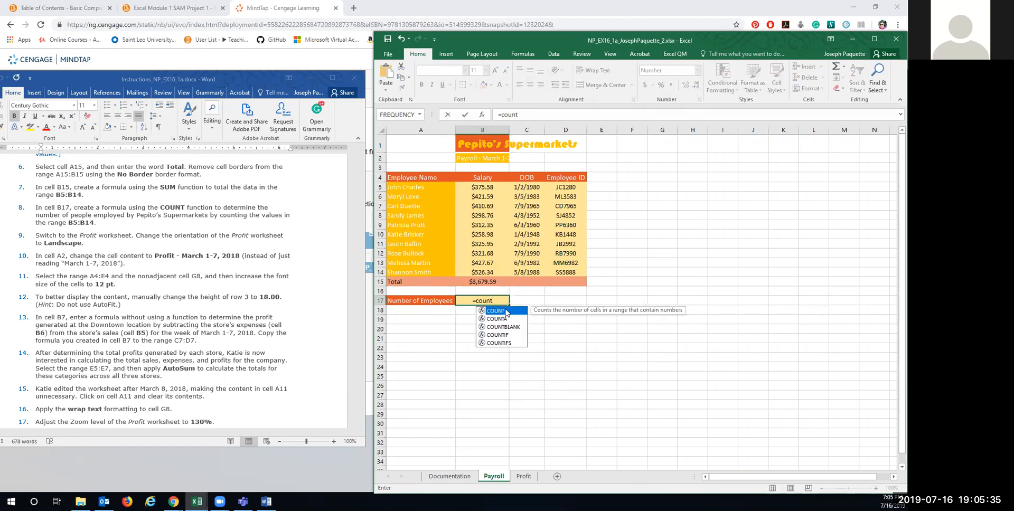
double_click(501, 311)
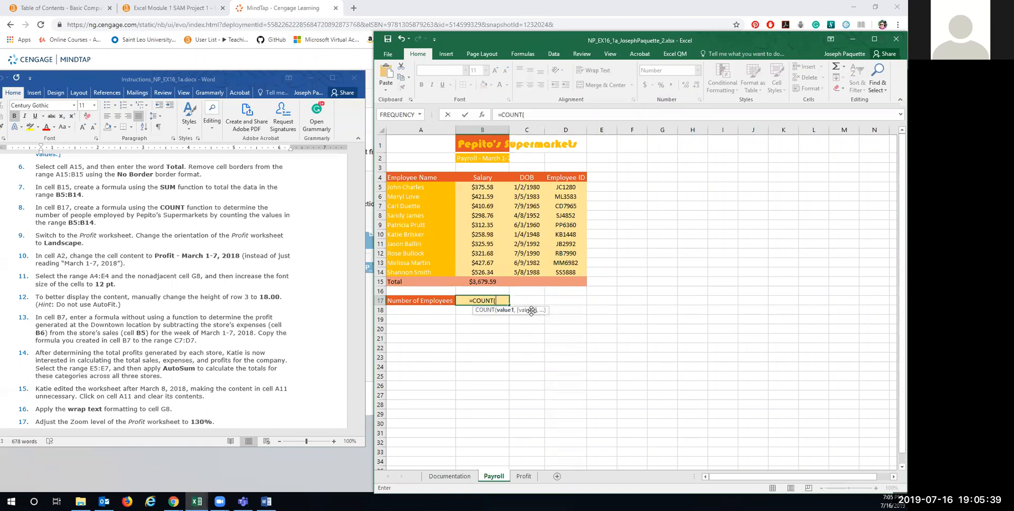
drag(478, 187, 484, 272)
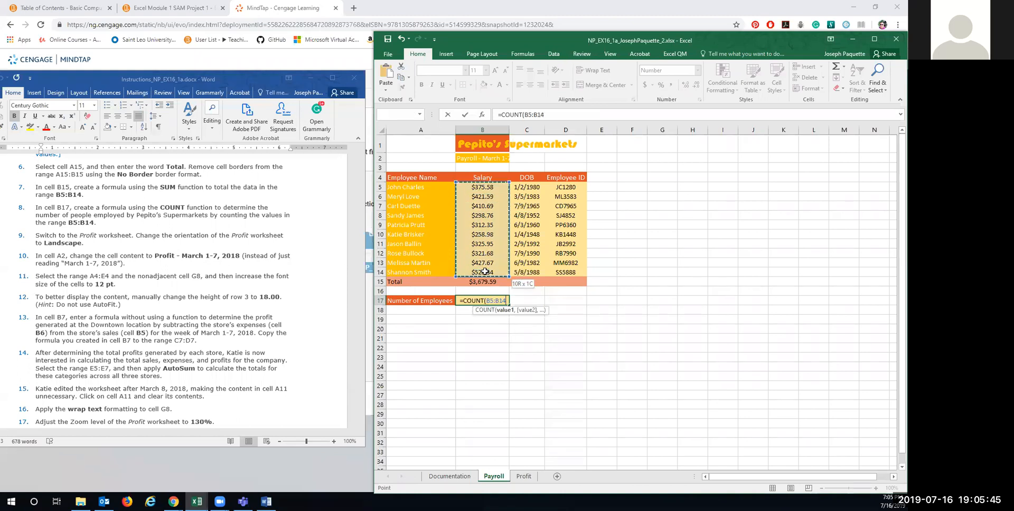
key(Return)
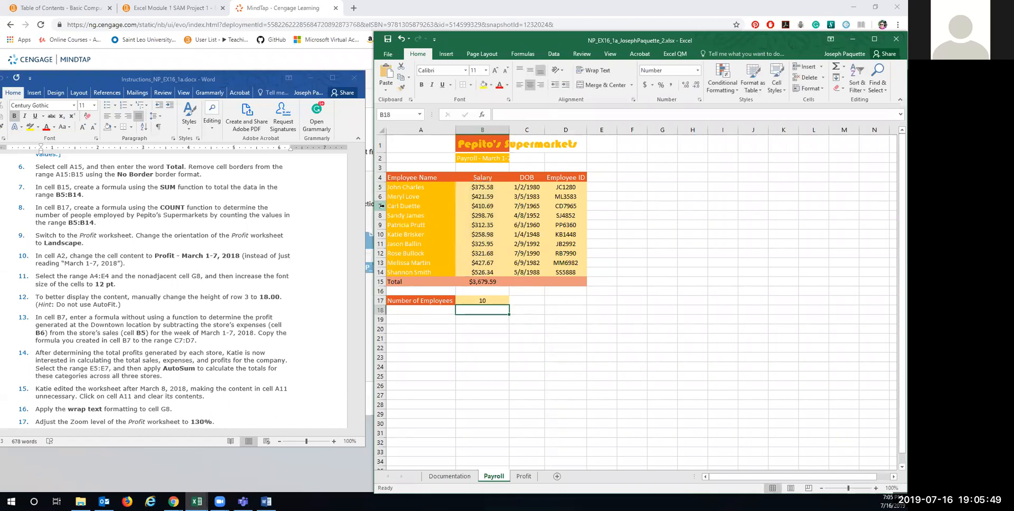
click(484, 299)
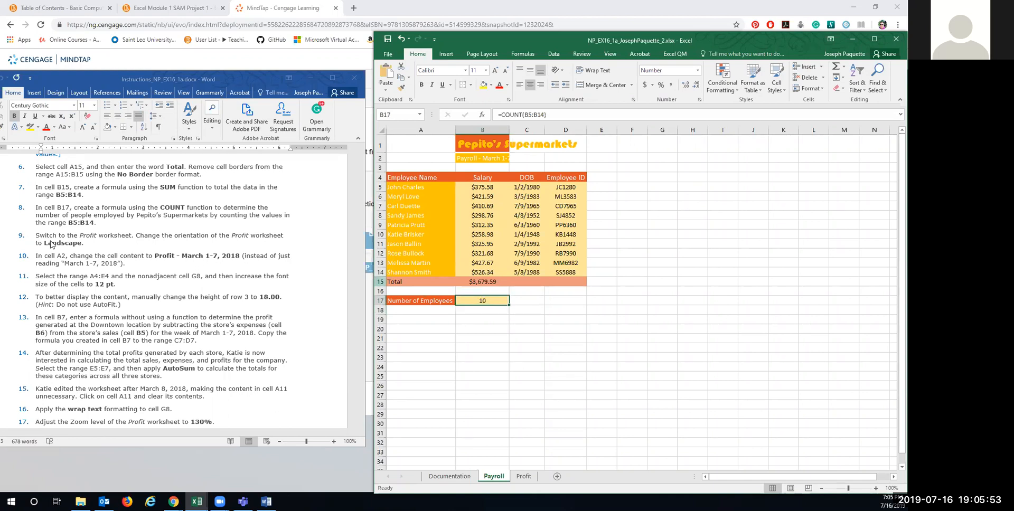
scroll(149, 255, down, 2)
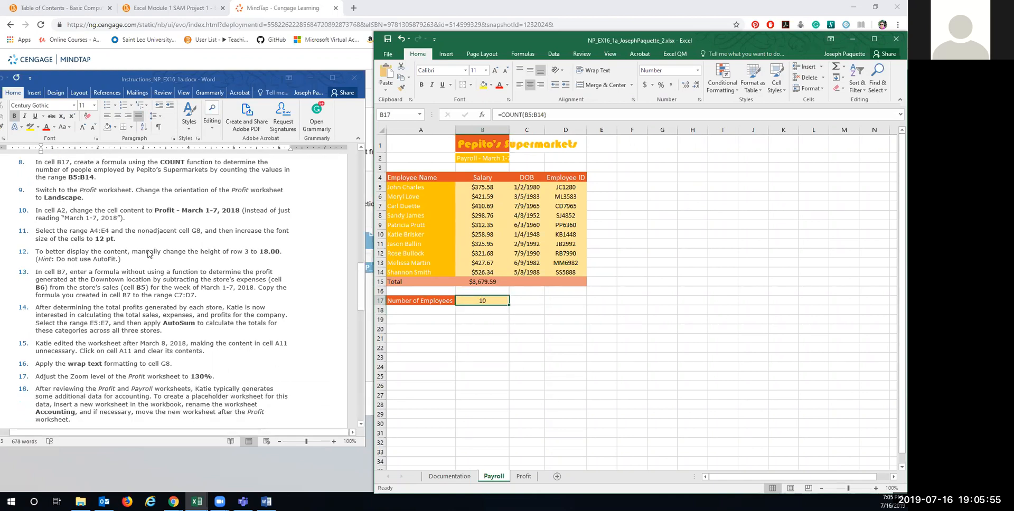
Step: Switch to the Profit sheet and set its page orientation to Landscape
click(523, 477)
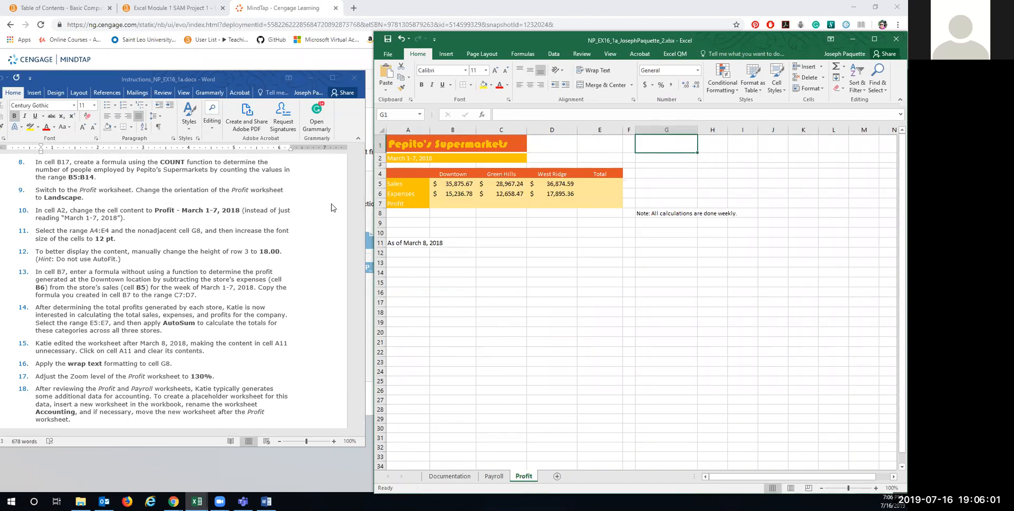
click(468, 54)
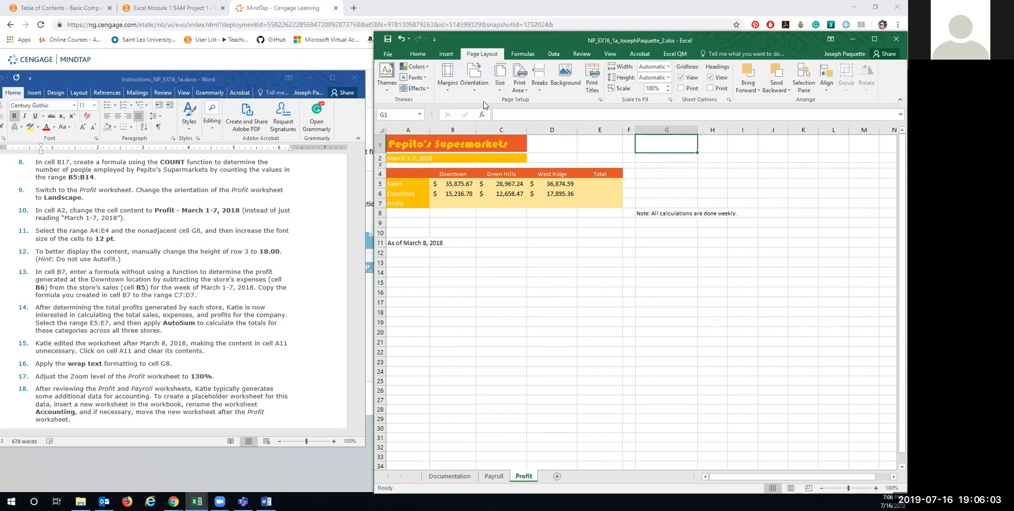
click(474, 78)
click(493, 126)
Step: Change the A2 heading to 'Profit - March 1-7, 2018'
click(405, 159)
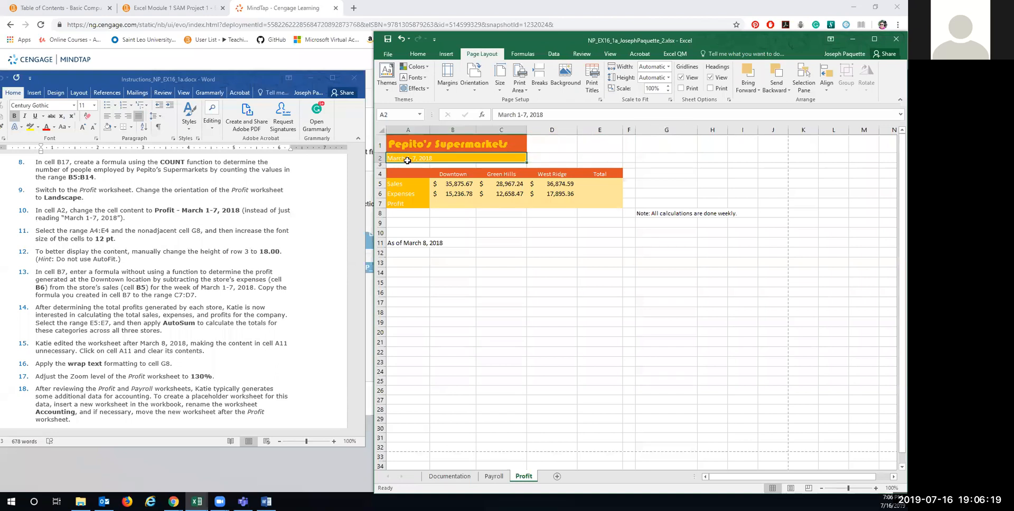
text(Profit)
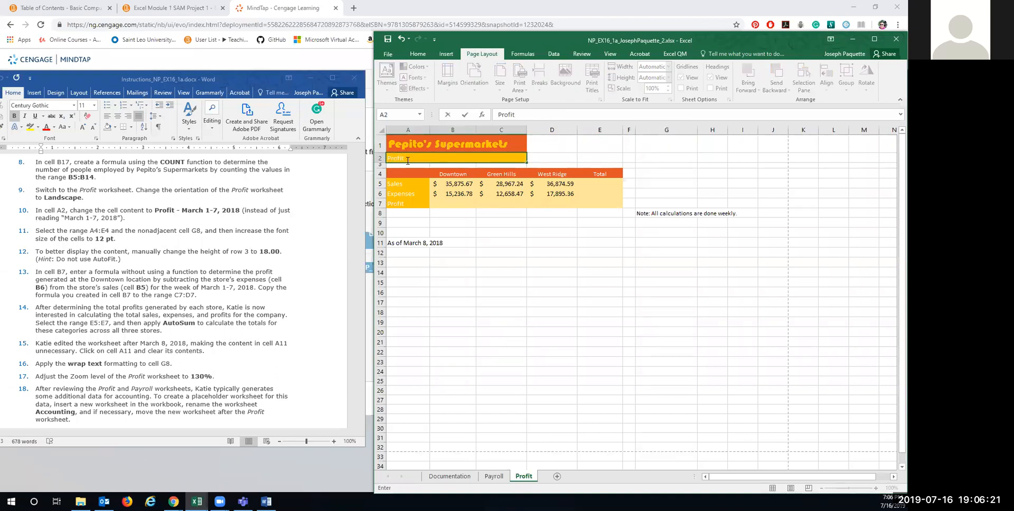
text( - March 1-7, 2018)
key(Return)
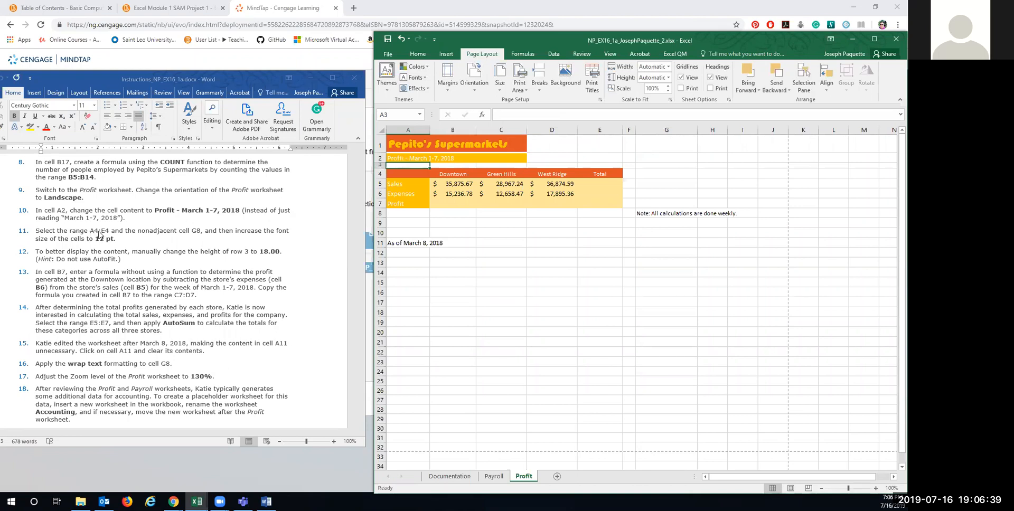
drag(404, 174, 607, 177)
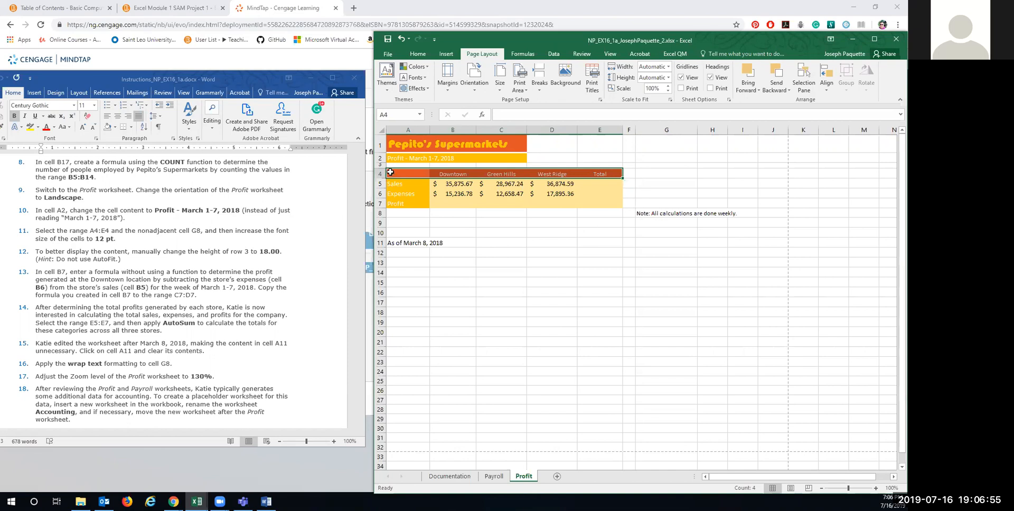
Step: Set the A4:E4 headings and the G8 note to 12-point font
drag(392, 173, 596, 174)
ctrl+click(653, 213)
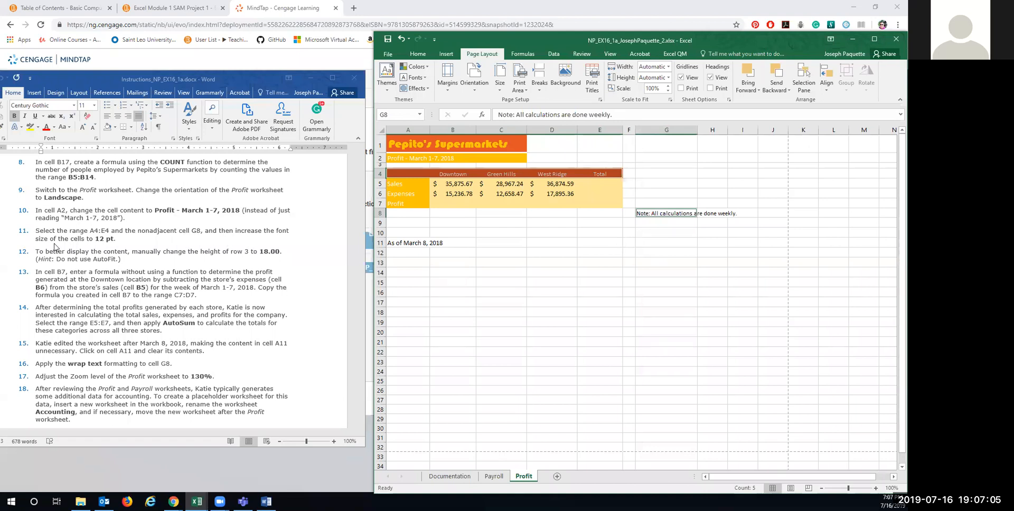
click(418, 55)
click(495, 71)
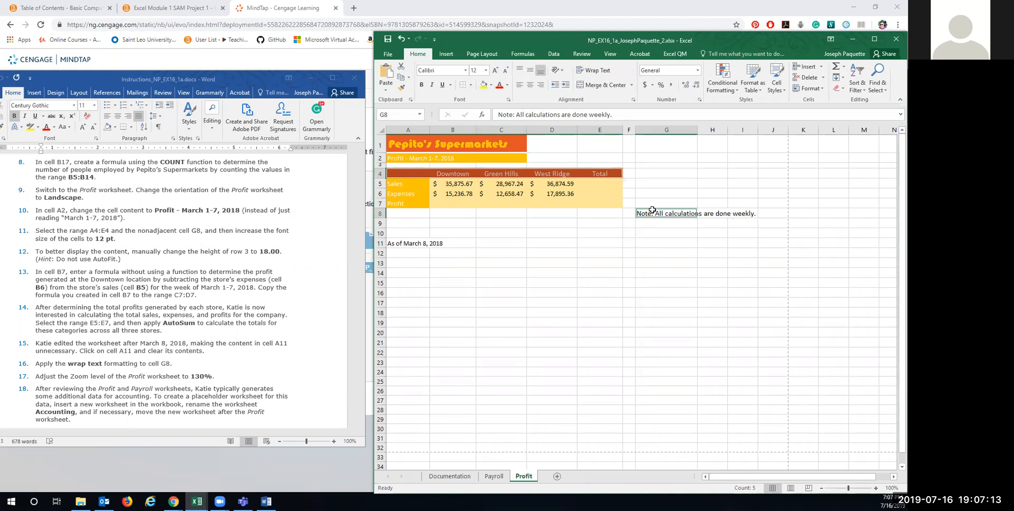
Step: Inspect the enlarged E4, West Ridge and Green Hills headings, leaving A4 selected
click(596, 175)
click(564, 174)
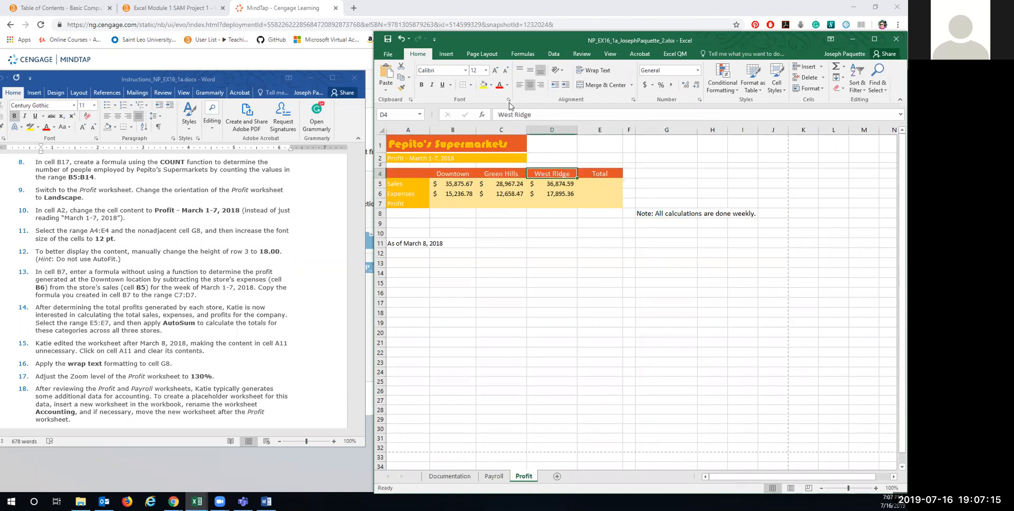
click(493, 174)
click(501, 187)
click(496, 175)
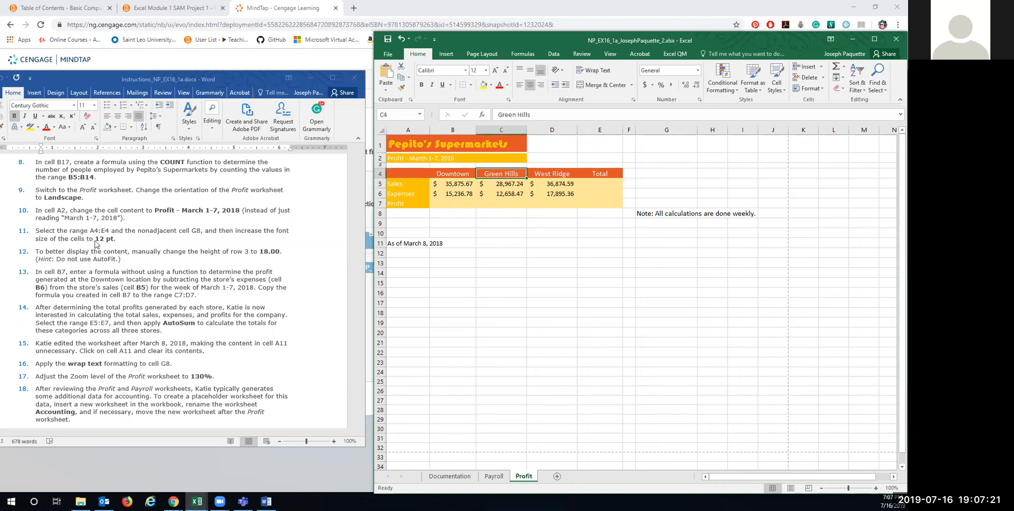
scroll(98, 254, down, 2)
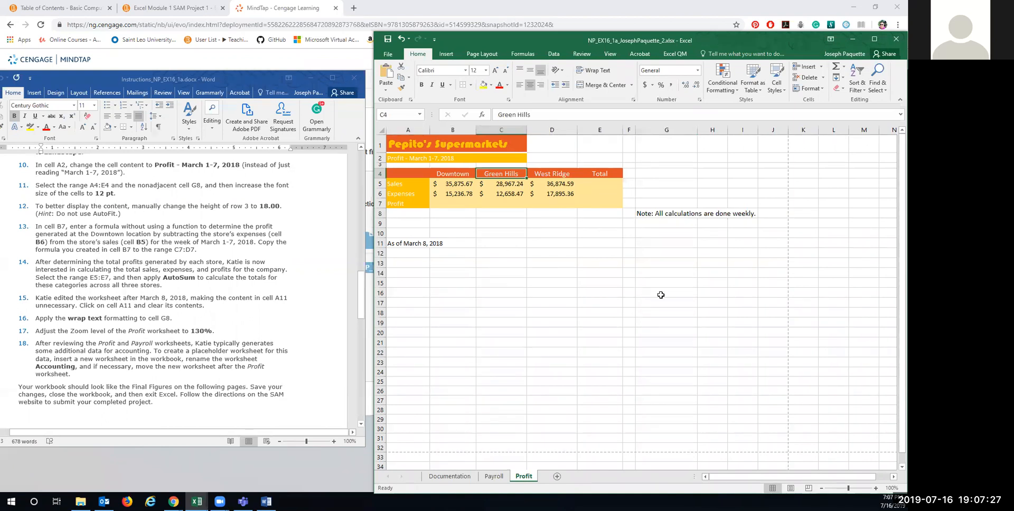
drag(415, 173, 567, 158)
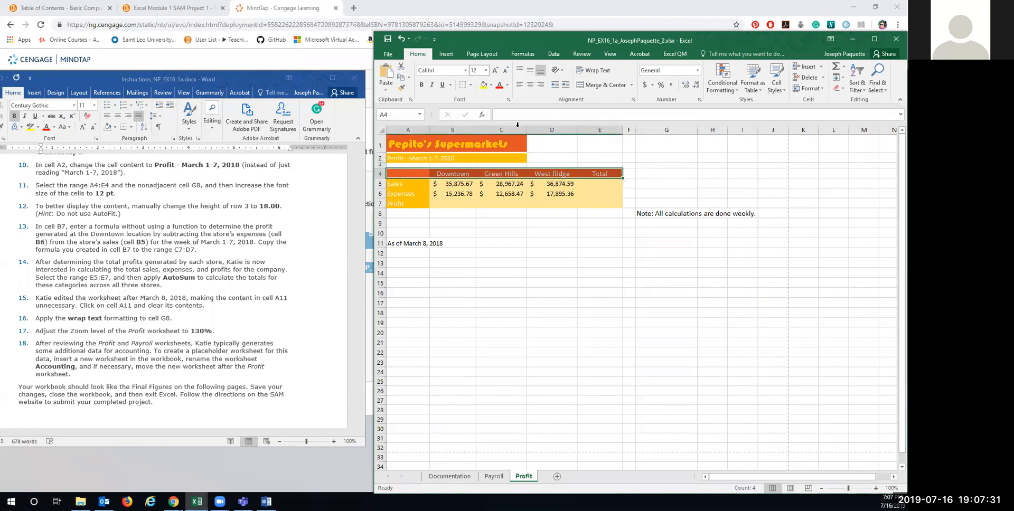
click(402, 172)
click(402, 172)
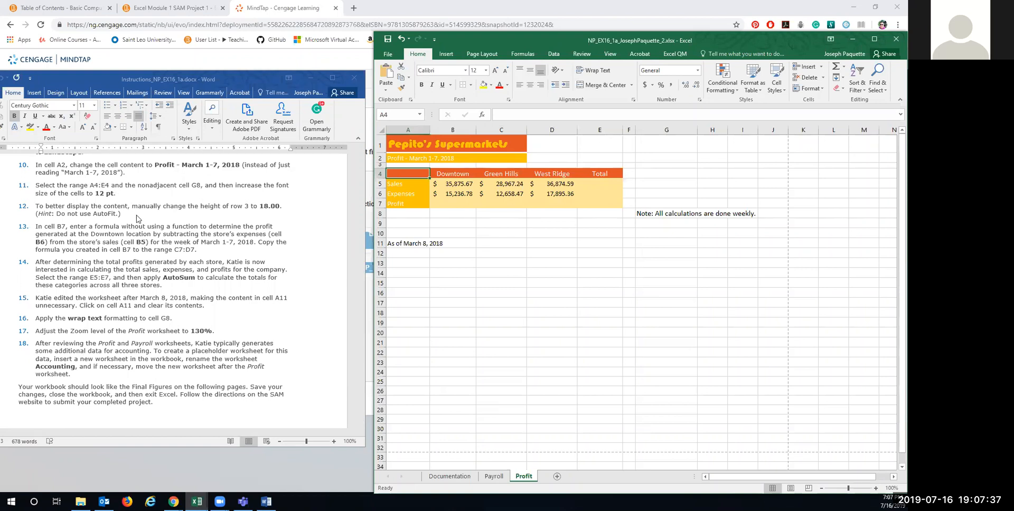
scroll(139, 218, down, 1)
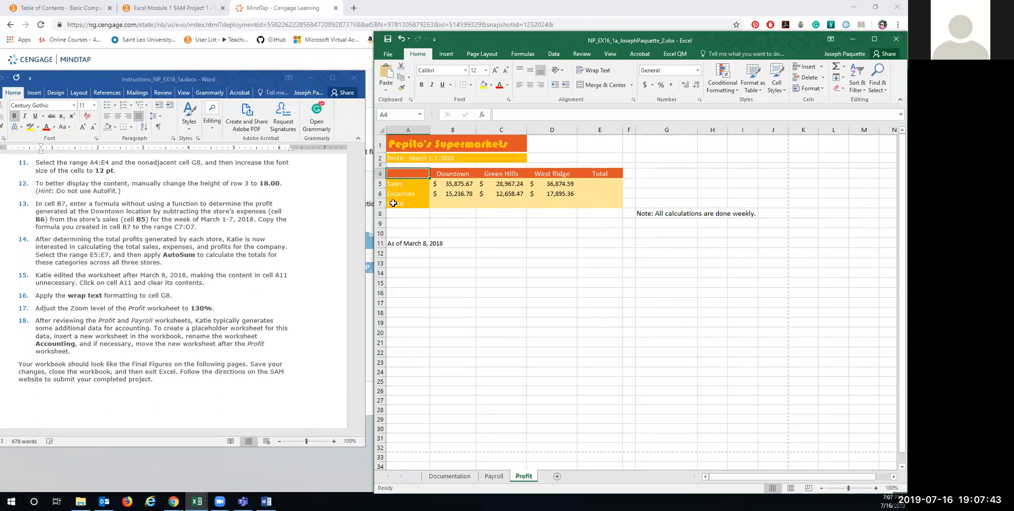
click(378, 165)
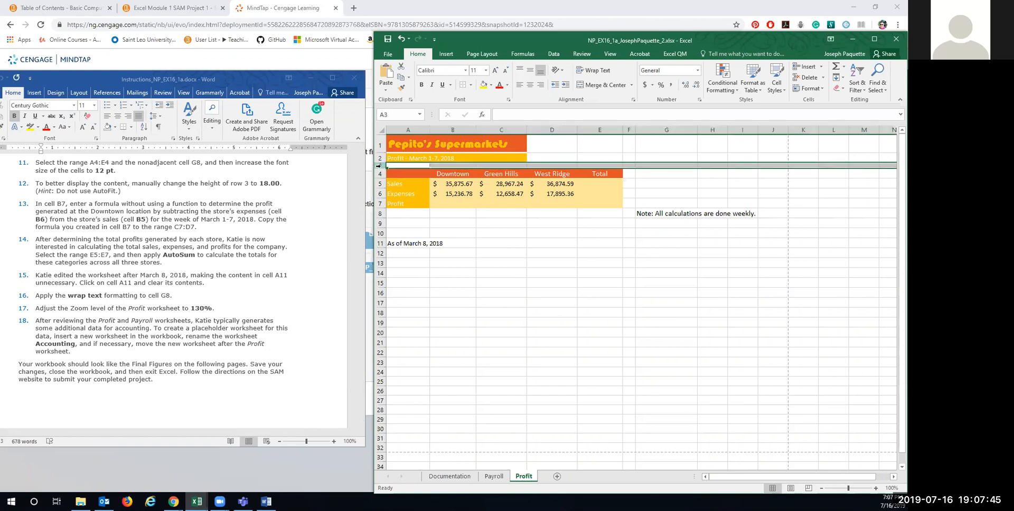
Step: Increase row 3's height to add space above the table headings
drag(381, 168, 380, 174)
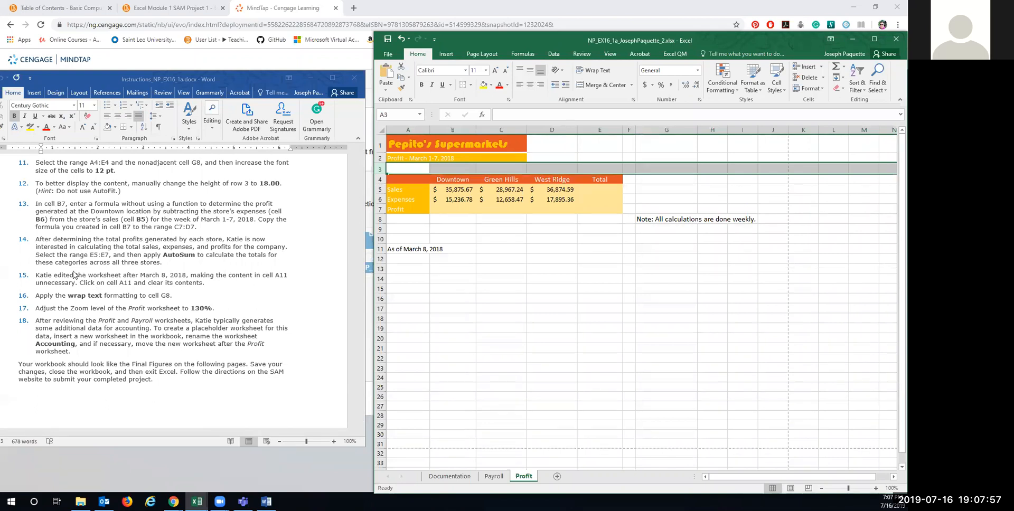
scroll(74, 221, down, 1)
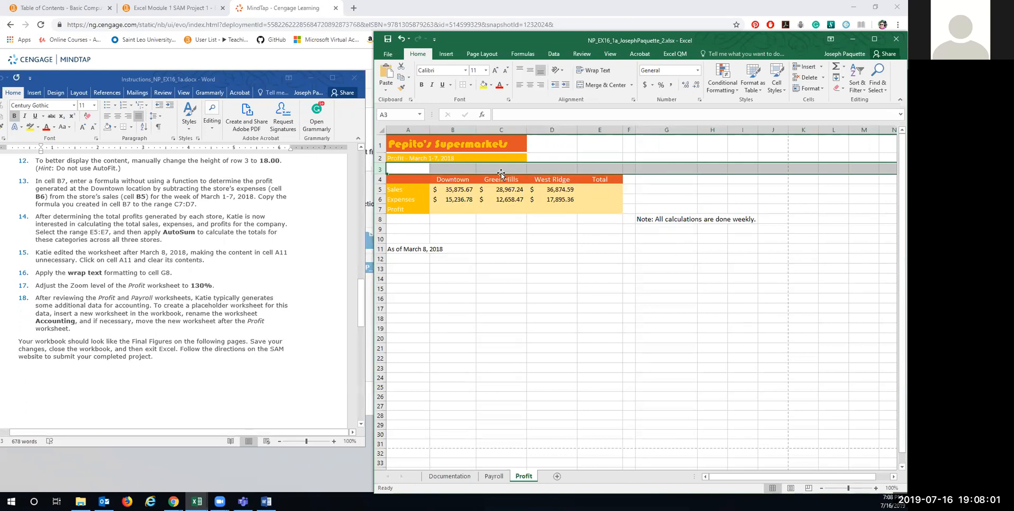
click(448, 209)
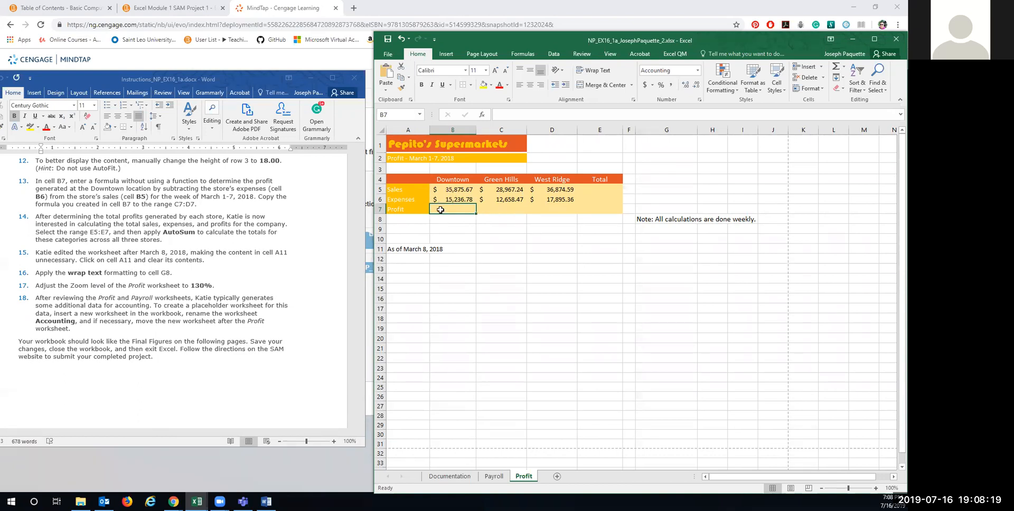
Step: Enter =B5-B6 in B7 for the Downtown profit of $20,638.89
text(=)
click(452, 189)
text(-)
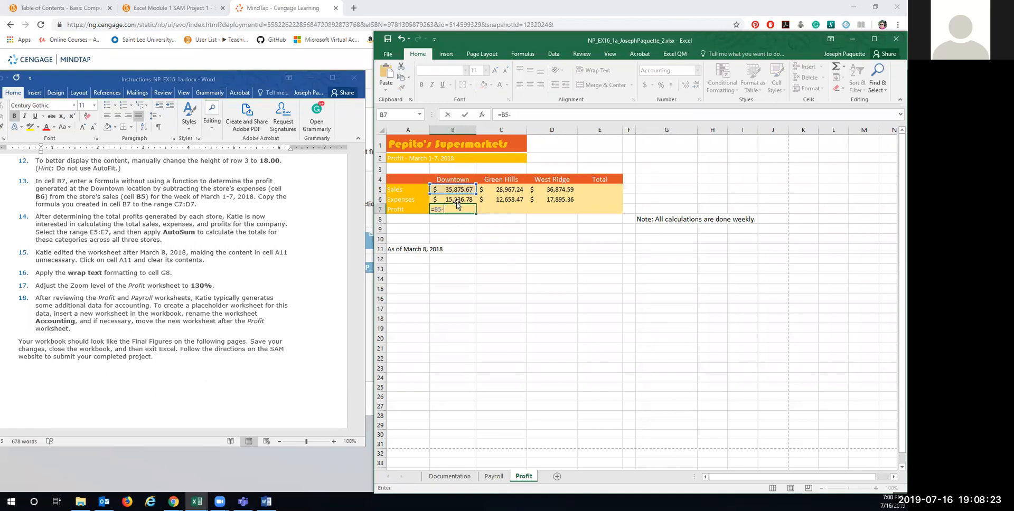
click(454, 199)
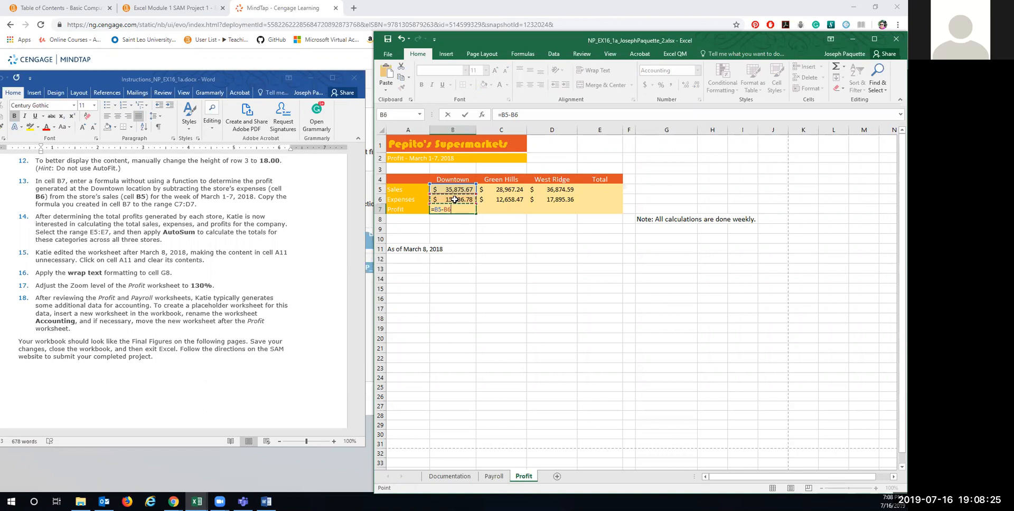
key(Return)
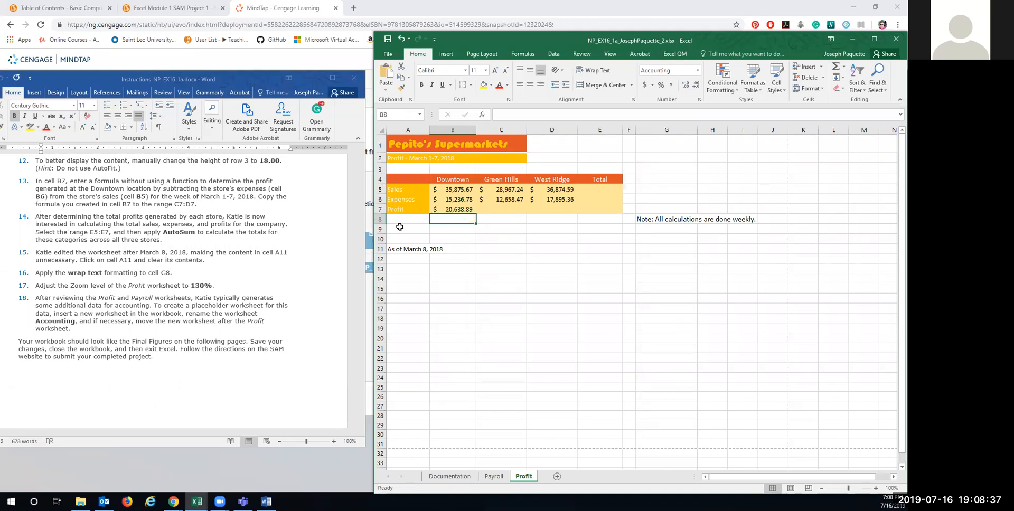
Step: Copy the B7 profit formula across C7:D7, giving $16,308.77 and $18,979.23
click(462, 210)
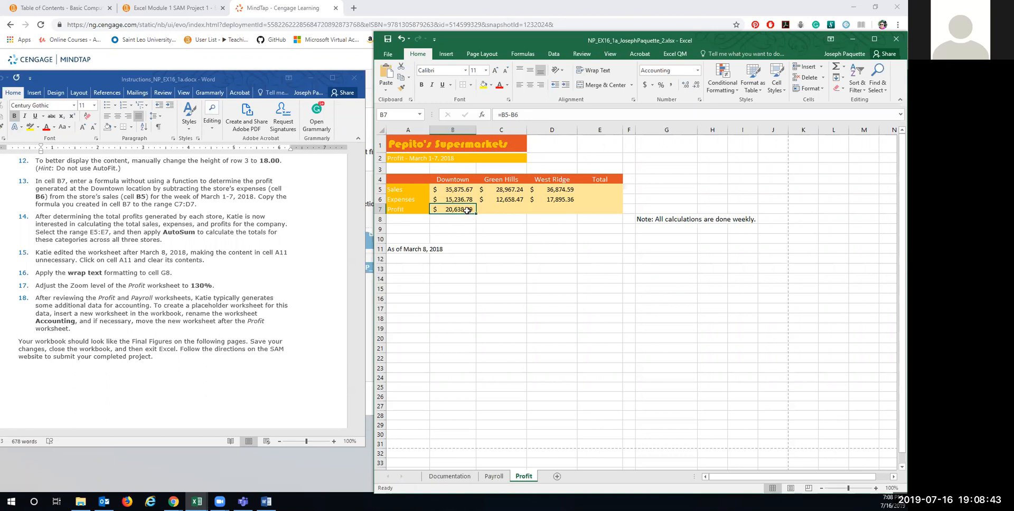
right_click(468, 210)
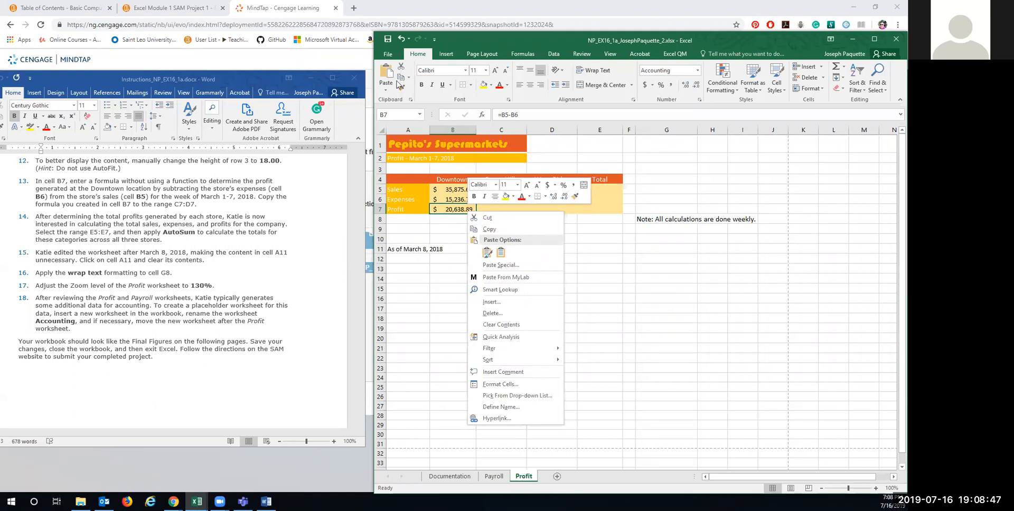
click(442, 212)
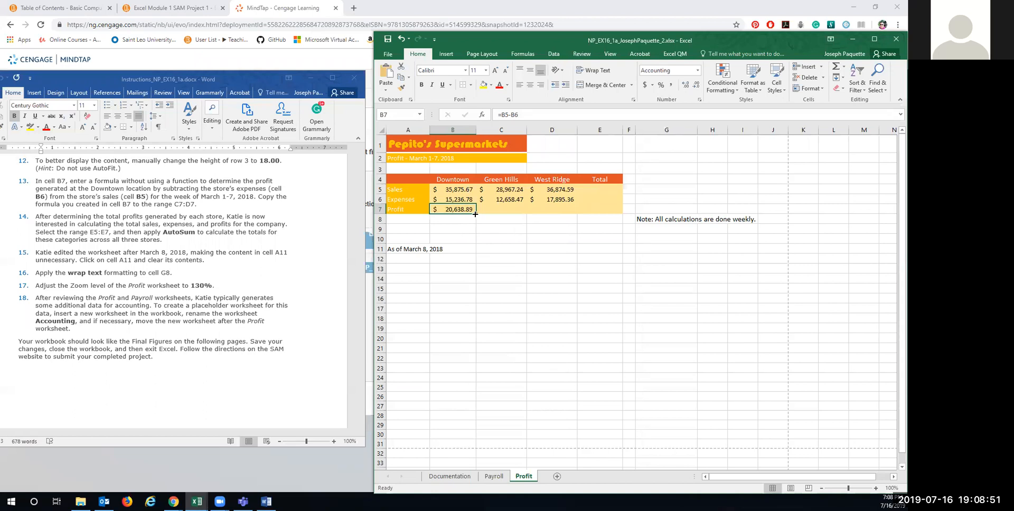
drag(476, 214, 576, 210)
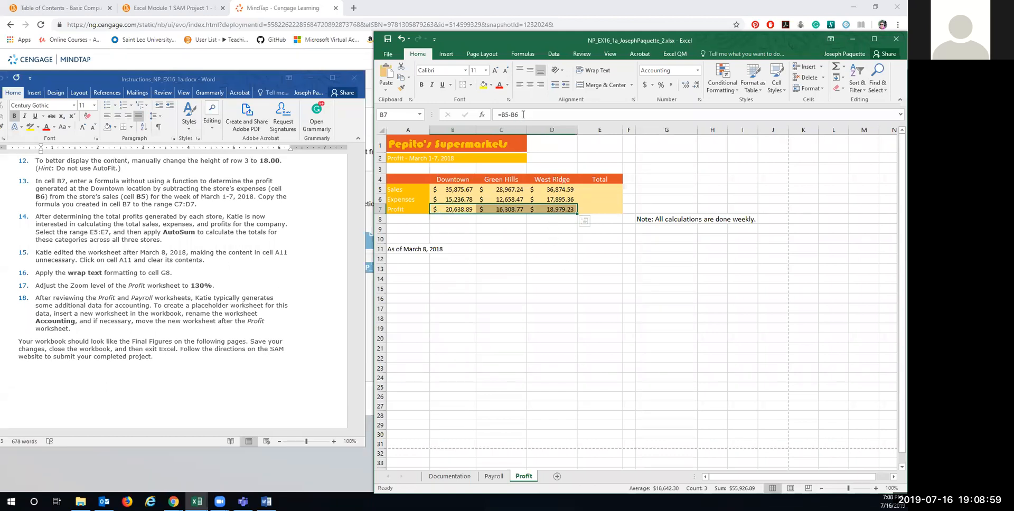
click(501, 209)
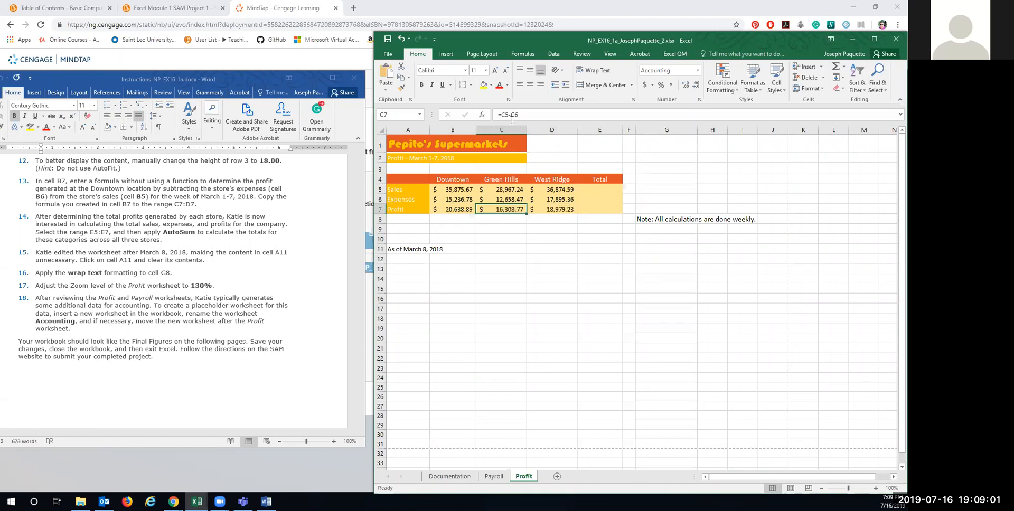
click(550, 210)
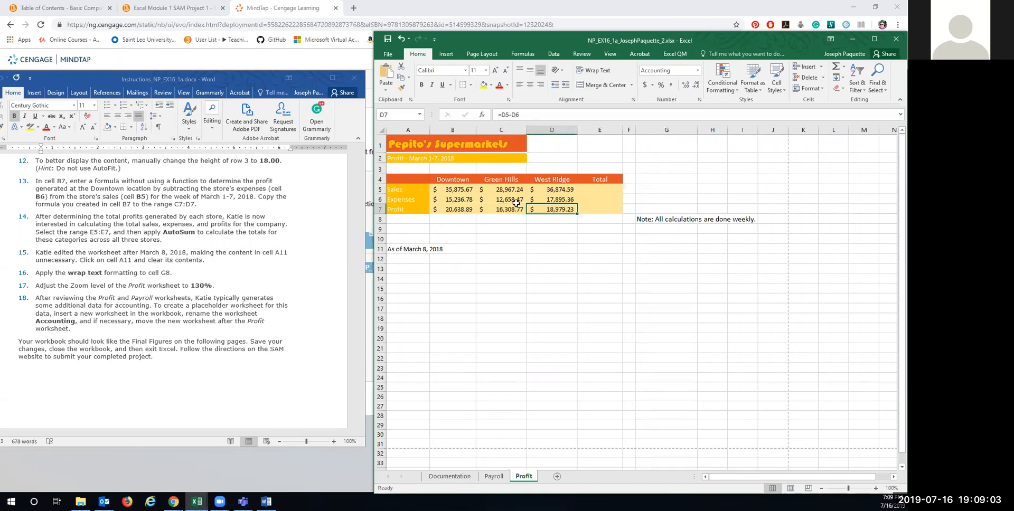
click(464, 209)
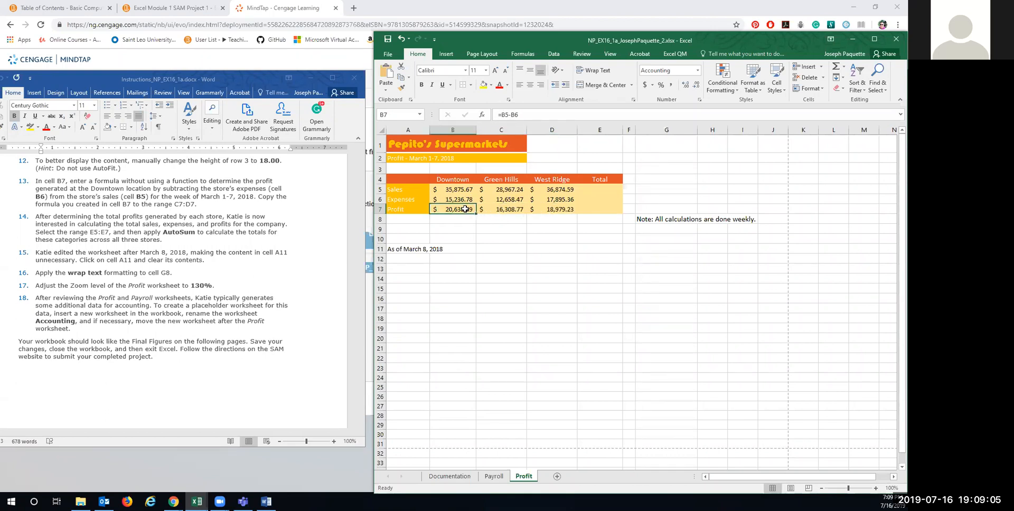
scroll(223, 257, down, 2)
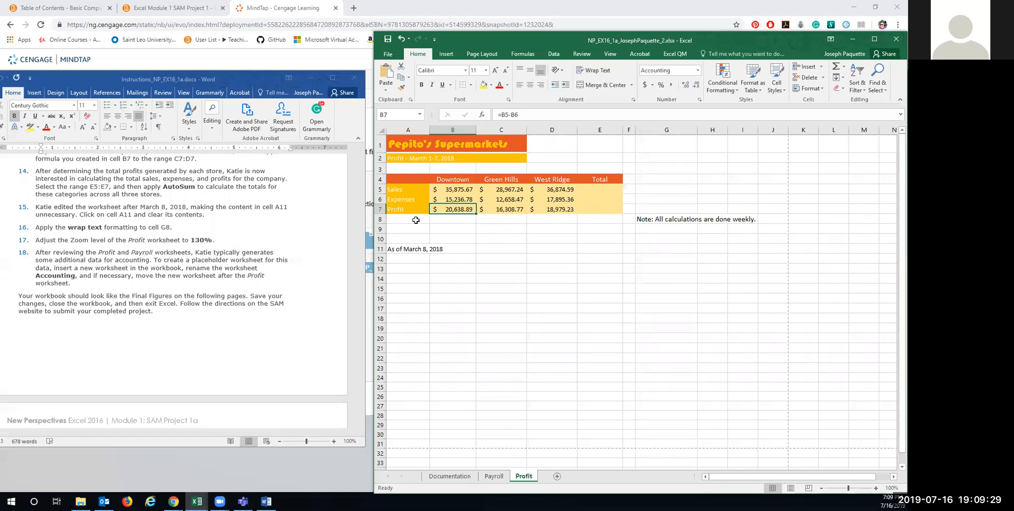
Step: Scroll up to review the Sales, Expenses and Profit rows for all three stores
scroll(198, 209, up, 1)
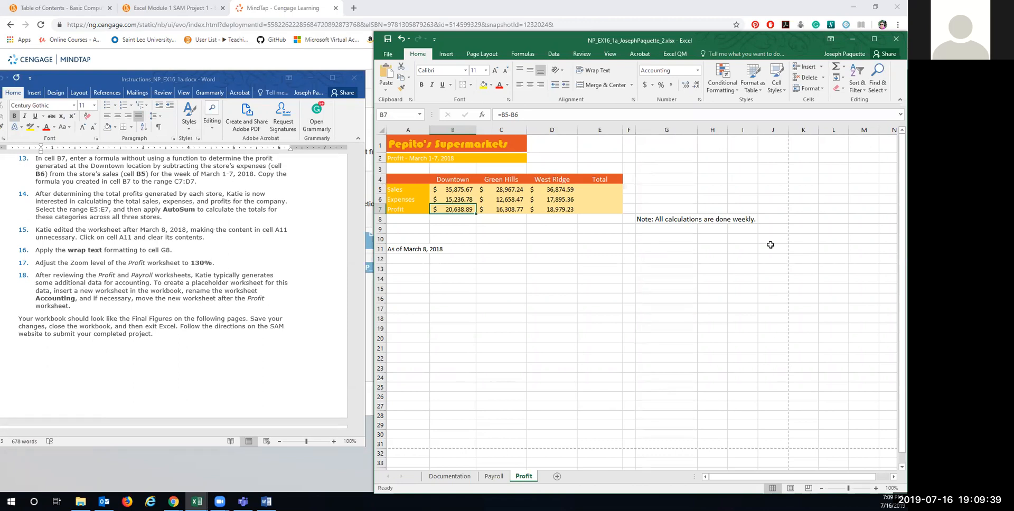
Step: AutoSum E5:E7 to get totals of $101,717.50 sales, $45,790.61 expenses and $55,926.89 profit
drag(598, 181, 597, 209)
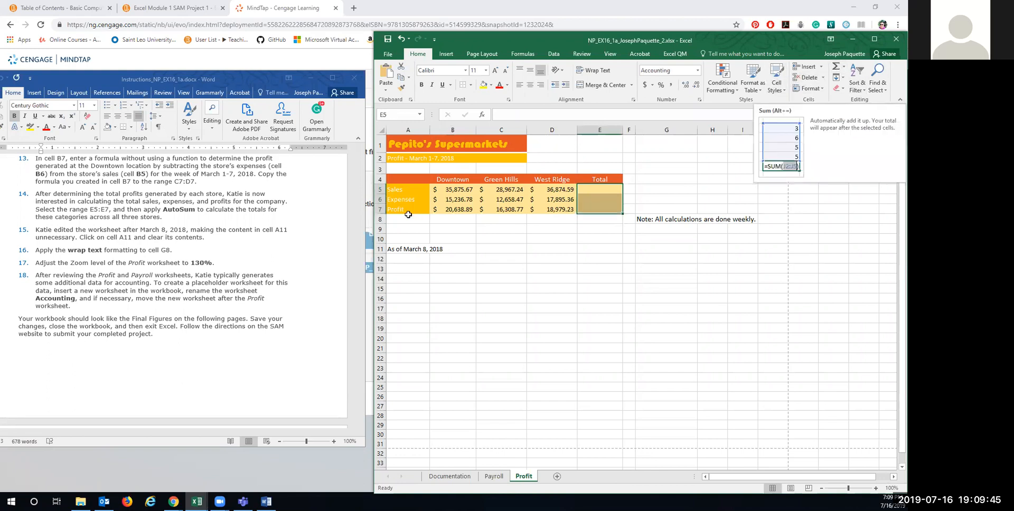
click(836, 66)
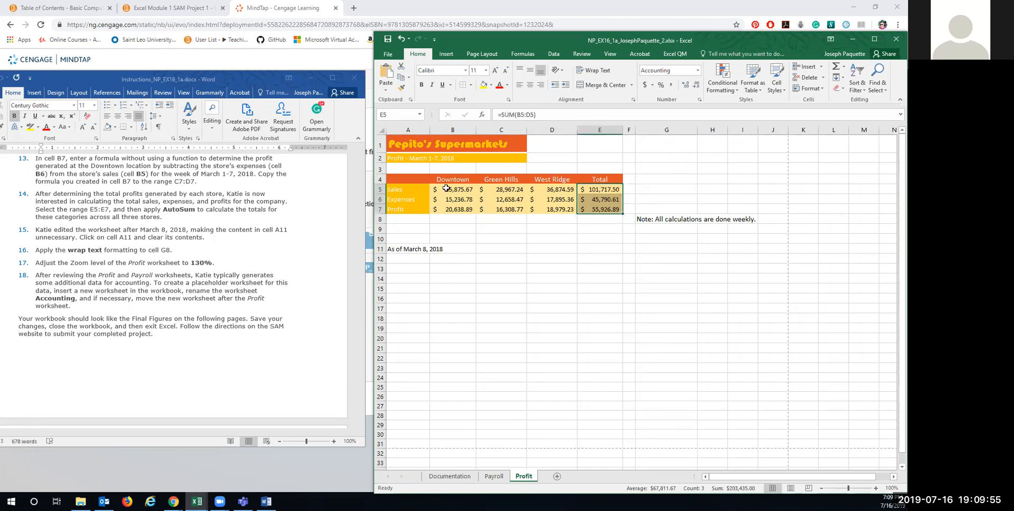
click(595, 201)
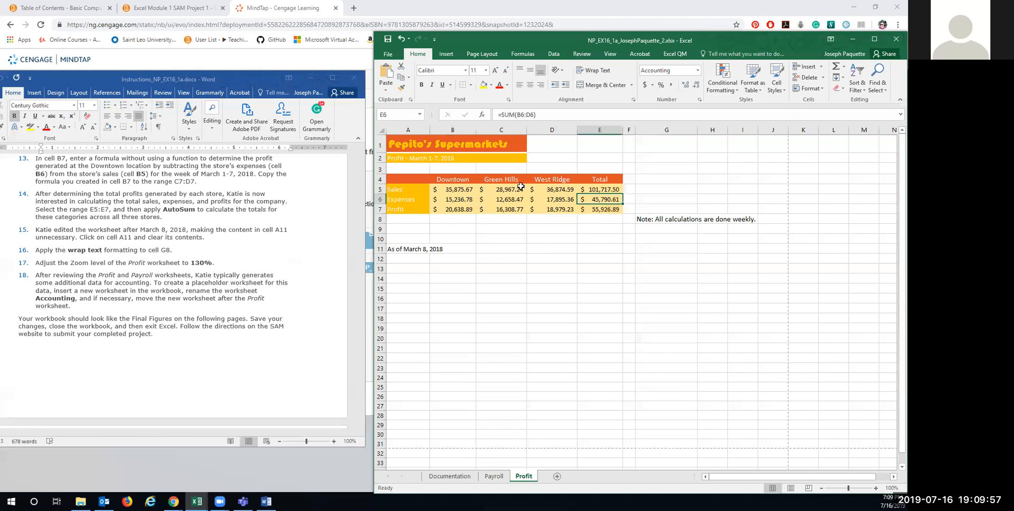
click(601, 210)
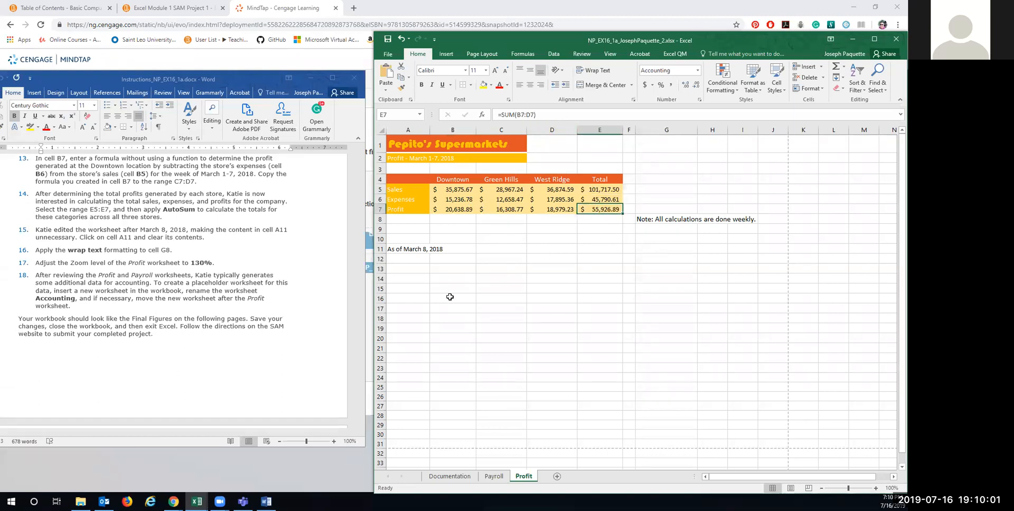
Step: Scroll down the instructions document to the next task
click(168, 205)
scroll(164, 216, down, 1)
scroll(163, 215, down, 2)
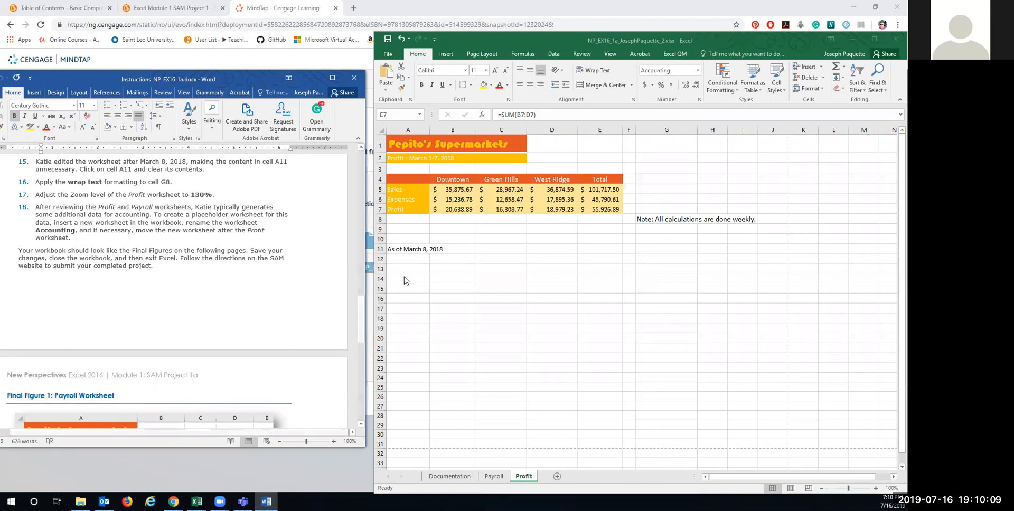
Step: Select the 'As of March 8, 2018' note in A11 and browse the ribbon tabs before returning to Home
click(396, 252)
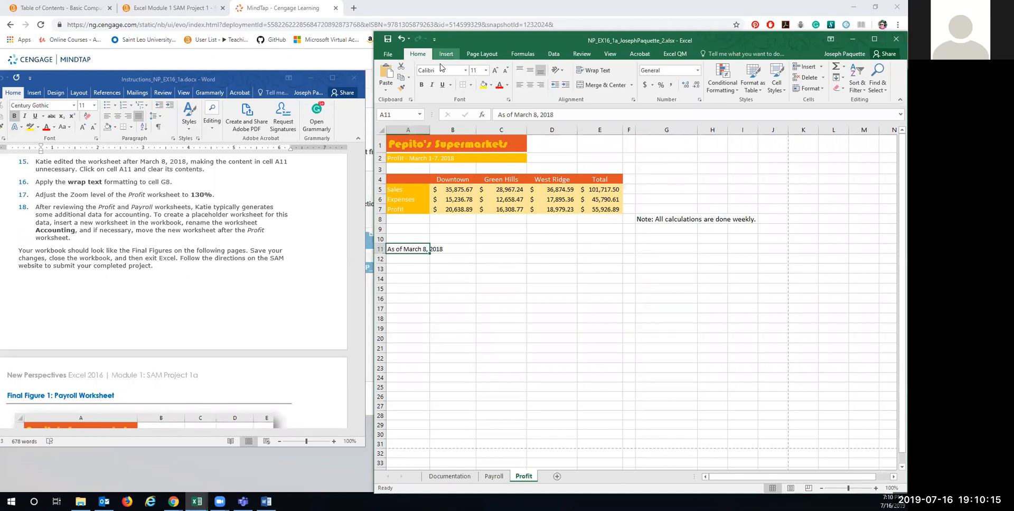
click(475, 55)
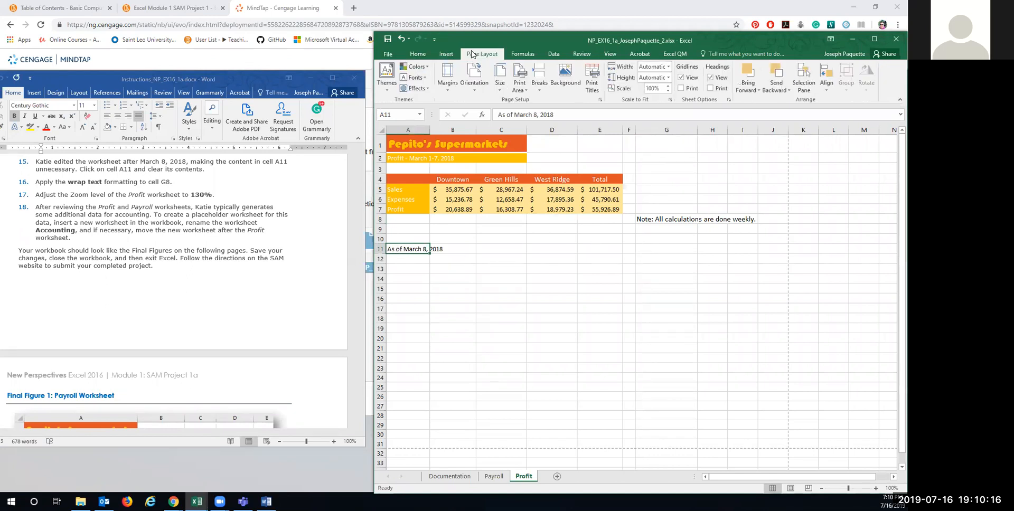
click(511, 55)
click(552, 54)
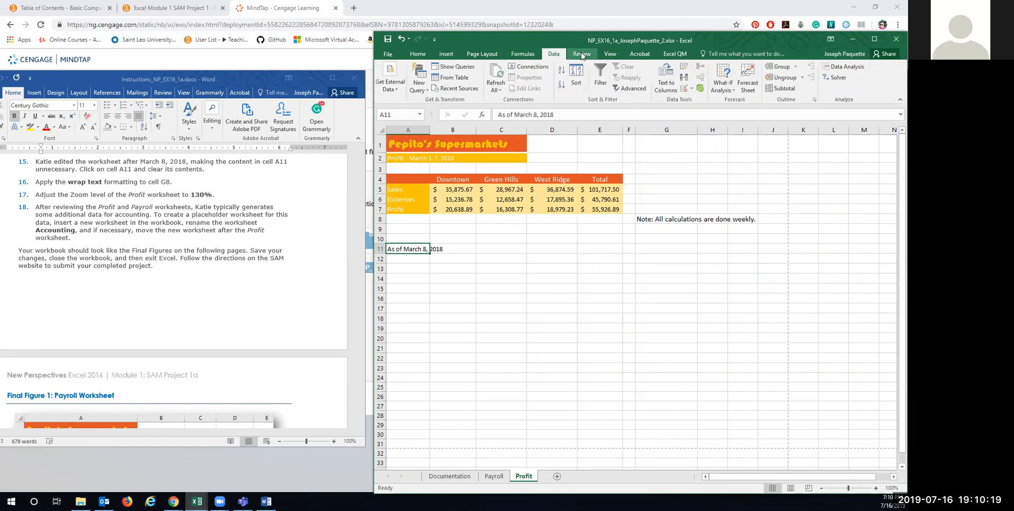
click(582, 54)
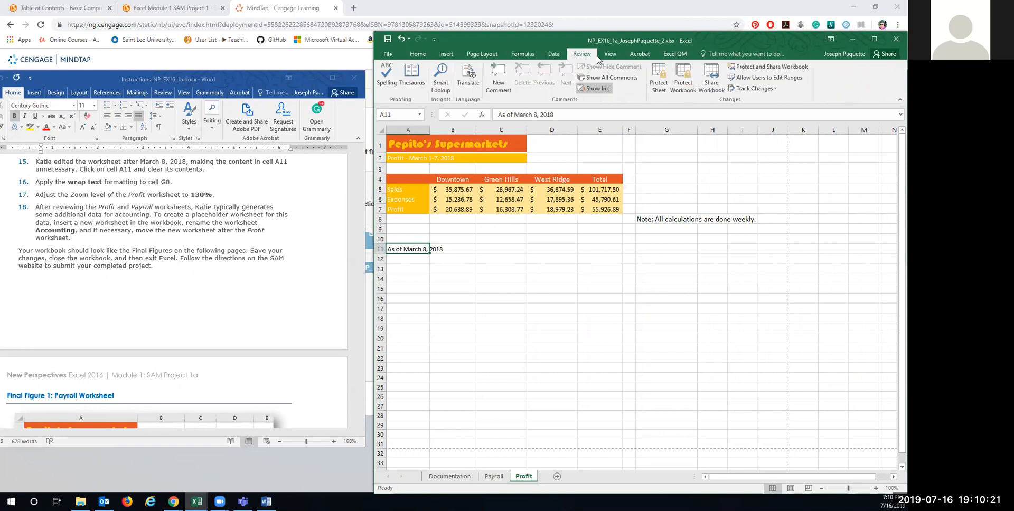
click(613, 59)
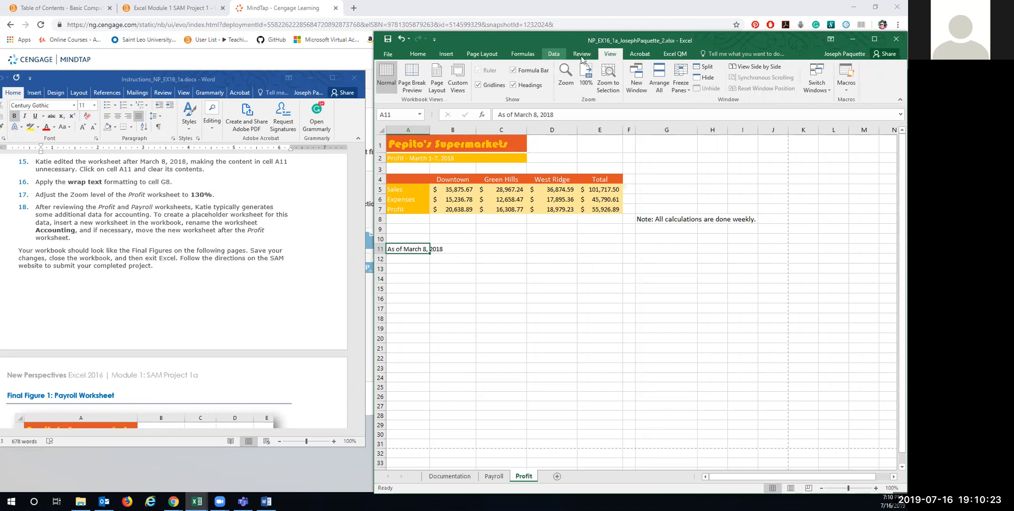
click(417, 55)
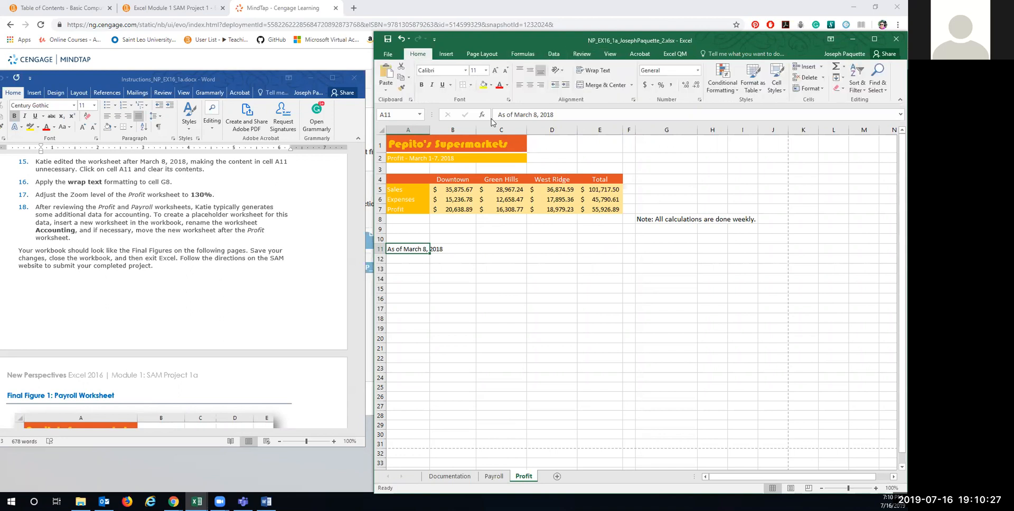
Step: Clear the contents of A11 with Clear > Clear Contents, leaving the cell empty
click(842, 91)
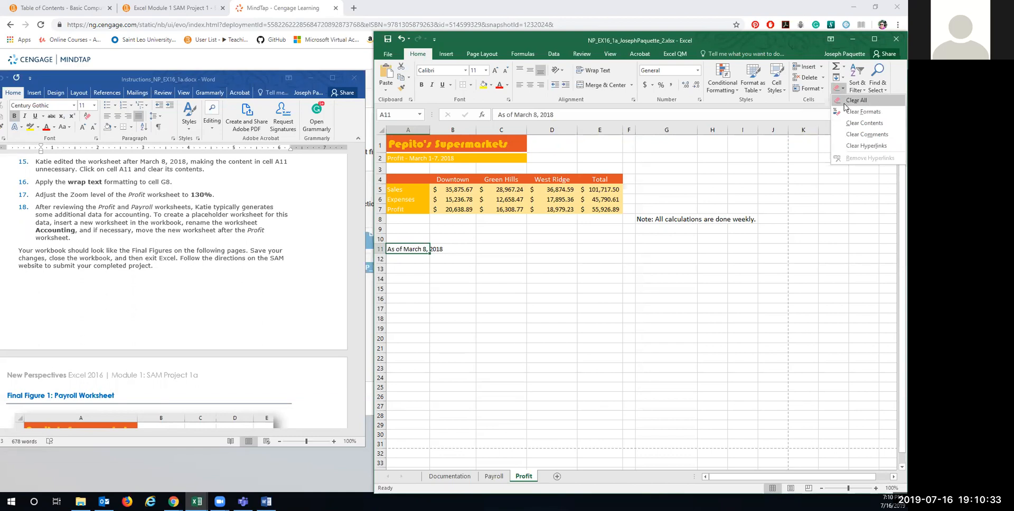
click(864, 122)
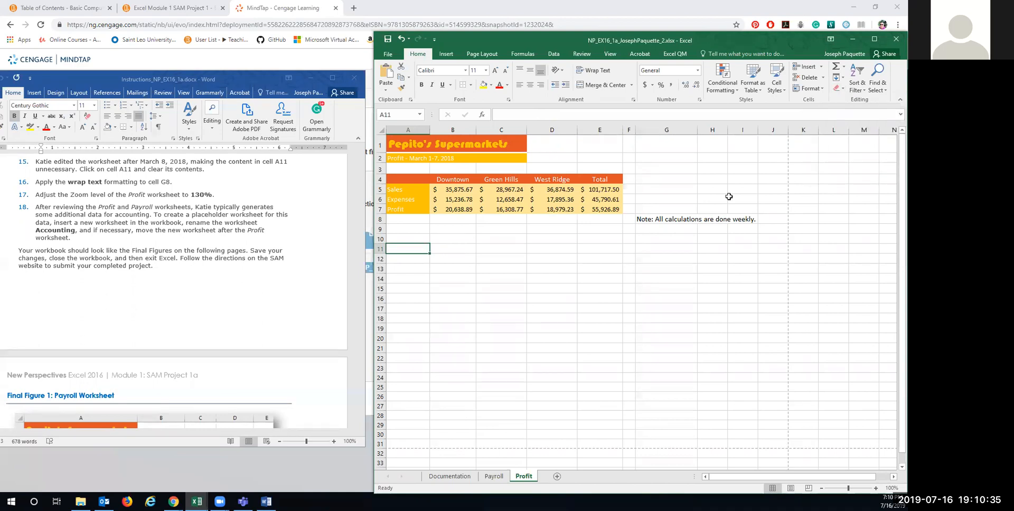
click(842, 90)
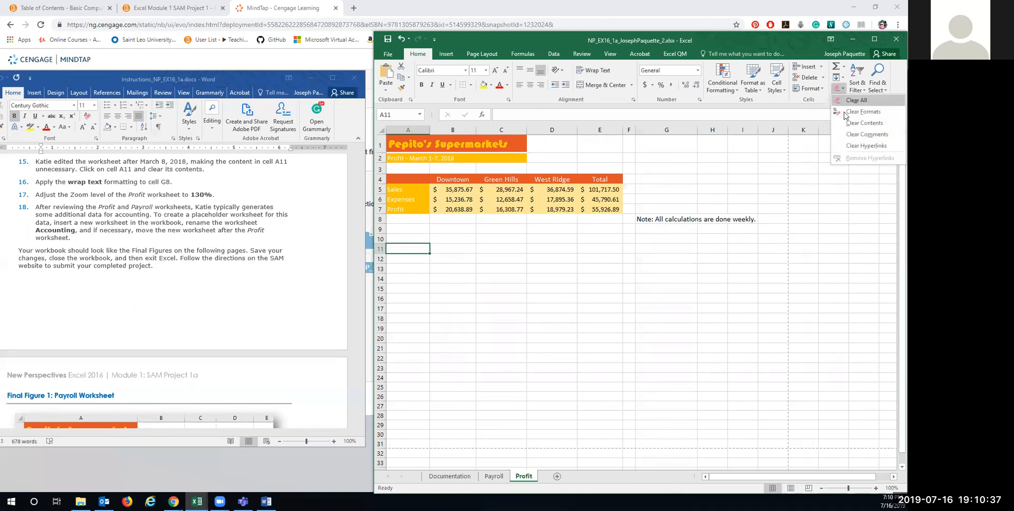
click(411, 250)
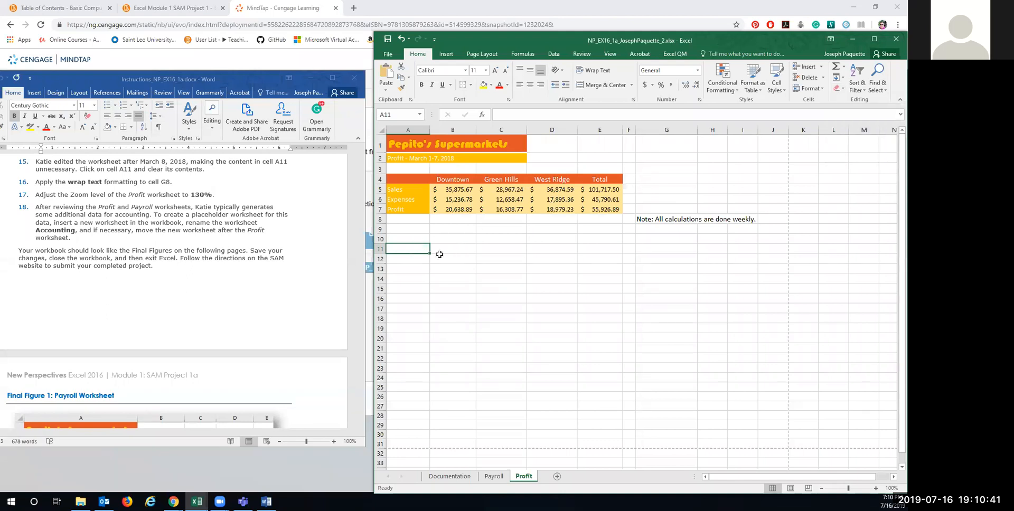
right_click(409, 248)
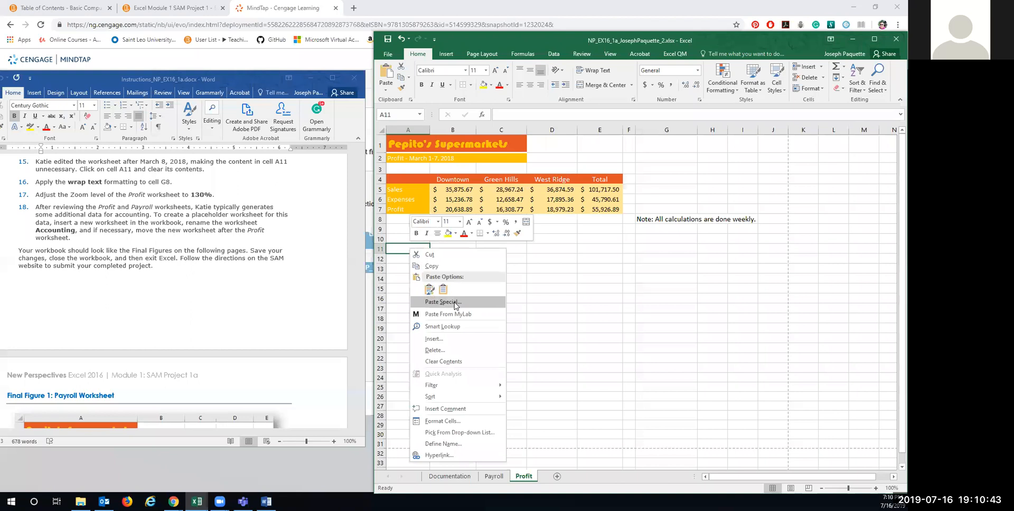
key(Escape)
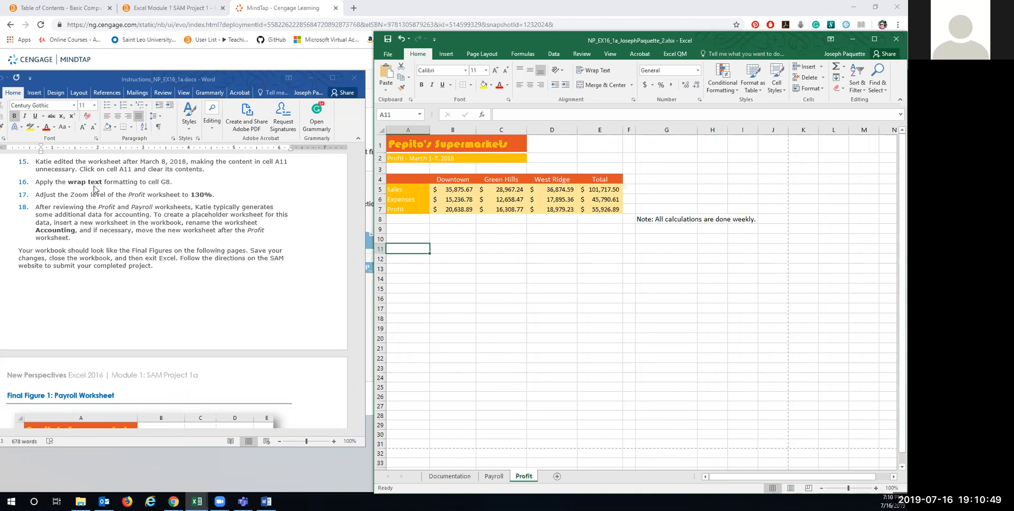
Step: Select the G8 note, then accidentally enter 'hhhh' into neighbouring cell H8
click(656, 219)
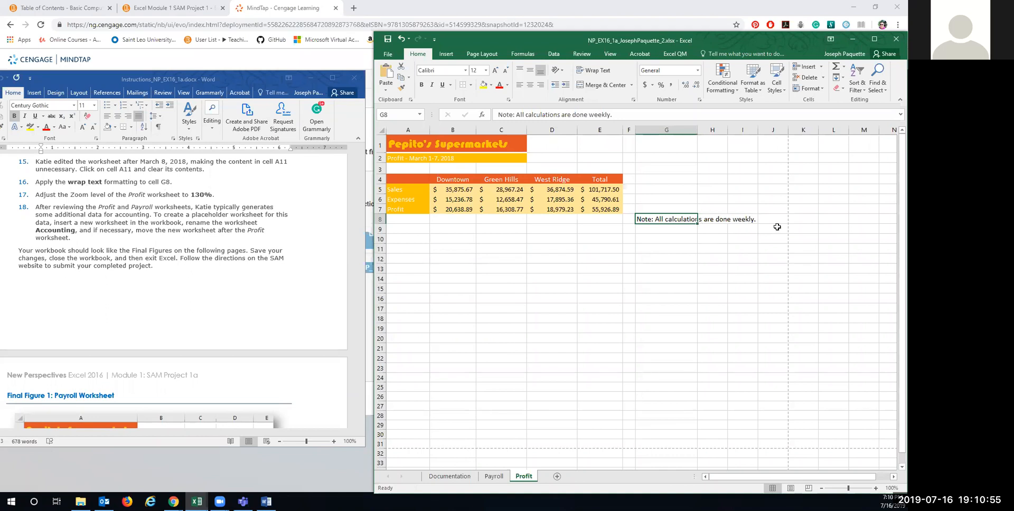
click(716, 217)
text(hhh)
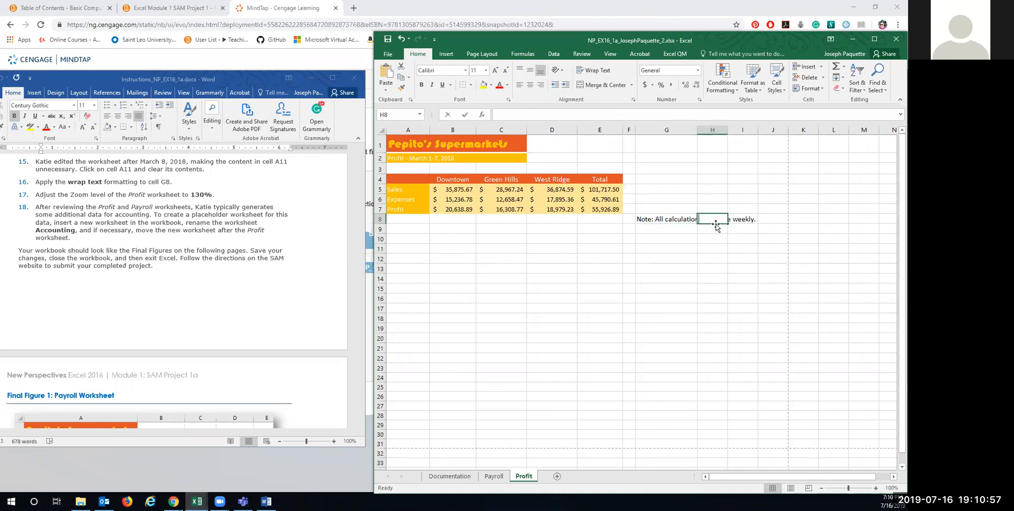
text(h)
click(714, 240)
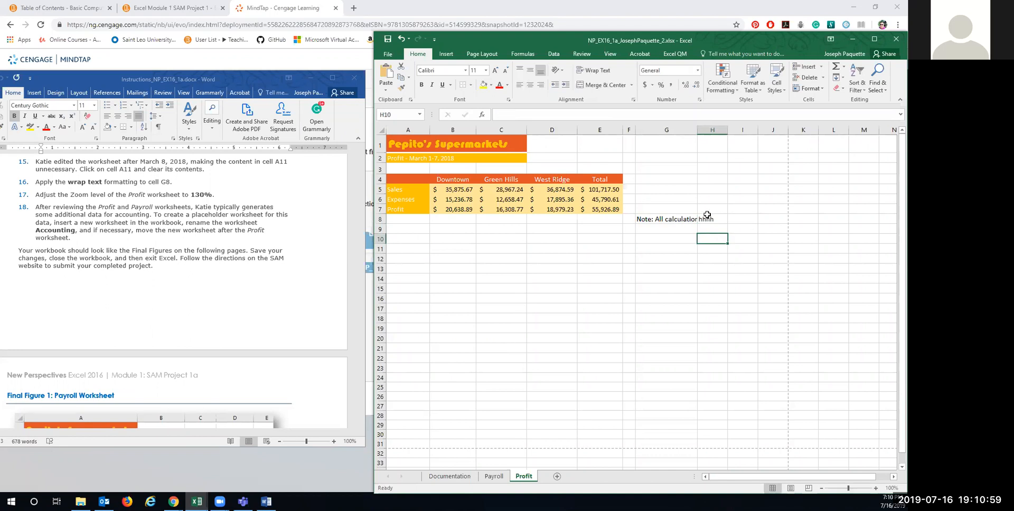
Step: Delete the stray H8 entry and wrap the G8 weekly-calculations note onto several lines
click(706, 220)
key(Delete)
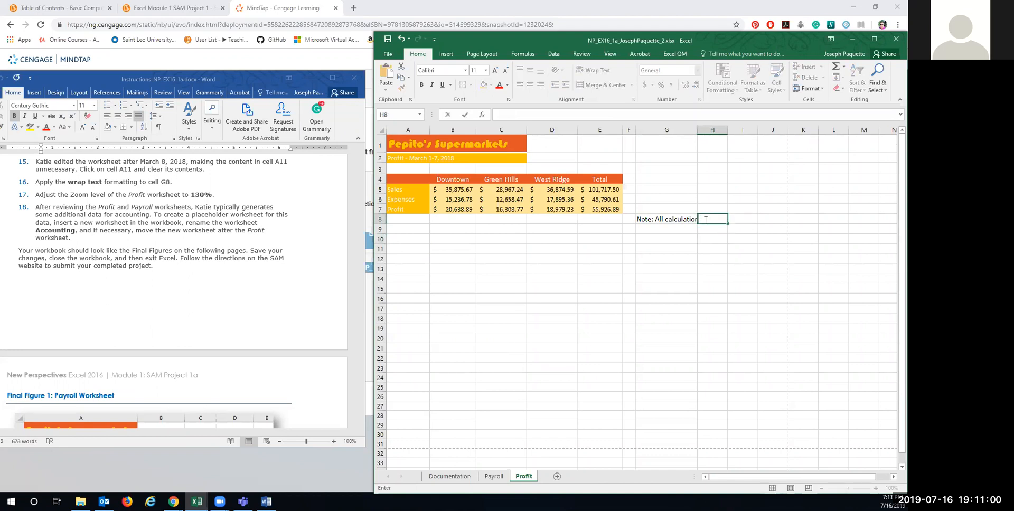
click(662, 221)
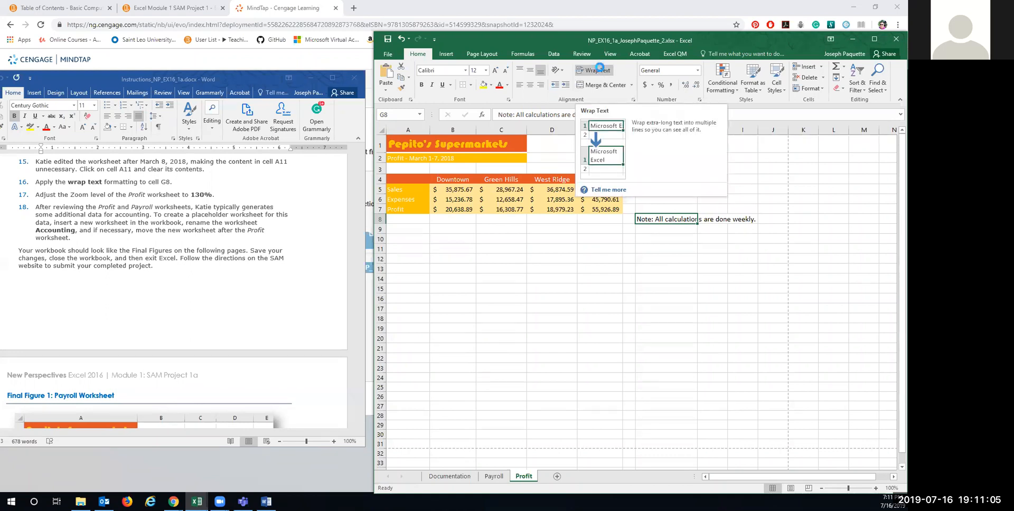
click(600, 70)
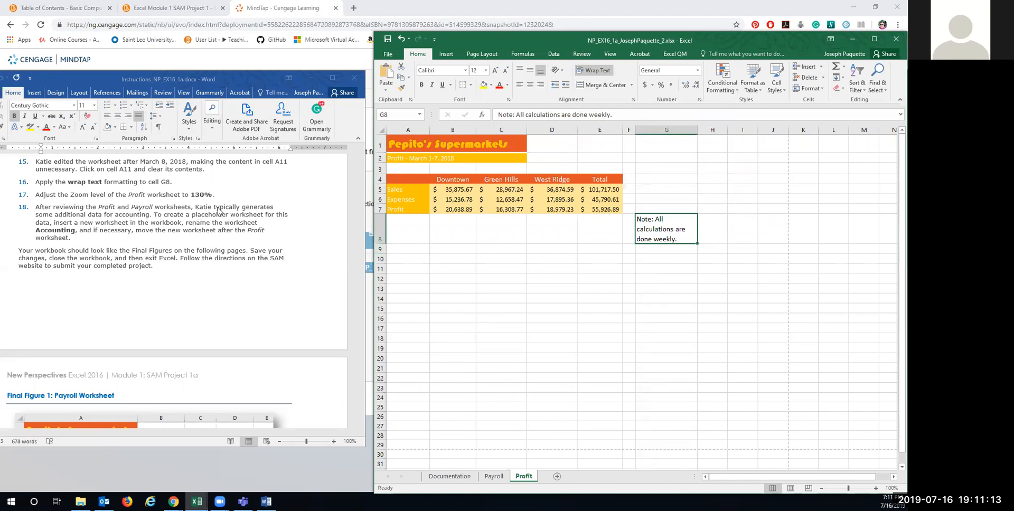
Step: Set a custom 130% magnification in the View tab's Zoom dialog
click(610, 54)
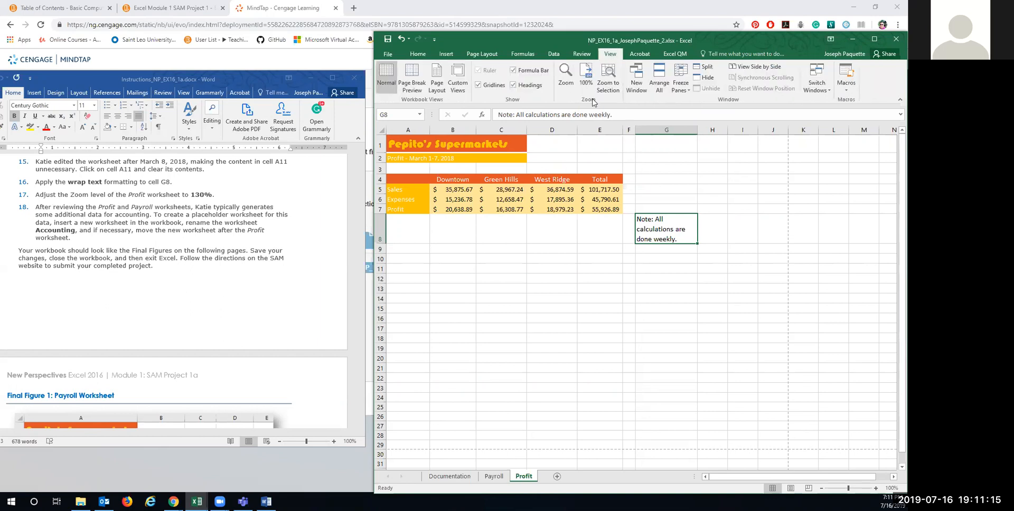
click(565, 82)
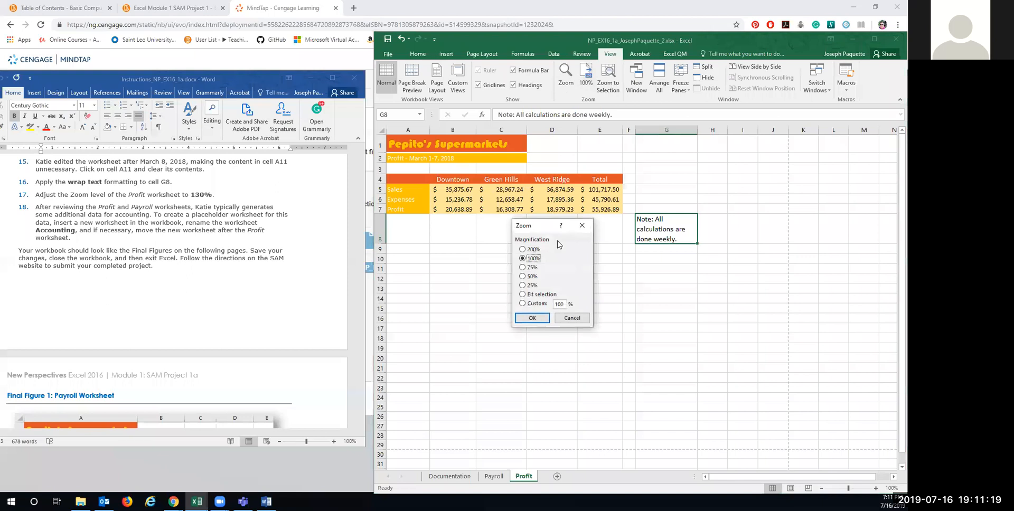
click(531, 308)
text(130)
click(531, 319)
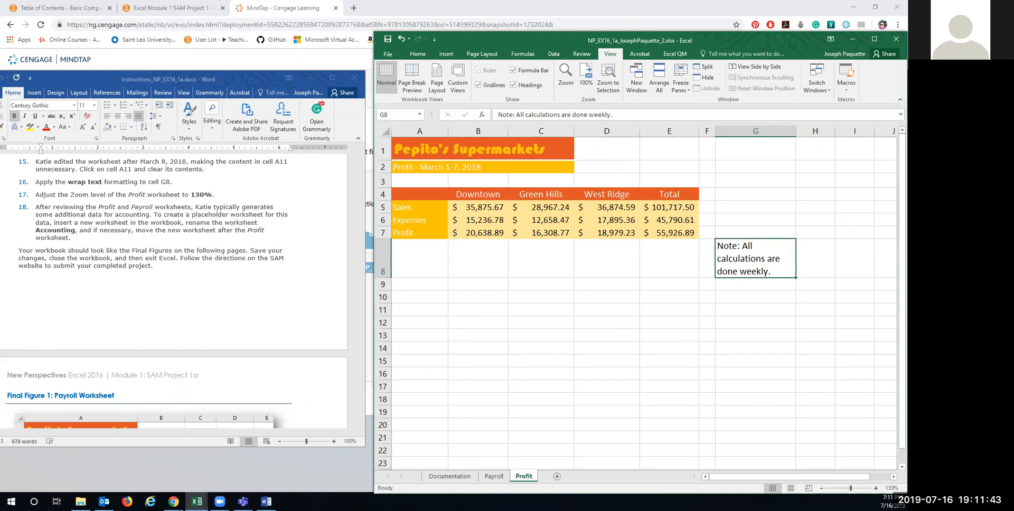
Step: Insert a new worksheet, rename it 'Accounting', and place its tab after Profit
click(557, 477)
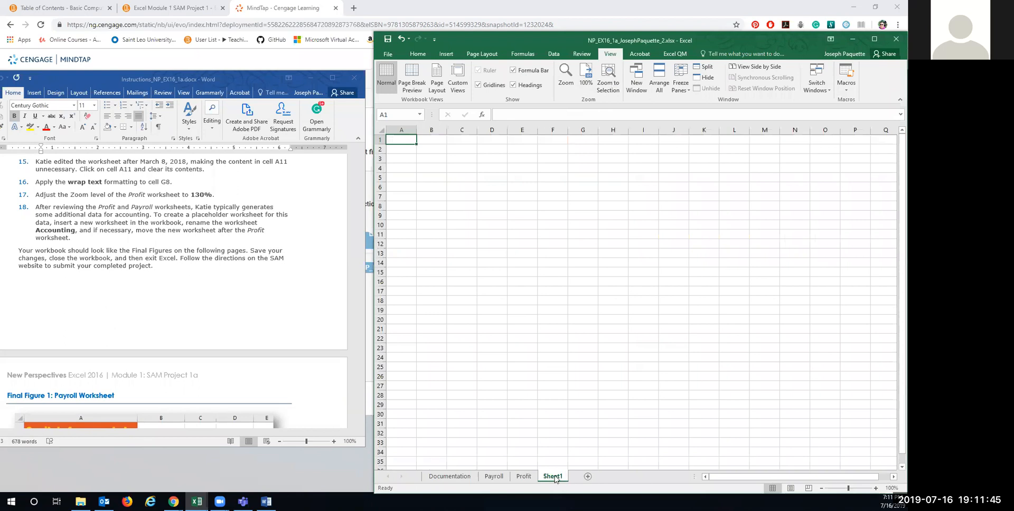
double_click(553, 477)
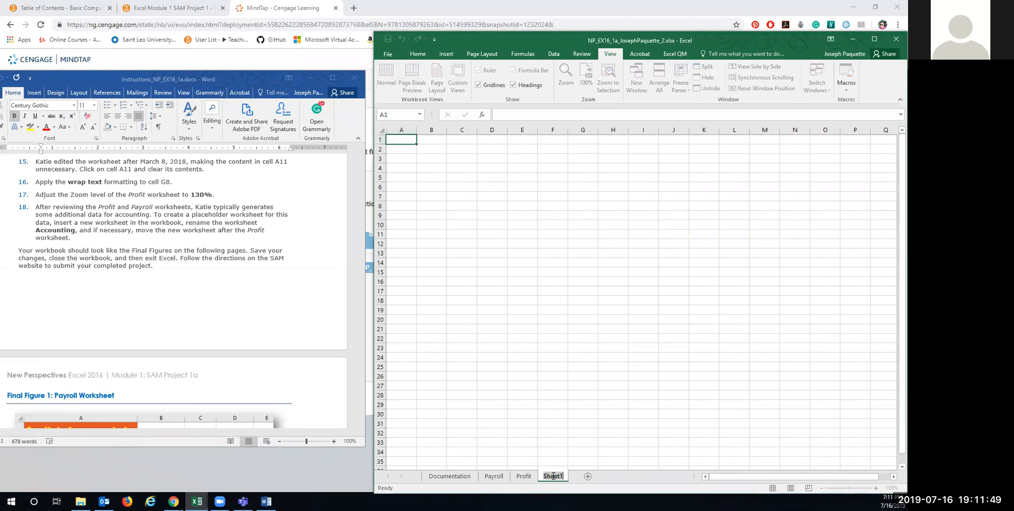
text(Accounting)
key(Return)
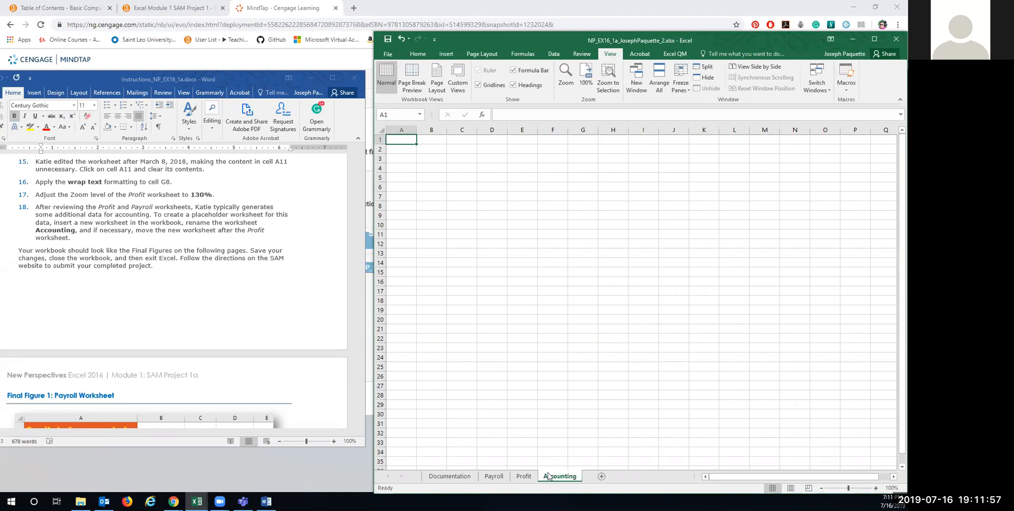
drag(552, 478, 583, 474)
scroll(79, 261, down, 6)
Step: Switch to the Payroll sheet, glance at Profit, and return to Payroll for checking
scroll(79, 261, down, 1)
scroll(79, 261, up, 1)
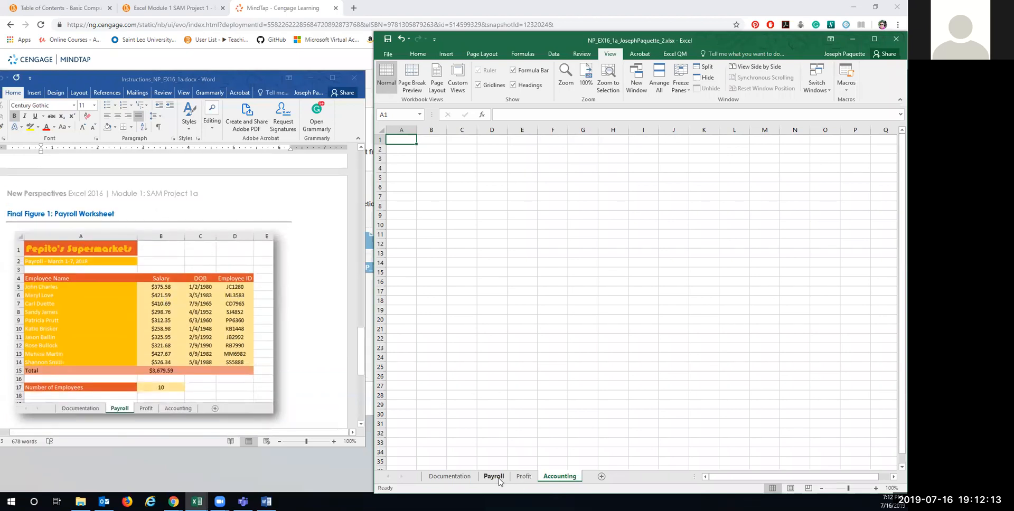
click(493, 476)
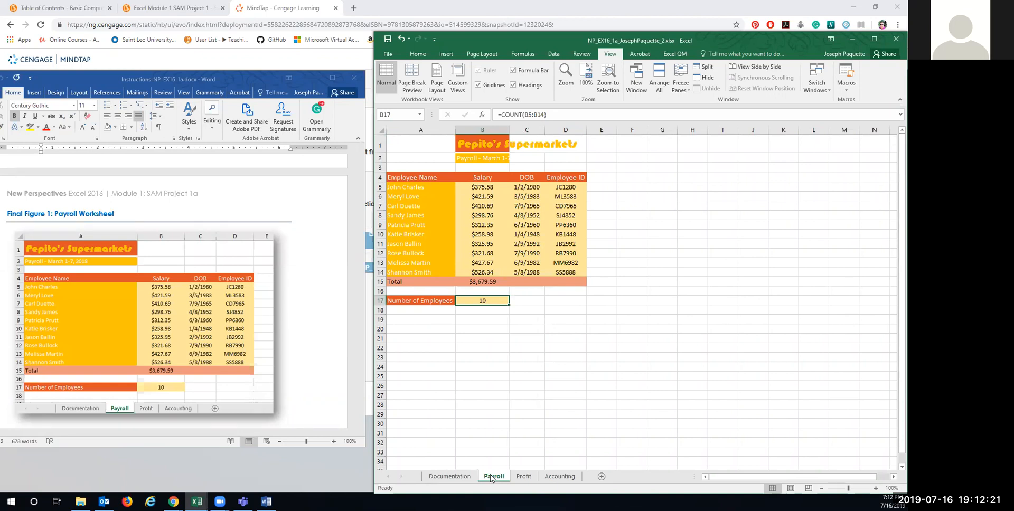
scroll(151, 368, down, 6)
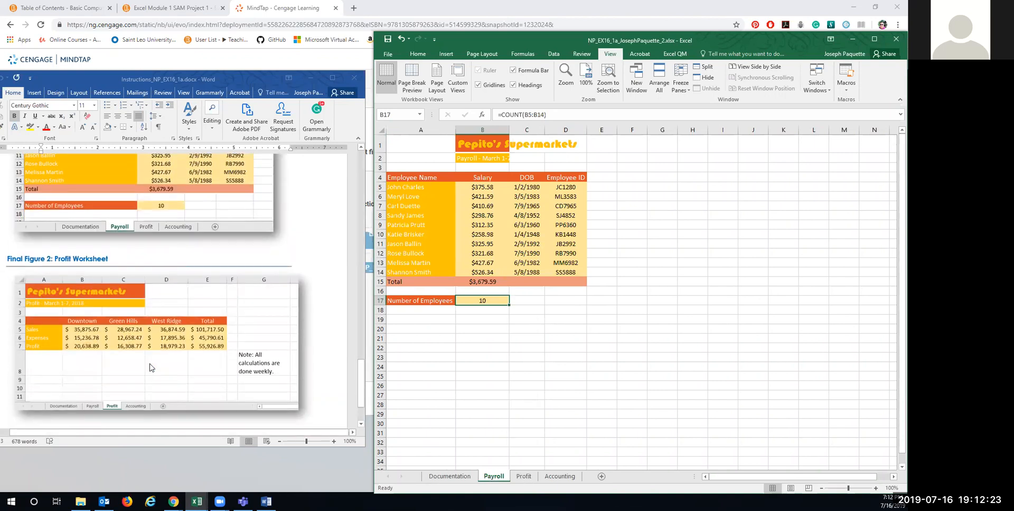
click(530, 477)
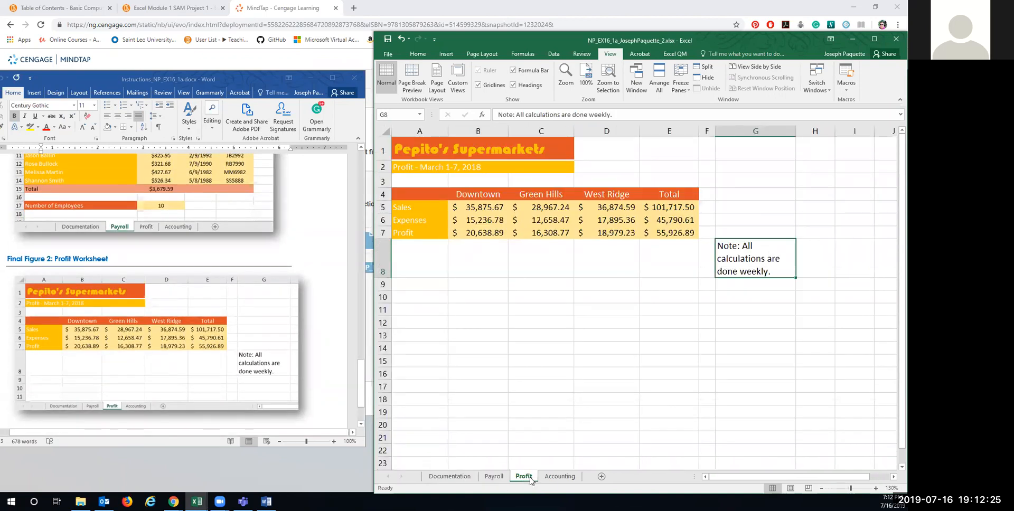
click(492, 477)
scroll(208, 297, up, 15)
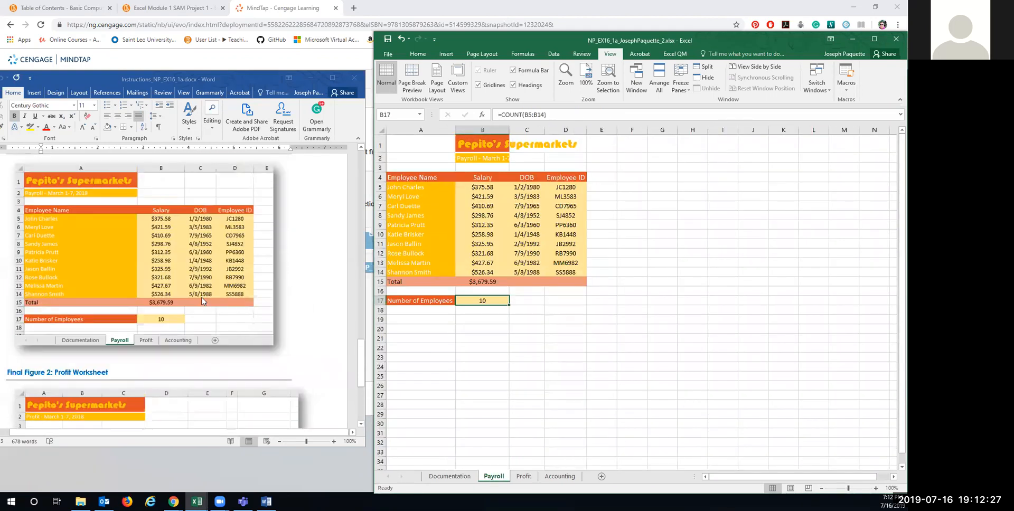
scroll(204, 302, up, 3)
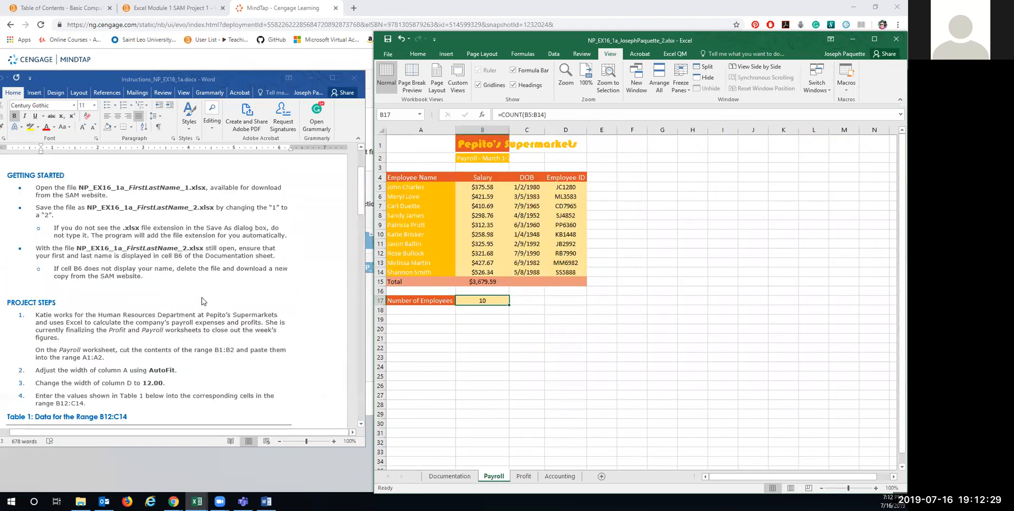
scroll(203, 302, up, 5)
scroll(203, 301, down, 7)
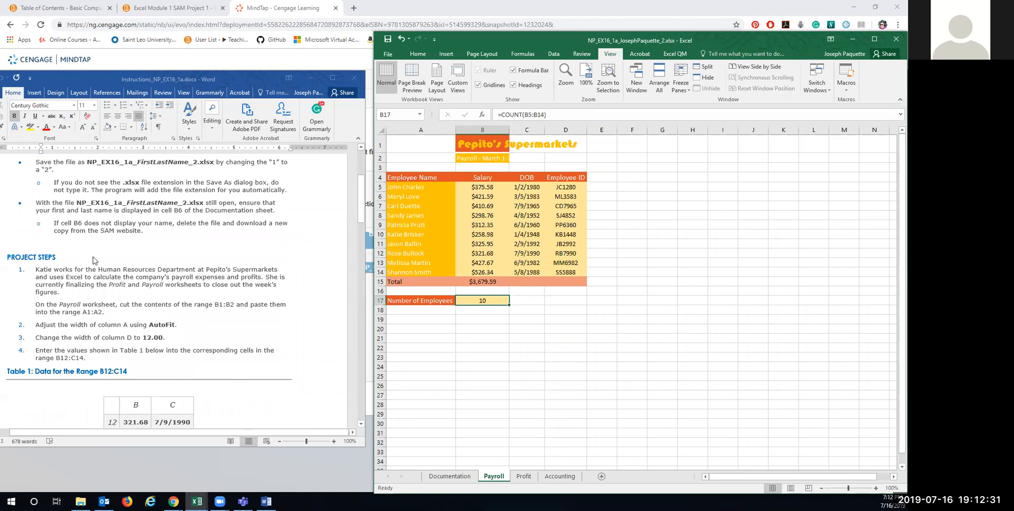
scroll(158, 296, down, 1)
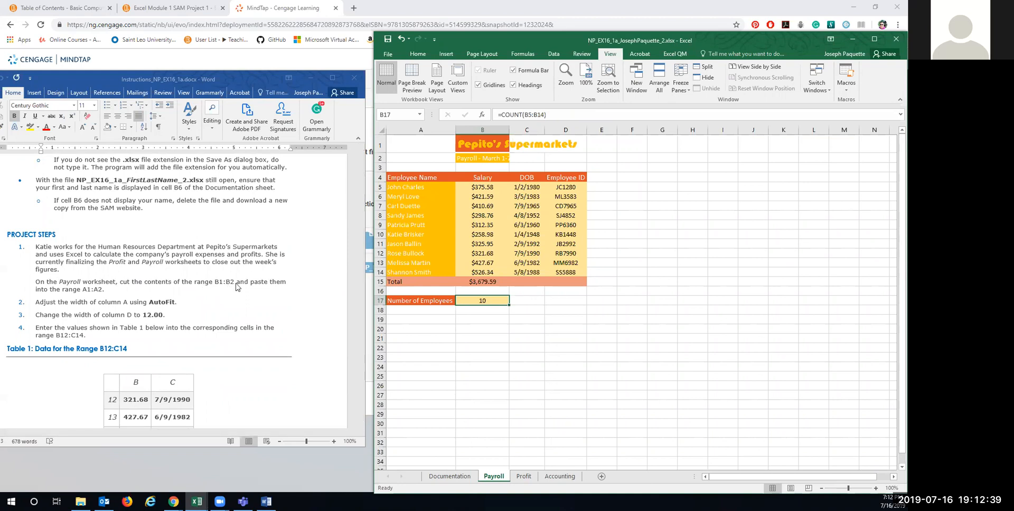
Step: Move the Payroll title and subtitle from B1:B2 to A1:A2 and autofit column A
drag(470, 142, 474, 155)
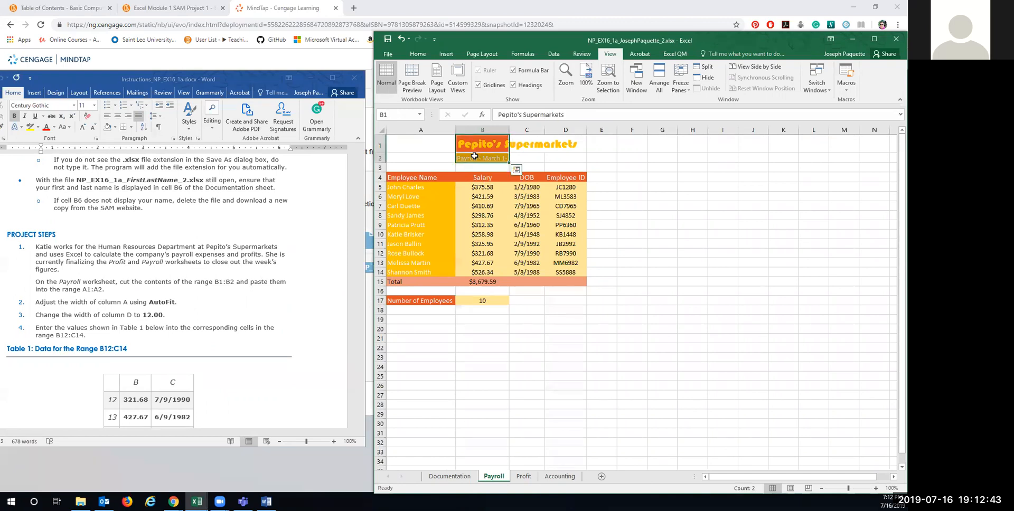
key(ctrl+x)
click(407, 146)
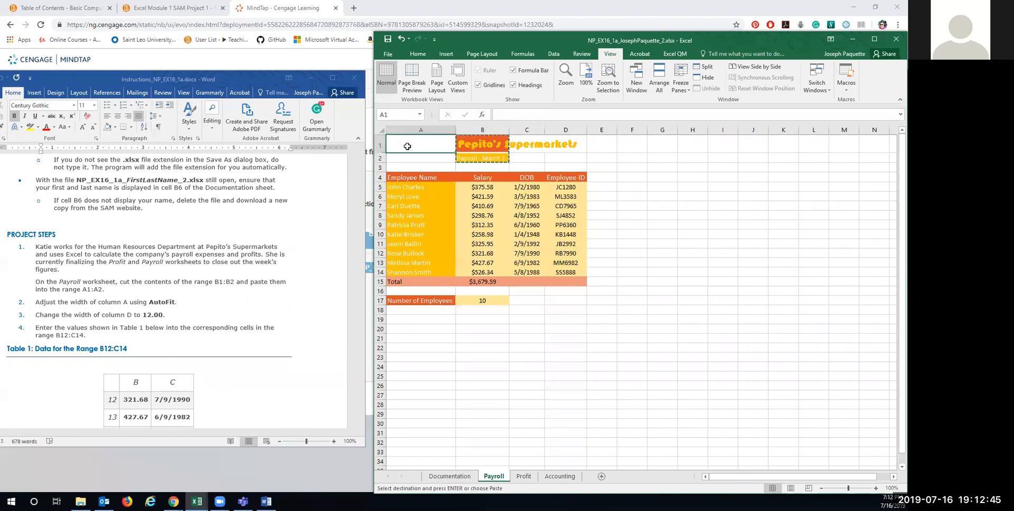
key(ctrl+v)
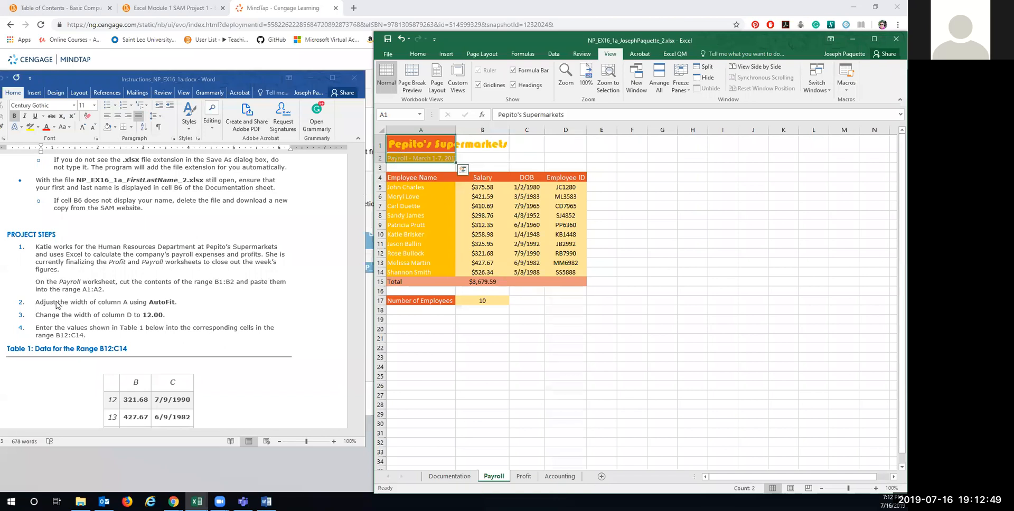
double_click(454, 127)
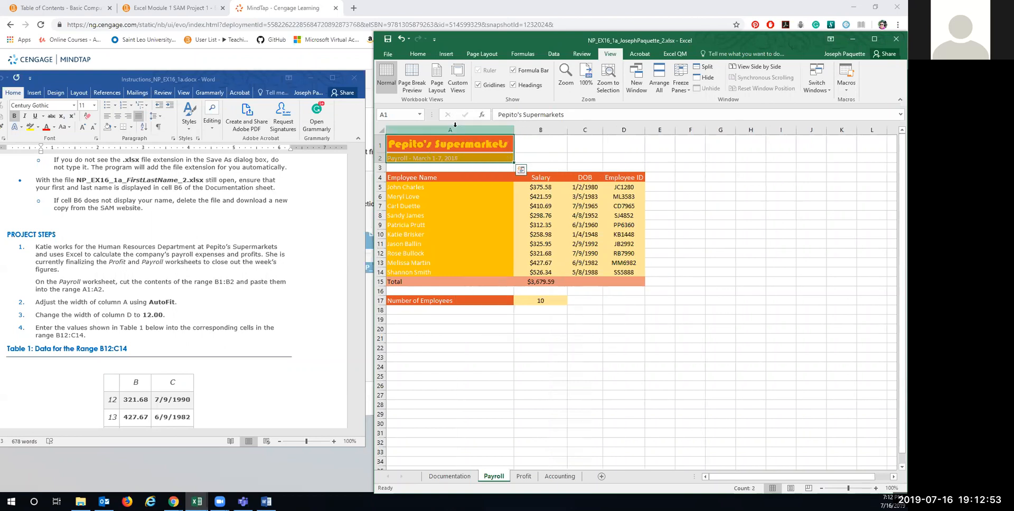
click(441, 175)
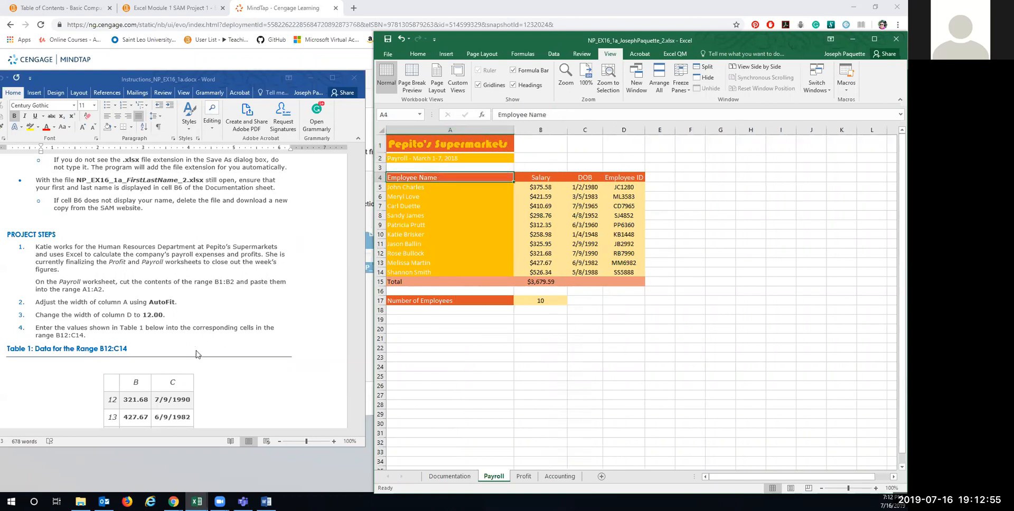
scroll(196, 359, down, 10)
scroll(196, 368, down, 15)
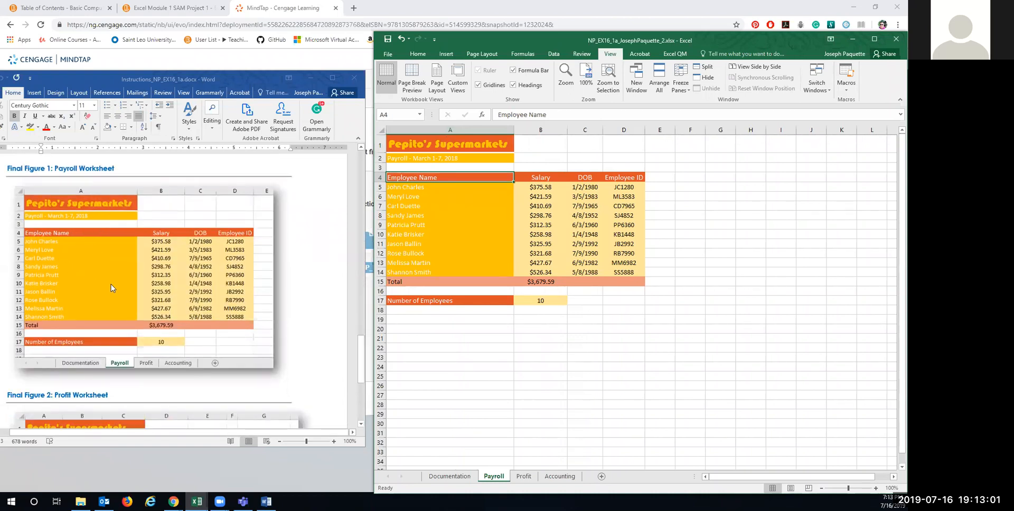
scroll(127, 311, down, 1)
scroll(126, 312, down, 4)
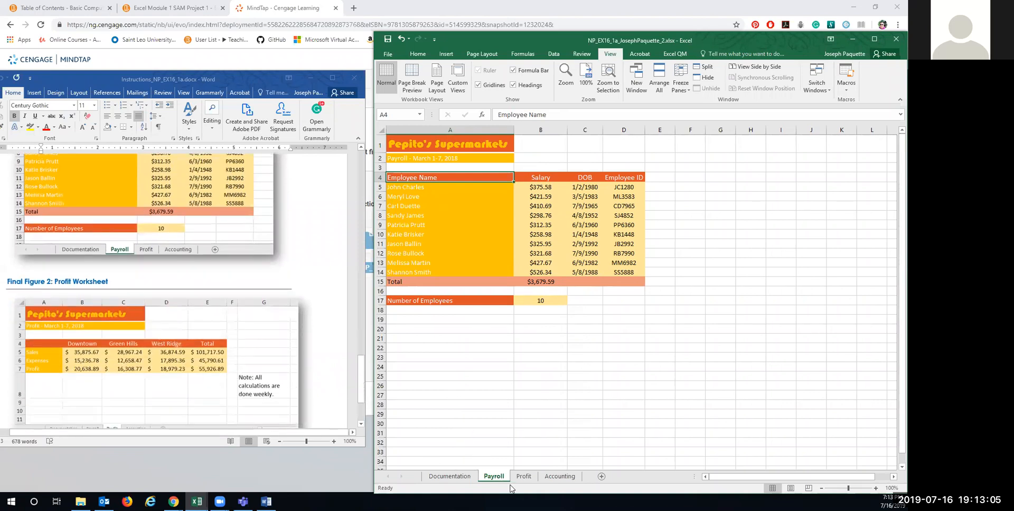
scroll(159, 253, up, 3)
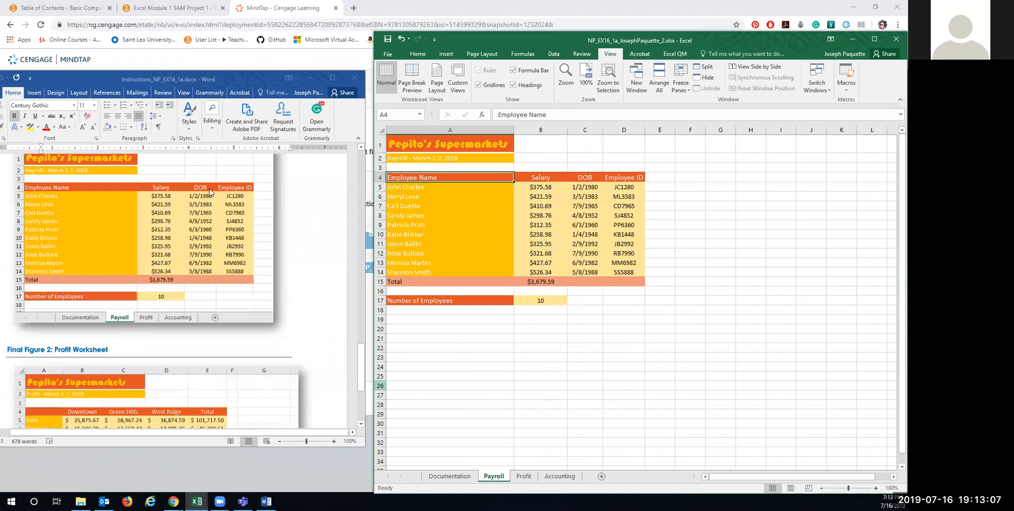
Step: Recheck the Profit sheet, return to Payroll, save the workbook, and minimize Excel
click(522, 477)
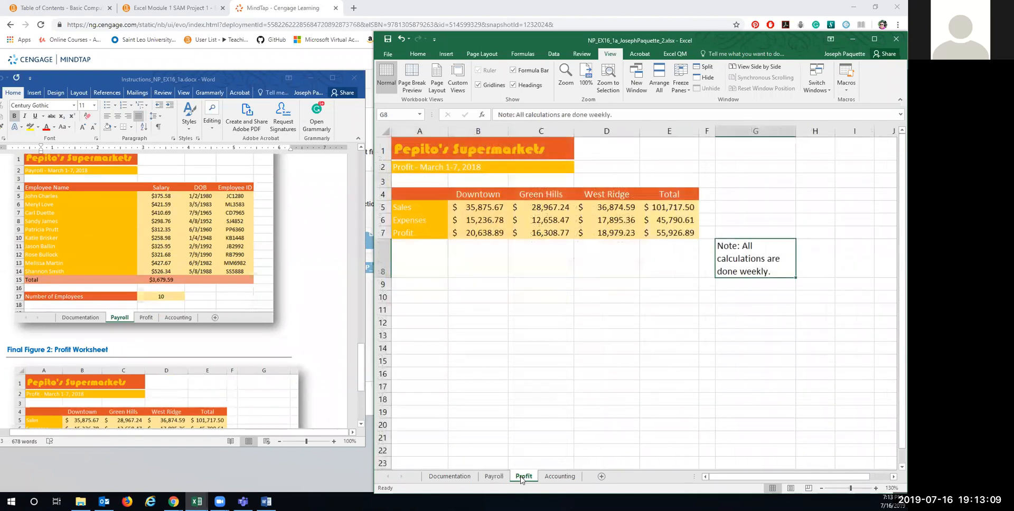
scroll(170, 349, down, 3)
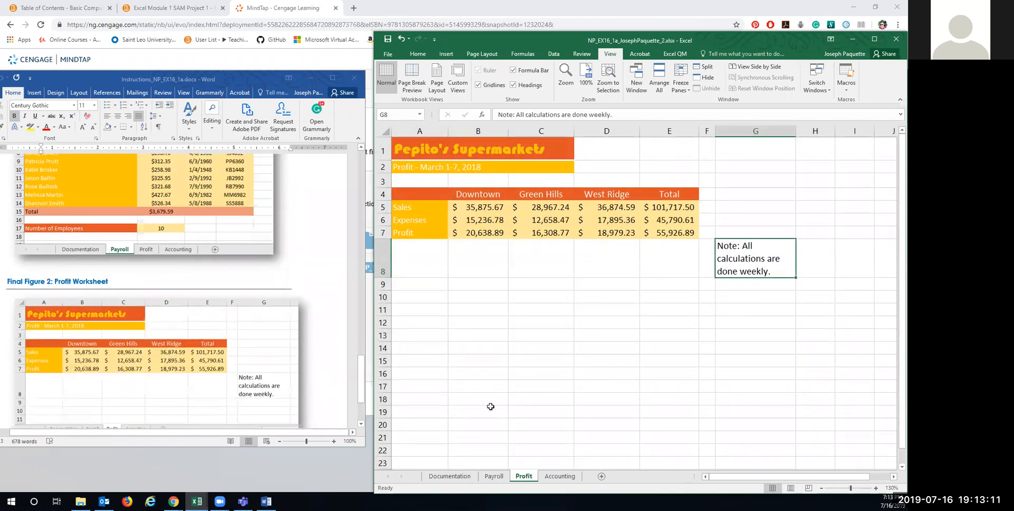
click(494, 476)
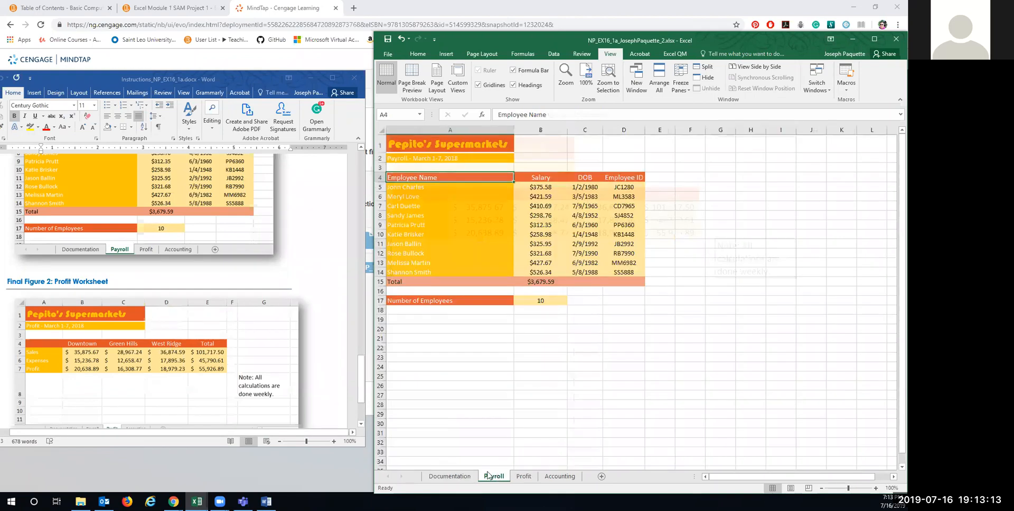
scroll(203, 343, down, 3)
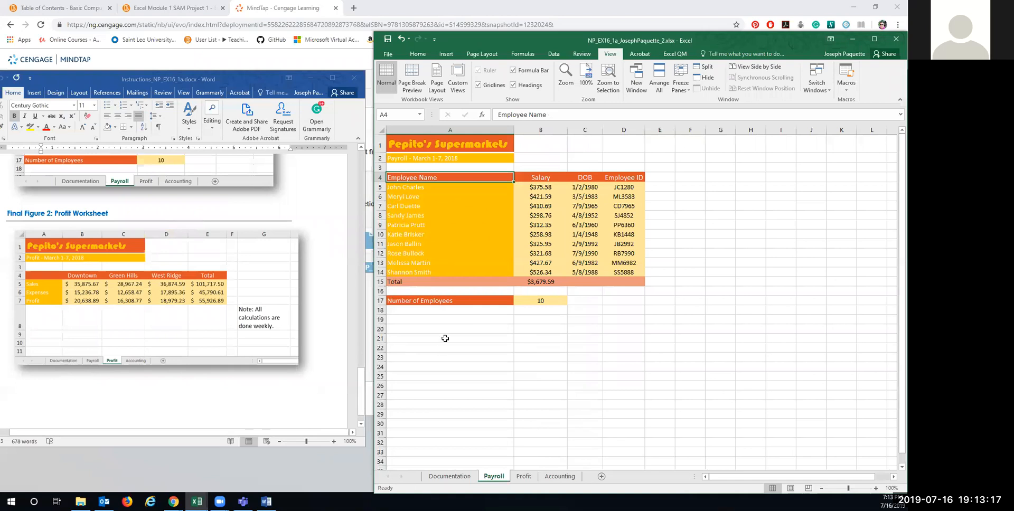
click(388, 54)
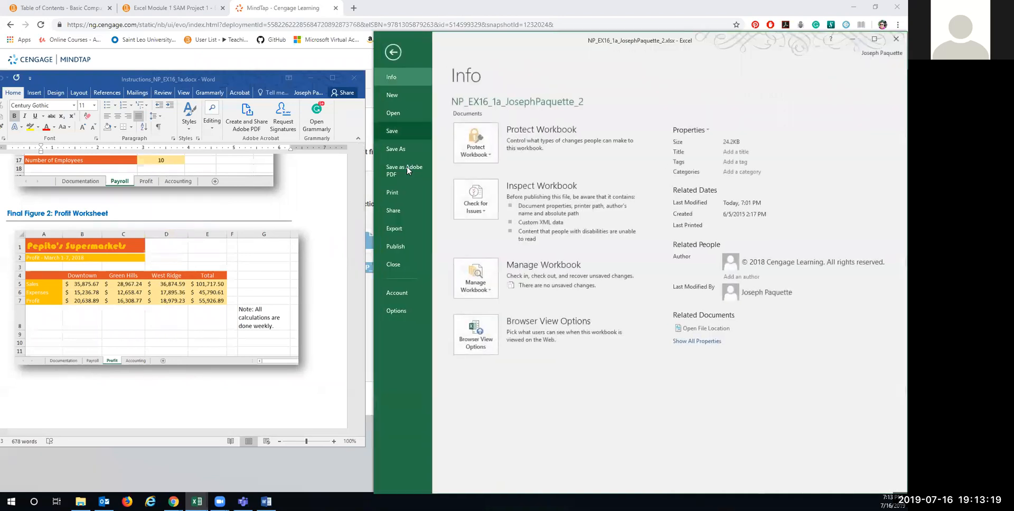
click(393, 126)
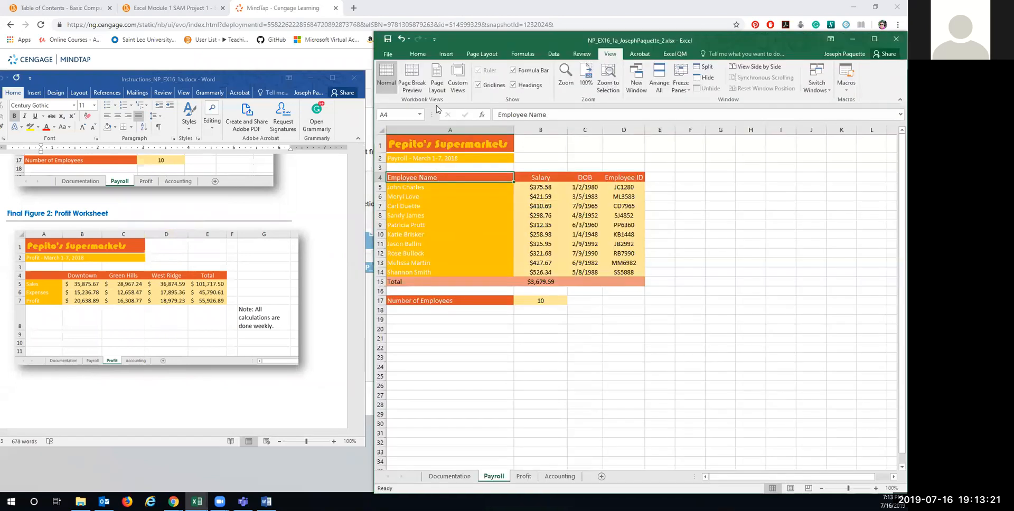
click(853, 39)
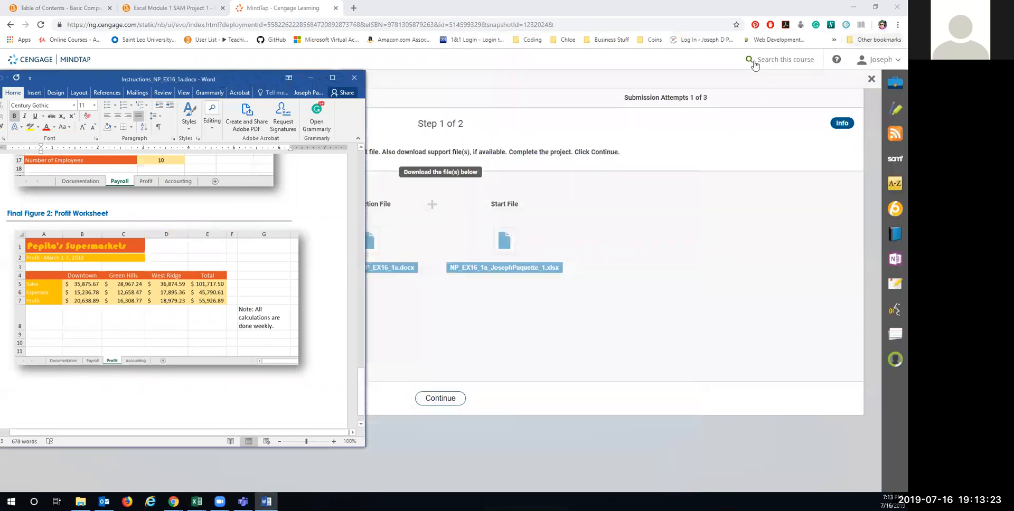
Step: Upload the _2.xlsx workbook, submit it, and open the graded report showing 100/100
click(310, 80)
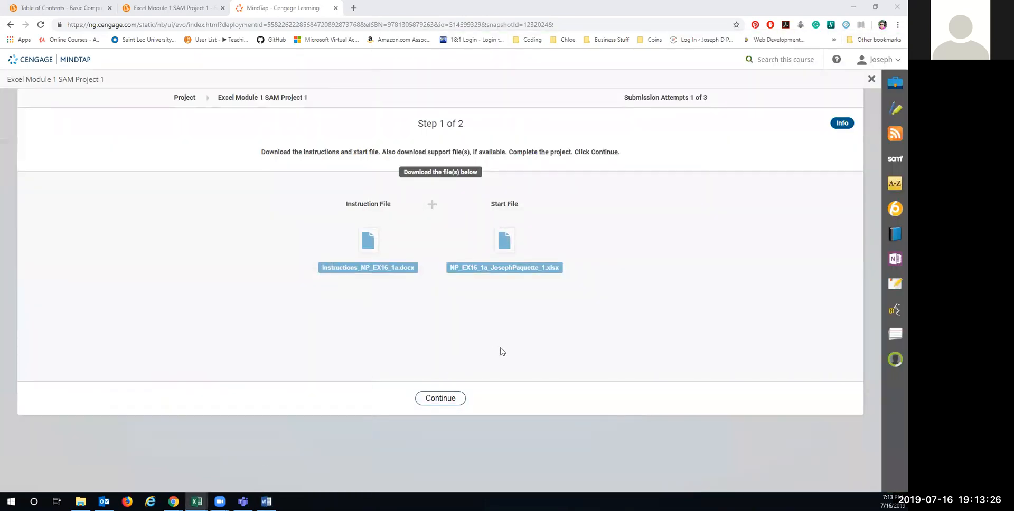
click(449, 399)
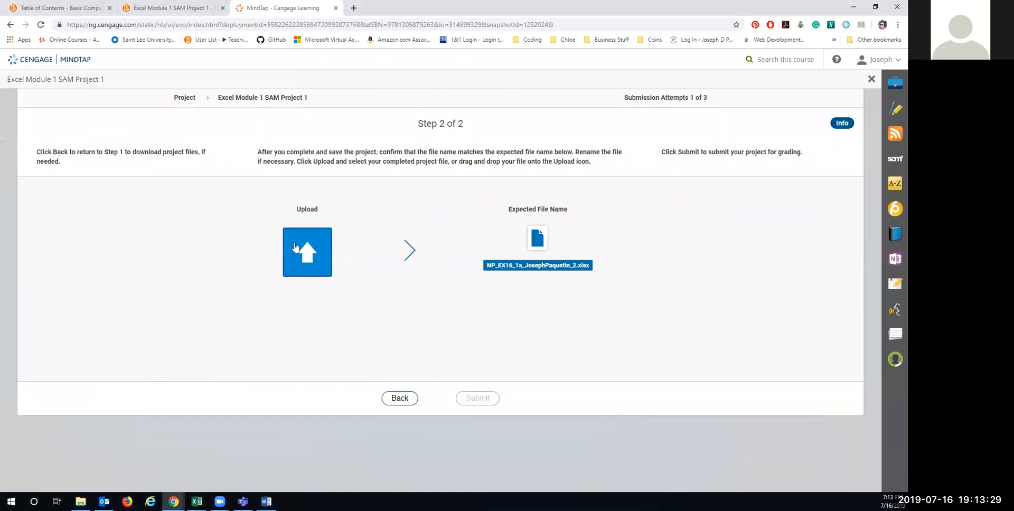
click(294, 246)
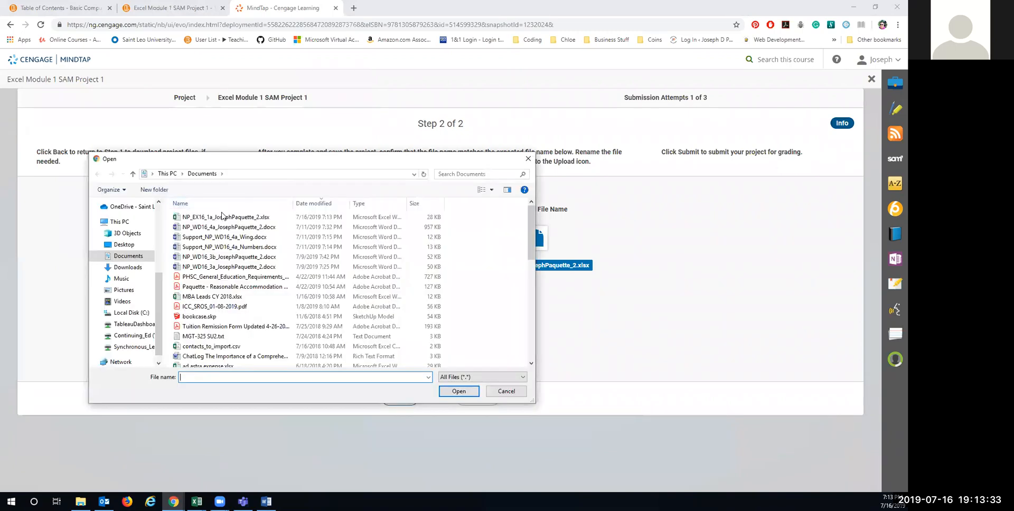
click(244, 217)
click(457, 392)
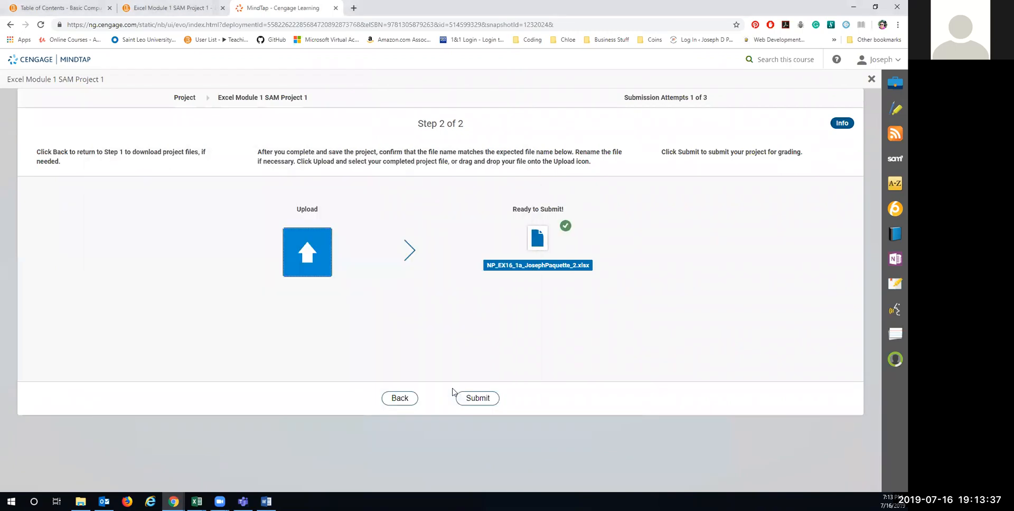
click(471, 398)
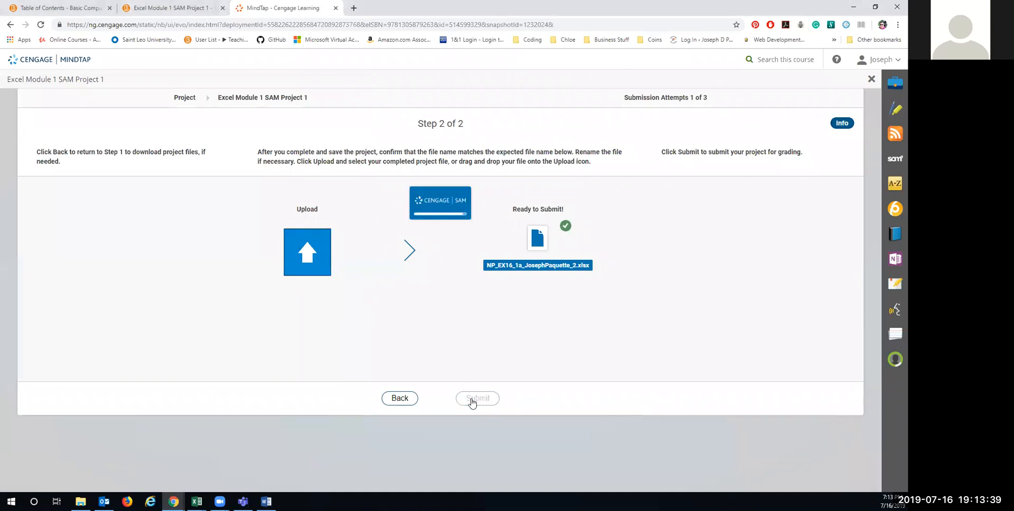
click(436, 413)
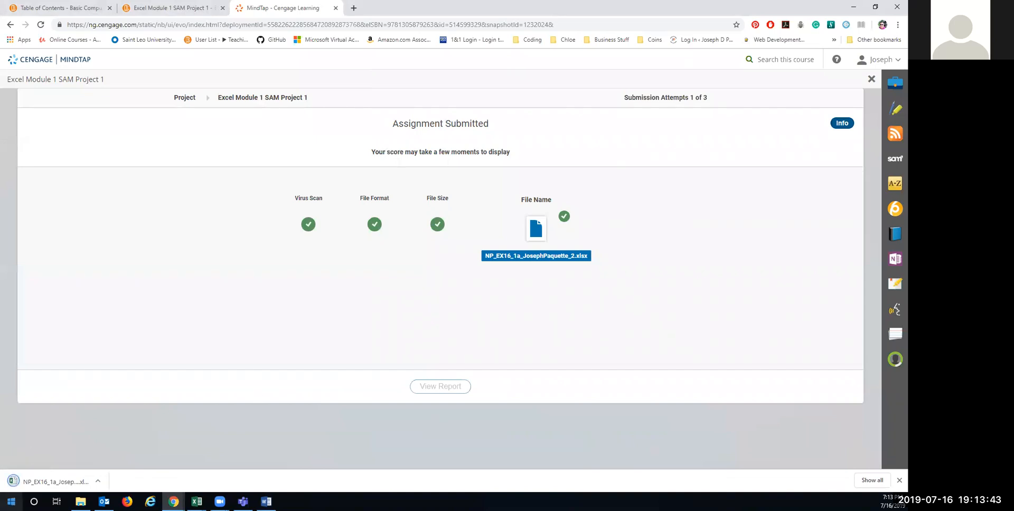
click(21, 482)
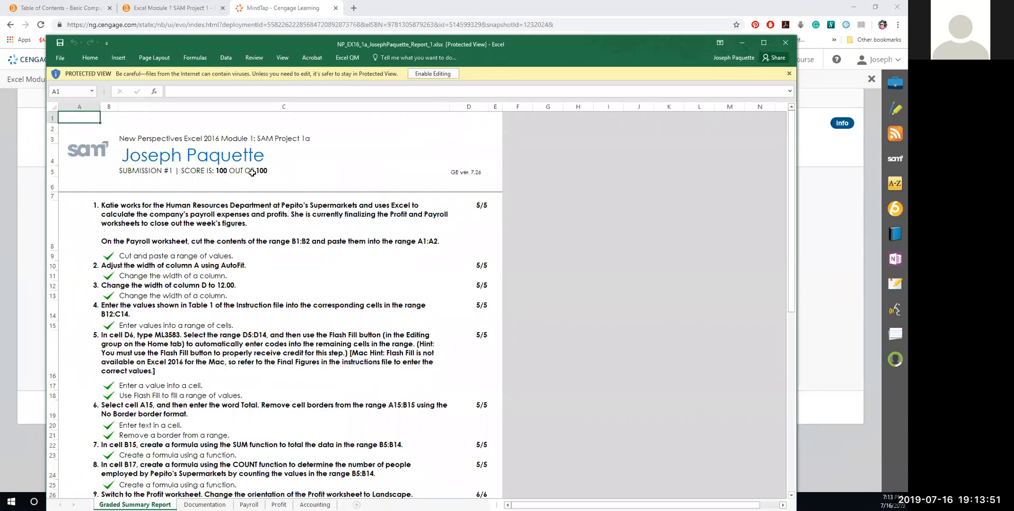
click(785, 42)
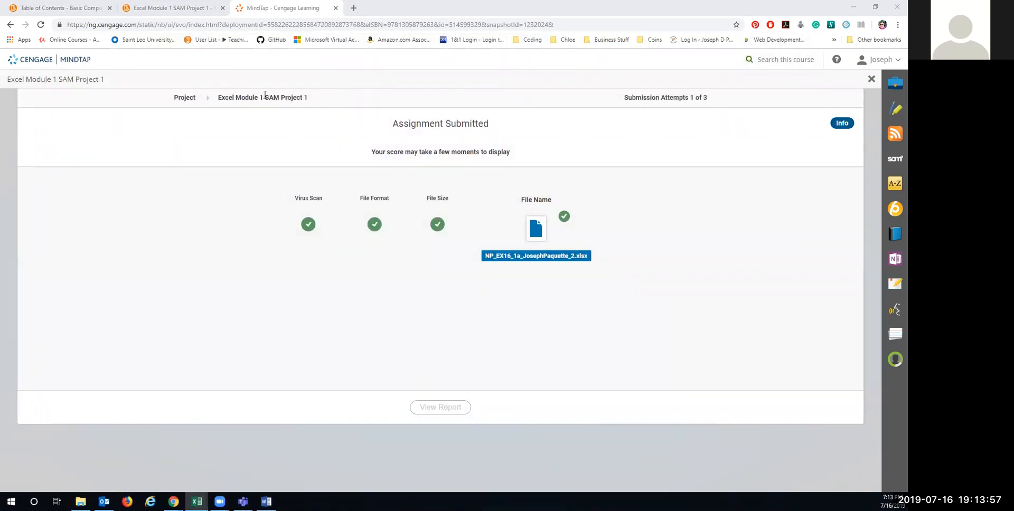
Step: Close the MindTap window, the previous Word instructions, and the previous Excel workbook
drag(282, 8, 265, 95)
click(897, 7)
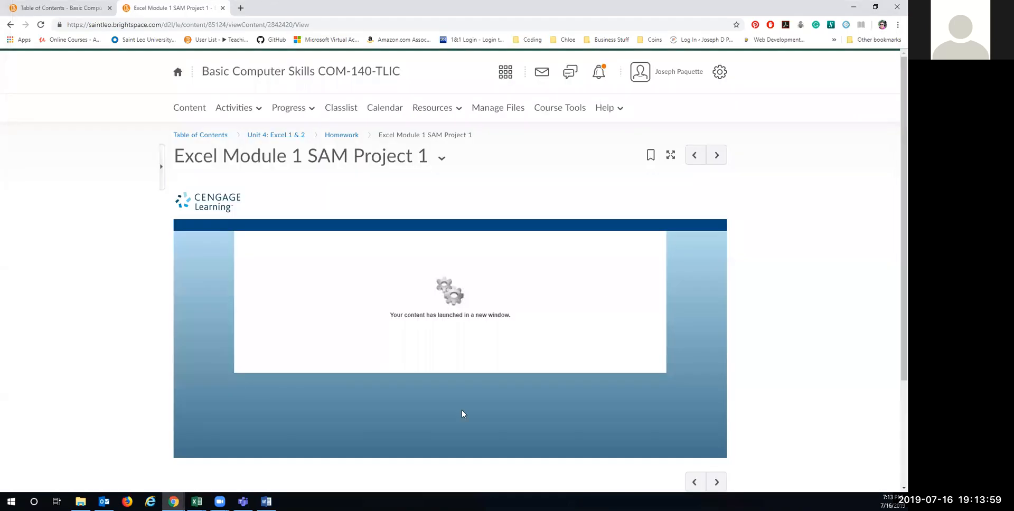
click(266, 502)
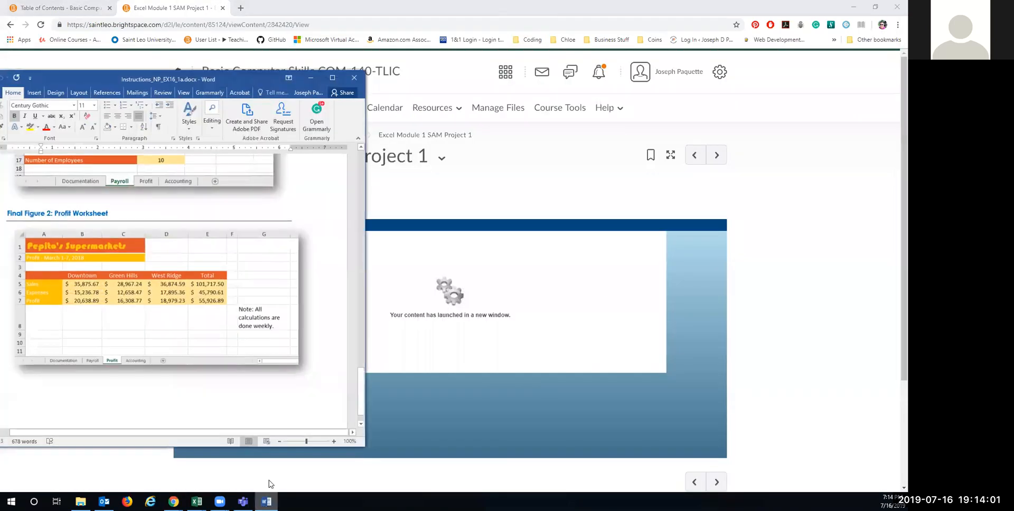
click(353, 79)
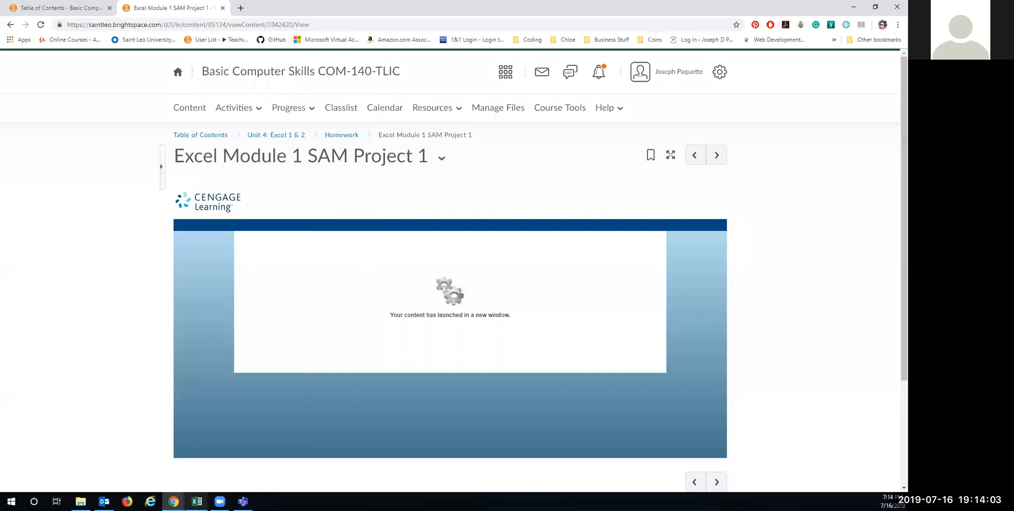
mouse_move(196, 502)
click(235, 469)
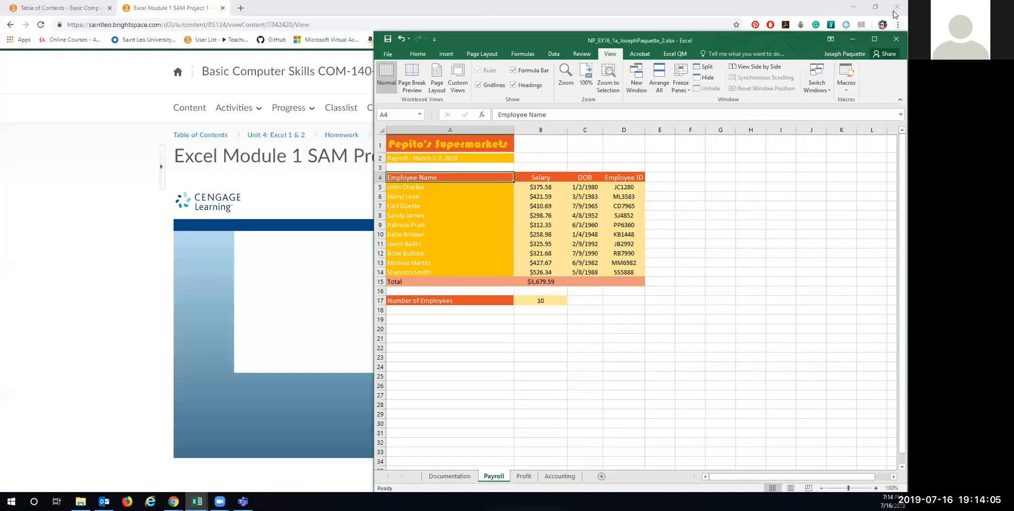
click(892, 40)
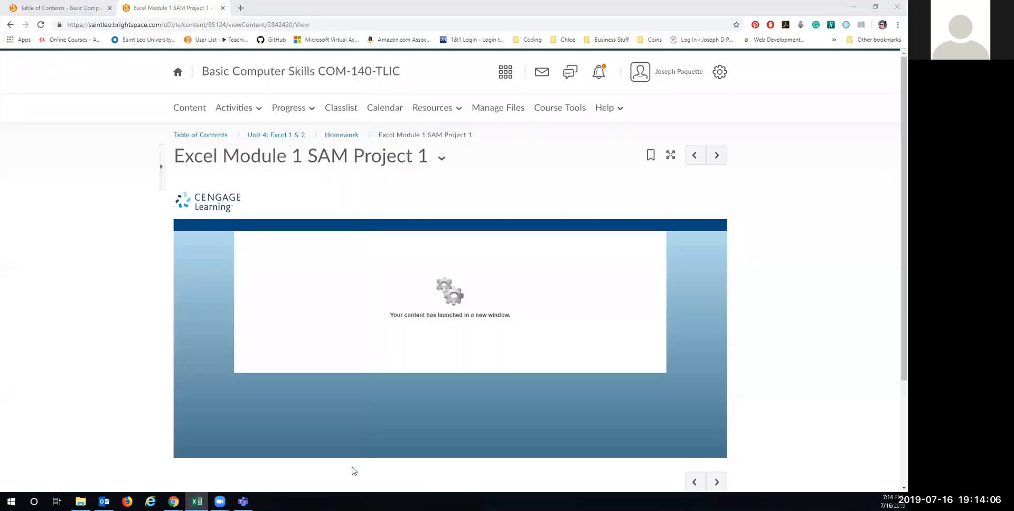
Step: Go to the Unit 4: Excel 1 & 2 page and scroll to the Homework list
click(274, 138)
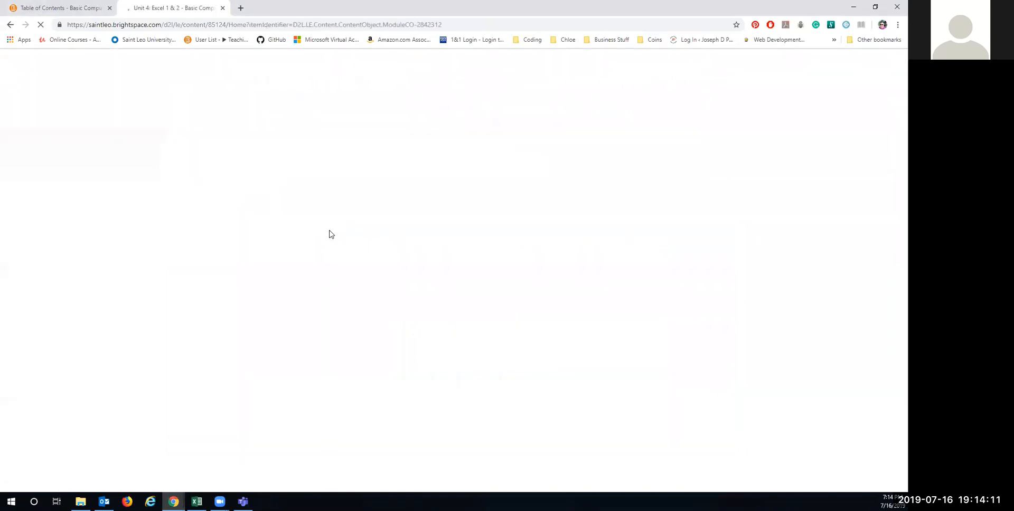
scroll(378, 257, down, 1)
scroll(378, 257, down, 10)
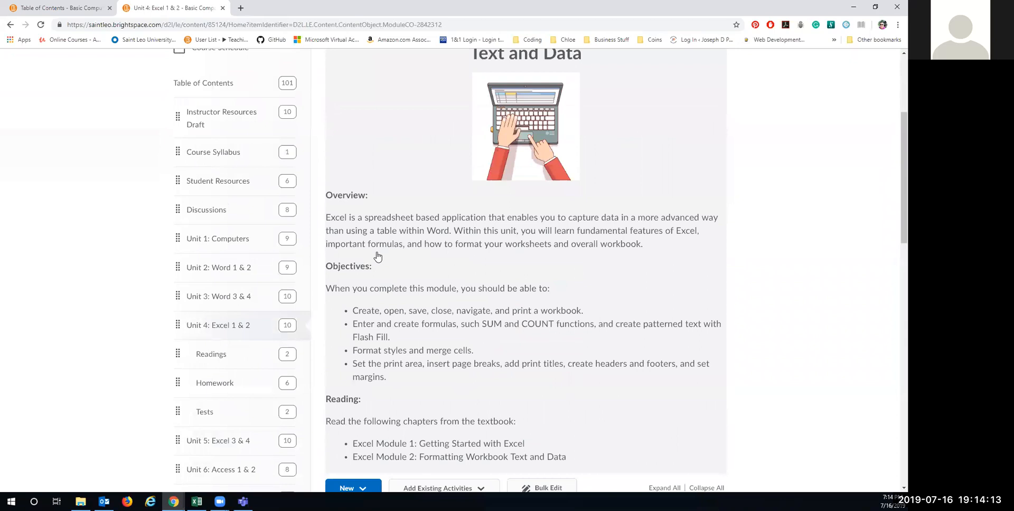
scroll(377, 253, down, 3)
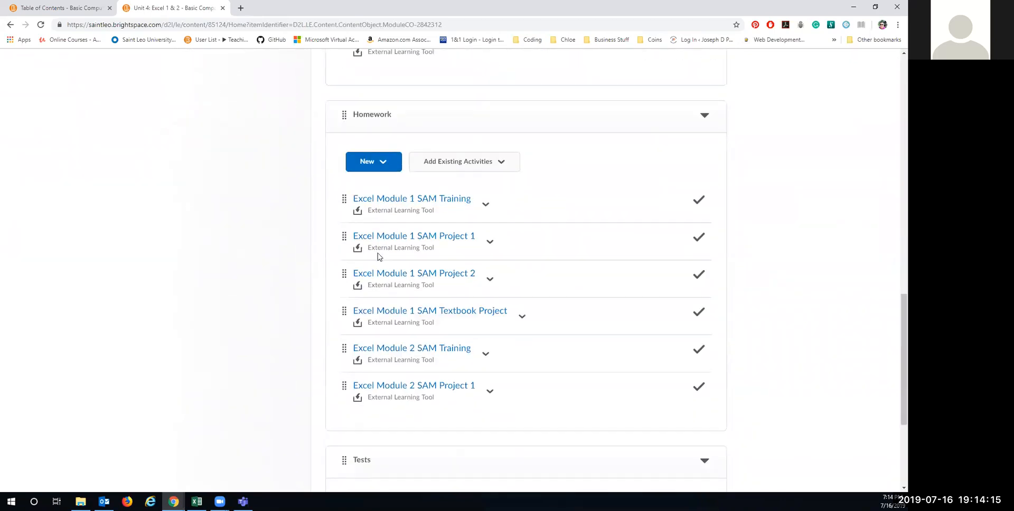
Step: Start Excel Module 1 SAM Project 2 and download its instruction file and start workbook
click(427, 275)
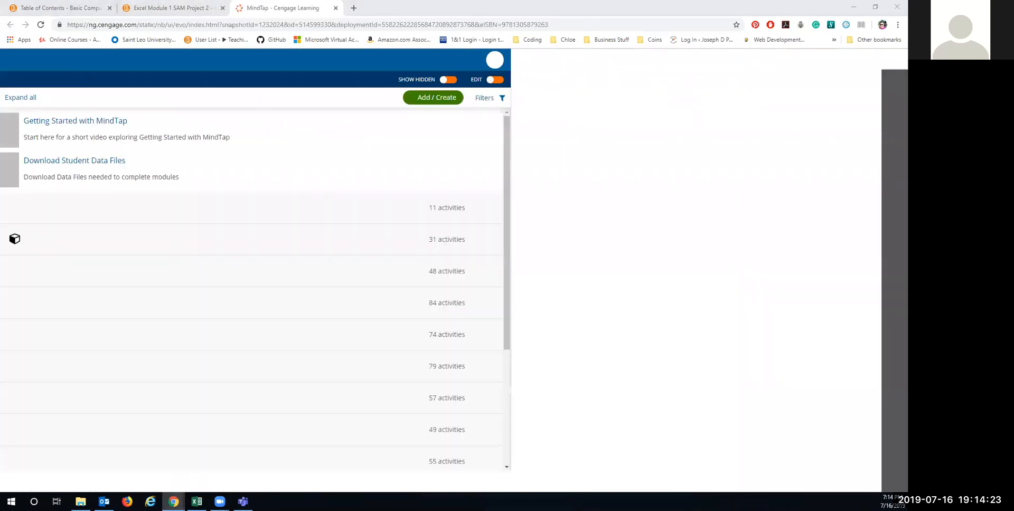
click(174, 502)
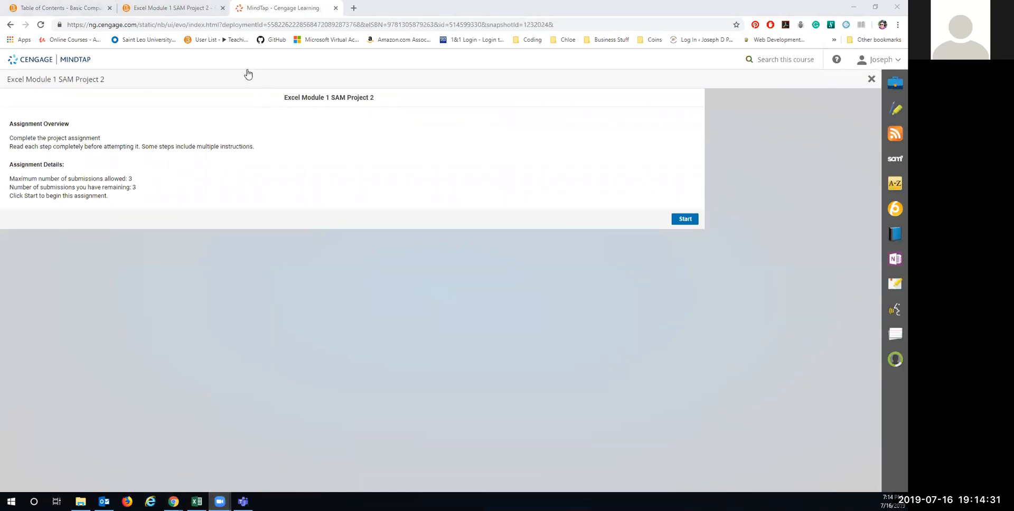
click(685, 218)
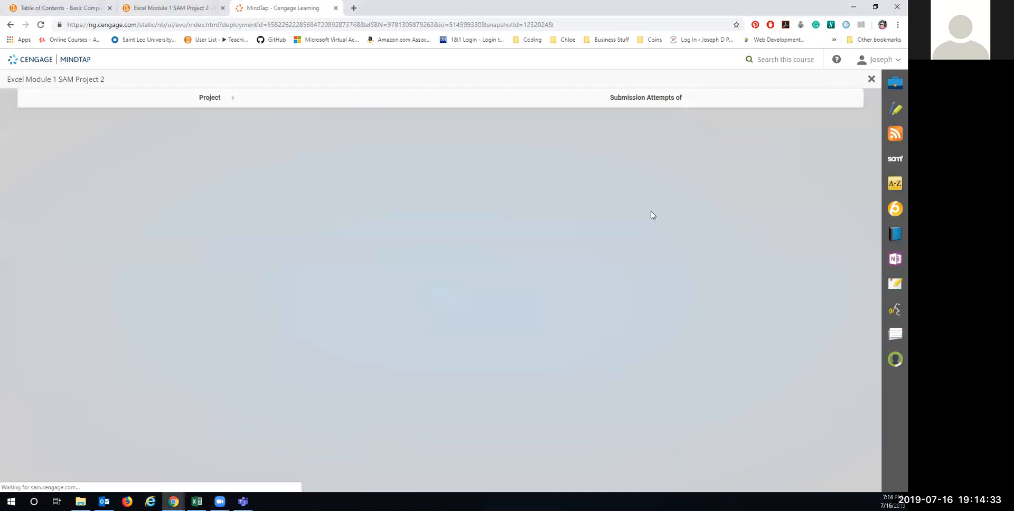
drag(364, 251, 355, 255)
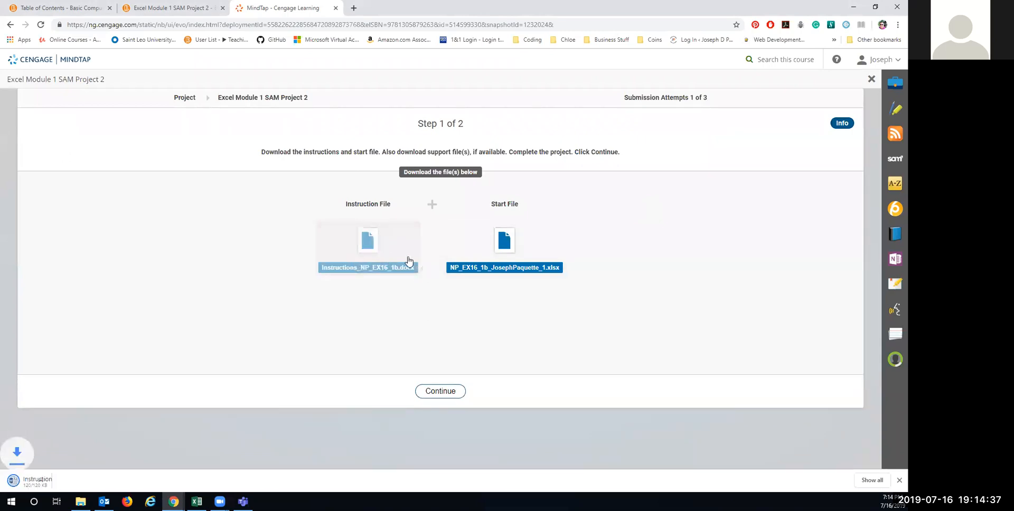
click(497, 243)
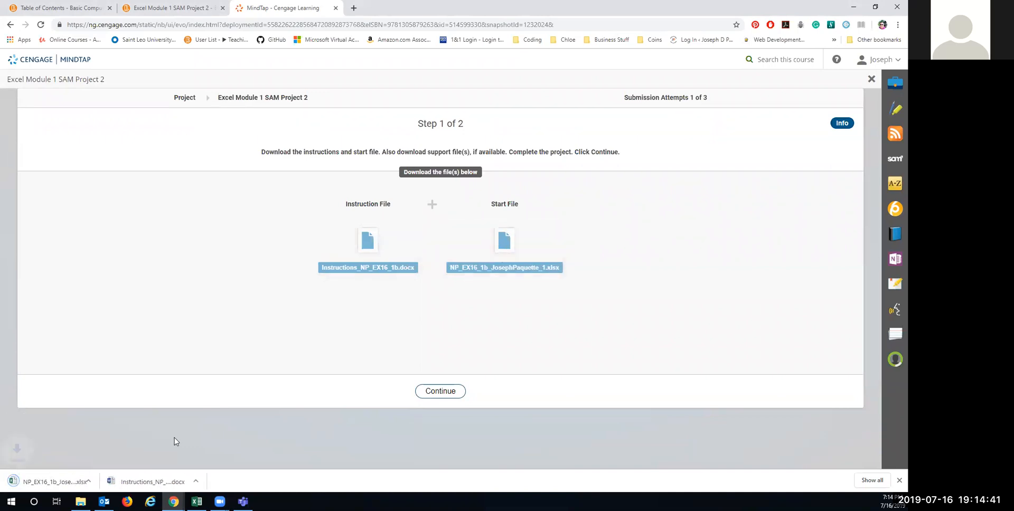
click(152, 487)
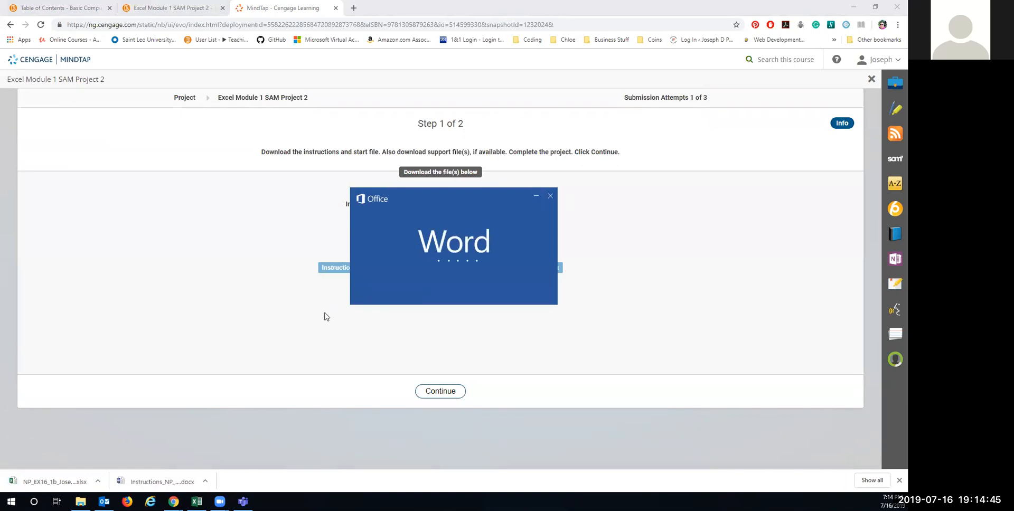
Step: Enable editing on the Rico's Cool Cream instructions and open the Project 2 start workbook
click(323, 95)
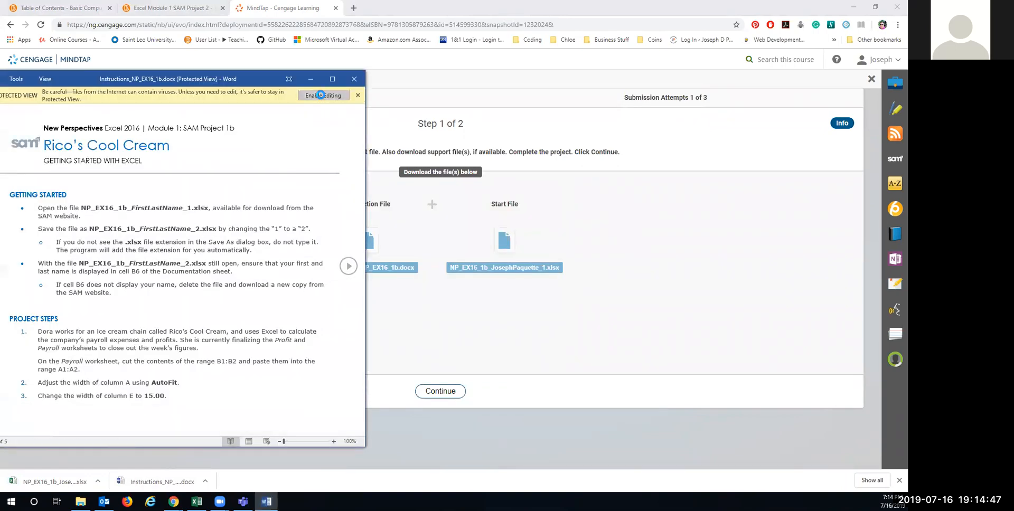
click(88, 483)
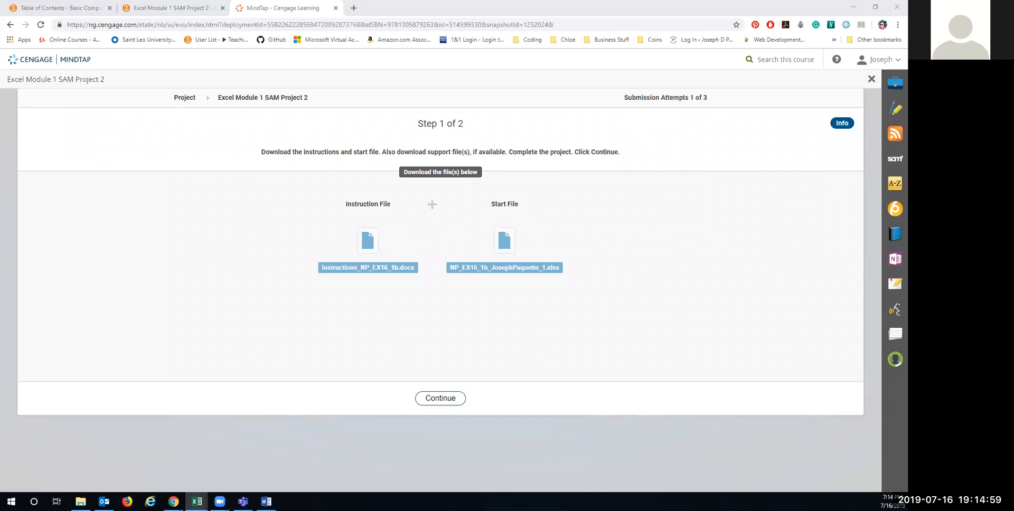
drag(623, 509, 620, 139)
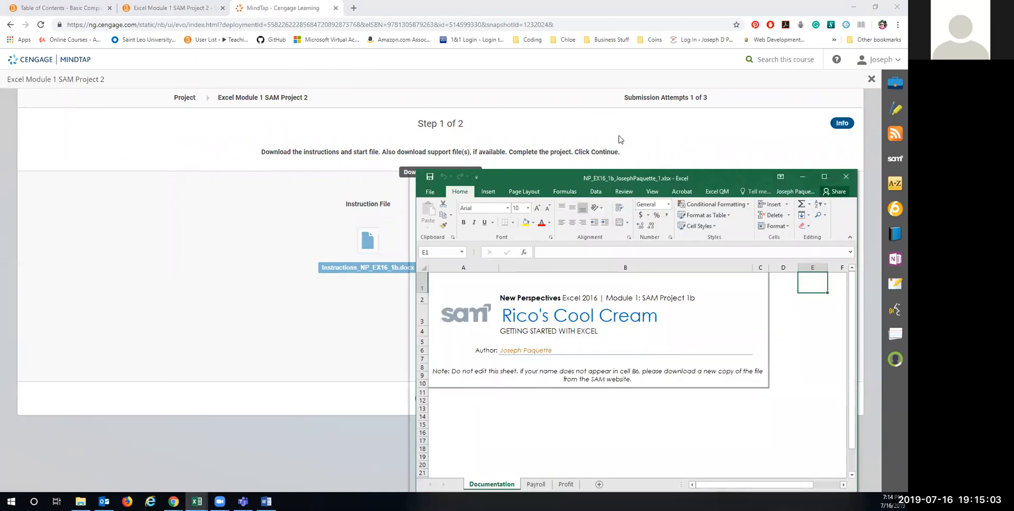
Step: Position the Excel workbook at upper right and resize it beside the Word instructions
drag(620, 140, 598, 60)
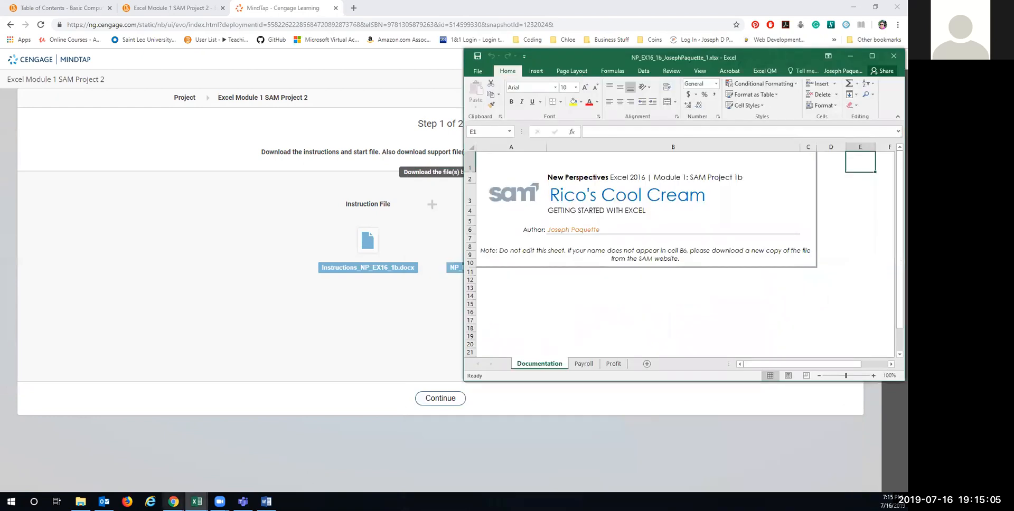
click(267, 502)
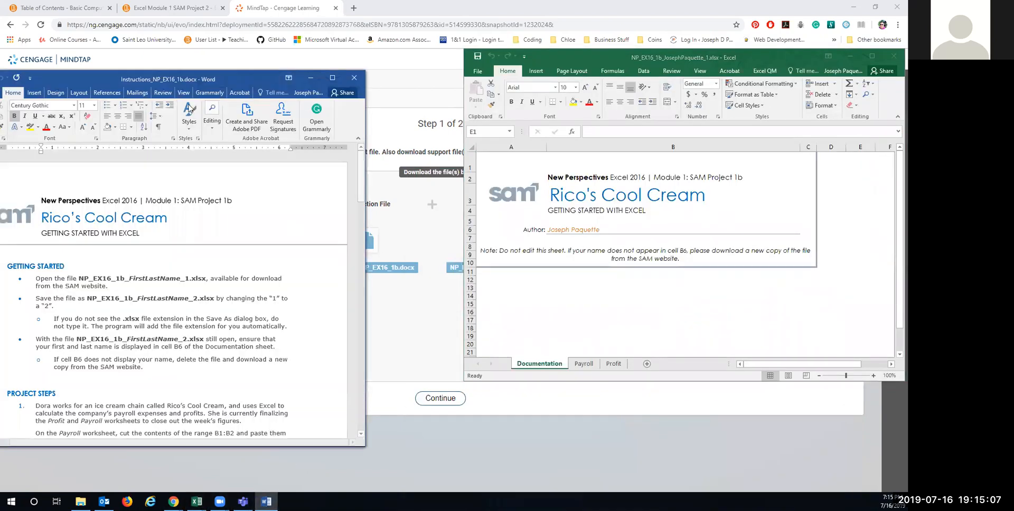
drag(223, 79, 242, 62)
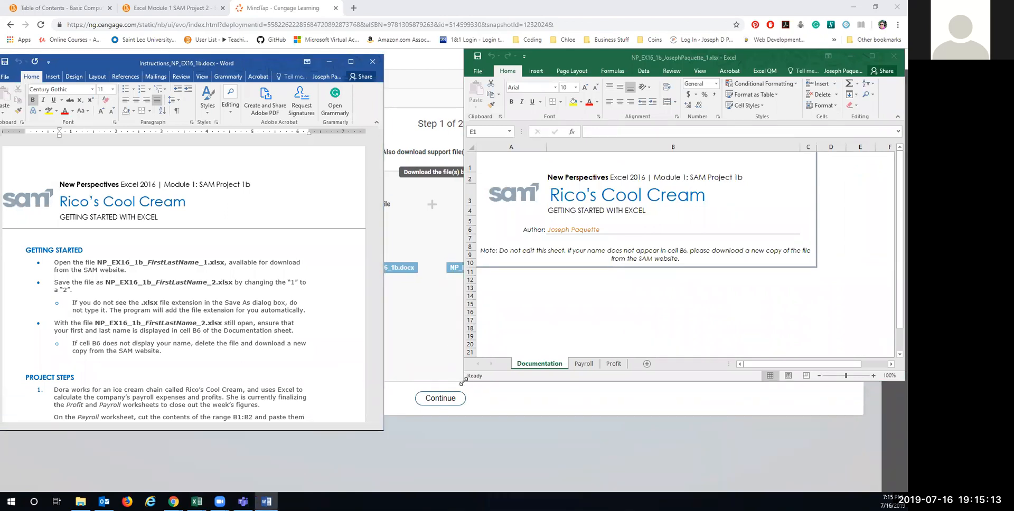
drag(463, 380, 386, 467)
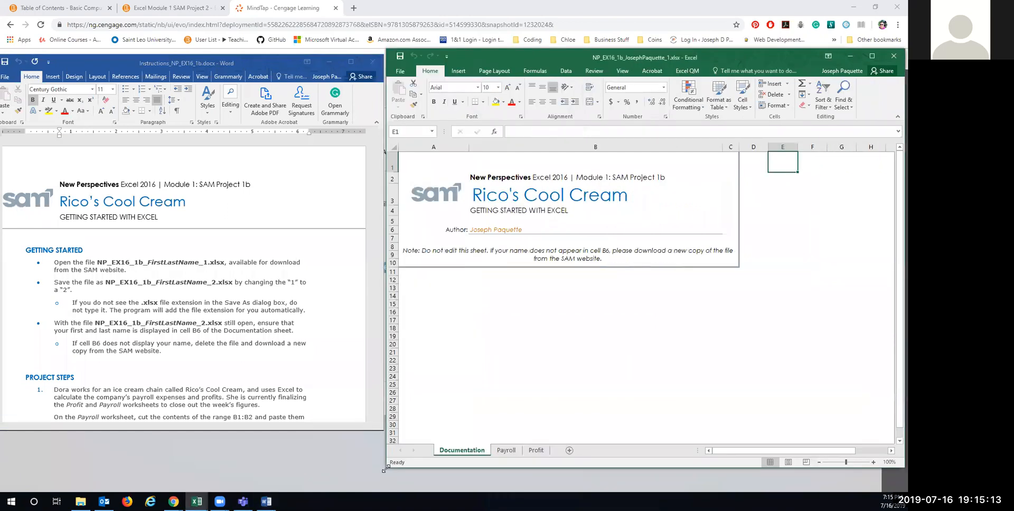
Step: Save the workbook into Documents under its current file name
click(400, 71)
click(414, 167)
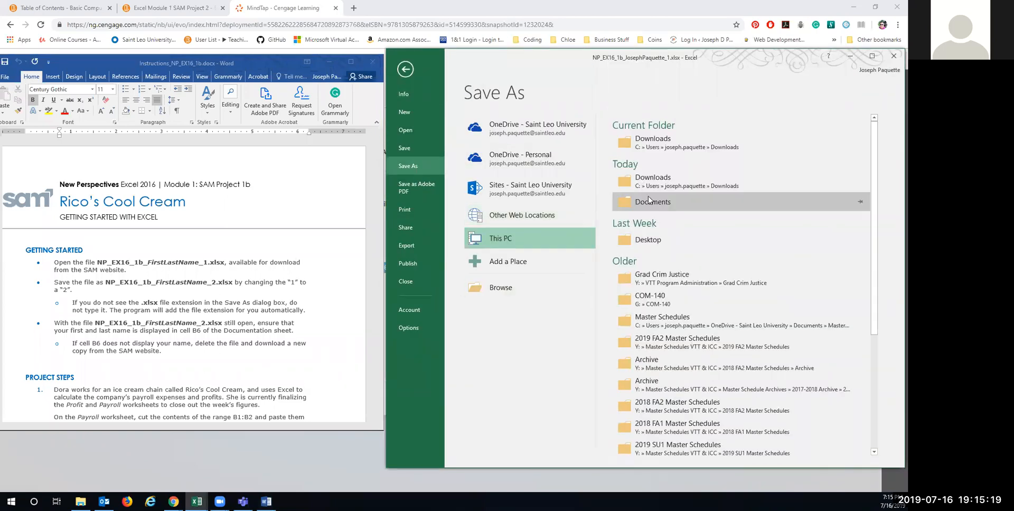
click(649, 203)
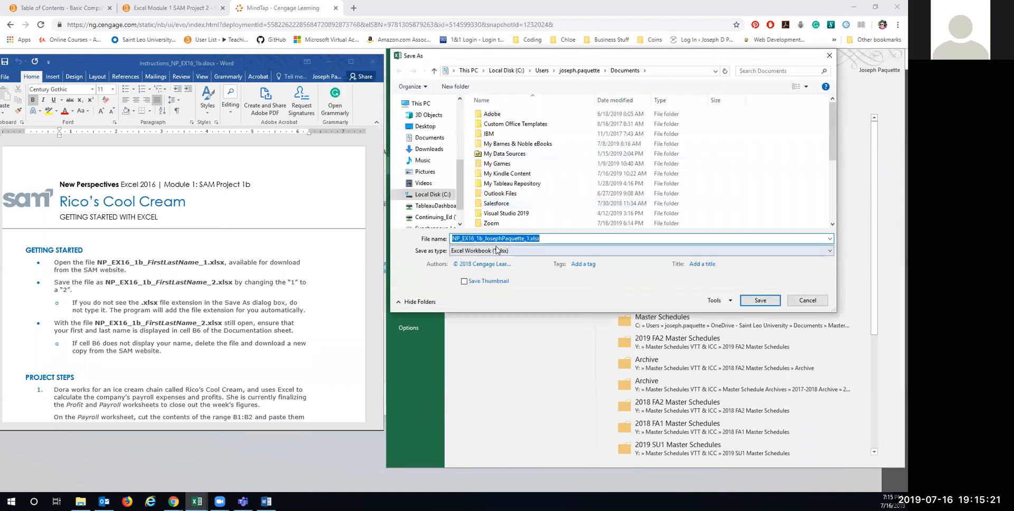
click(526, 238)
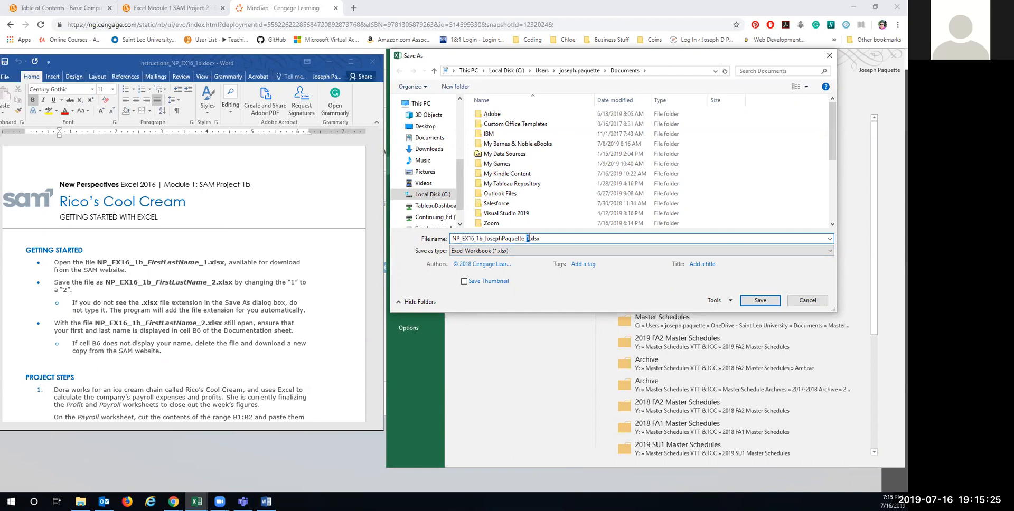
scroll(538, 187, down, 10)
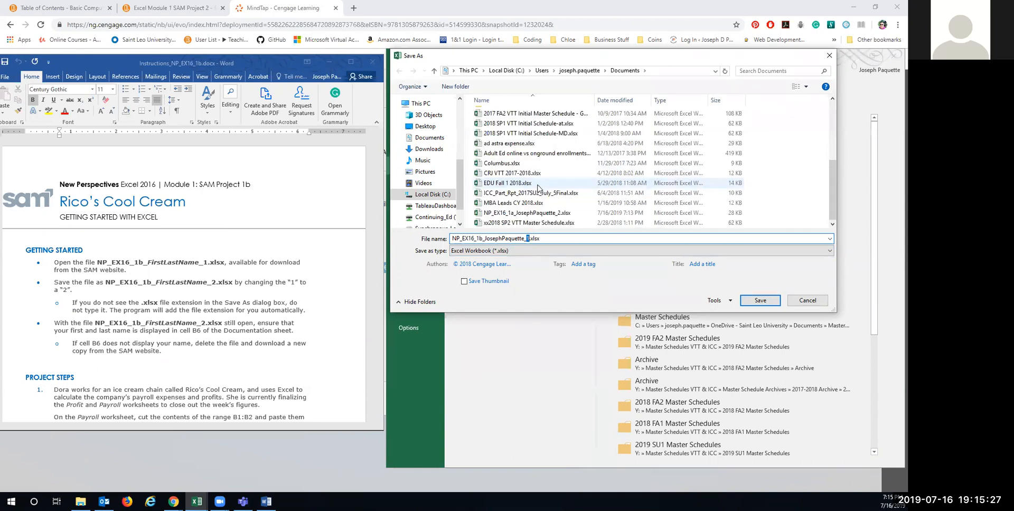
scroll(539, 187, up, 10)
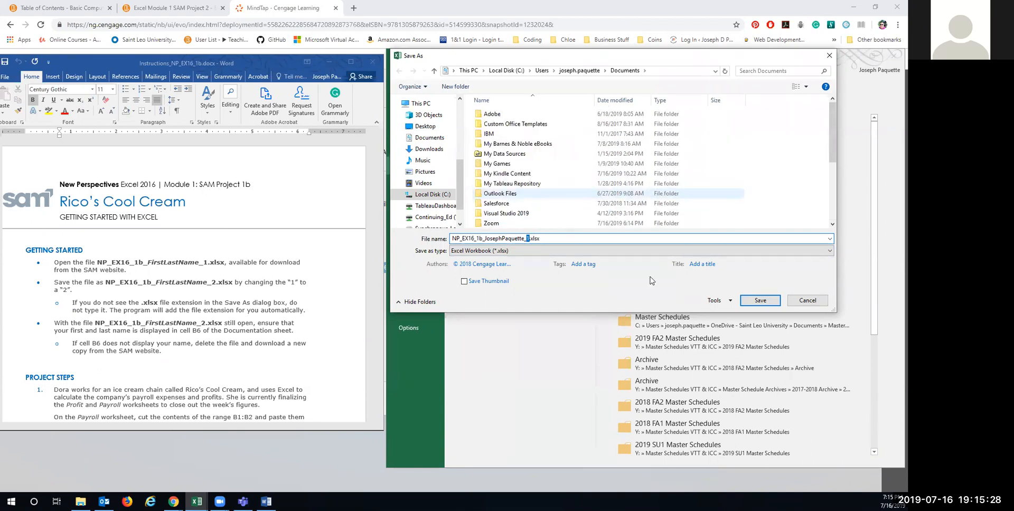
click(759, 300)
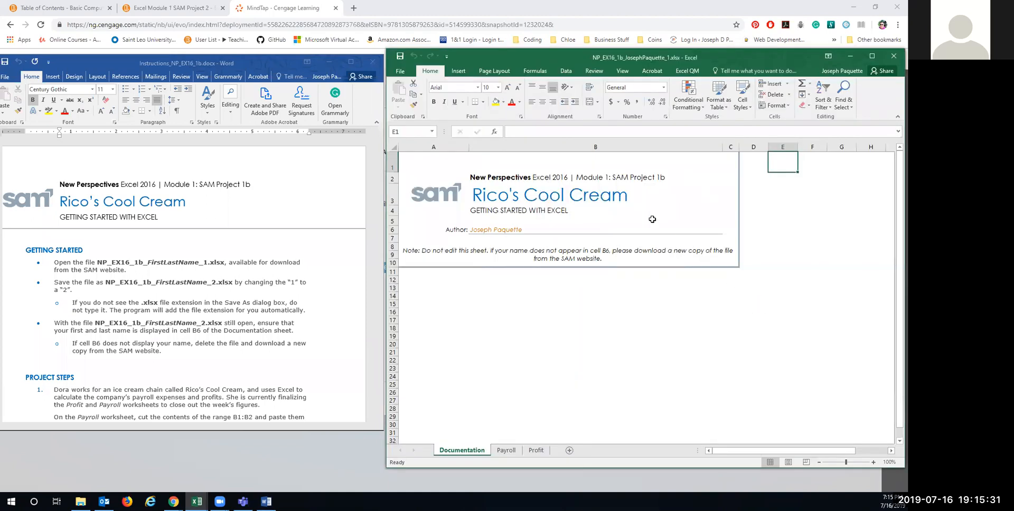
Step: Save a copy in Documents with the file name's trailing 1 changed to 2
click(400, 72)
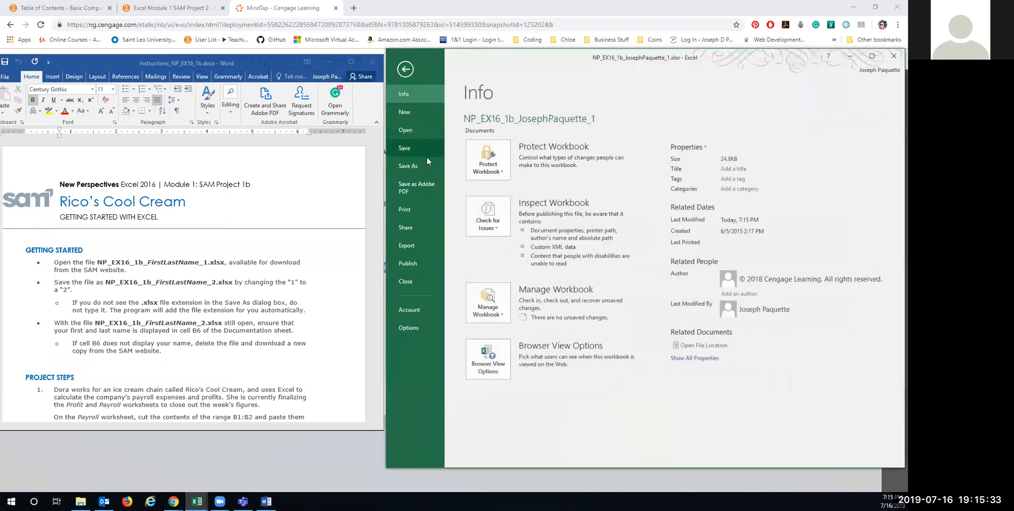
click(408, 165)
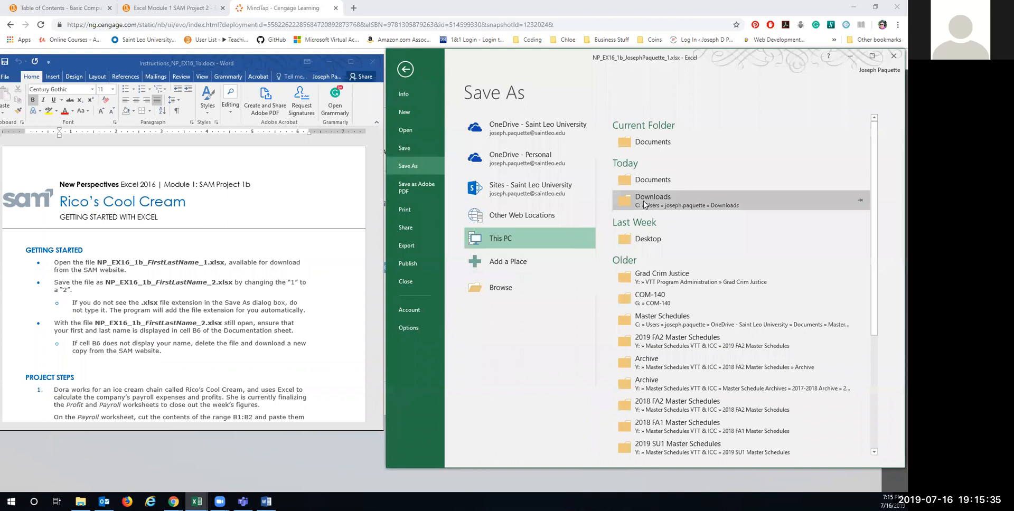
click(644, 179)
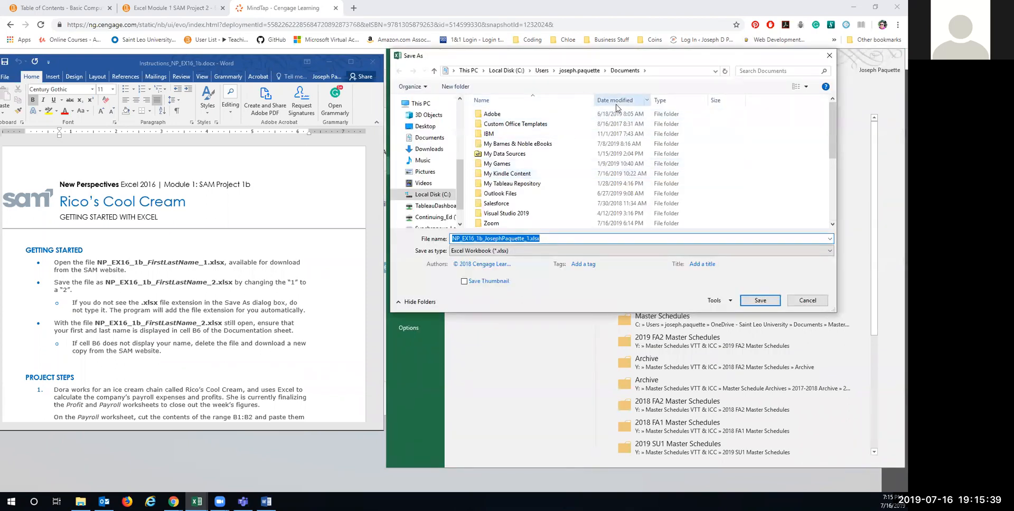
click(612, 104)
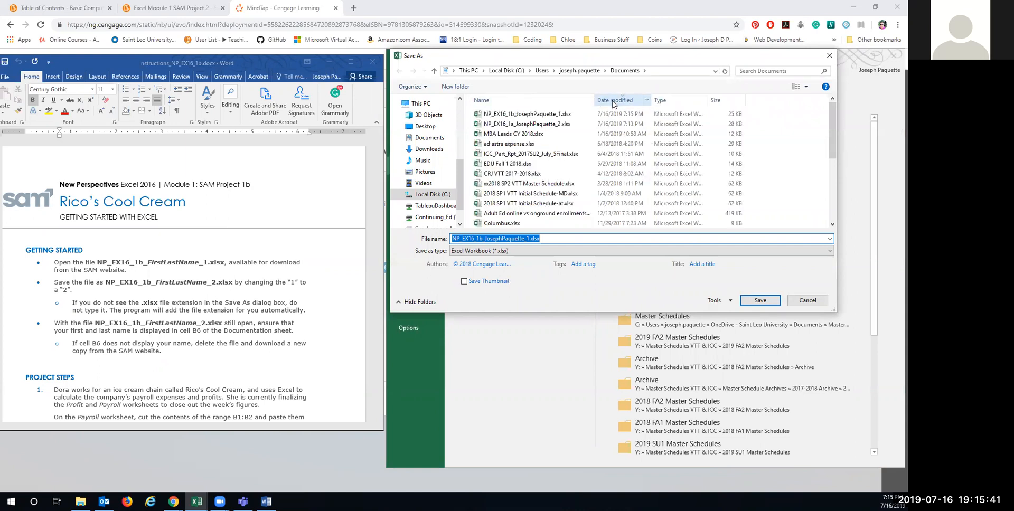
click(550, 116)
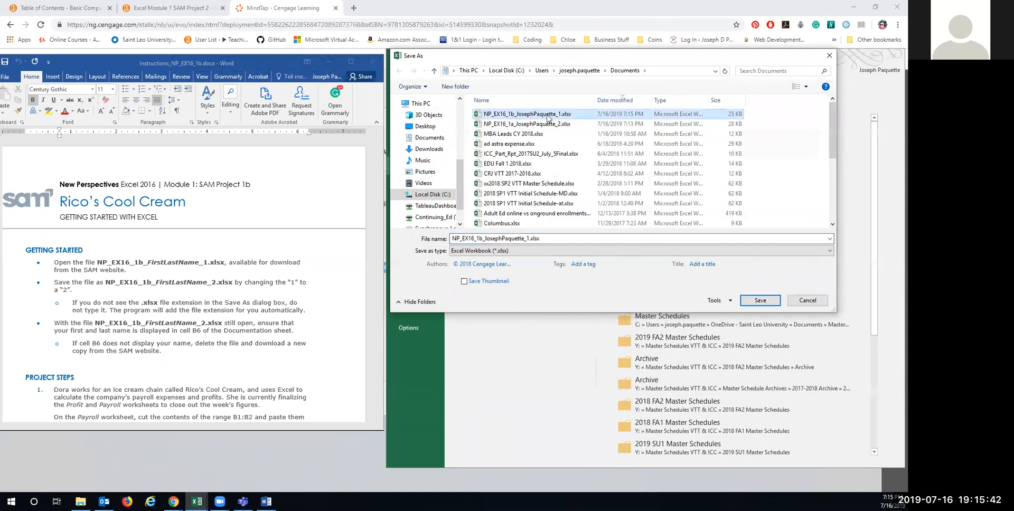
double_click(529, 238)
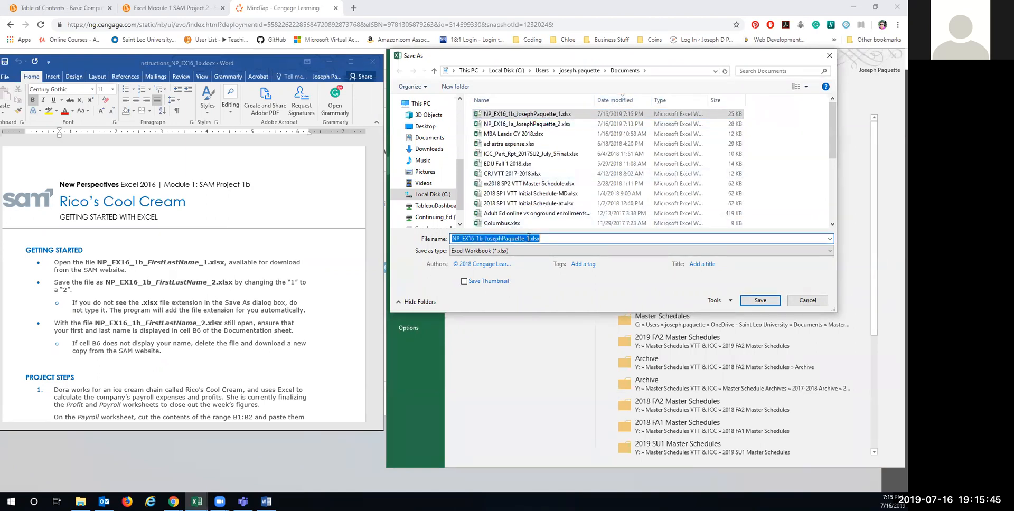
click(528, 238)
text(2)
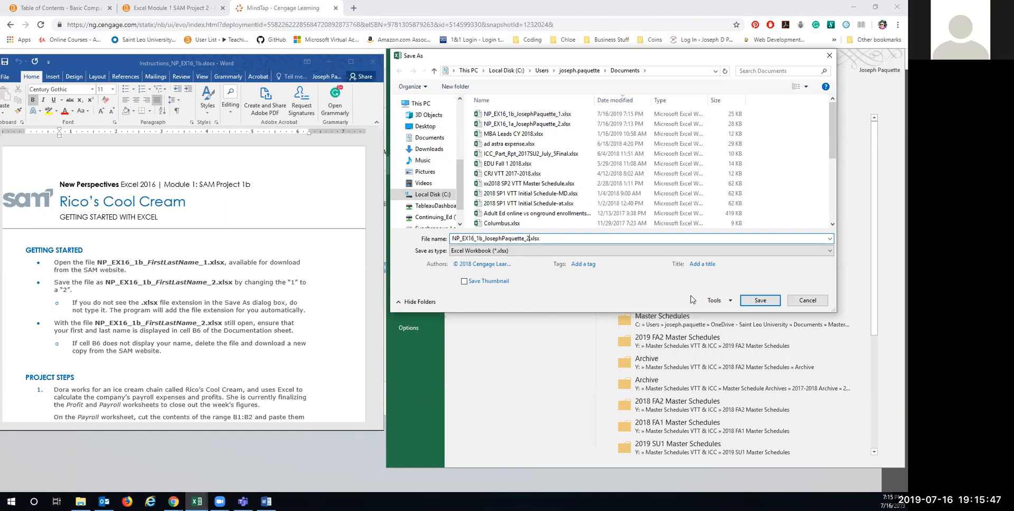
click(758, 301)
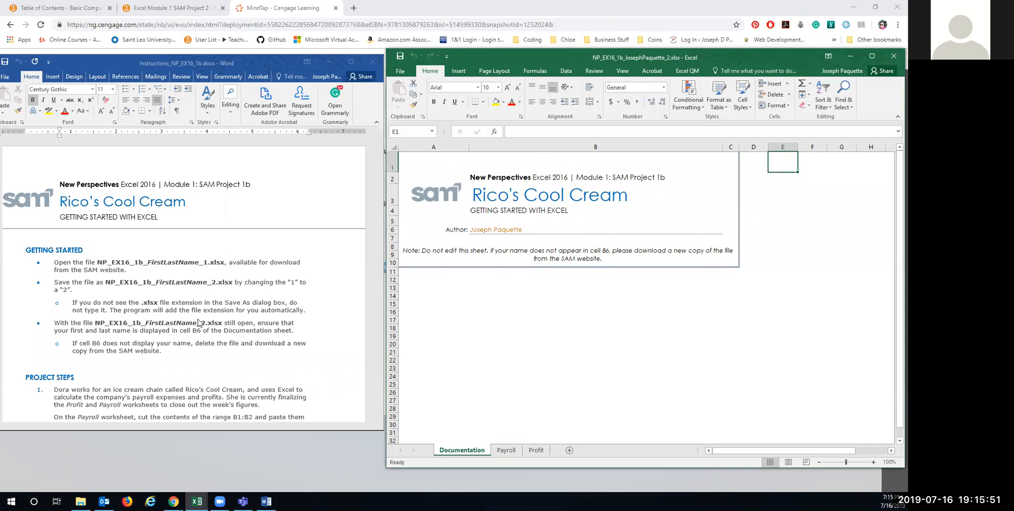
Step: On the Payroll sheet, move the title and date line from B1:B2 to A1:A2 and autofit column A
scroll(200, 323, down, 6)
scroll(198, 323, down, 2)
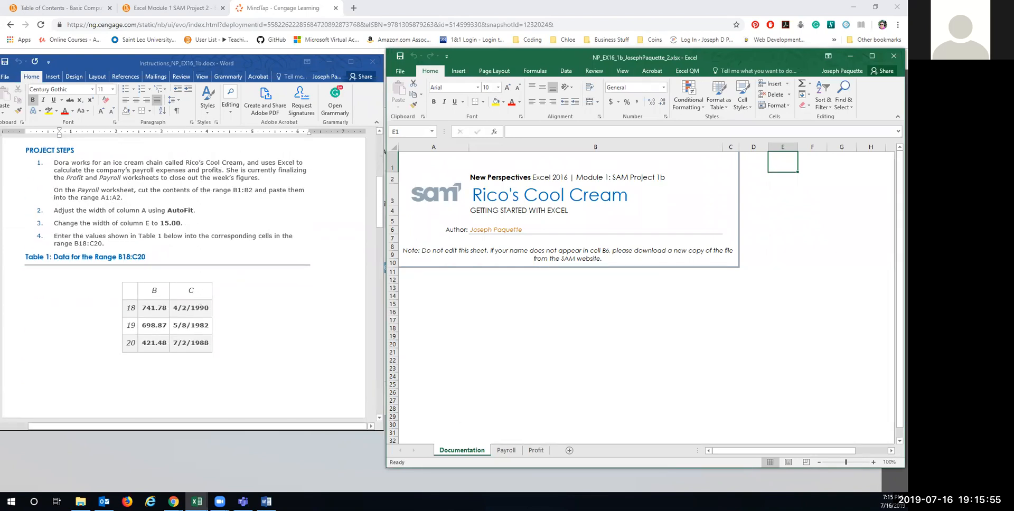
click(506, 450)
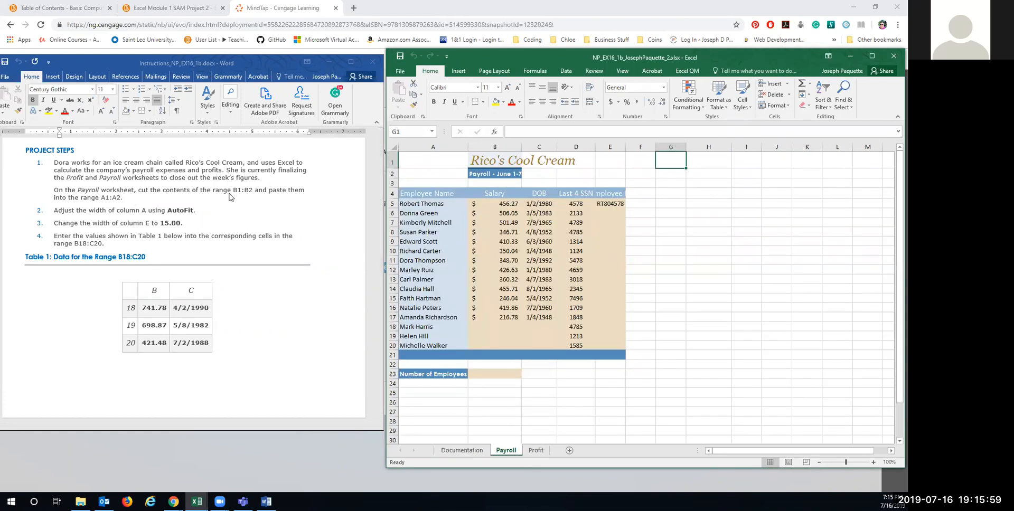
drag(479, 161, 478, 172)
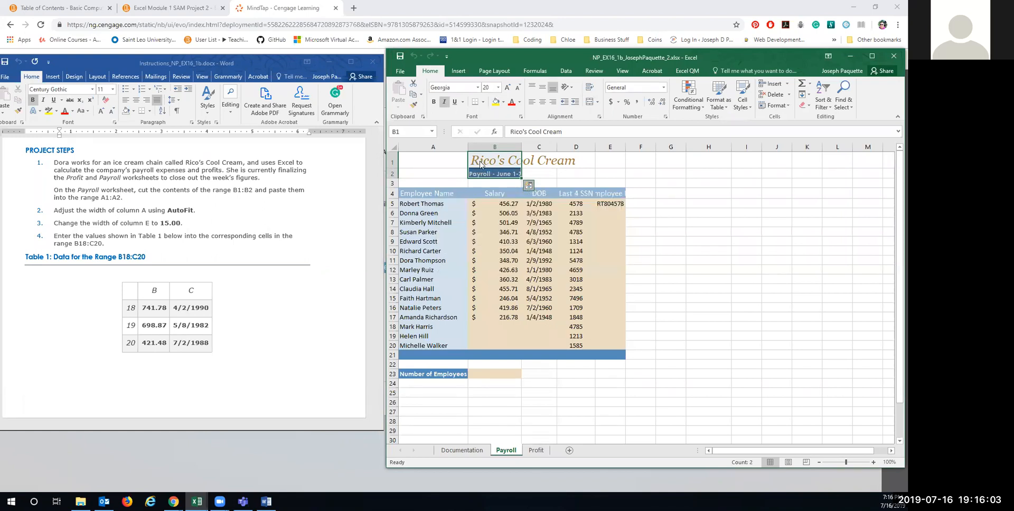
right_click(481, 162)
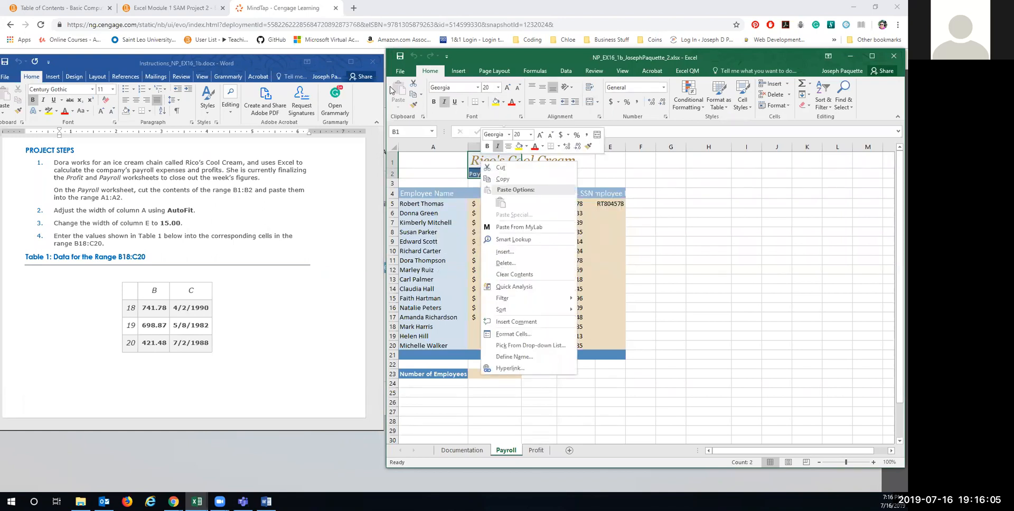
click(474, 161)
key(ctrl+x)
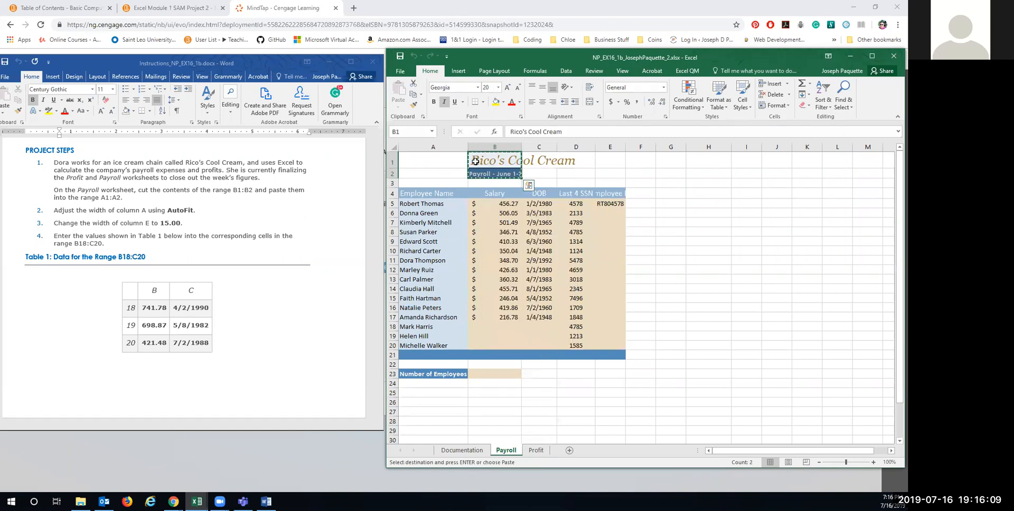
click(423, 159)
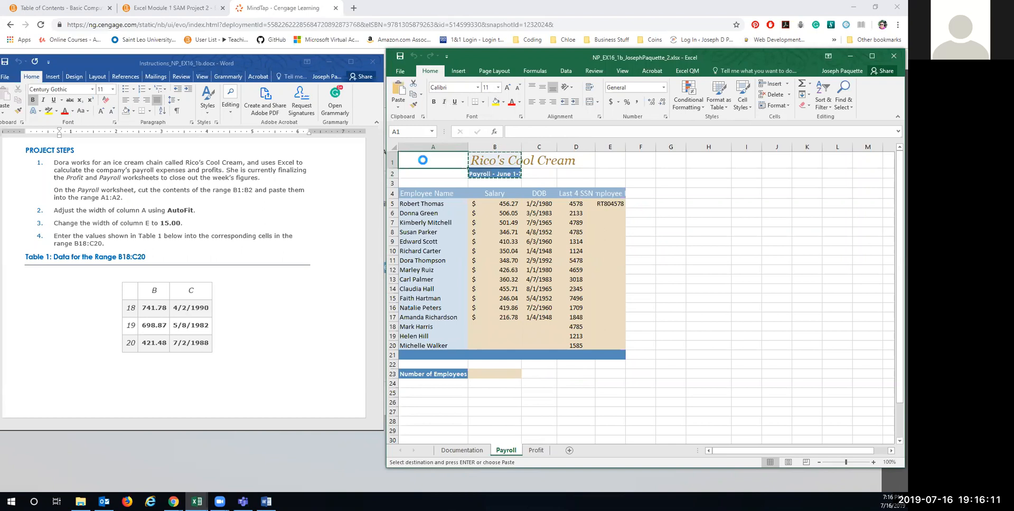
key(ctrl+v)
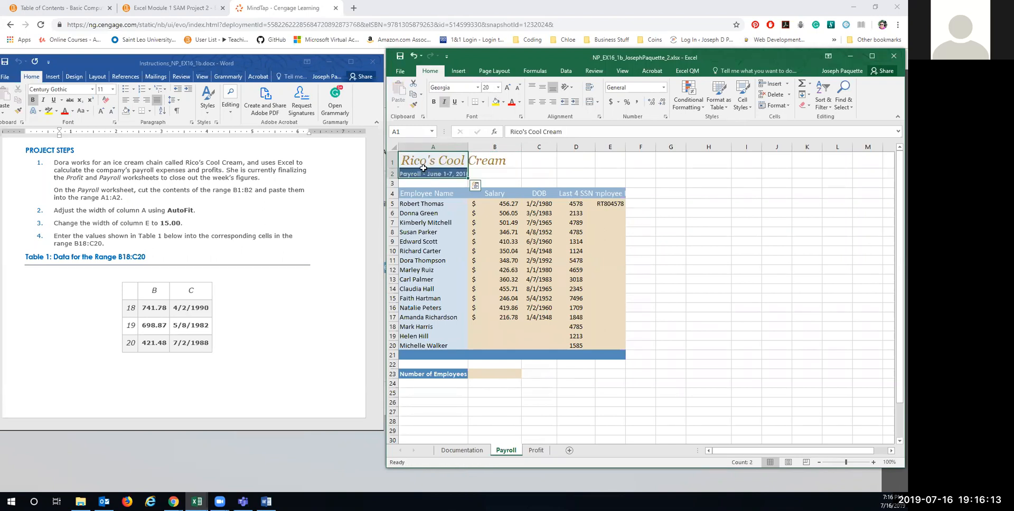
double_click(467, 143)
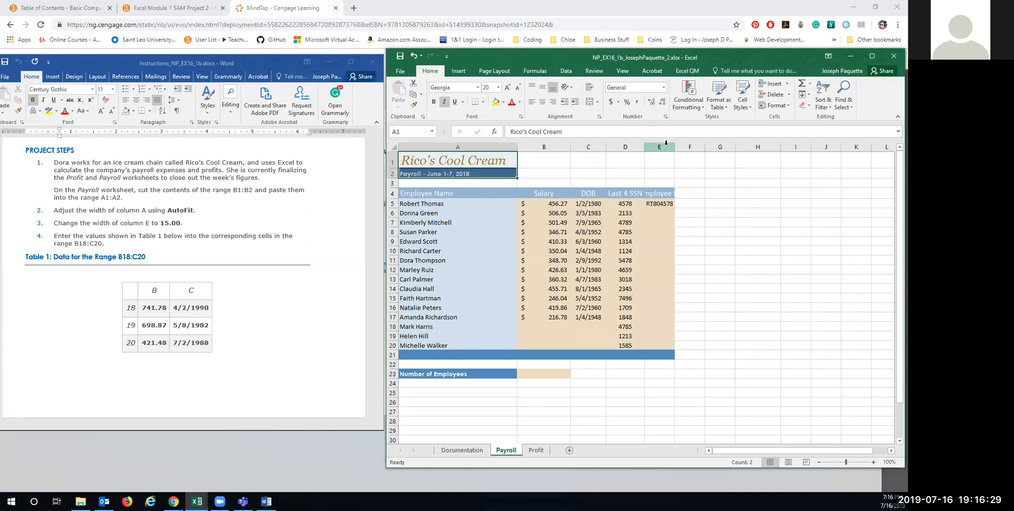
Step: Widen column E on the Payroll sheet so the Employee ID heading shows in full
drag(675, 148, 696, 147)
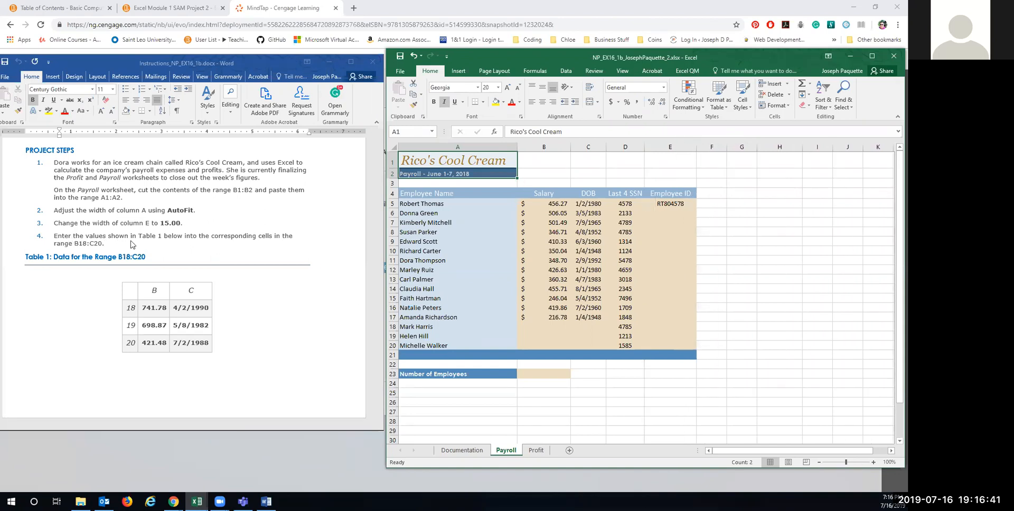
click(547, 328)
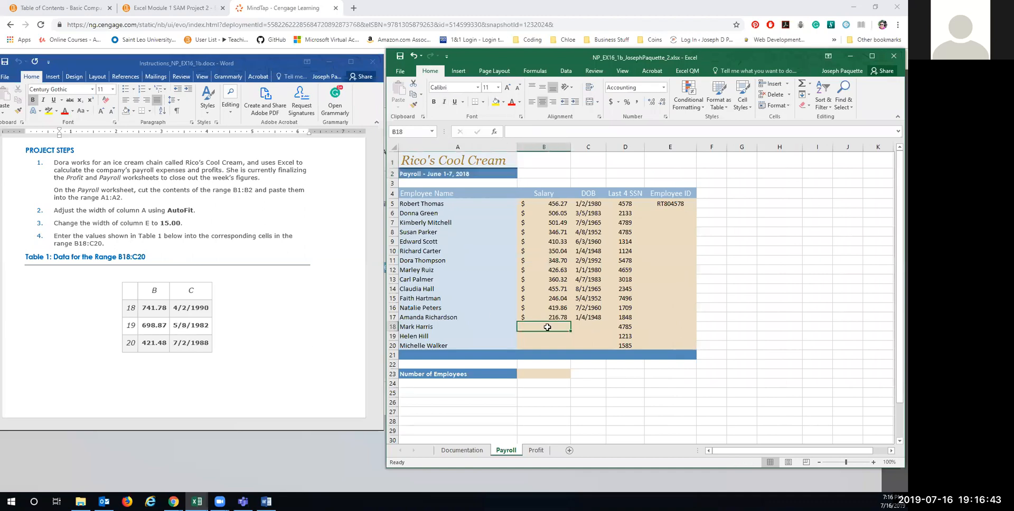
Step: Enter the salaries 741.78, 698.87 and 421.48 in B18:B20
text(714)
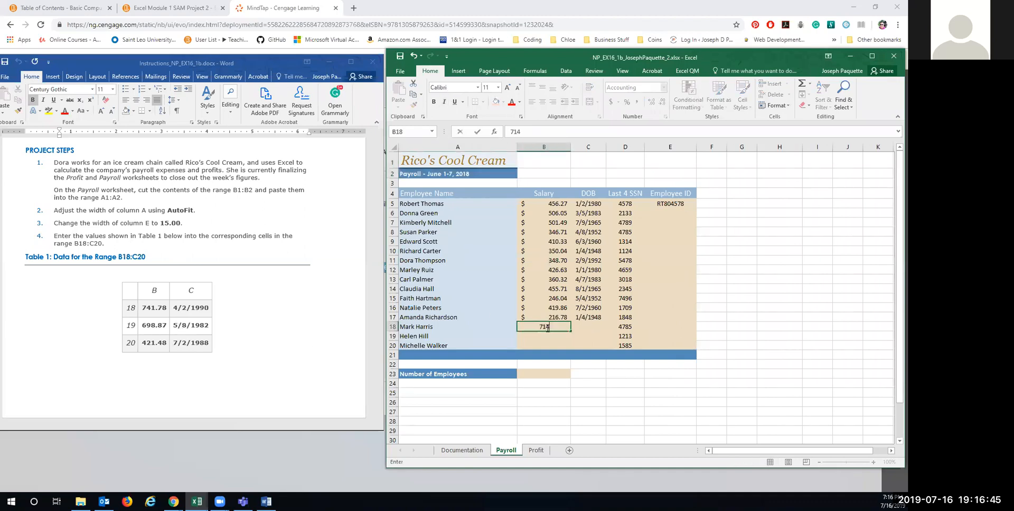
key(BackSpace)
text(41.47)
key(BackSpace)
key(BackSpace)
text(78)
key(Return)
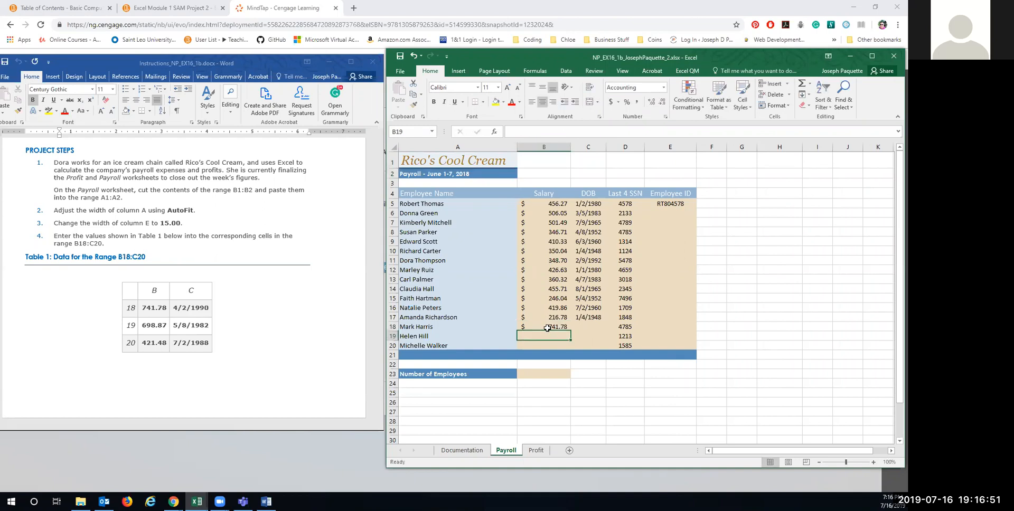
text(698.87)
key(Return)
text(421.4)
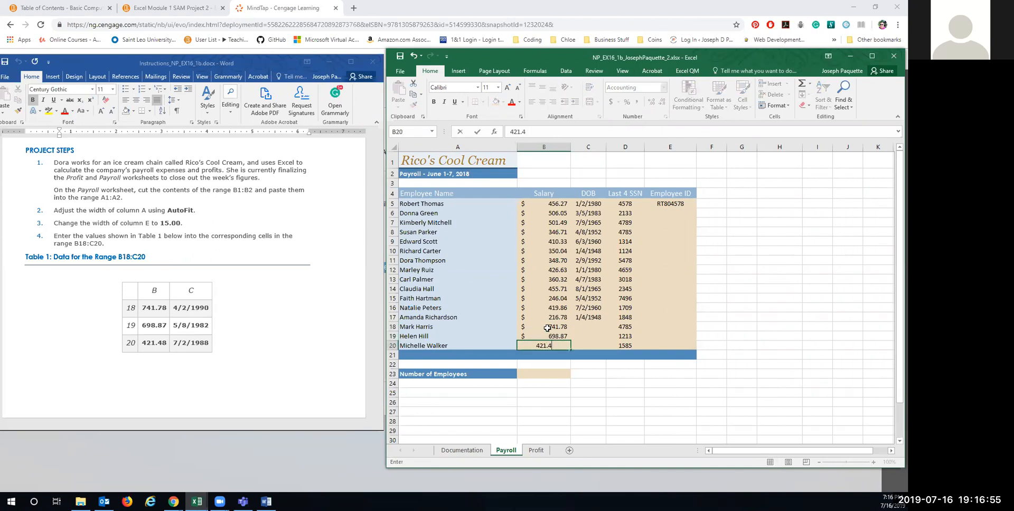
key(Tab)
Step: Enter the birth dates 4/2/1990, 5/8/1982 and 7/2/1988 in C18:C20
key(Up)
key(Up)
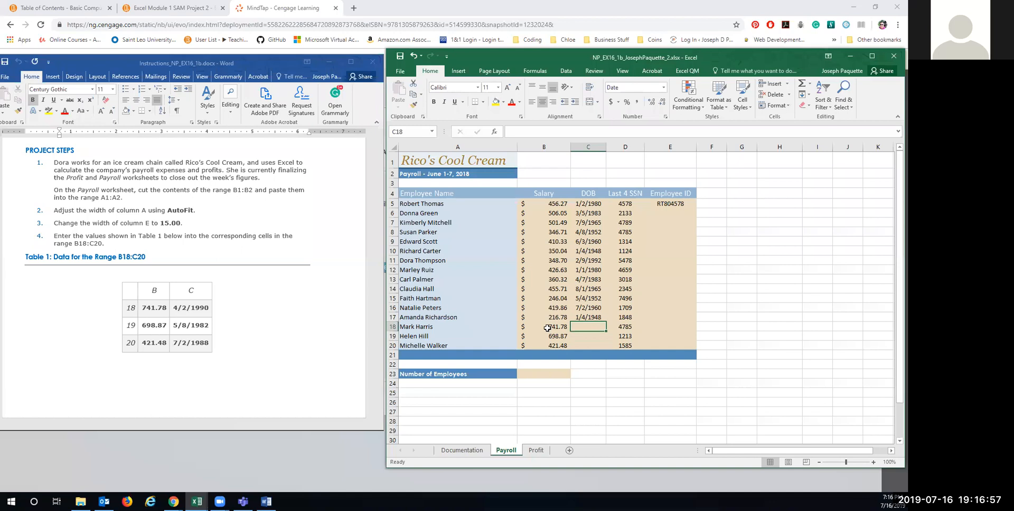
text(04/02/1990)
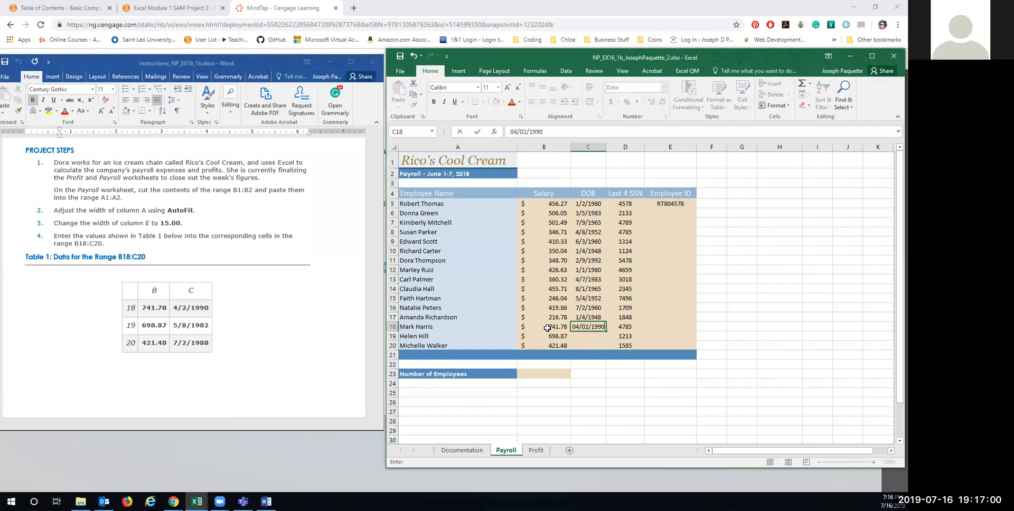
key(Return)
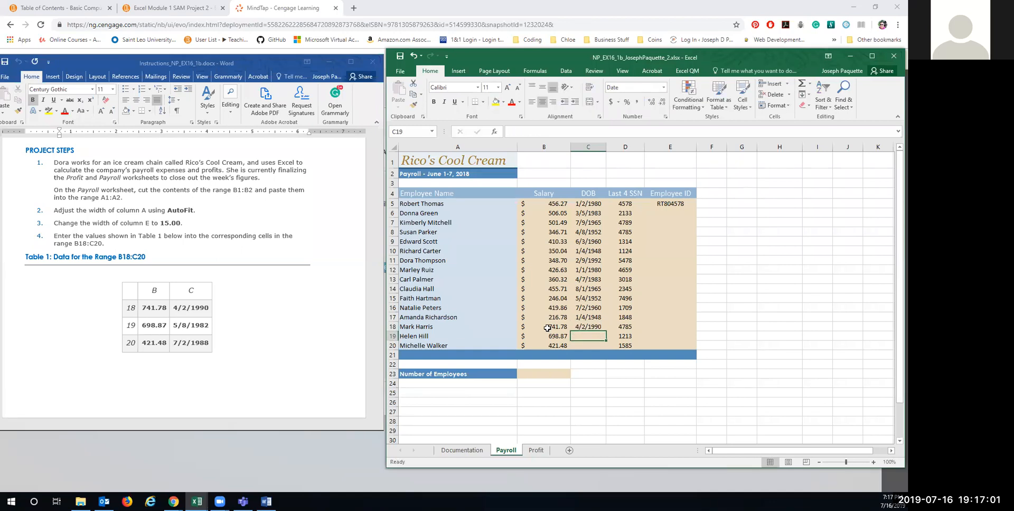
text(05/08/1982)
key(Return)
text(07/02/1988)
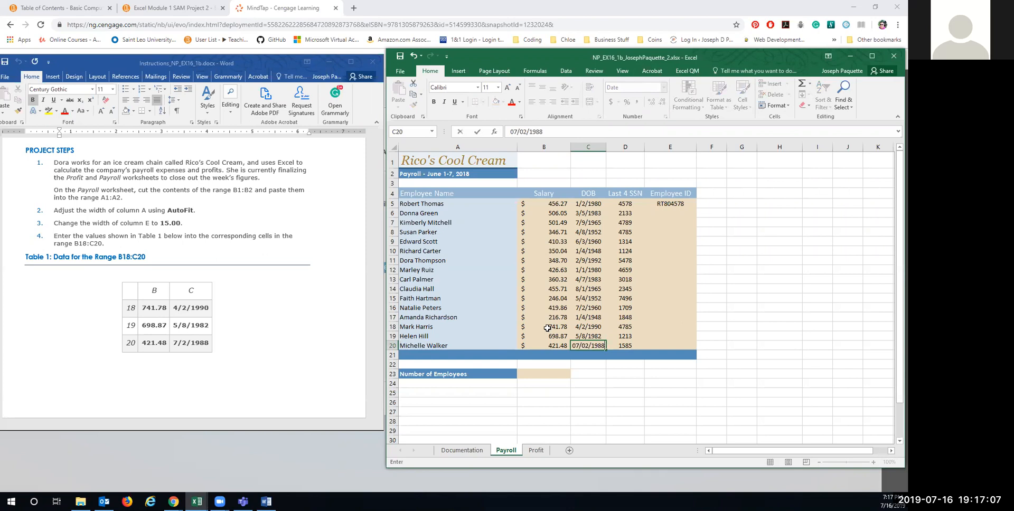
key(Return)
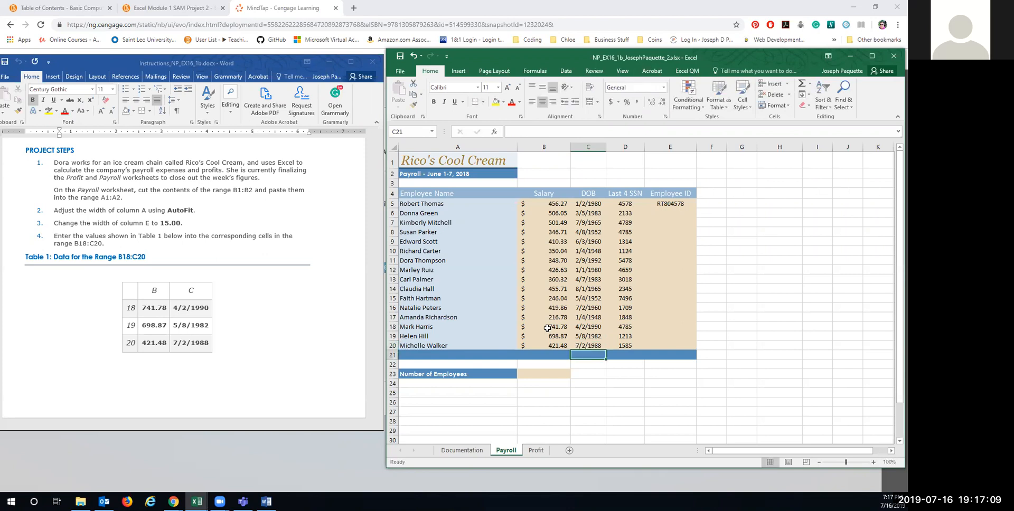
Step: Enter the employee ID DG832133 in cell E6
click(232, 327)
scroll(229, 329, down, 10)
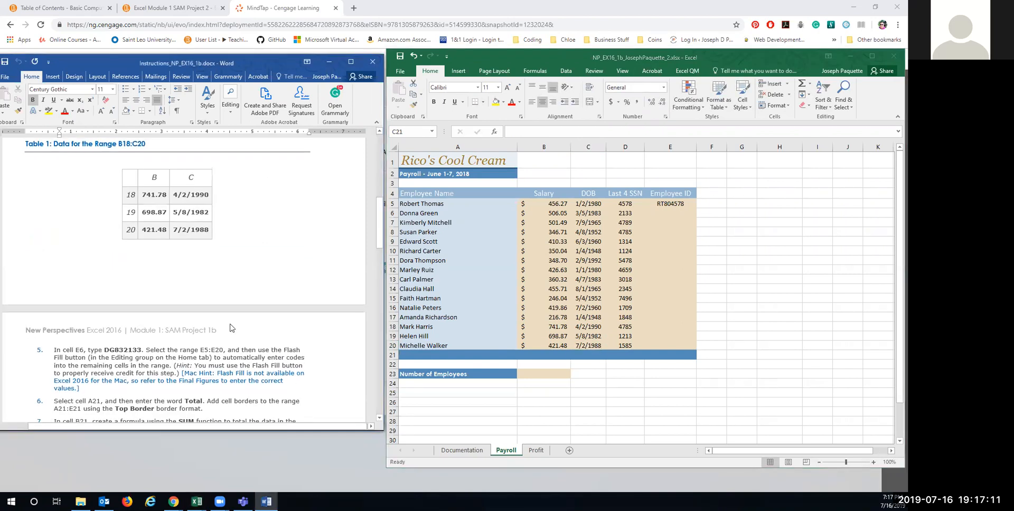
scroll(230, 329, down, 4)
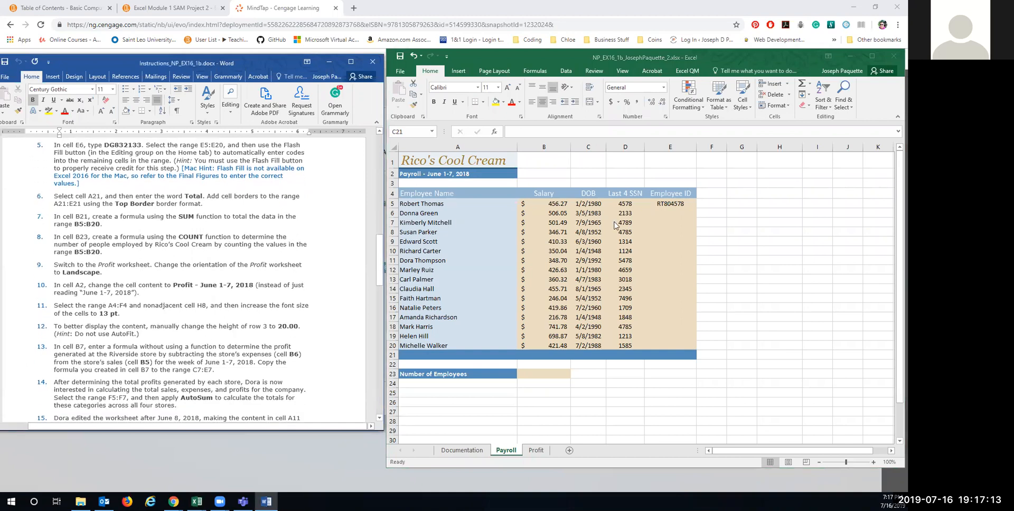
click(666, 214)
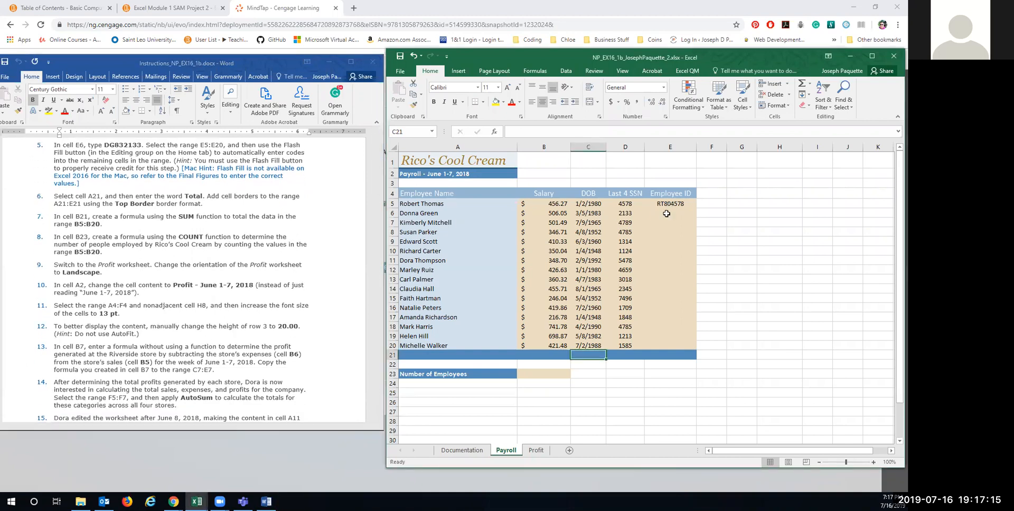
click(667, 213)
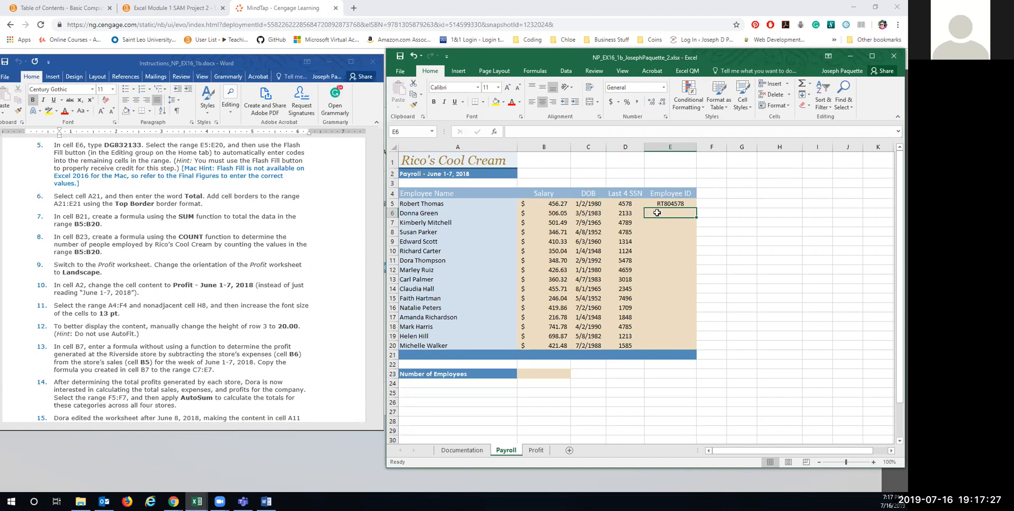
text(DG)
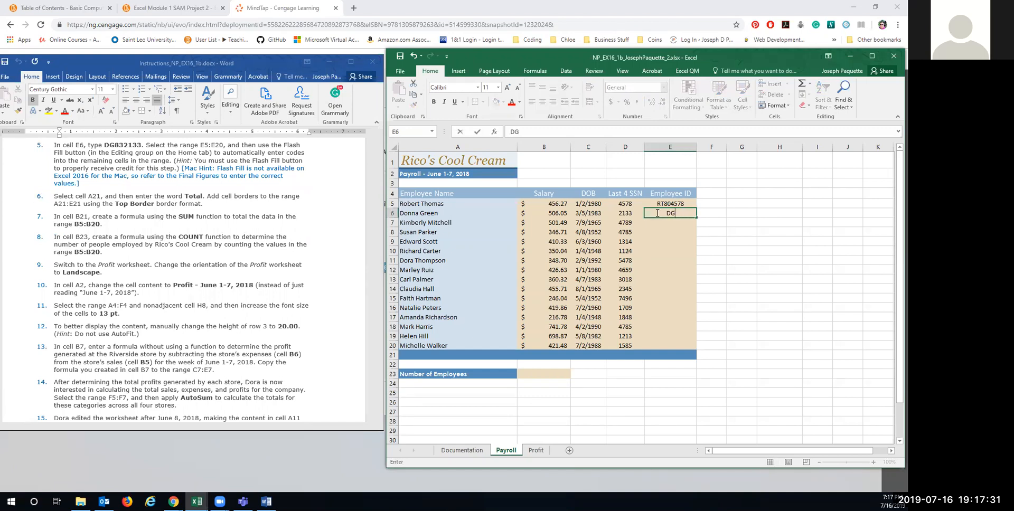
text(832133)
key(Return)
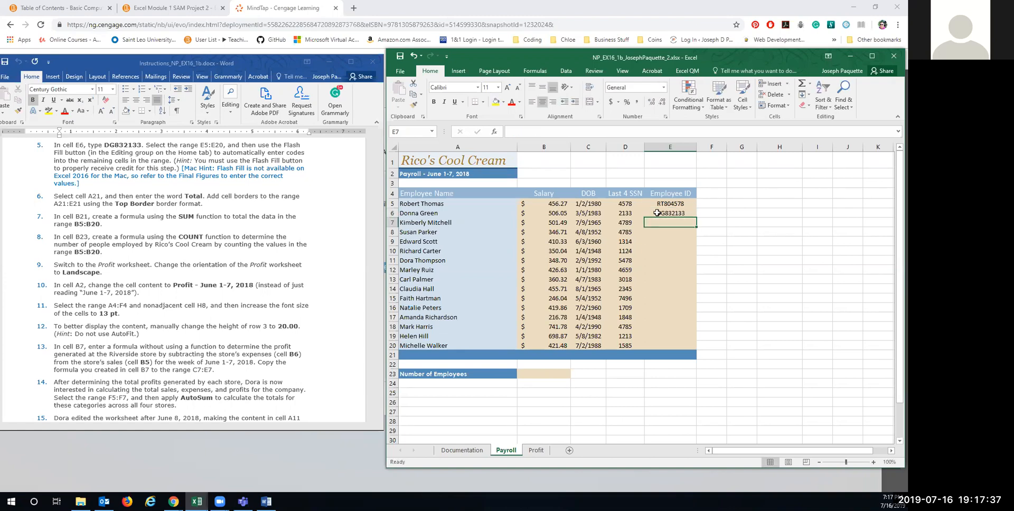
Step: Flash Fill E5:E20 to complete the remaining Employee IDs in the same pattern
drag(657, 203, 661, 350)
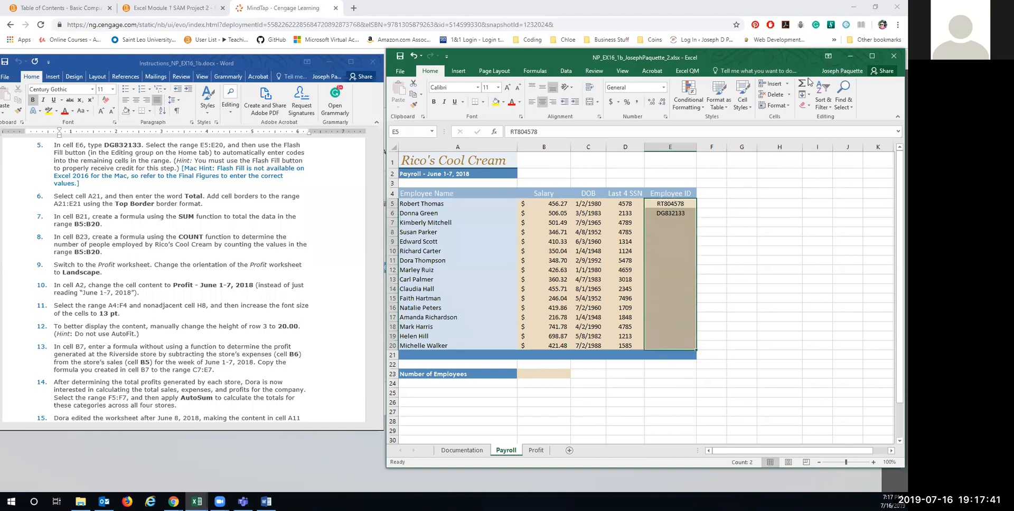
click(806, 94)
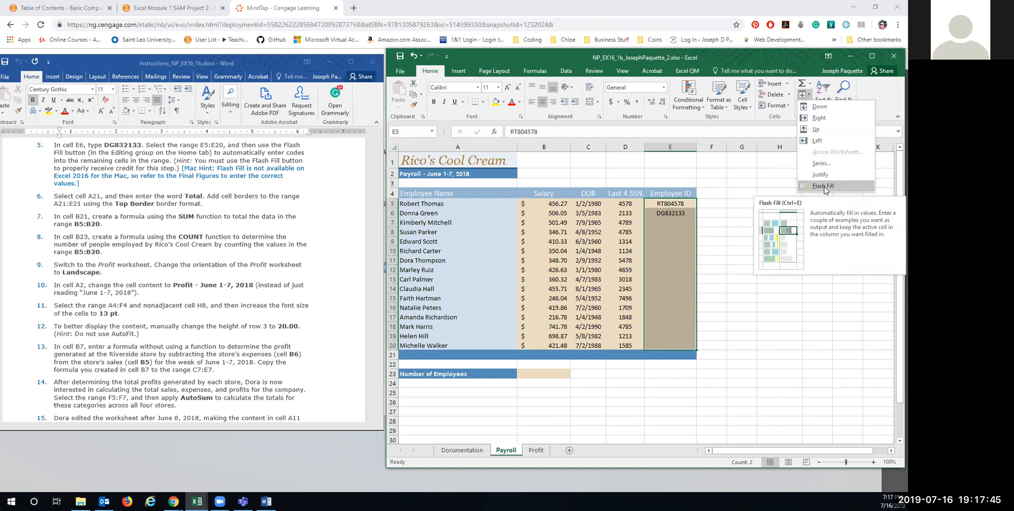
click(822, 187)
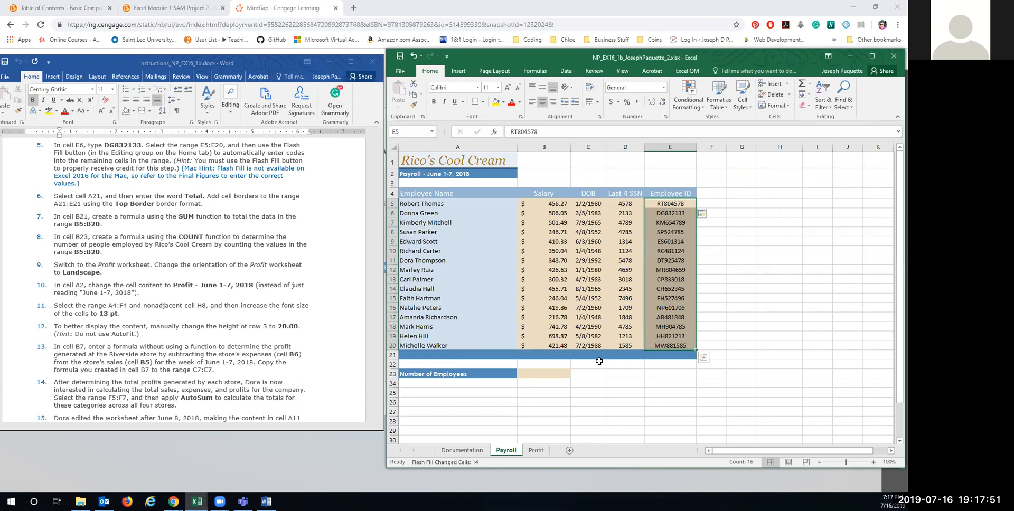
click(165, 197)
scroll(165, 200, down, 2)
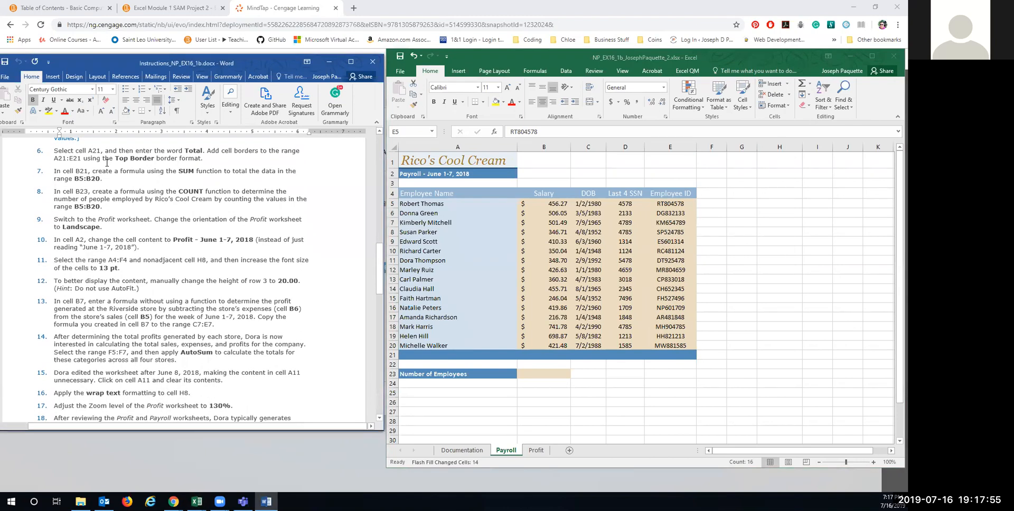
click(442, 355)
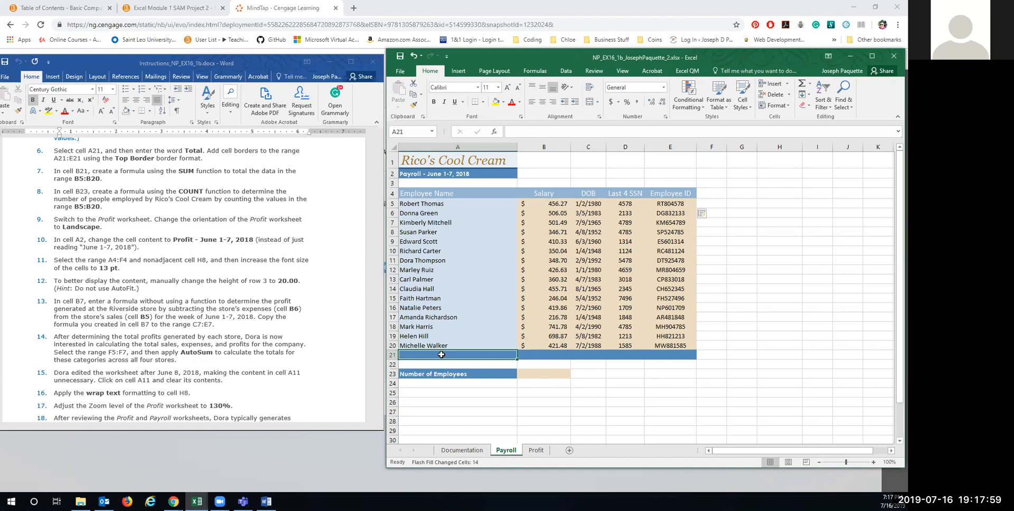
Step: Label A21 'Total' and give A21:E21 a top border
text(Total)
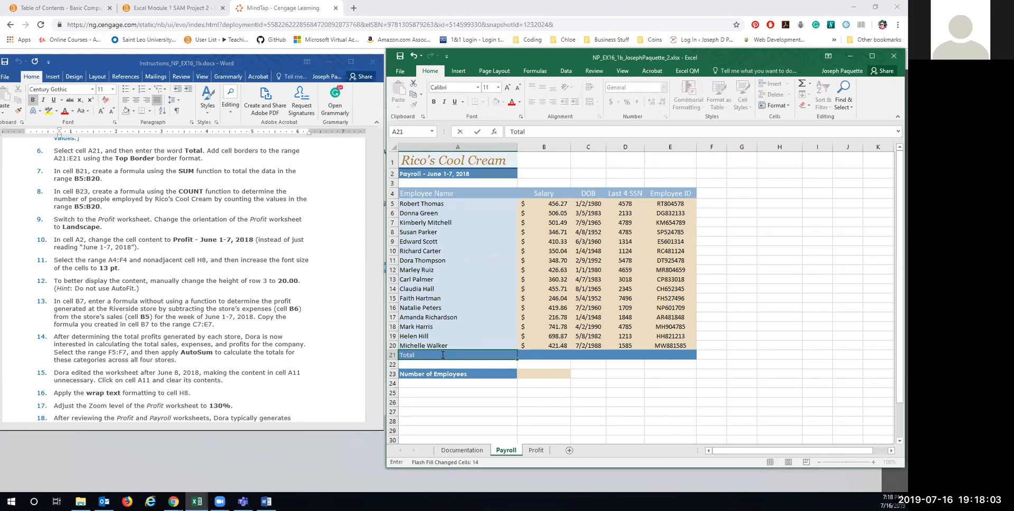
click(527, 357)
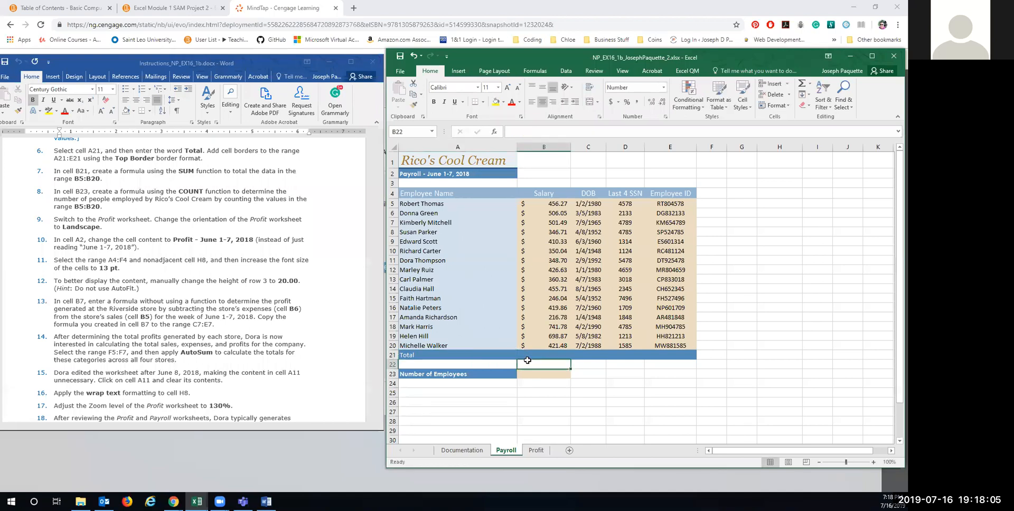
click(458, 355)
drag(490, 357, 663, 353)
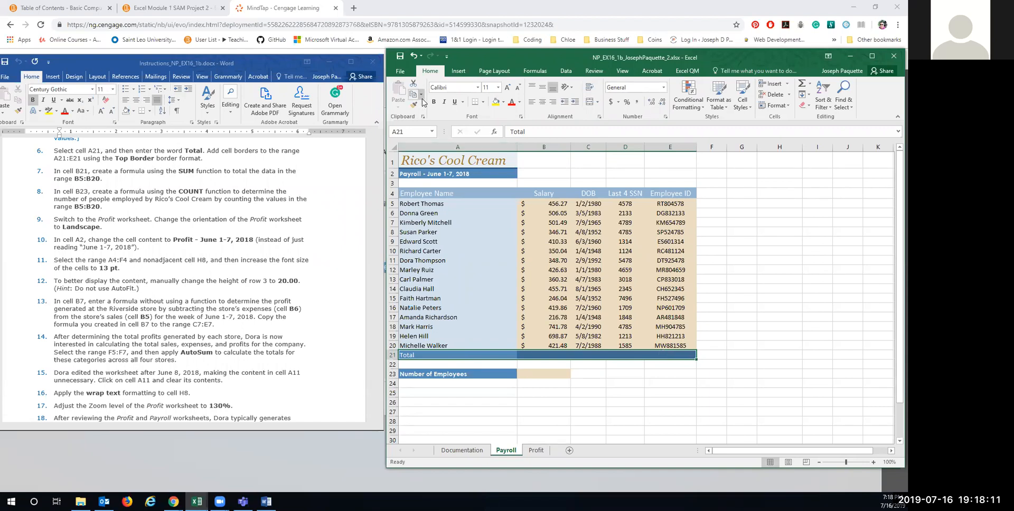
click(483, 102)
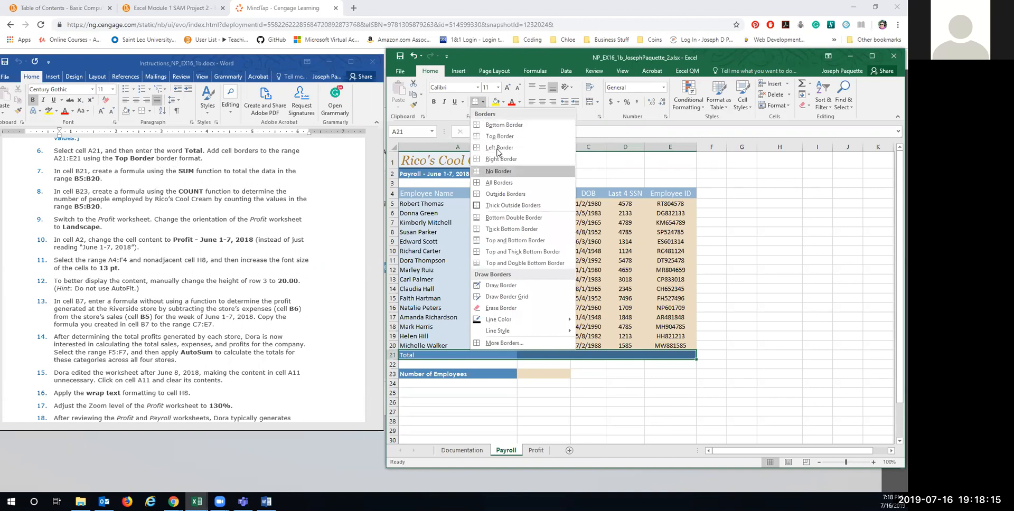
click(497, 137)
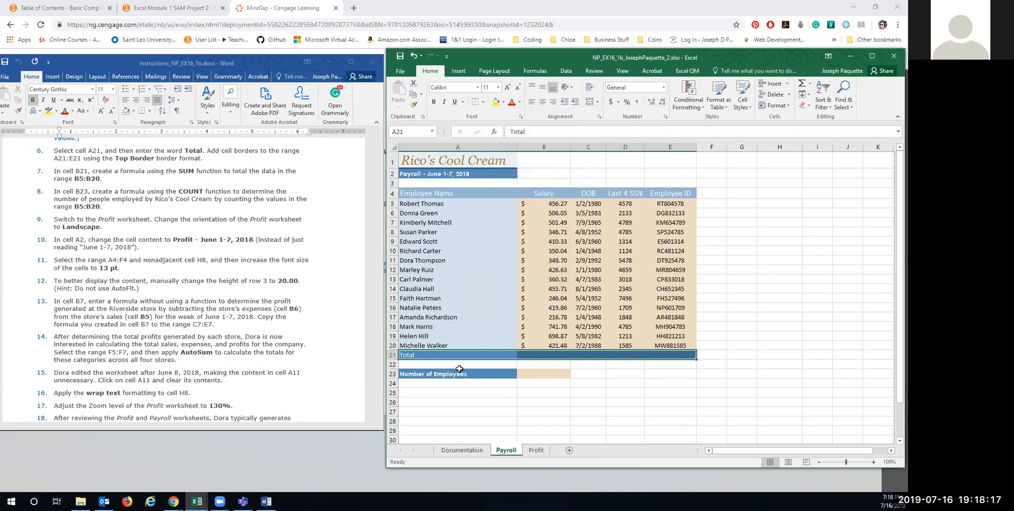
click(431, 326)
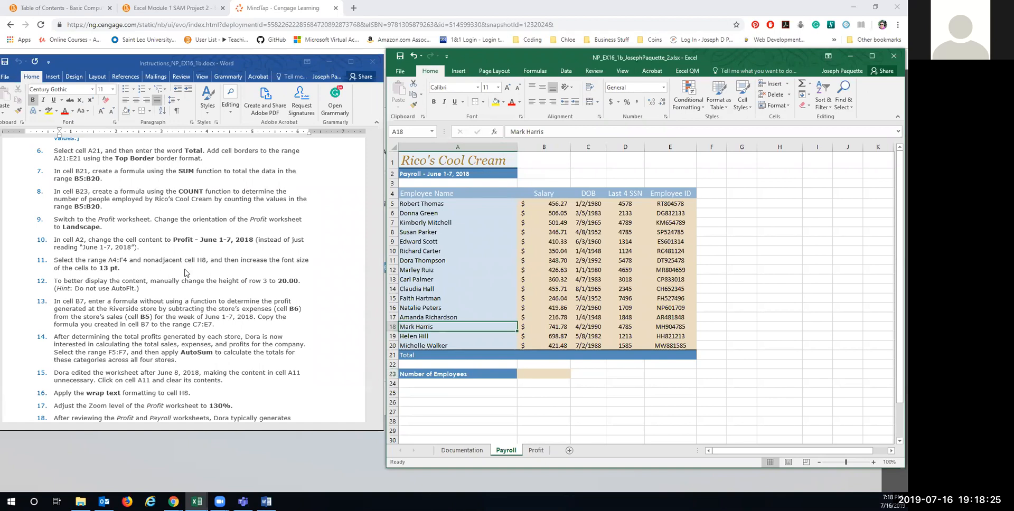
click(545, 352)
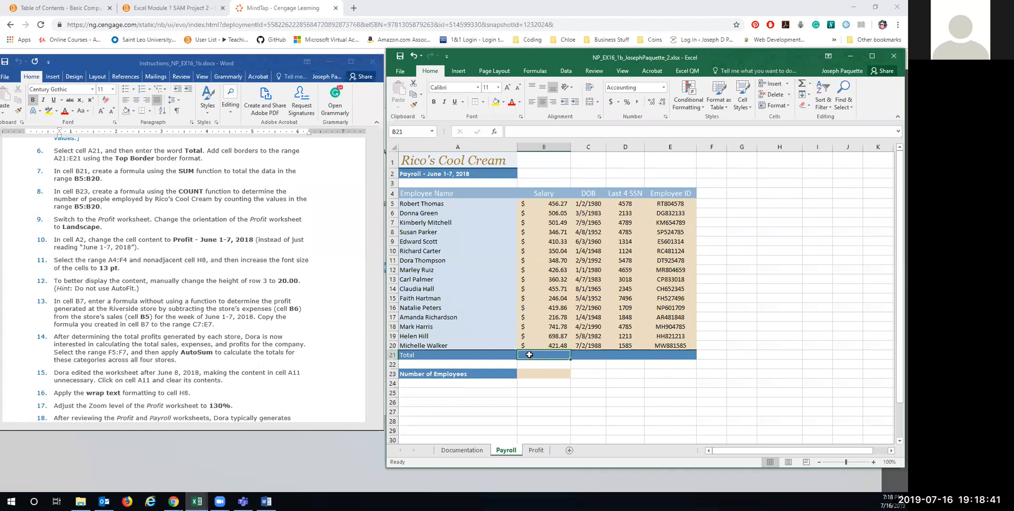
Step: Total the salaries in B21 with =SUM(B5:B20), giving 6,907.06
text(=sum()
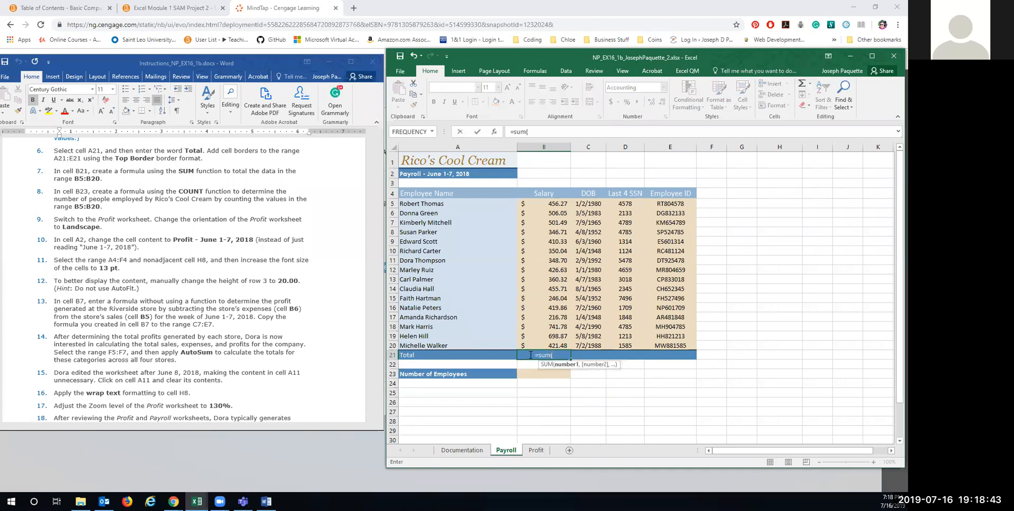
drag(545, 203, 553, 341)
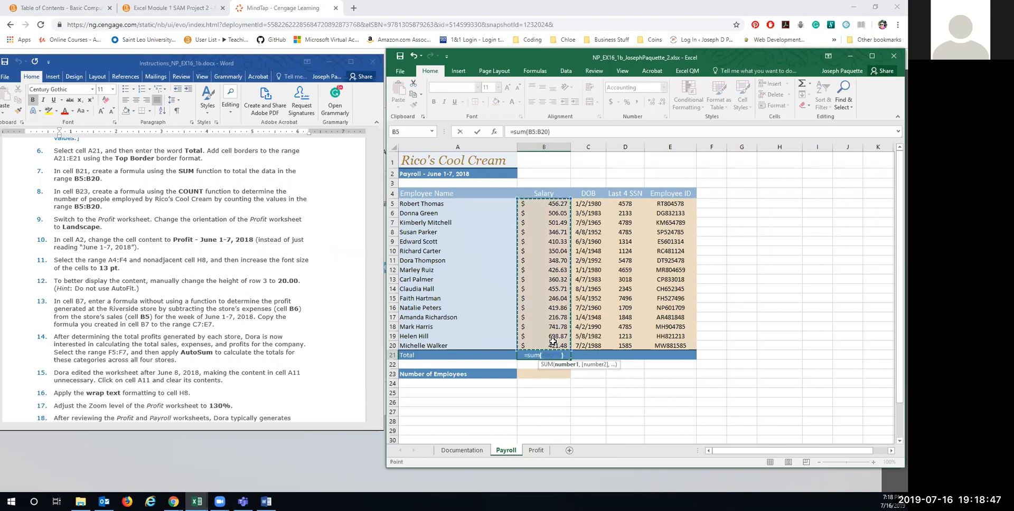
key(Return)
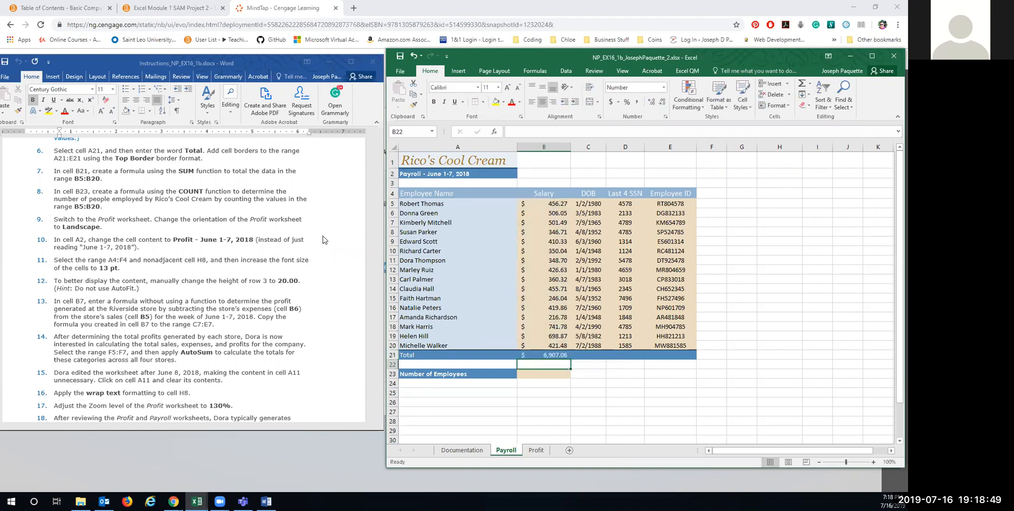
Step: Count the employees in B23 with =COUNT(B5:B20), giving 16
click(546, 376)
text(=c)
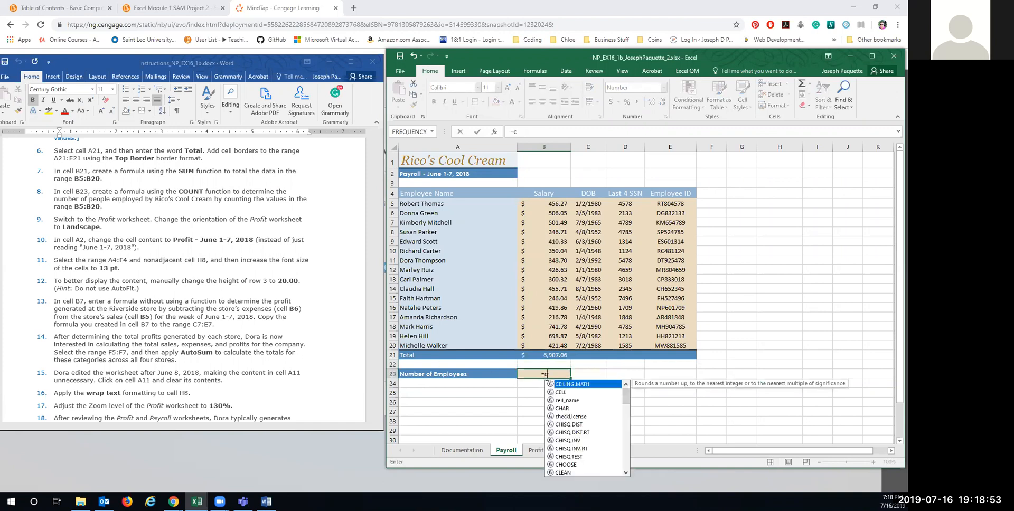
text(oun)
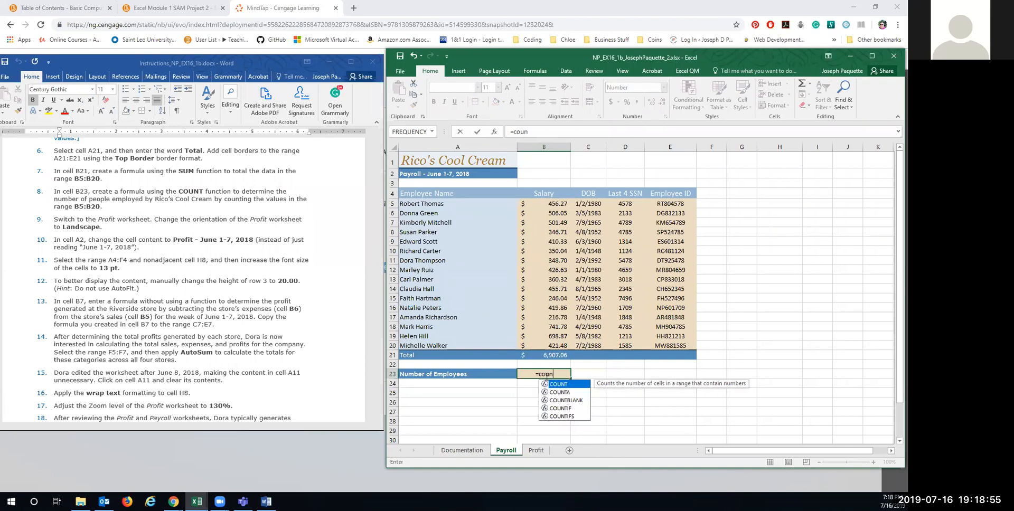
double_click(564, 384)
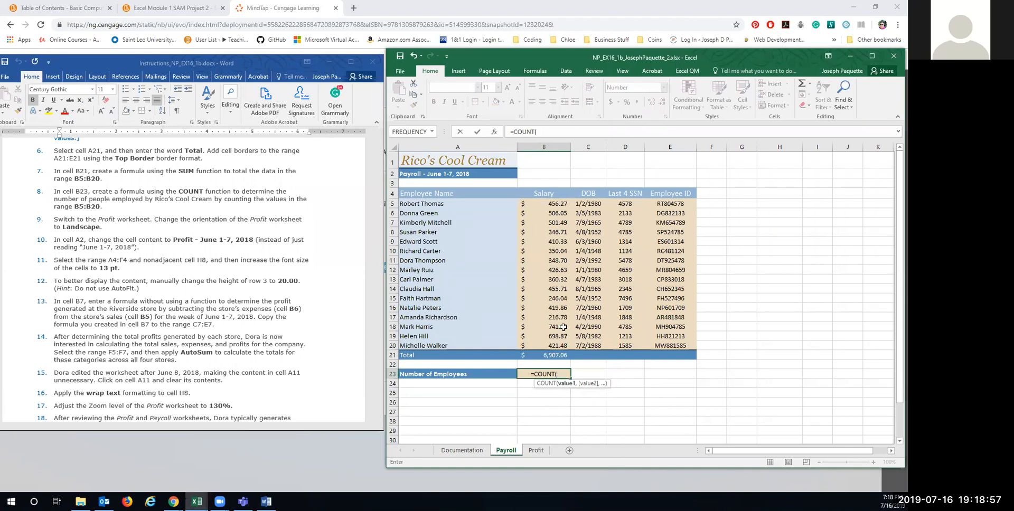
drag(548, 204, 566, 346)
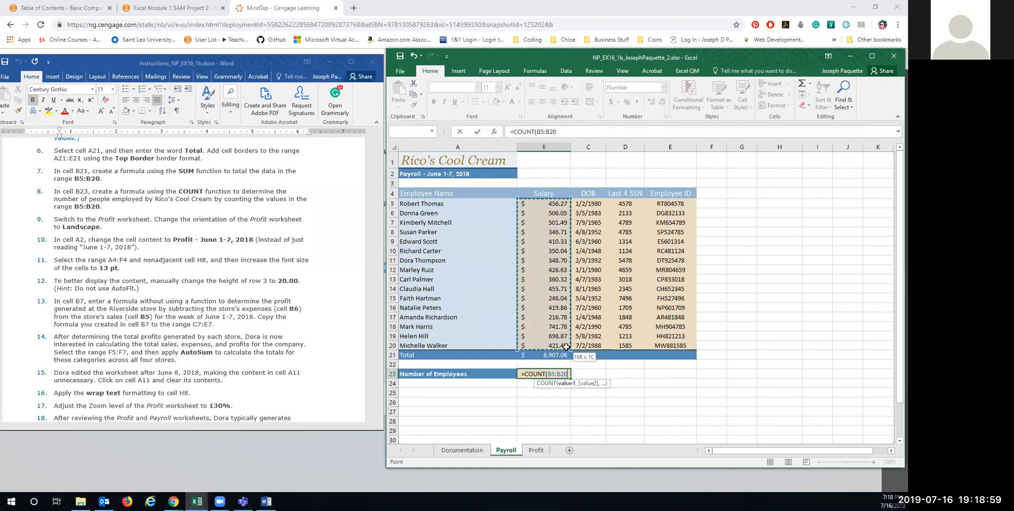
key(Return)
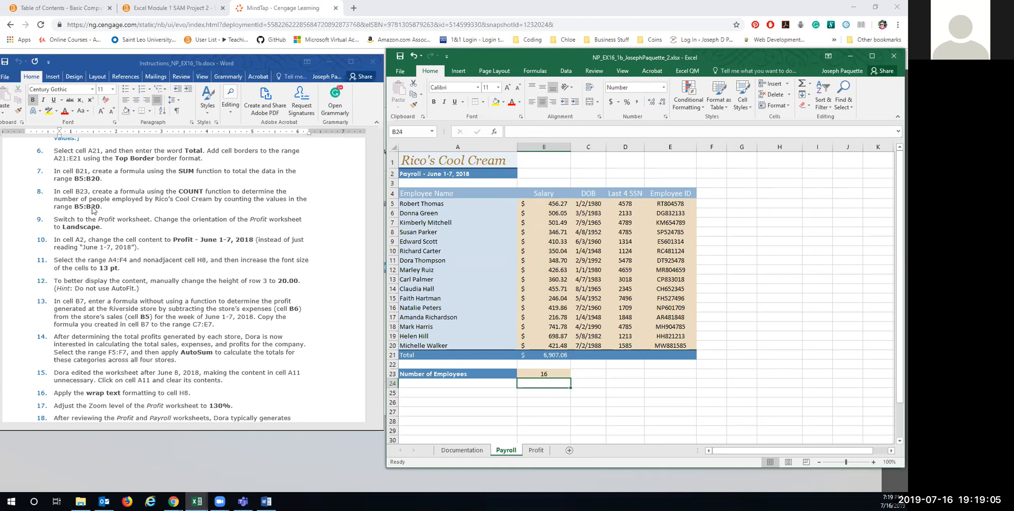
scroll(121, 251, down, 2)
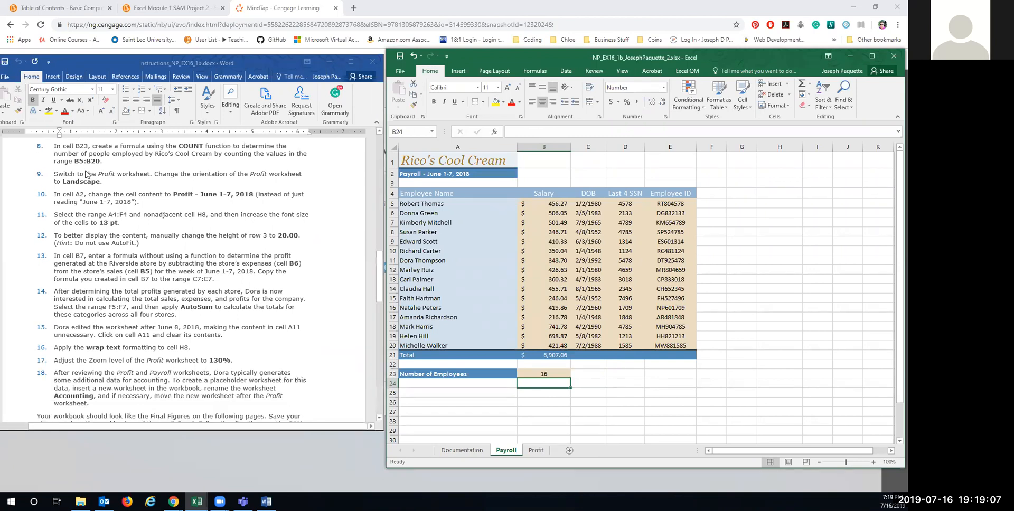
click(536, 450)
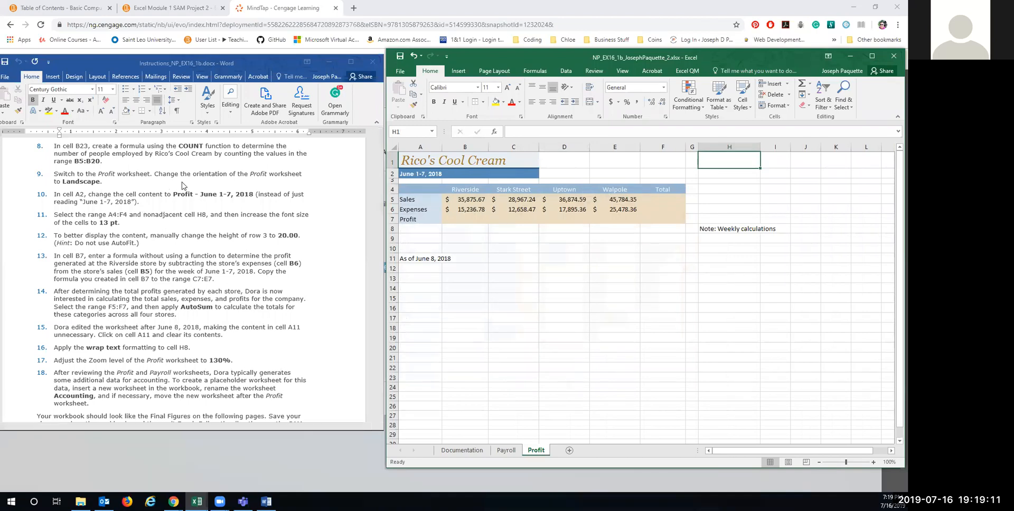
Step: Set the Profit sheet's page orientation to landscape
click(492, 71)
click(476, 103)
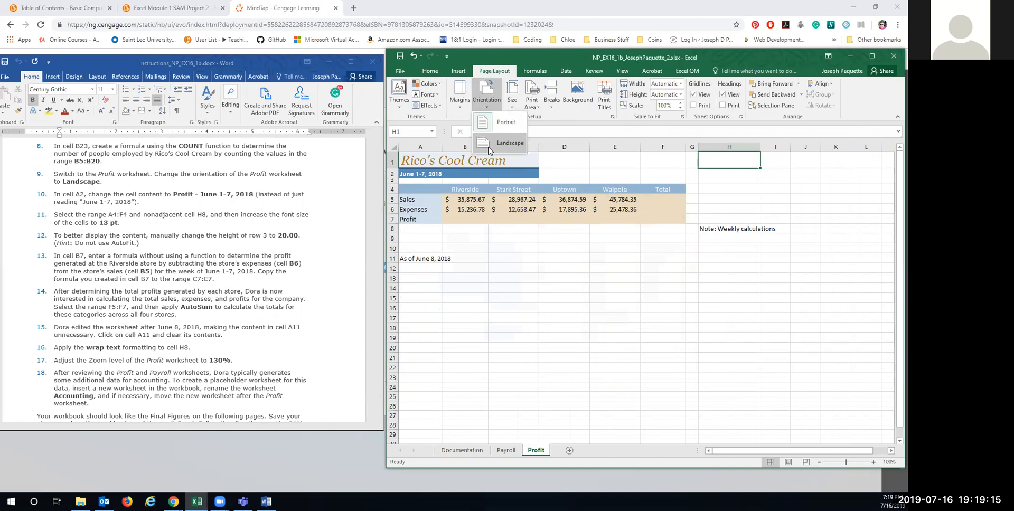
click(489, 149)
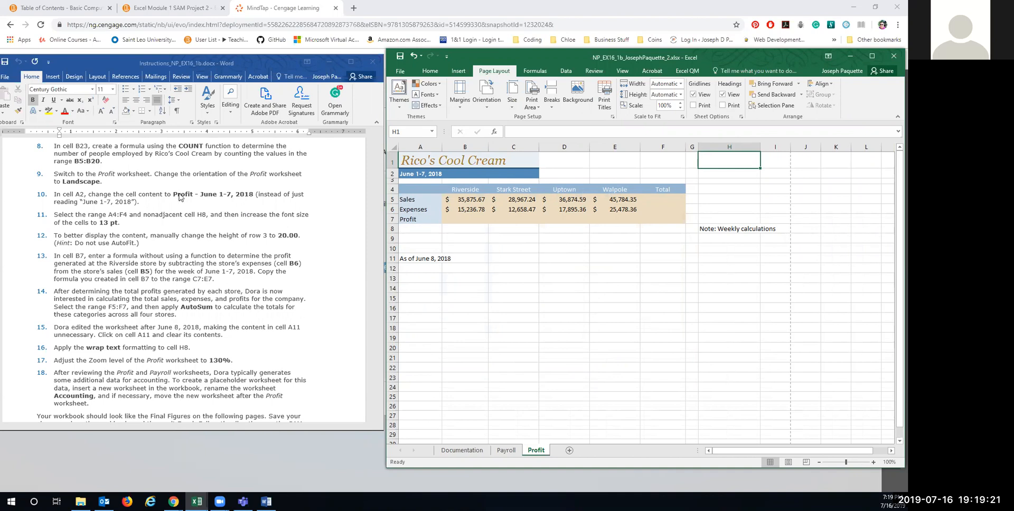
Step: Change the A2 heading to 'Profit - June 1-7, 2018'
click(413, 177)
text(Profi)
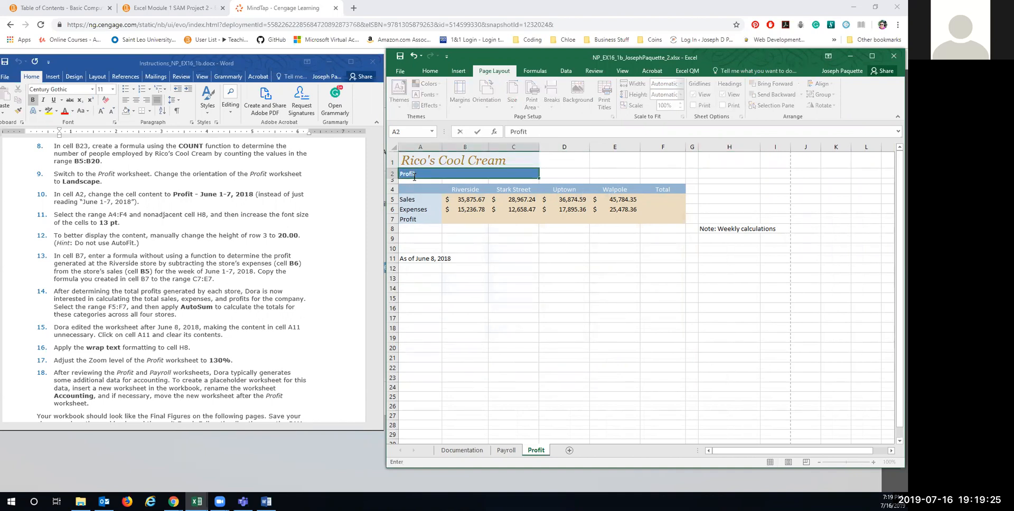
text(t - June 1-7, 2018)
key(Return)
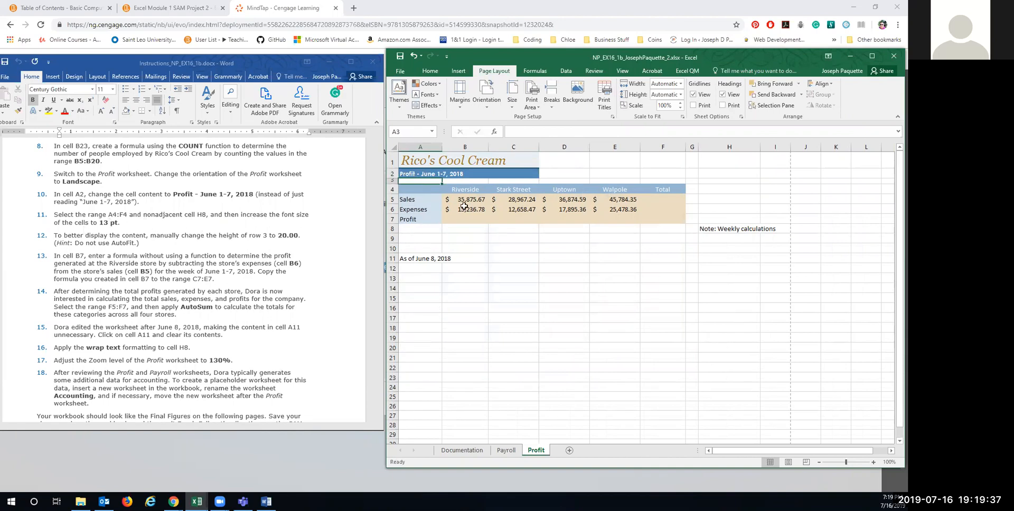
drag(420, 193, 666, 192)
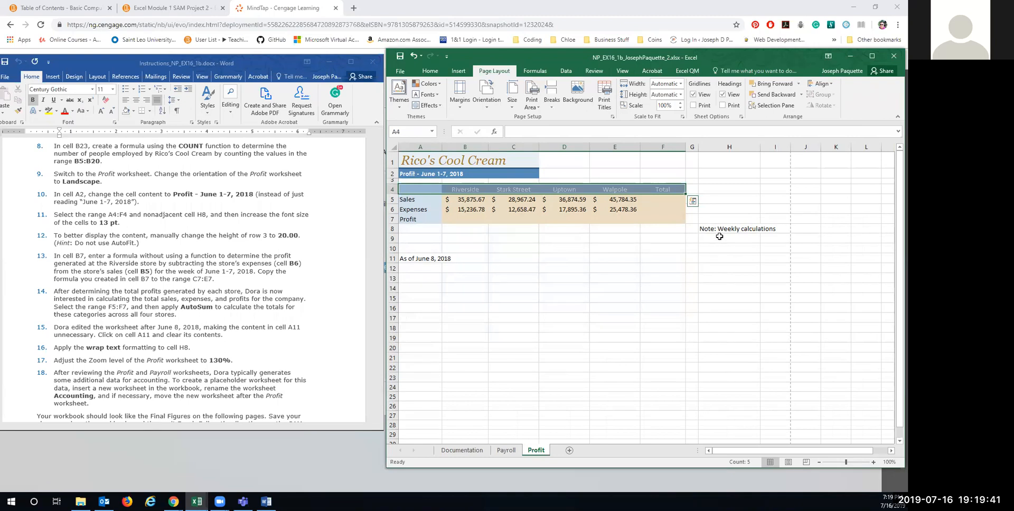
ctrl+click(708, 229)
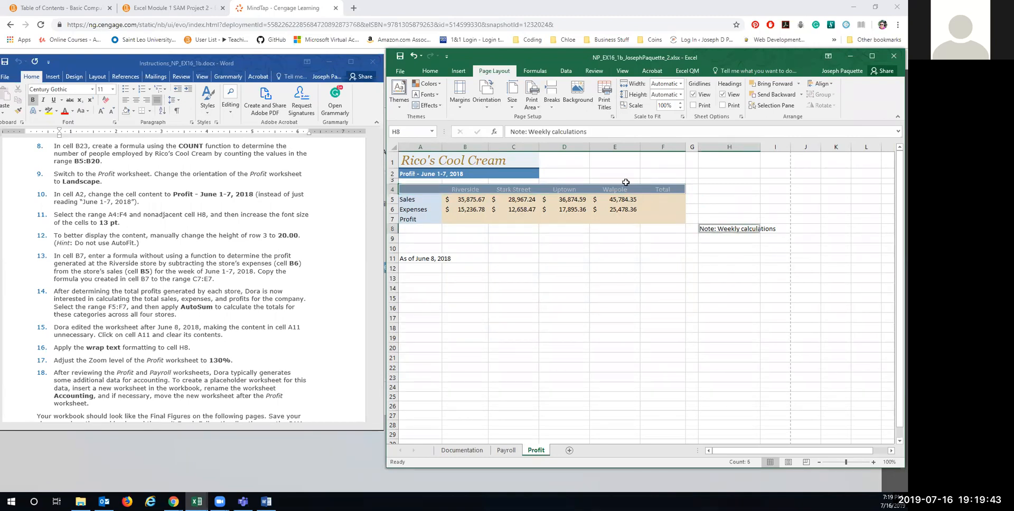
Step: Set the store headers A4:F4 and the H8 note to 13 pt font
click(431, 71)
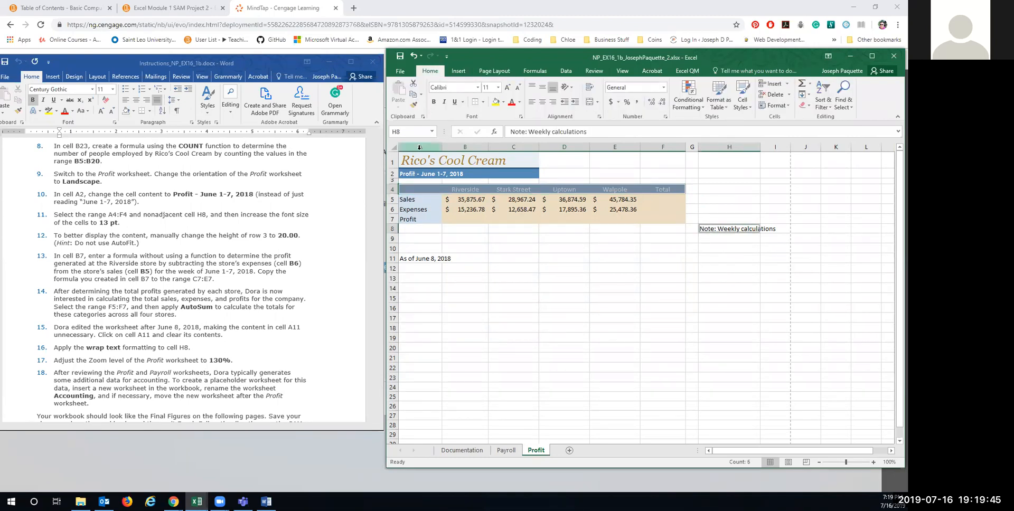
click(507, 87)
click(507, 87)
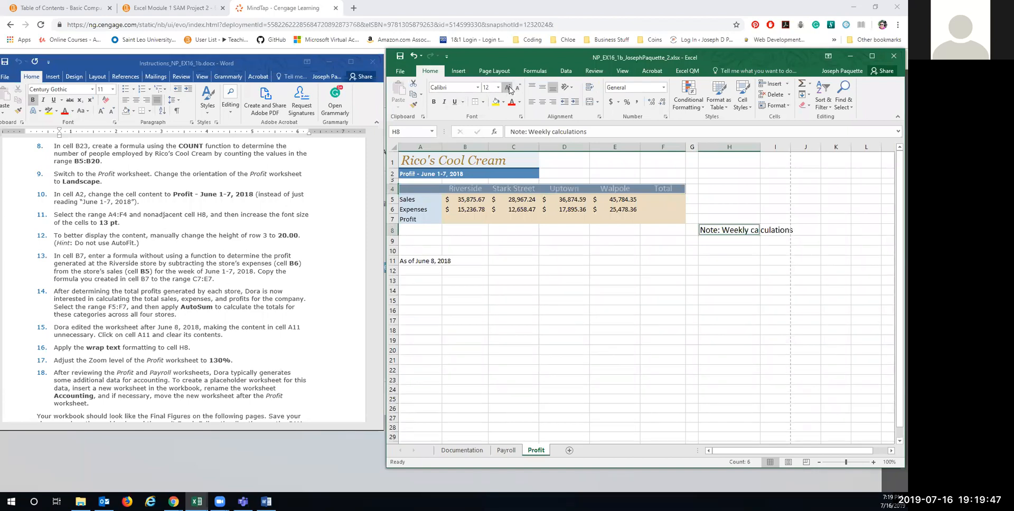
click(498, 88)
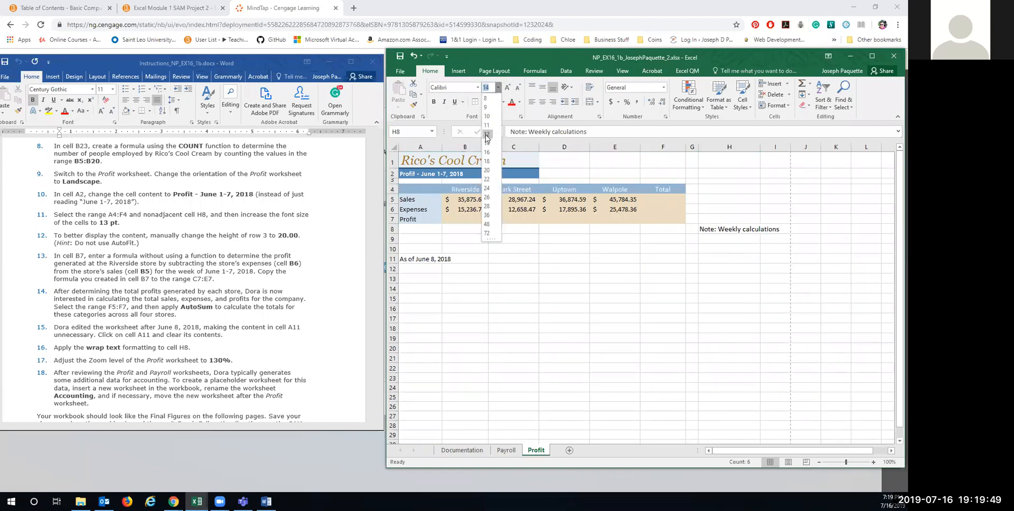
text(1)
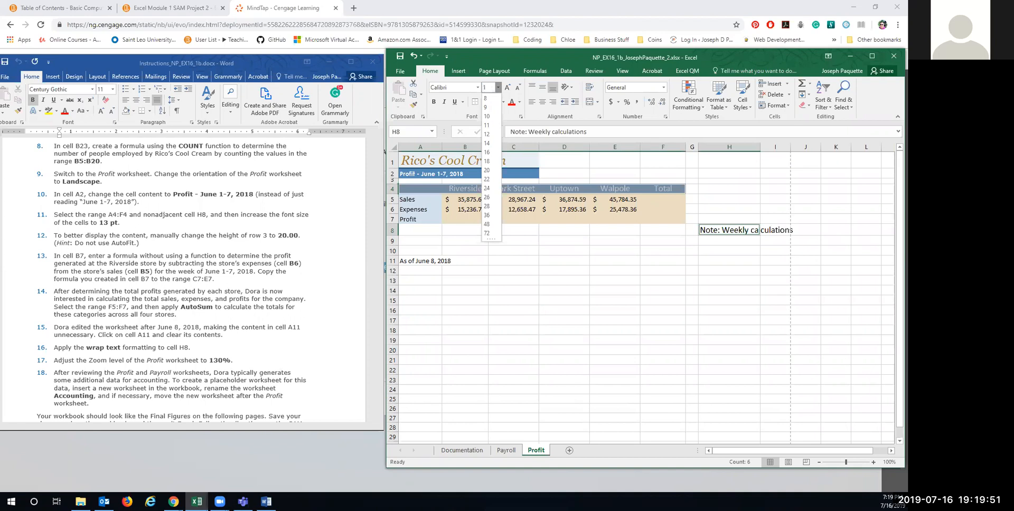
text(3)
key(Return)
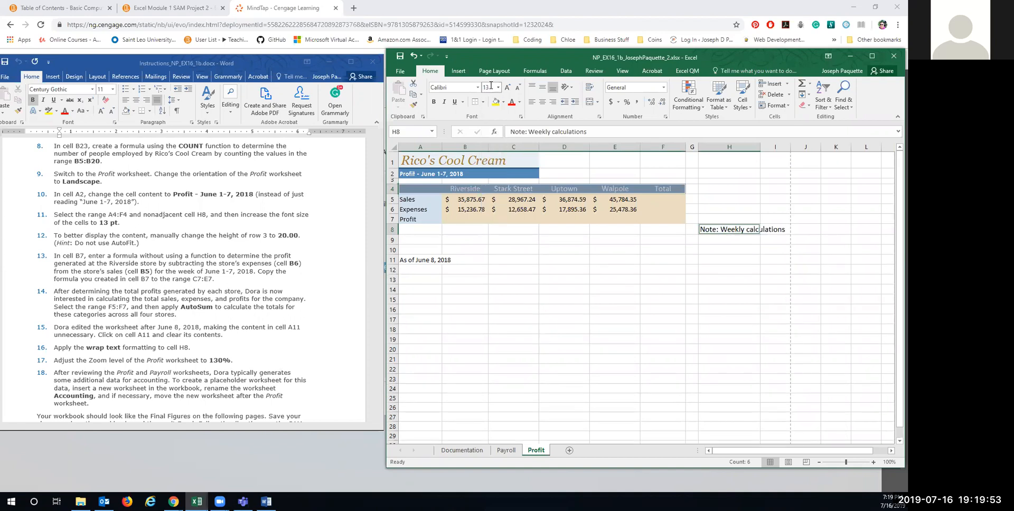
scroll(222, 255, down, 2)
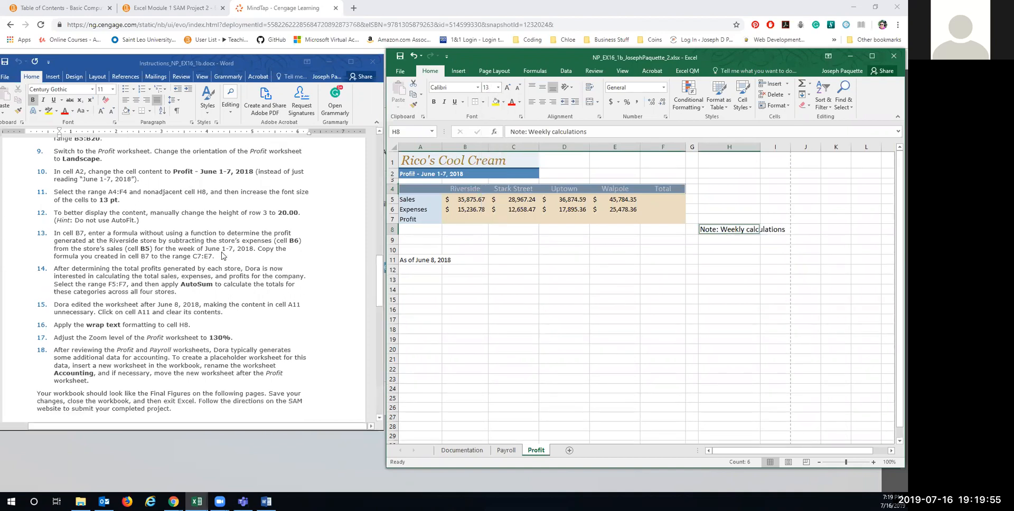
scroll(223, 255, down, 1)
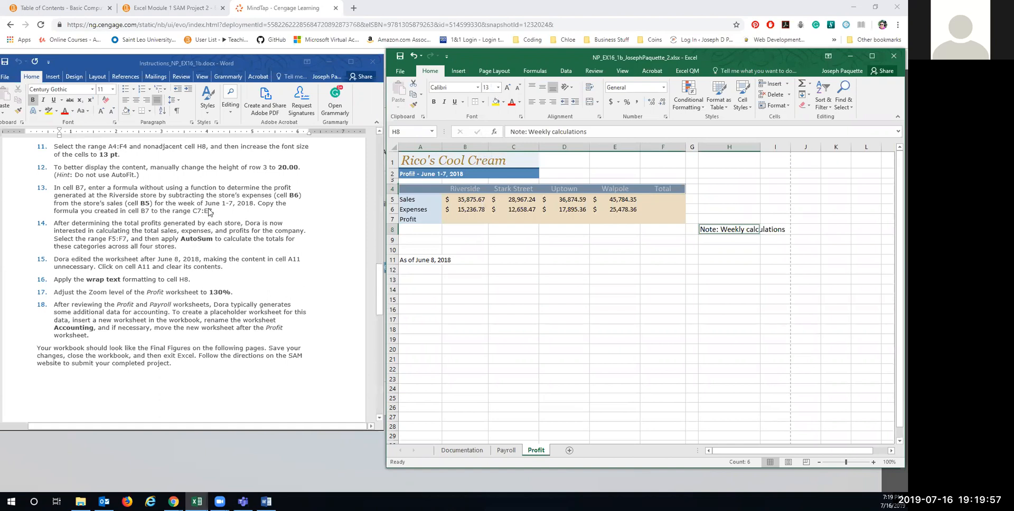
Step: Set row 3 to an exact height of 20
drag(393, 183, 392, 191)
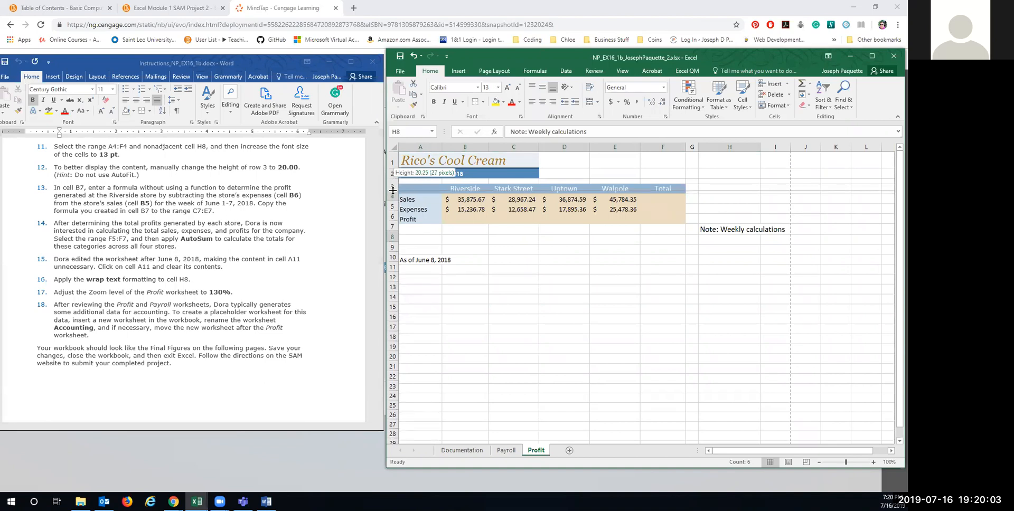
drag(393, 191, 395, 190)
drag(394, 191, 395, 191)
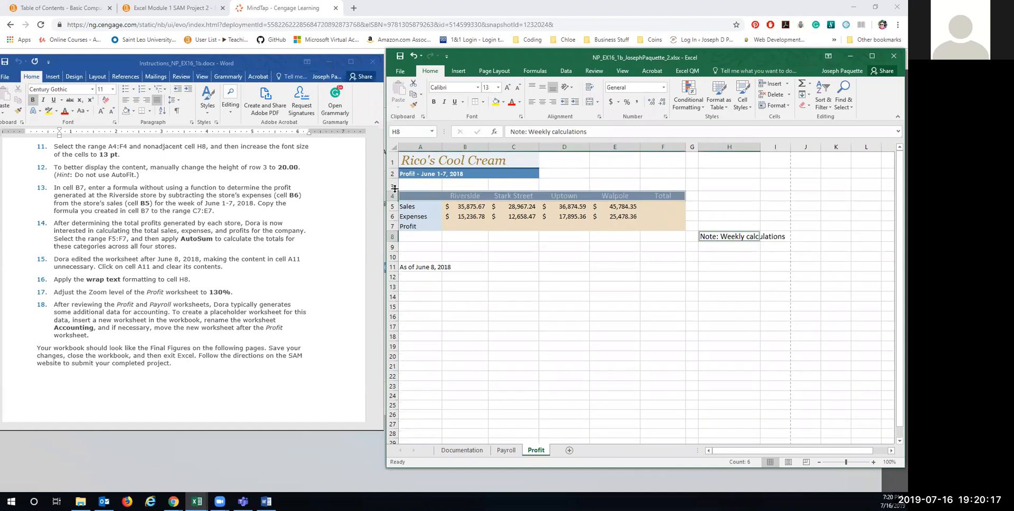
right_click(394, 186)
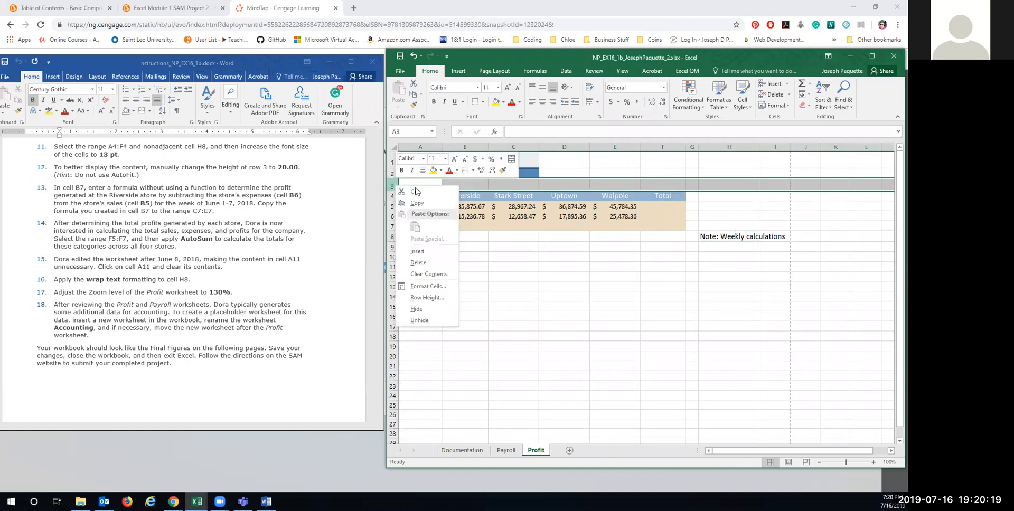
click(426, 298)
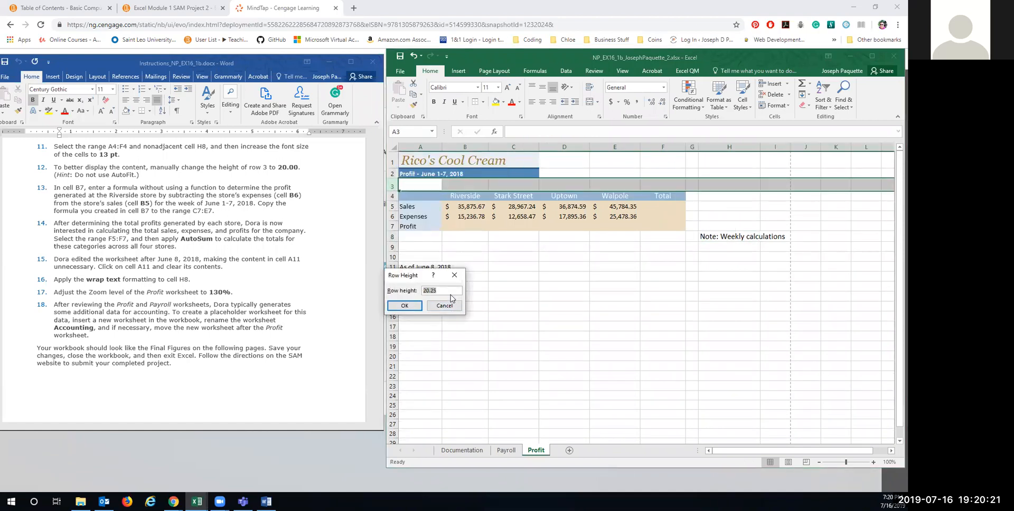
text(20)
click(404, 305)
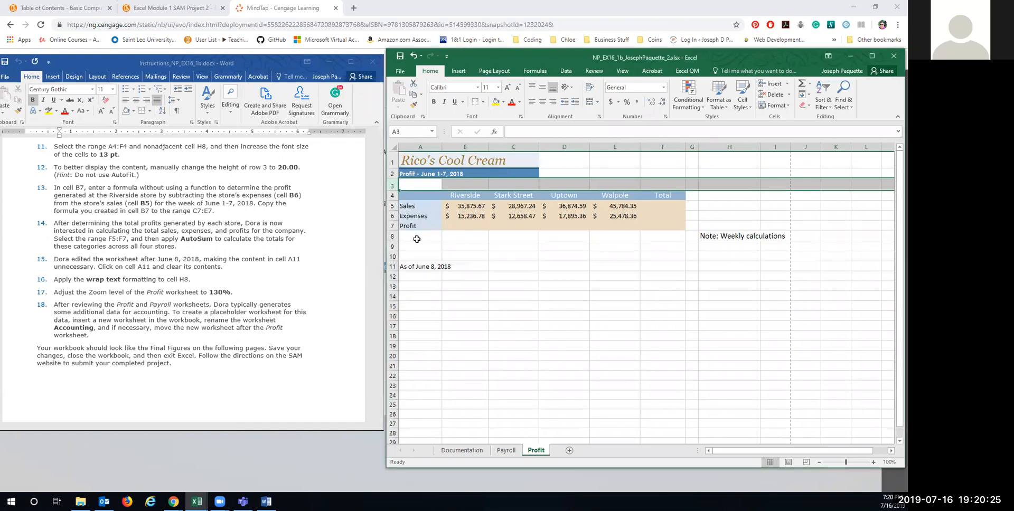
right_click(392, 189)
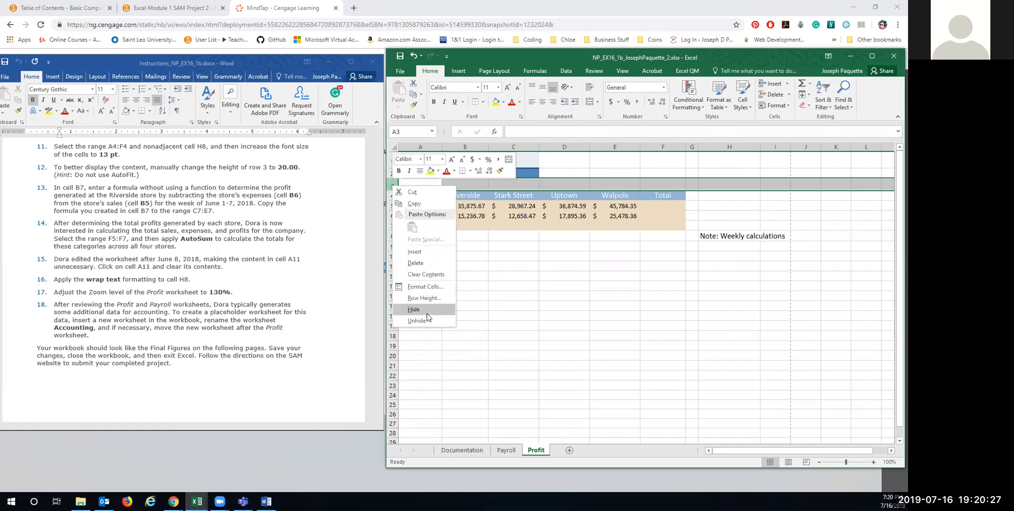
click(428, 297)
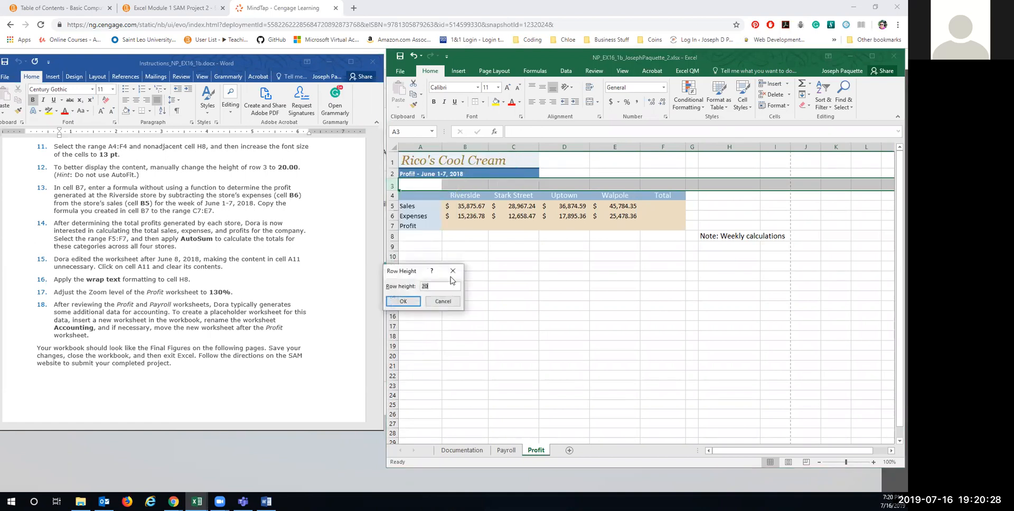
click(403, 301)
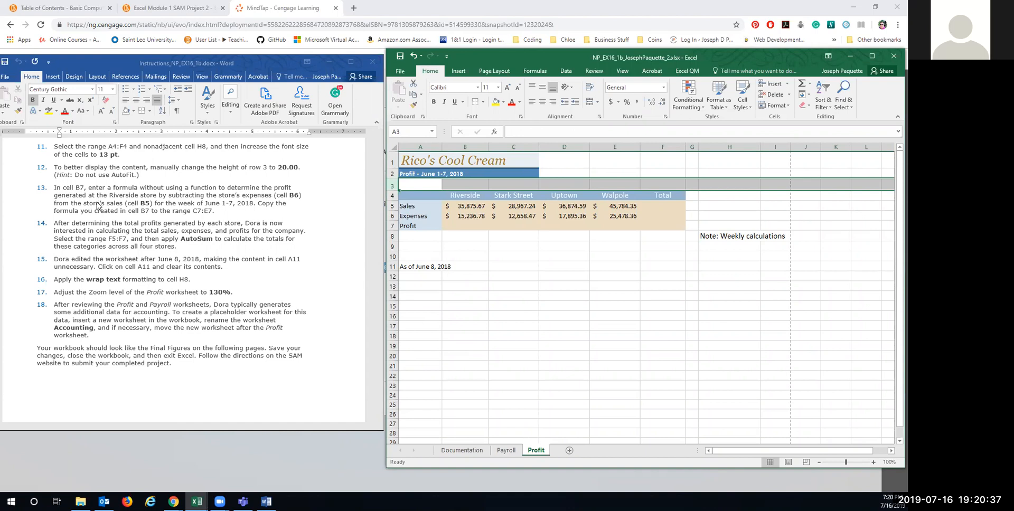
scroll(88, 205, down, 2)
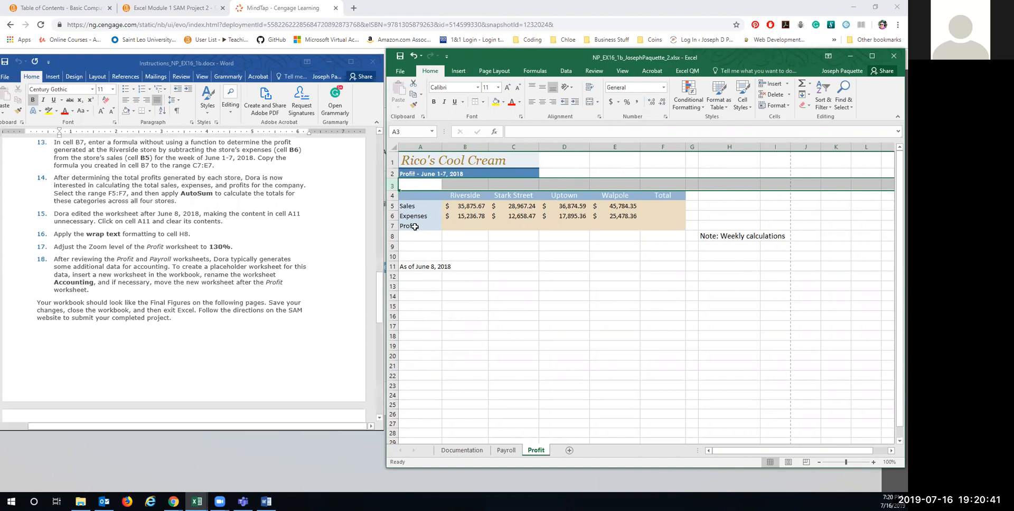
Step: Enter =B5-B6 in B7 and fill it across C7:E7 for each store's profit
click(466, 226)
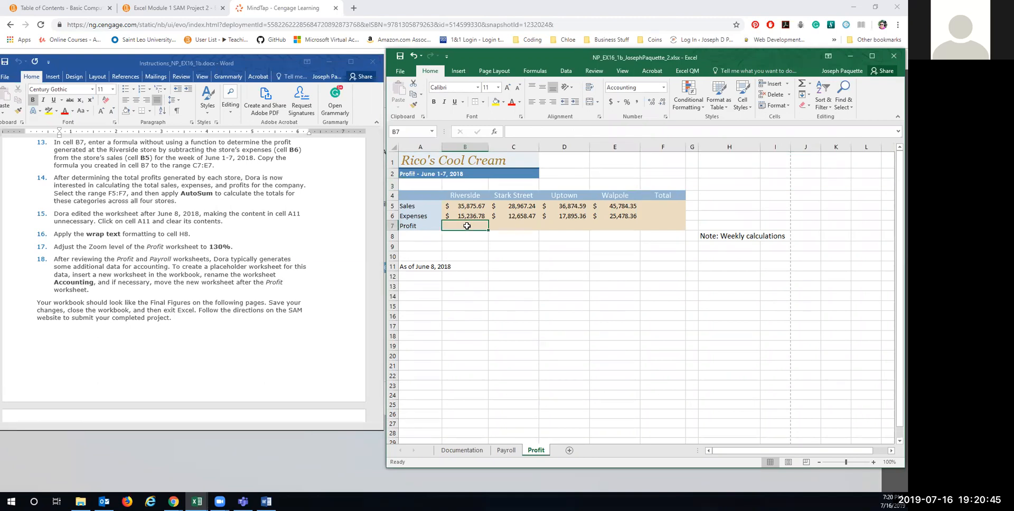
text(=)
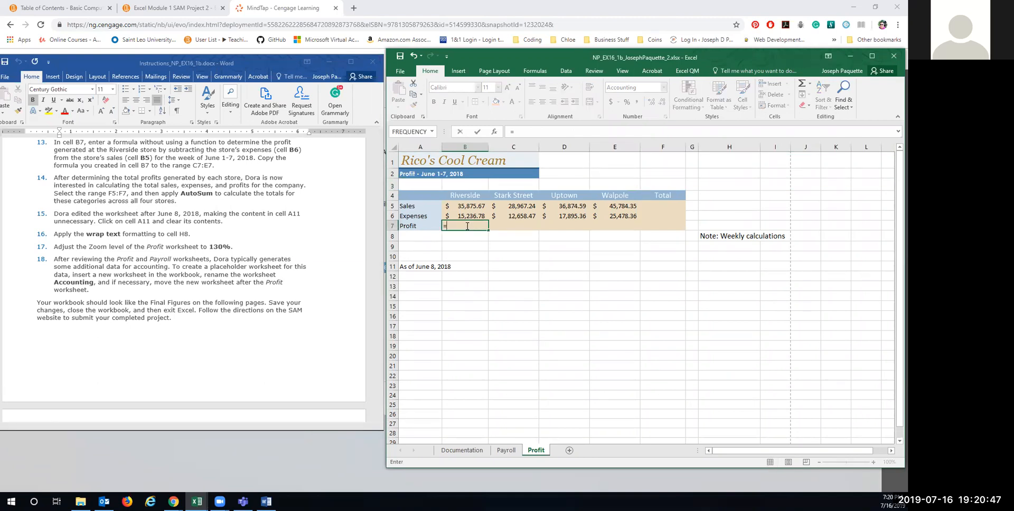
click(465, 207)
text(-)
click(463, 217)
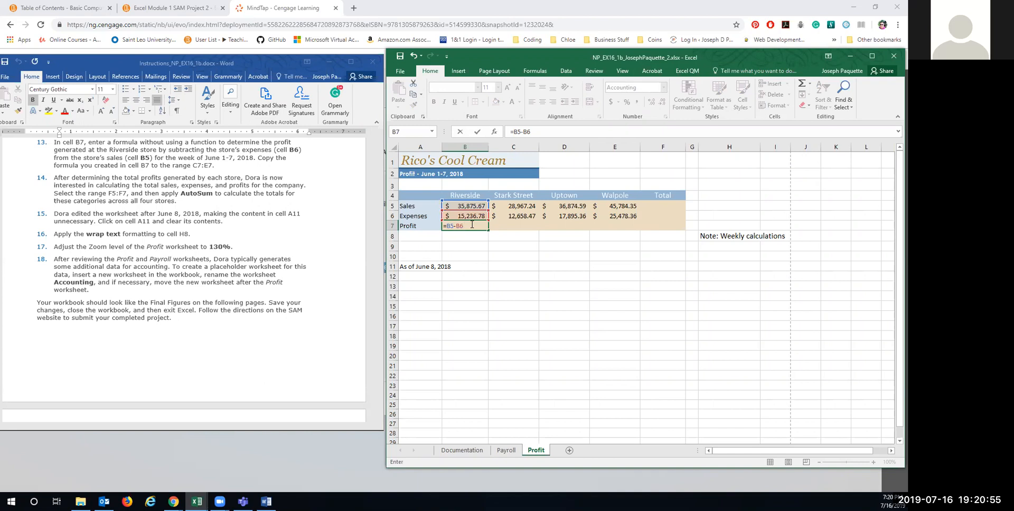
key(Return)
click(475, 228)
drag(488, 230, 609, 232)
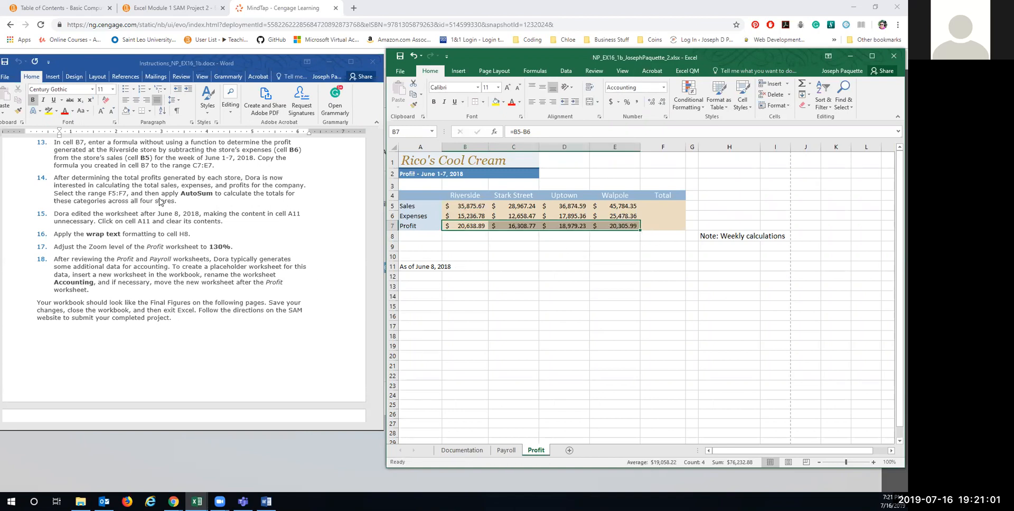
Step: AutoSum F5:F7 to total sales 147,501.85, expenses 71,268.97 and profit 76,232.88
click(663, 205)
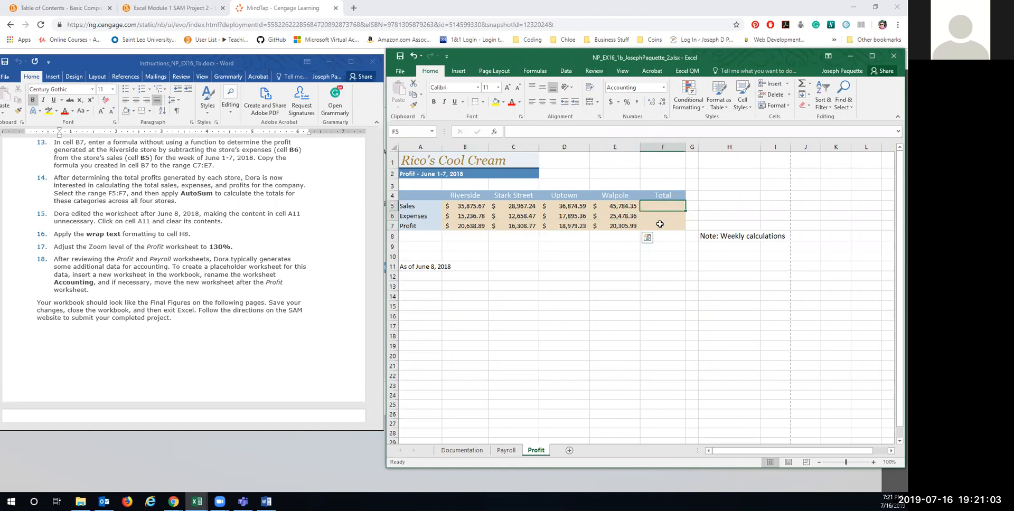
shift+click(660, 224)
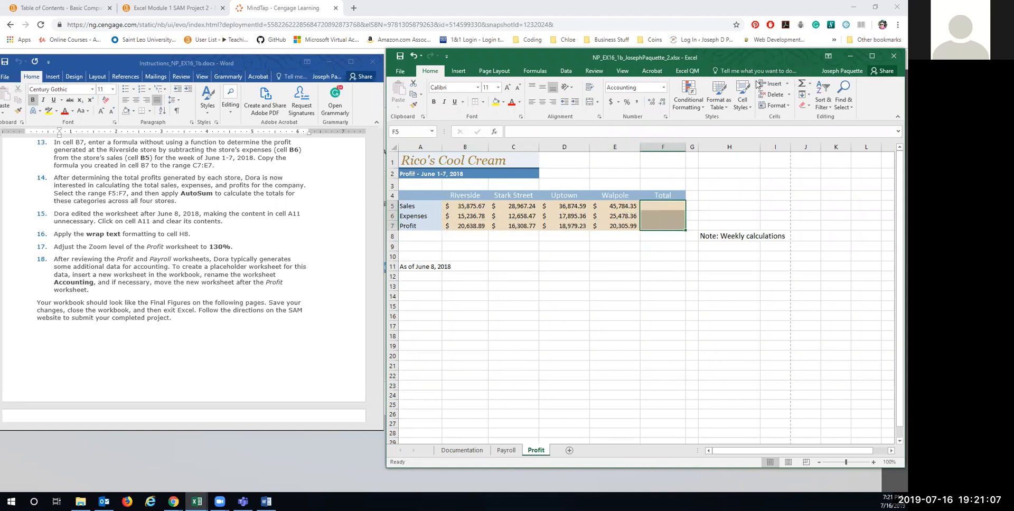
click(801, 84)
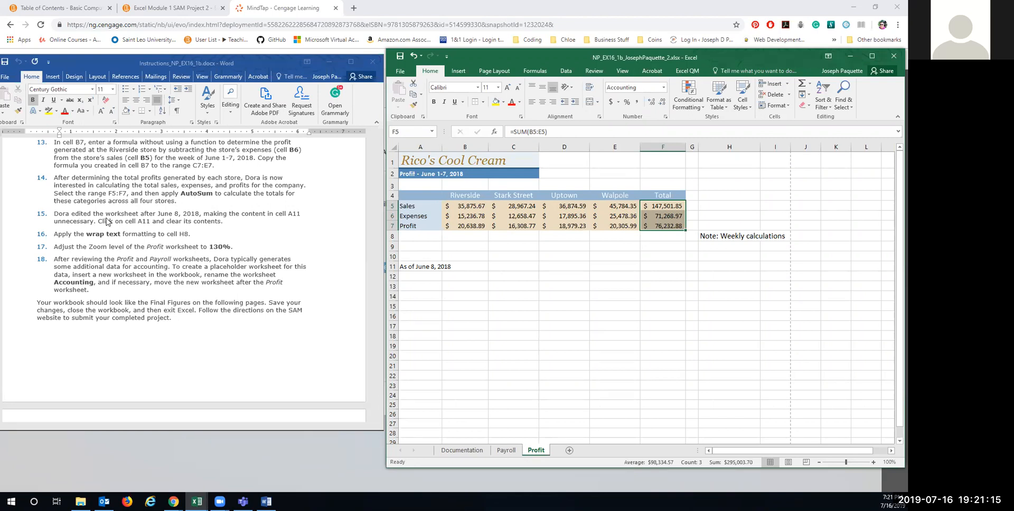
click(411, 266)
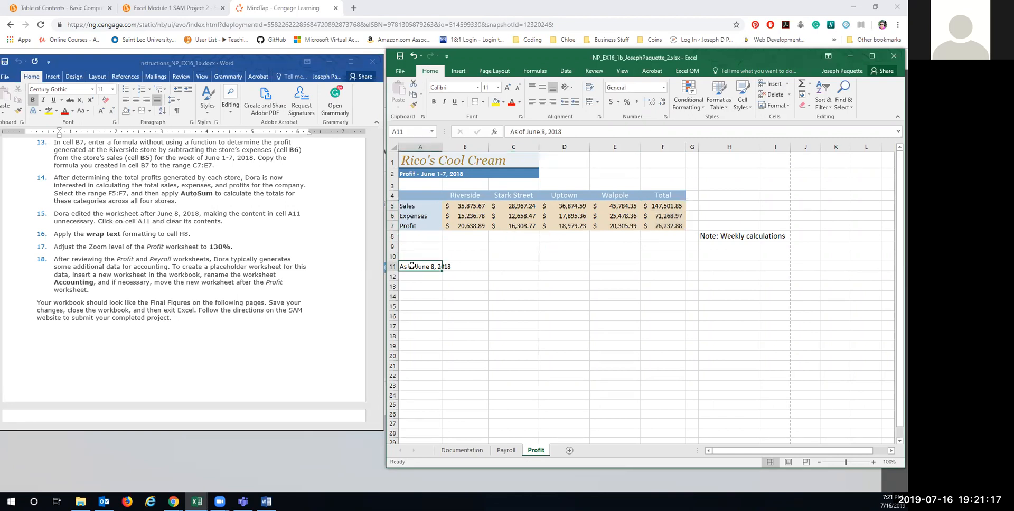
Step: Clear the contents of A11 and wrap the H8 note onto two lines
click(805, 105)
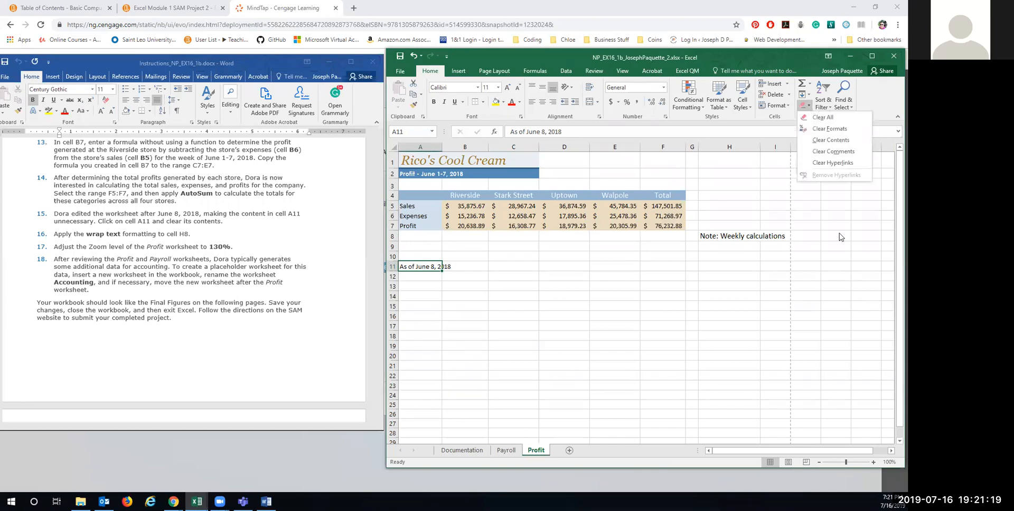
click(831, 140)
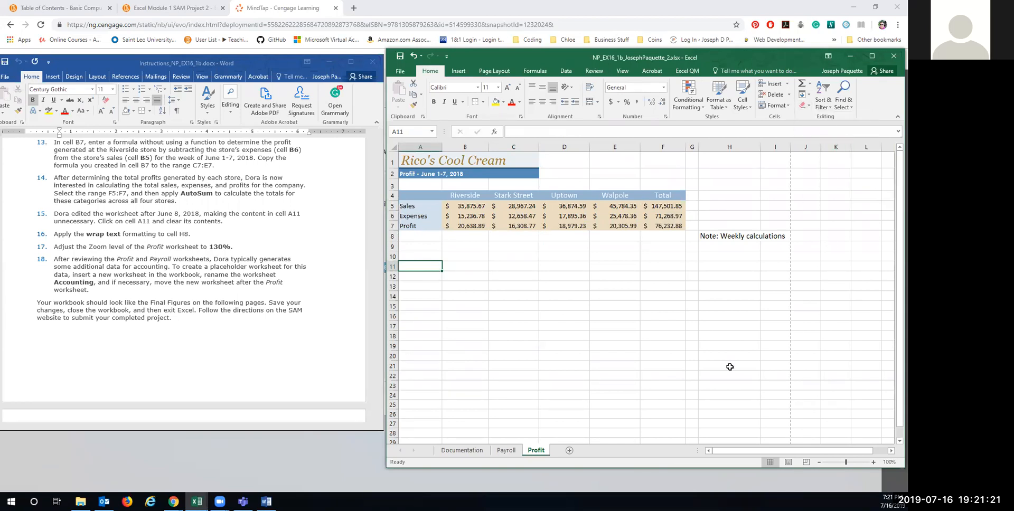
click(713, 237)
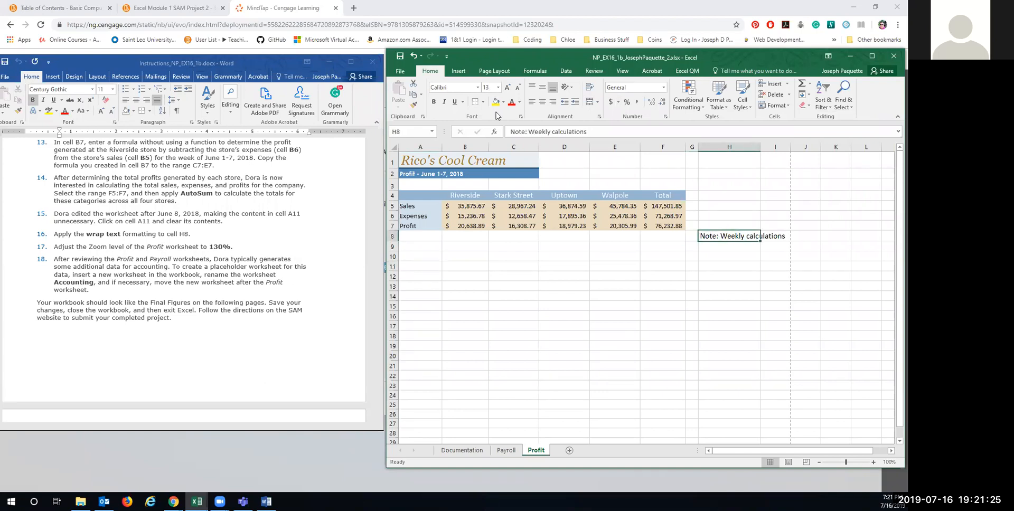
click(590, 91)
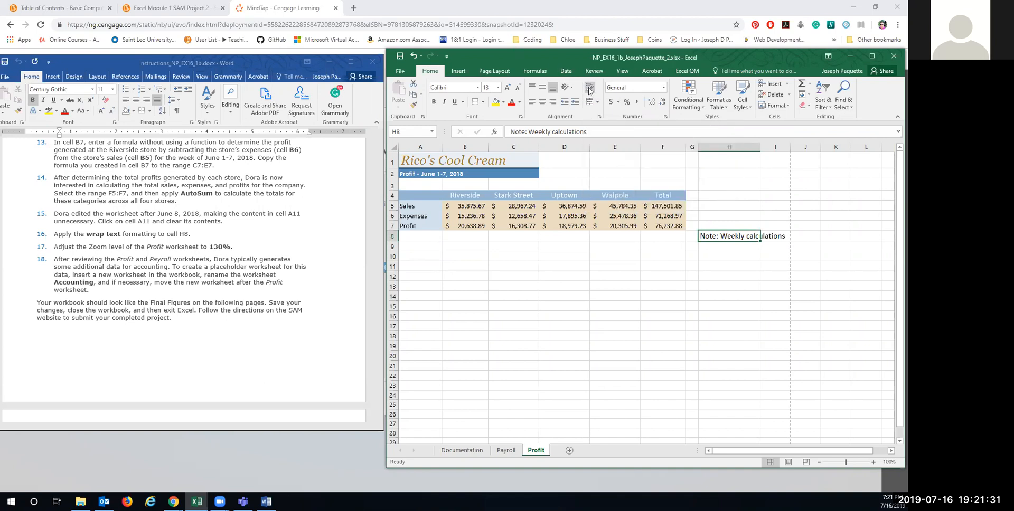
click(590, 90)
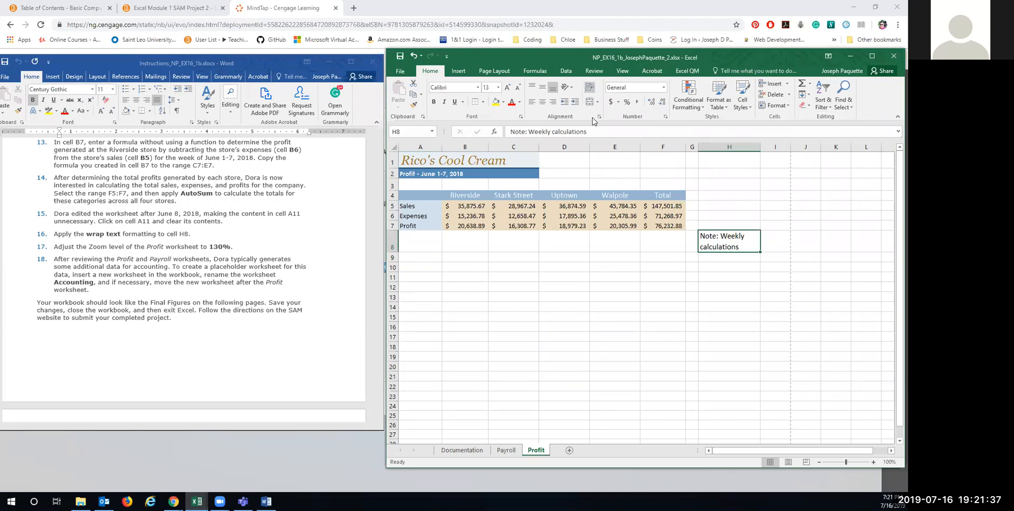
Step: Zoom the Profit sheet to a custom 130%
click(623, 72)
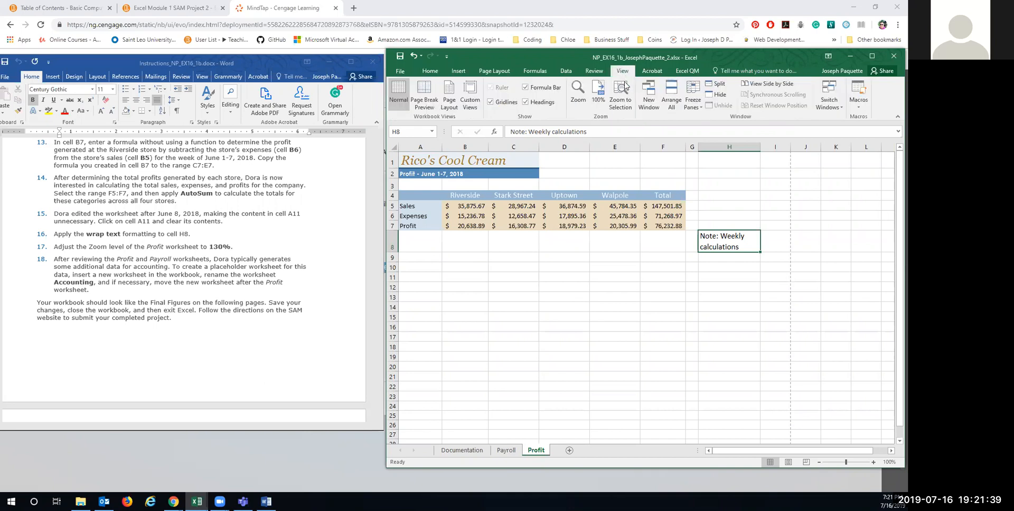
click(579, 99)
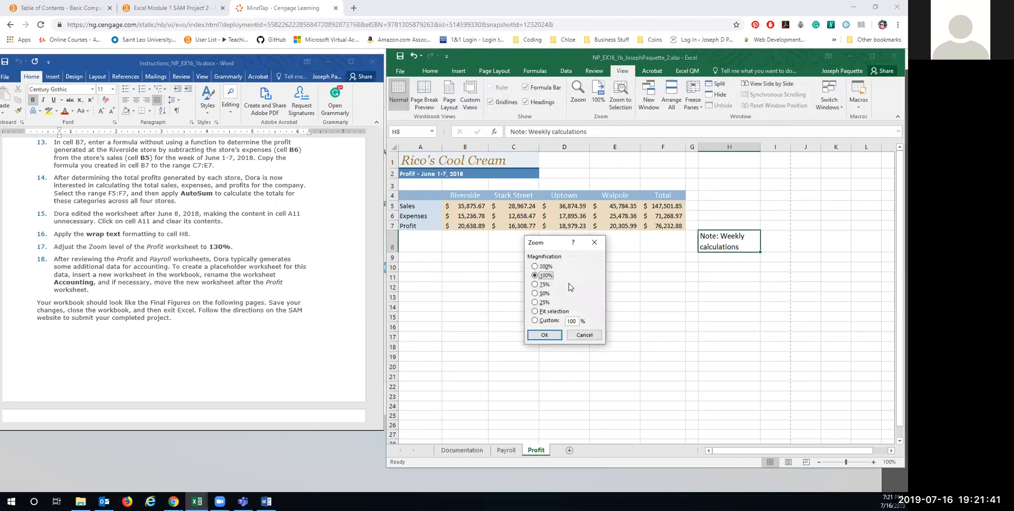
double_click(572, 320)
text(130)
click(549, 334)
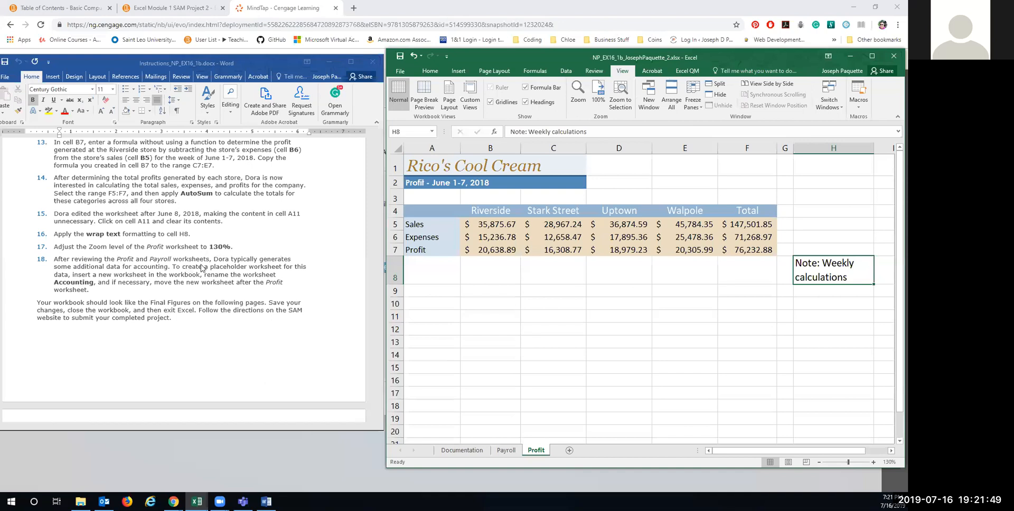
Step: Insert a new worksheet after Profit and name it Accounting
click(570, 451)
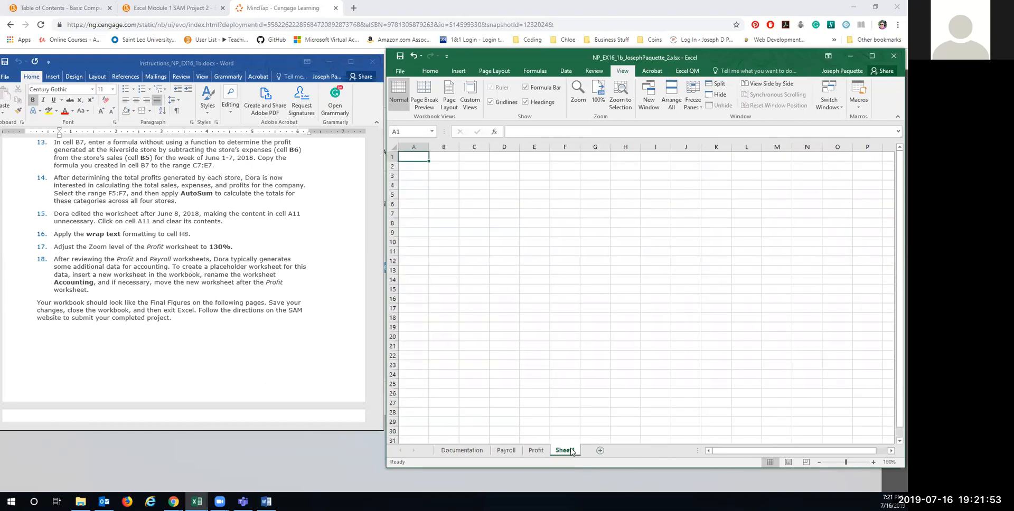
double_click(565, 450)
text(Accounting)
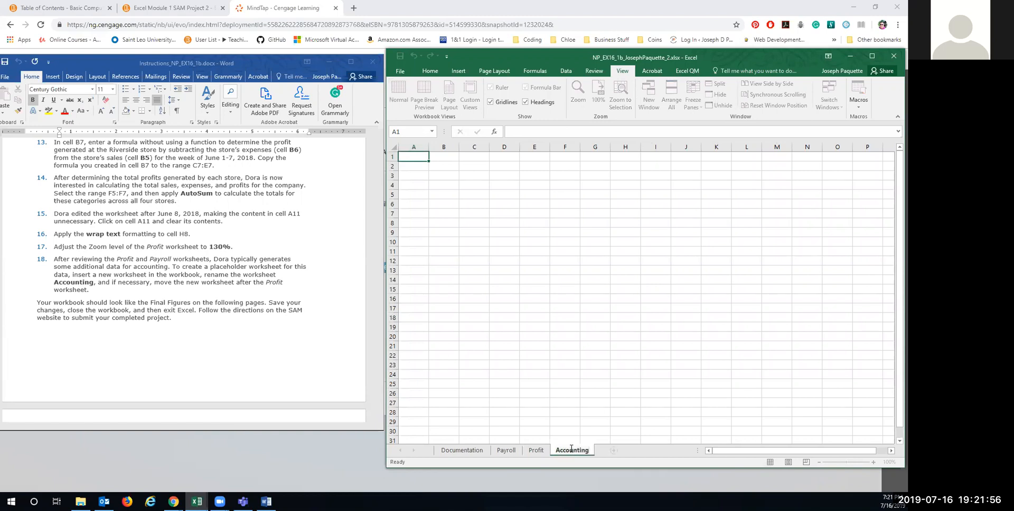
key(Return)
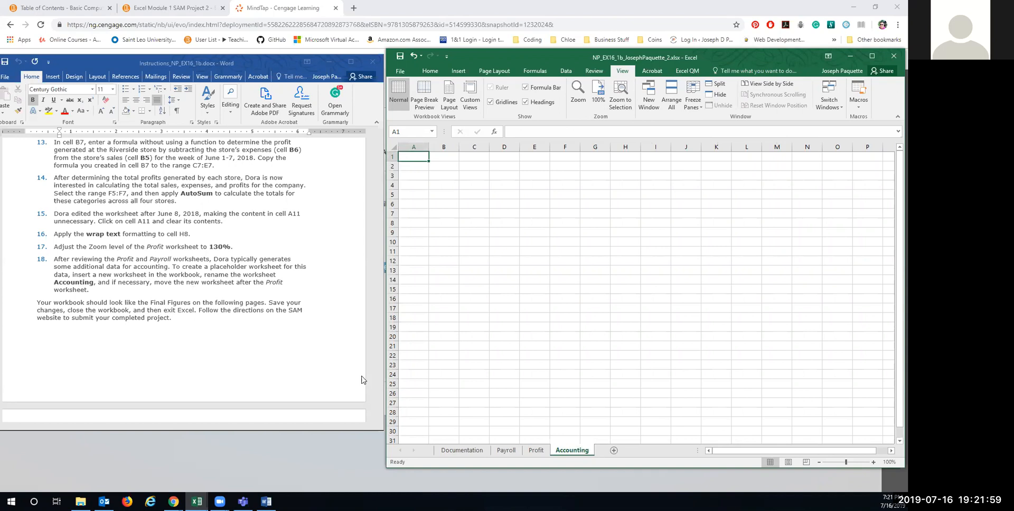
Step: Review the Payroll and Profit sheets, then save the workbook and minimize Excel
click(505, 450)
scroll(158, 268, down, 8)
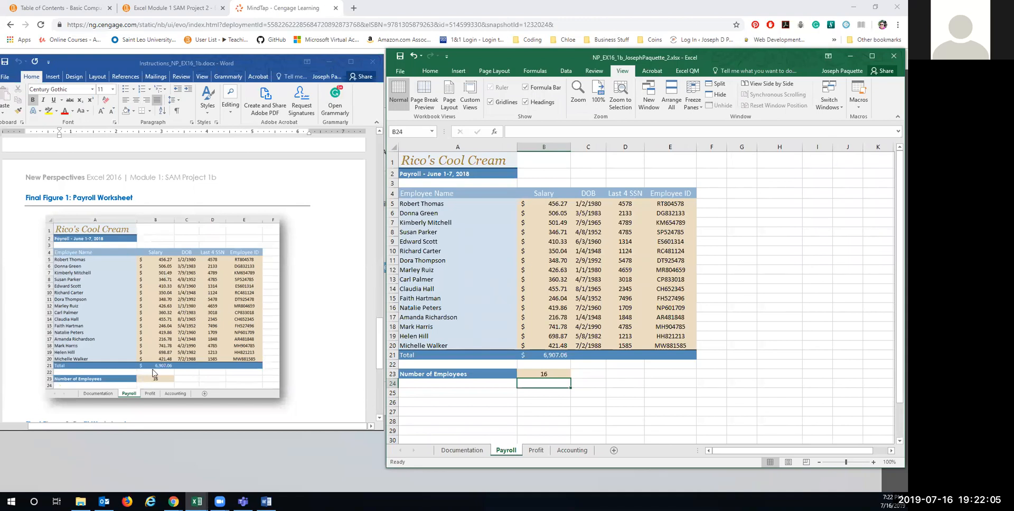
scroll(158, 372, down, 1)
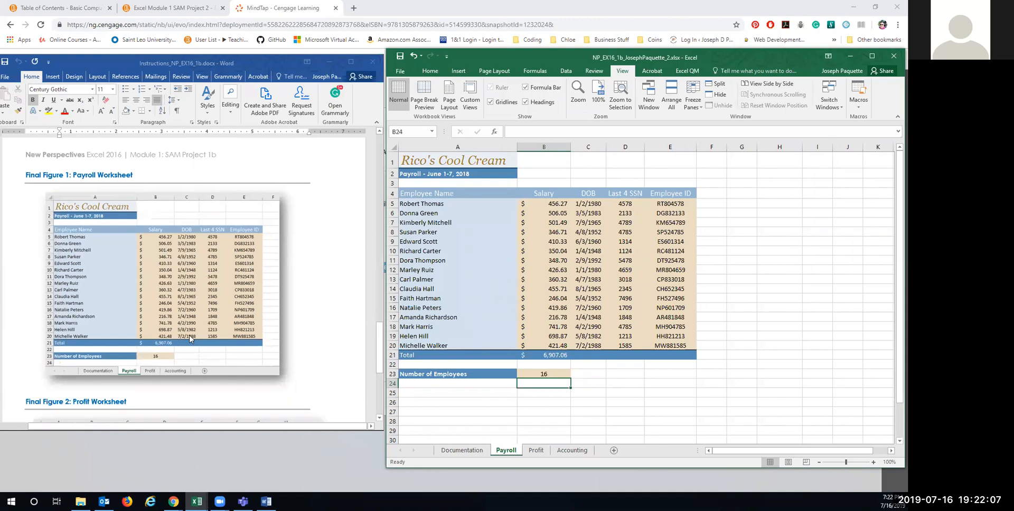
scroll(171, 336, down, 7)
scroll(191, 339, down, 1)
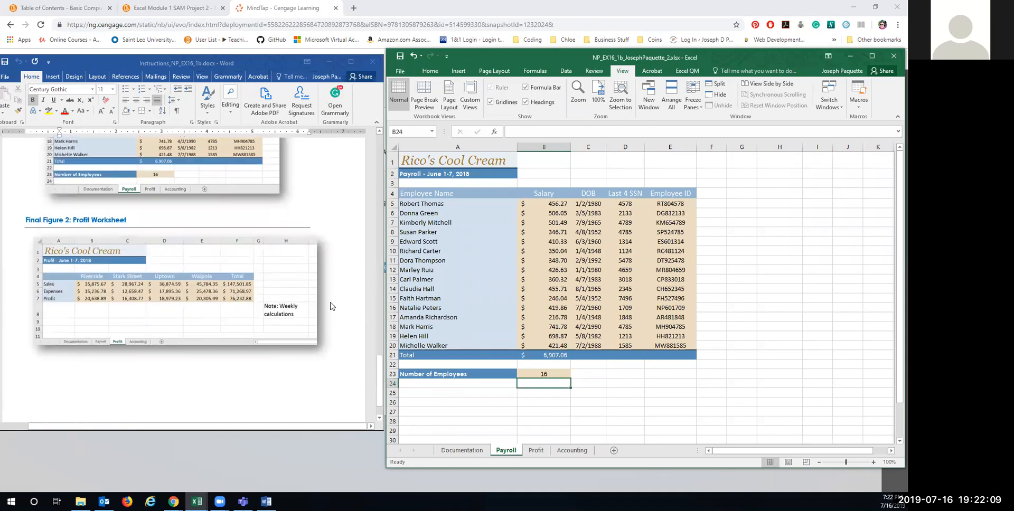
click(542, 453)
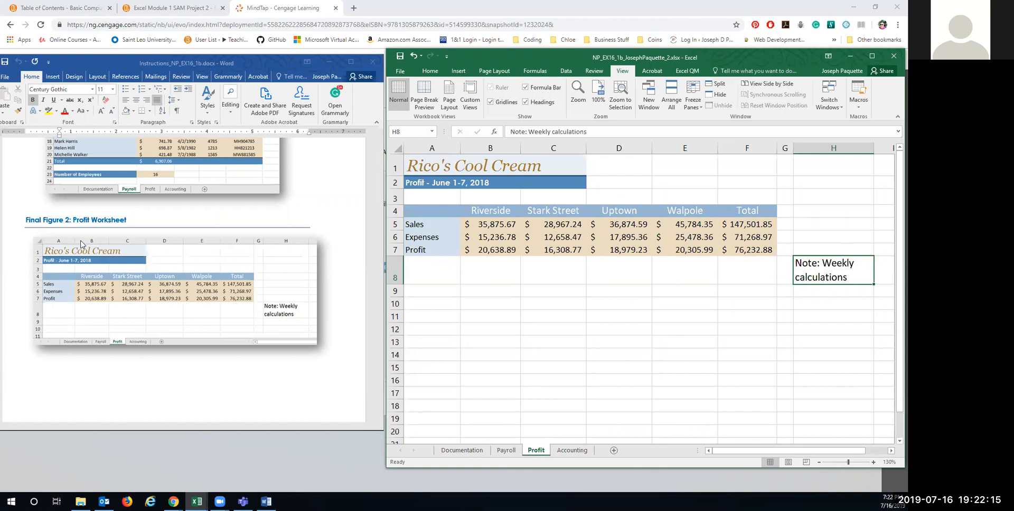
scroll(179, 327, down, 2)
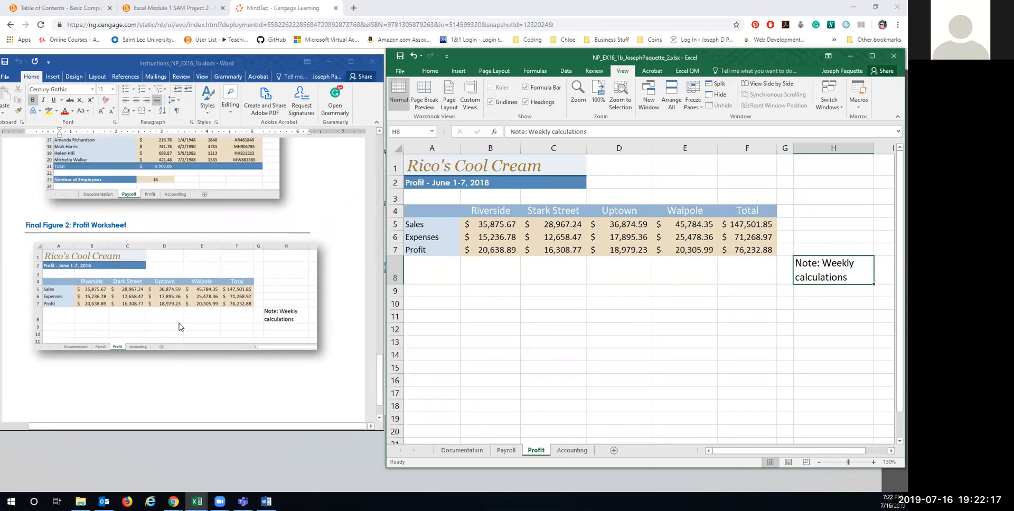
scroll(180, 327, up, 7)
click(399, 70)
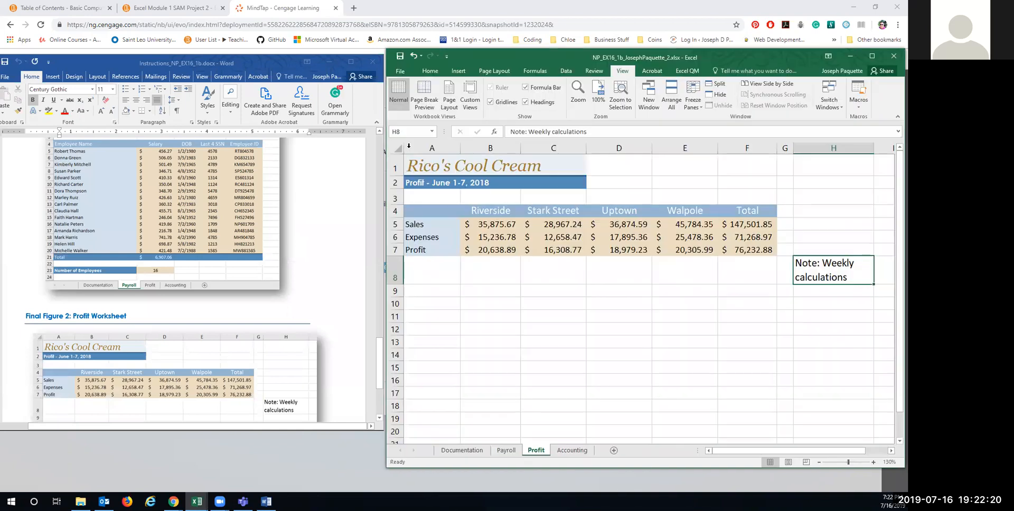
click(405, 147)
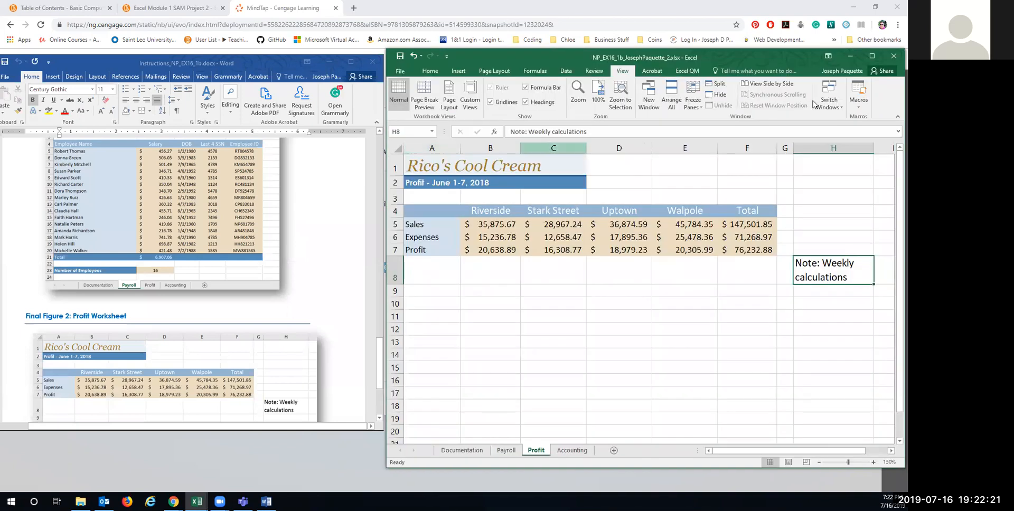
click(849, 56)
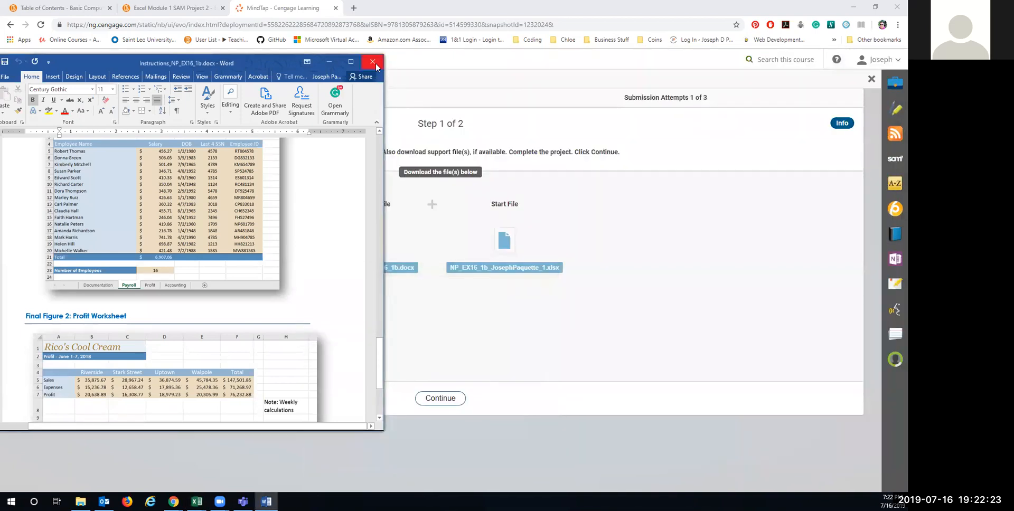
Step: Close the Word instructions, then upload and submit the completed project workbook in MindTap
click(374, 64)
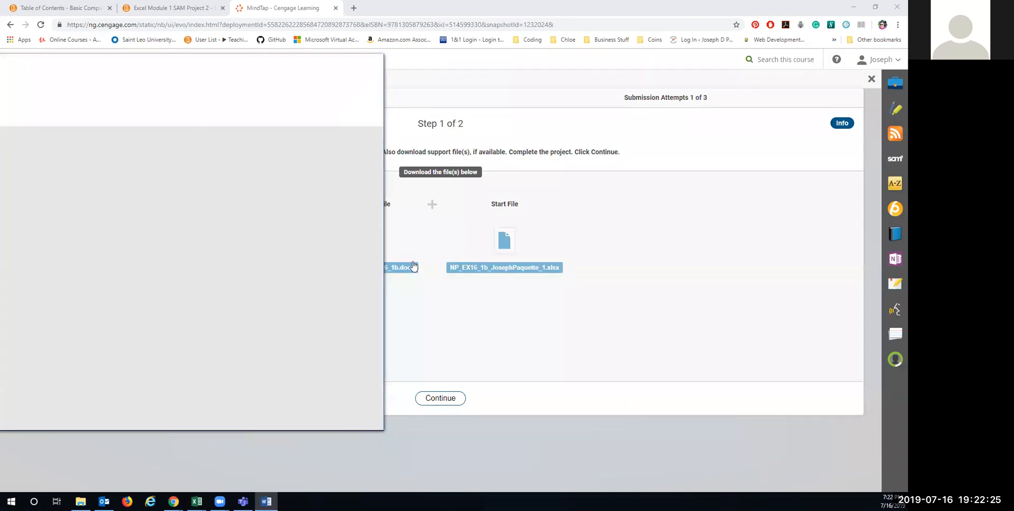
click(449, 406)
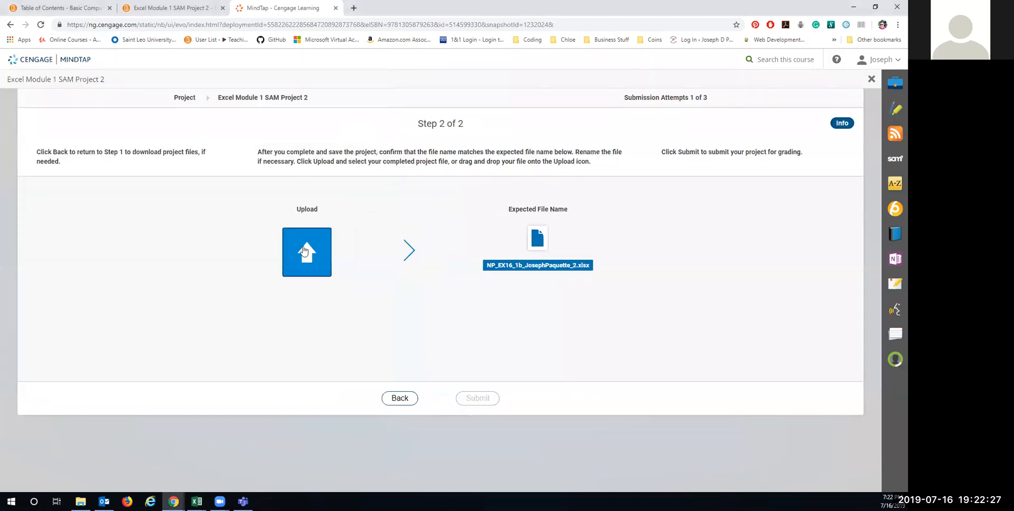
click(319, 246)
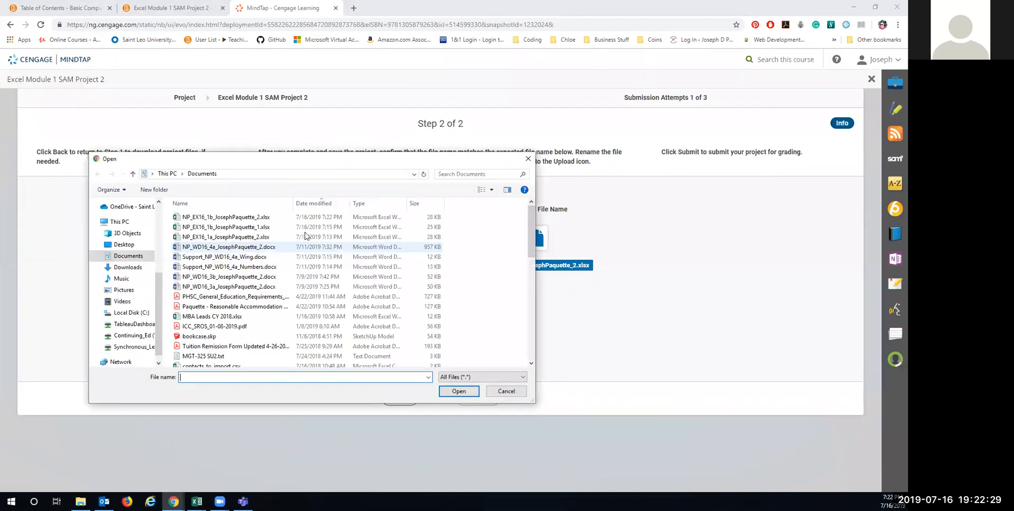
click(227, 218)
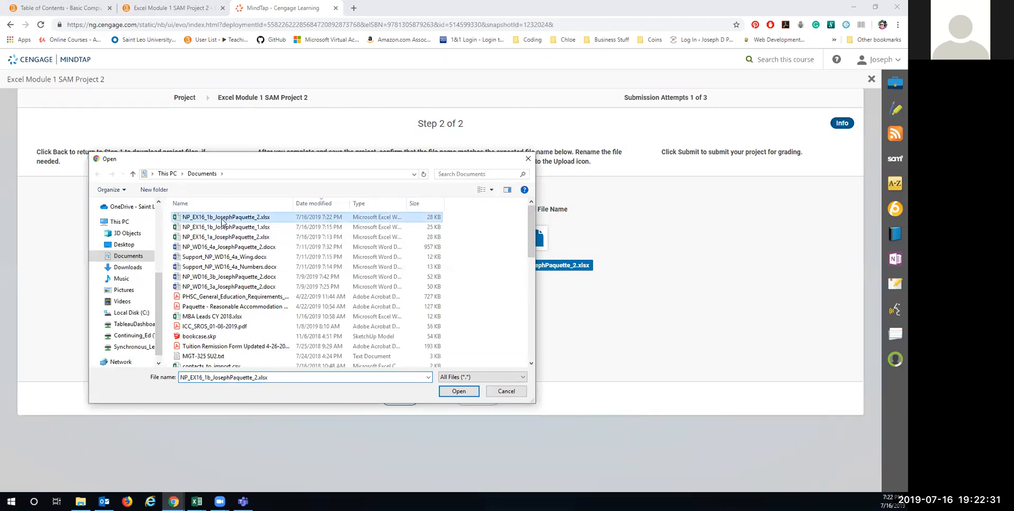
click(458, 391)
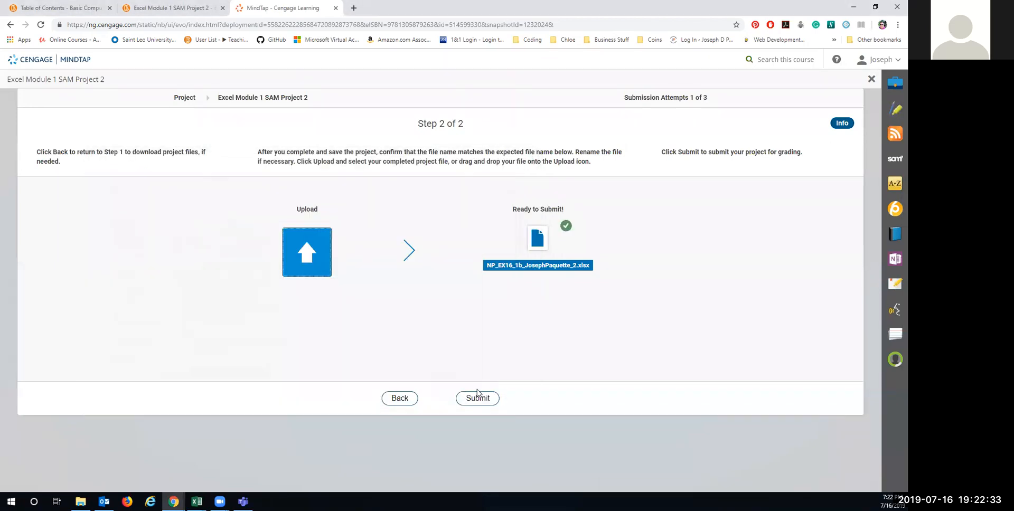
click(476, 400)
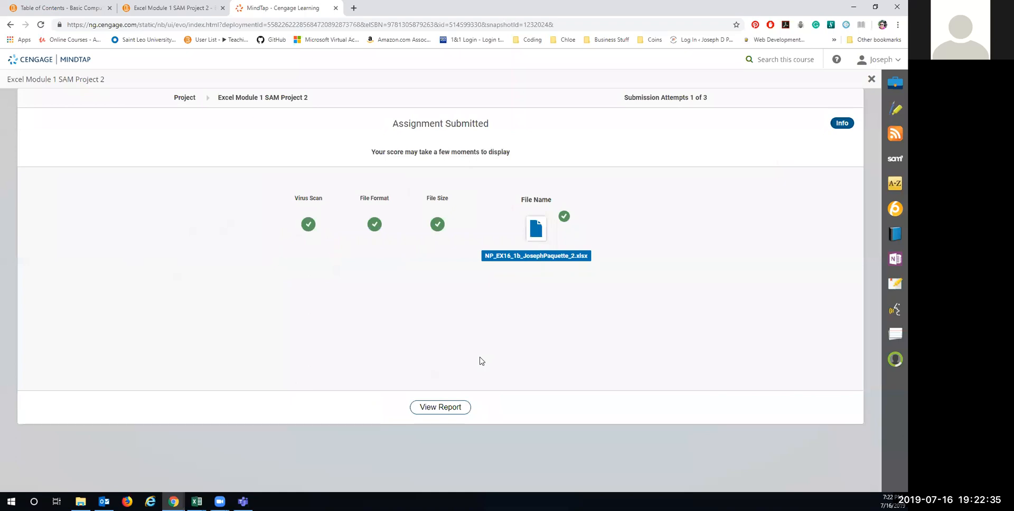
Step: View the graded report showing 100/100, then close it and the MindTap window
click(420, 405)
click(51, 482)
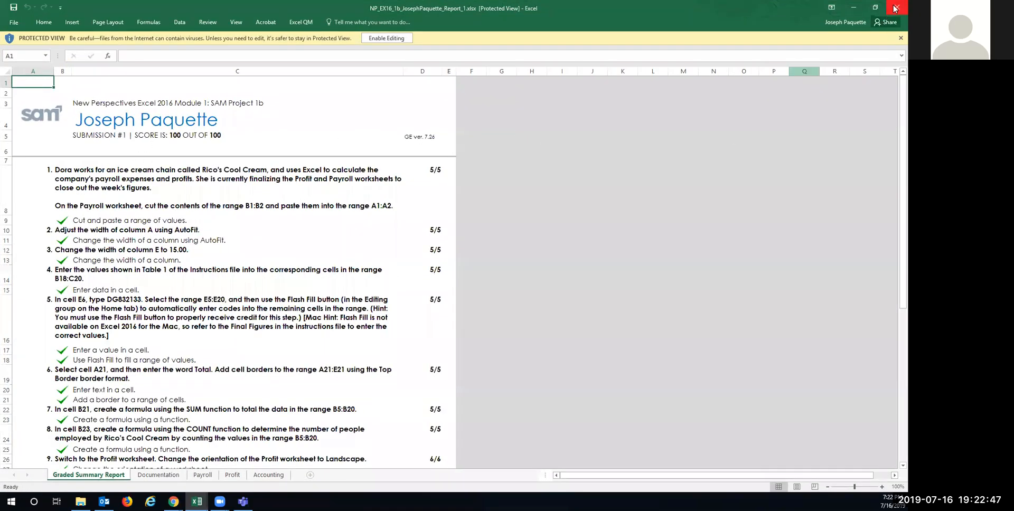
click(895, 8)
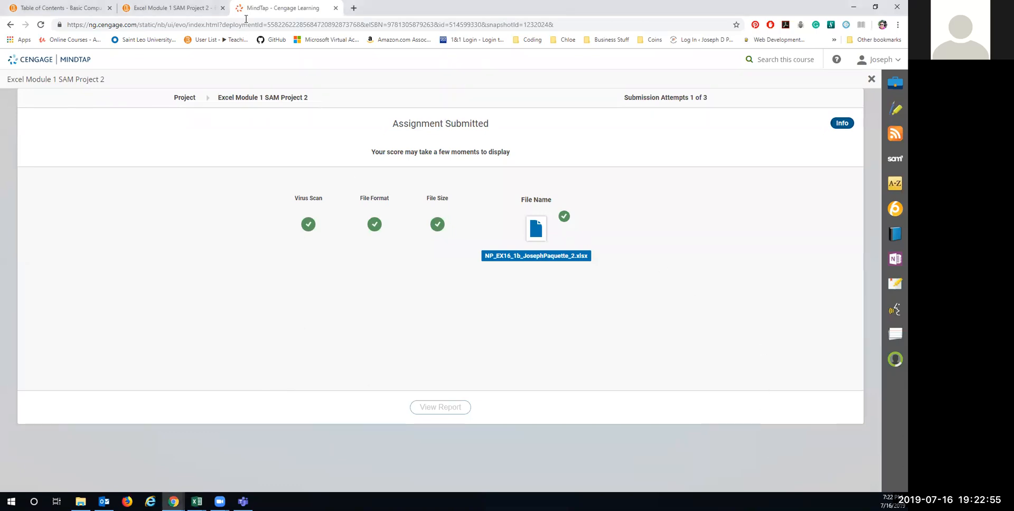
drag(269, 8, 244, 77)
click(897, 7)
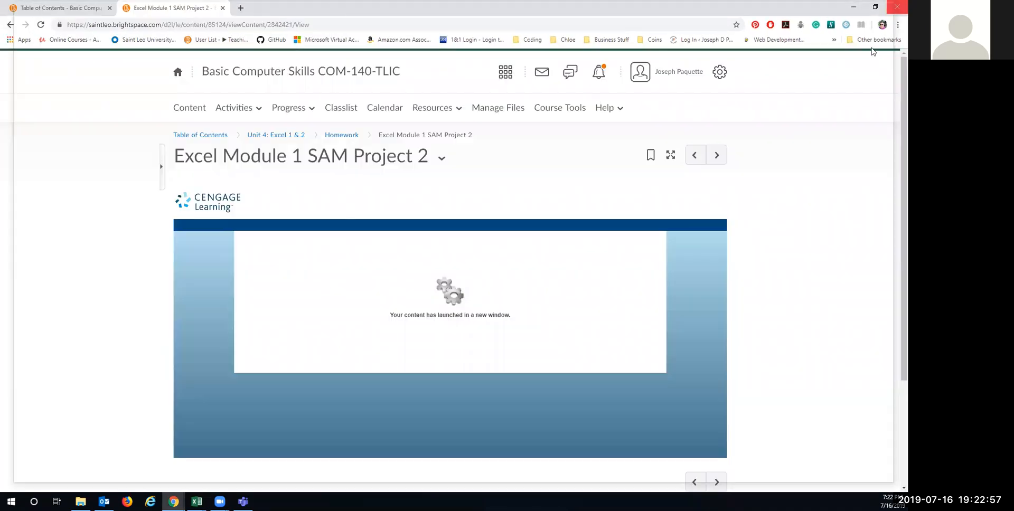
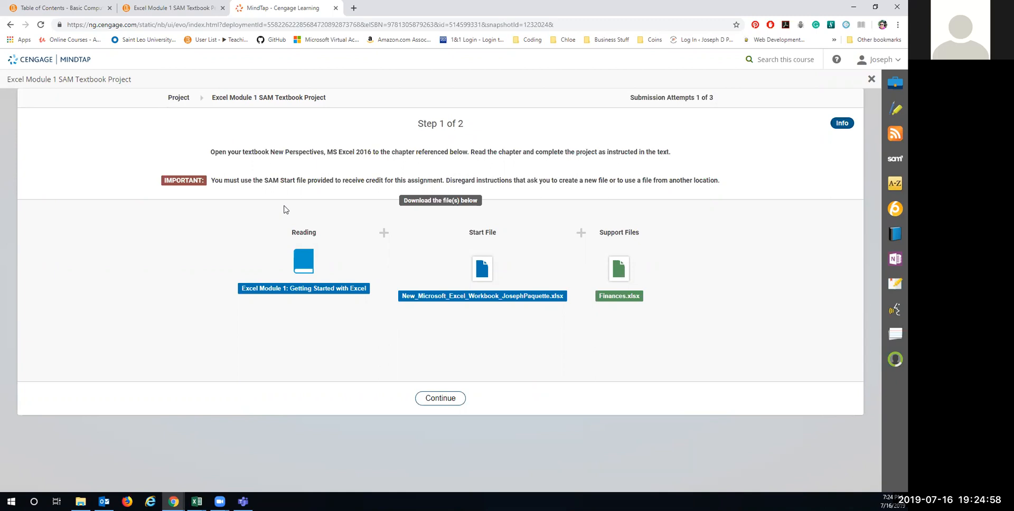
Step: Open the Excel Module 1 reading from the project's Step 1 page
click(302, 272)
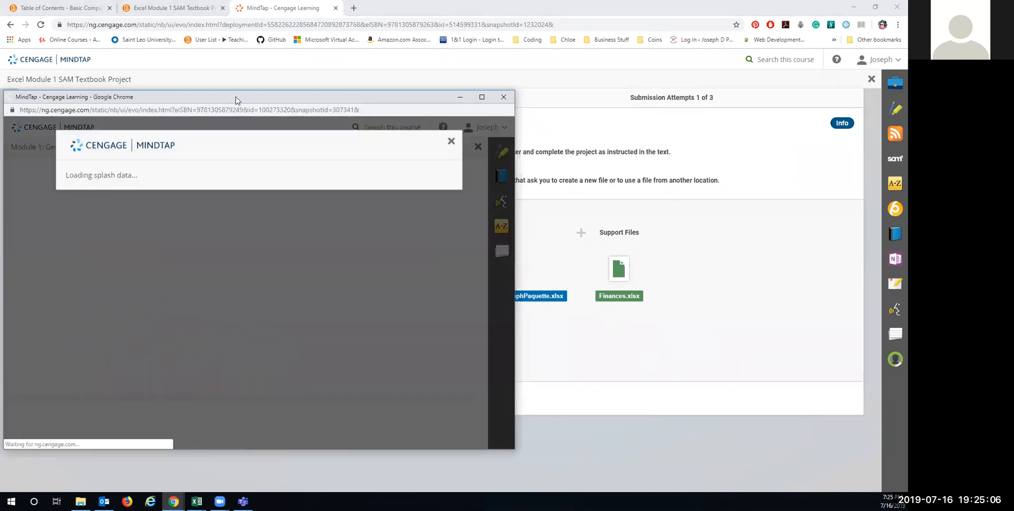
Step: Drag the Excel Module 1 reading window off the left edge of the screen
drag(236, 100, 202, 102)
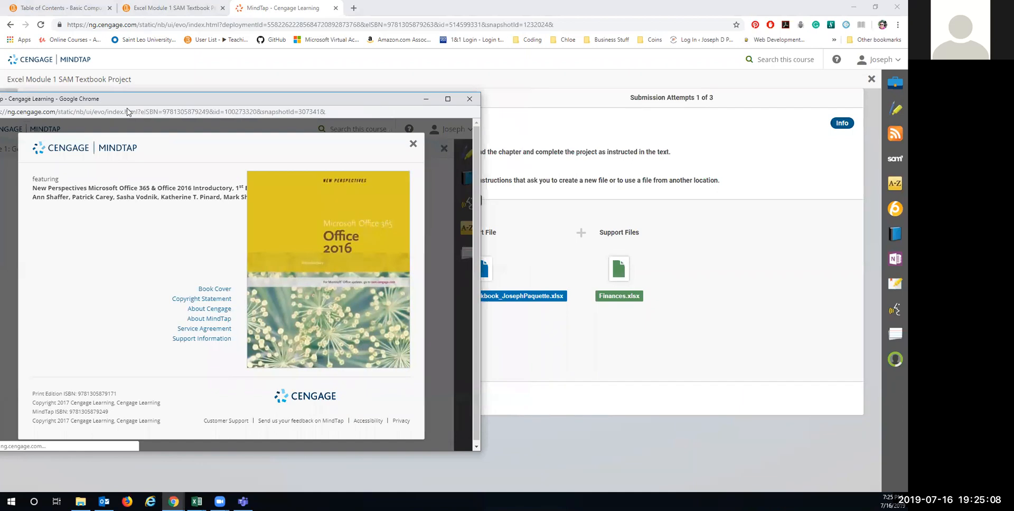
drag(127, 112, 0, 113)
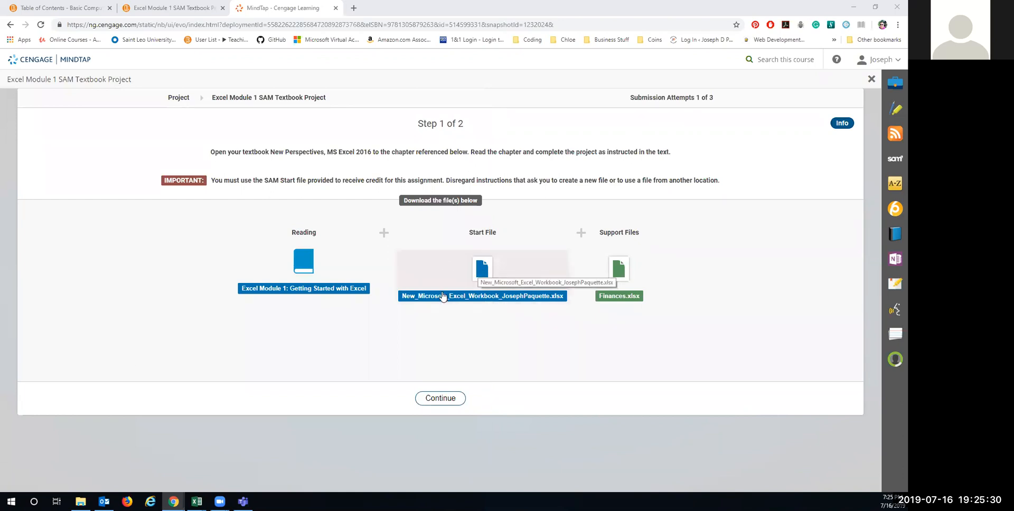
Step: Download the start workbook and Finances.xlsx, then open the start workbook from Chrome's download shelf
click(486, 275)
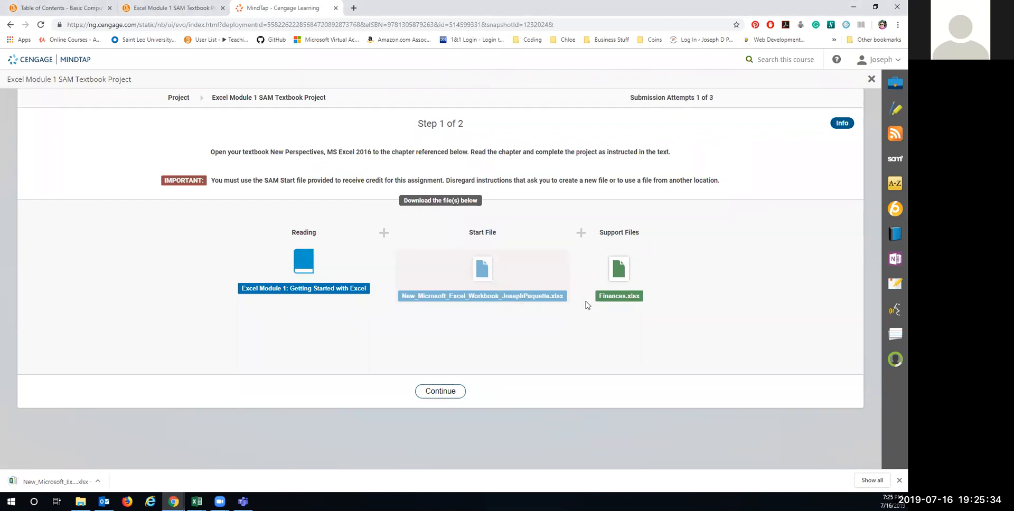
click(618, 270)
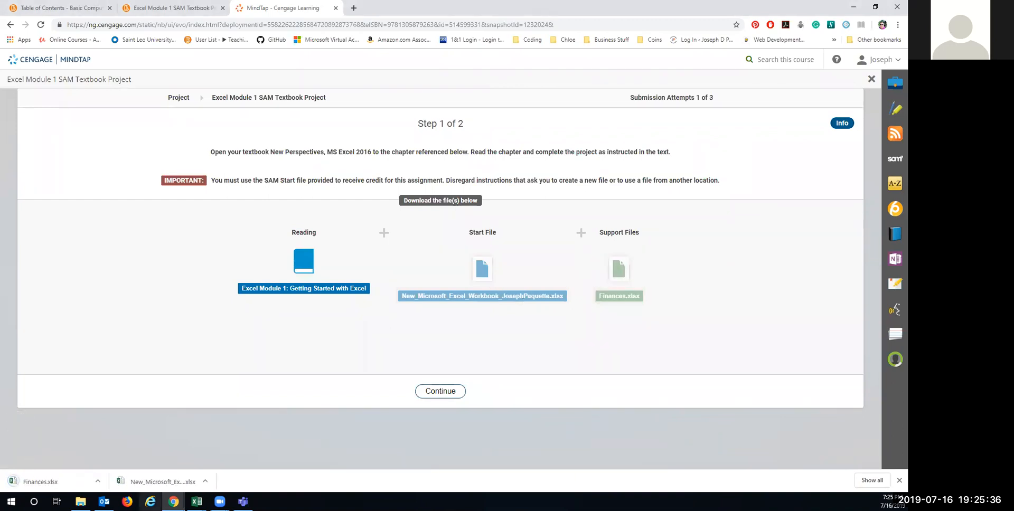
click(158, 481)
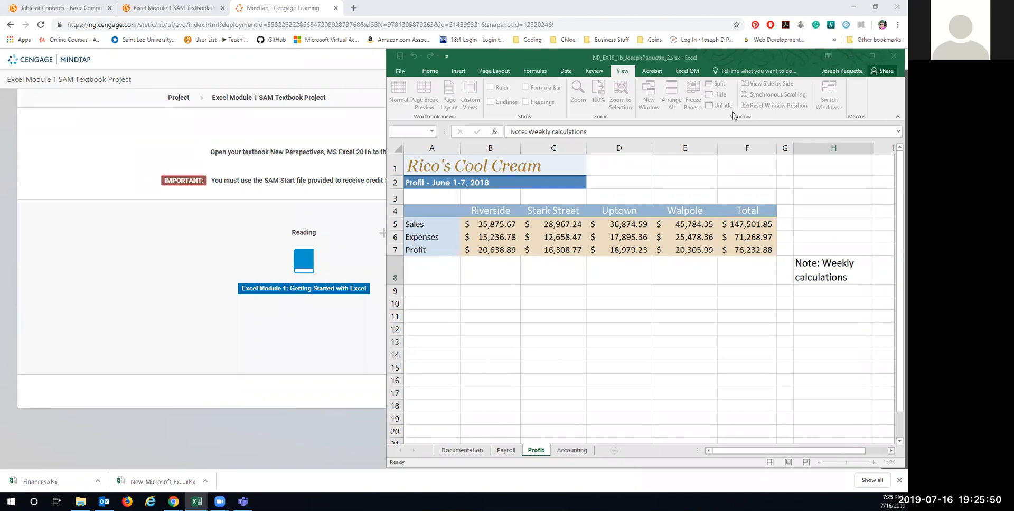
Step: Check the old Rico's Cool Cream workbook's Payroll and Documentation sheets, then close it
click(506, 449)
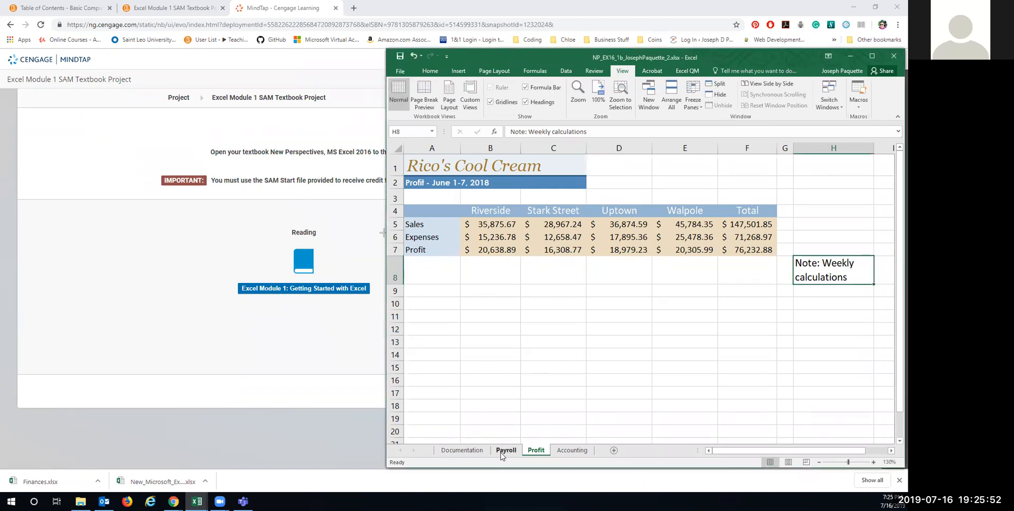
click(504, 450)
click(455, 452)
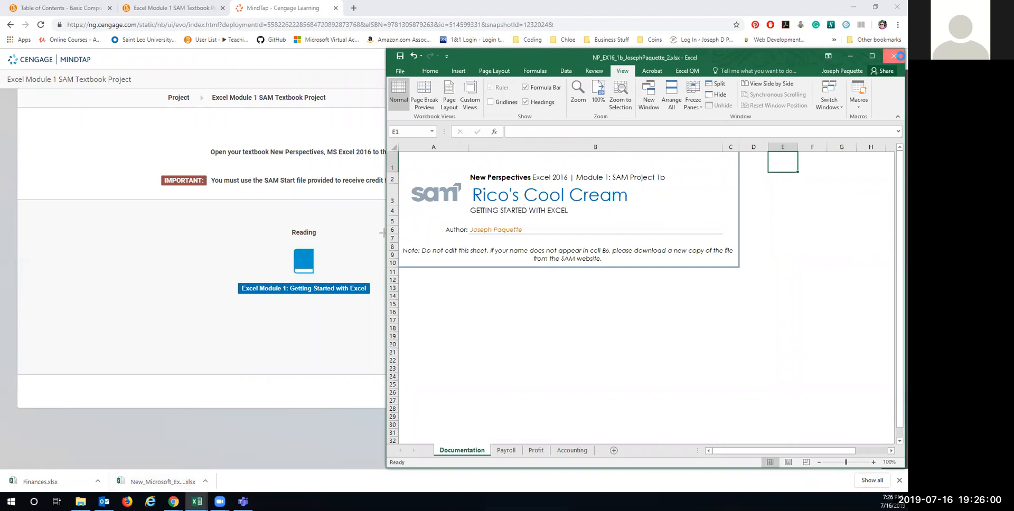
click(893, 56)
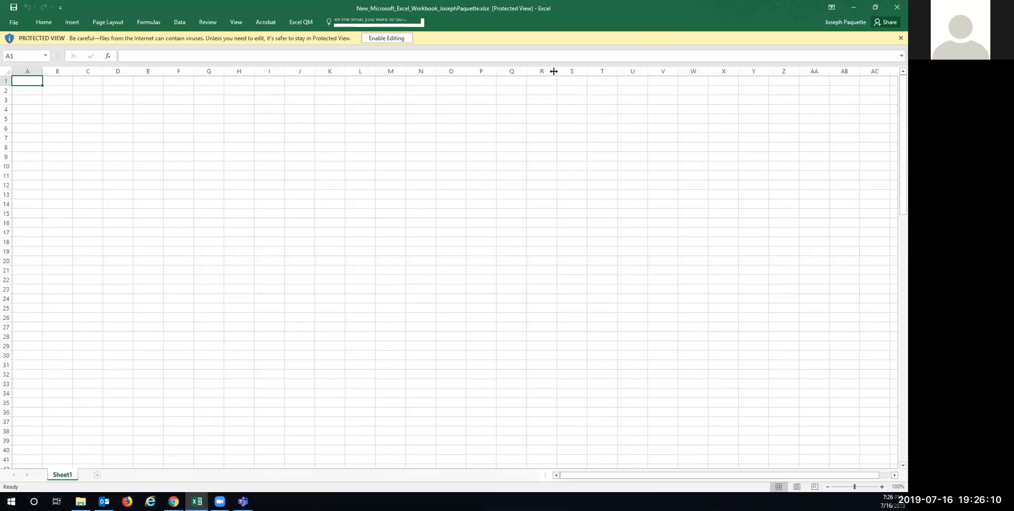
Step: Restore the blank start workbook window, enable editing, and open Finances.xlsx from the download shelf
double_click(731, 5)
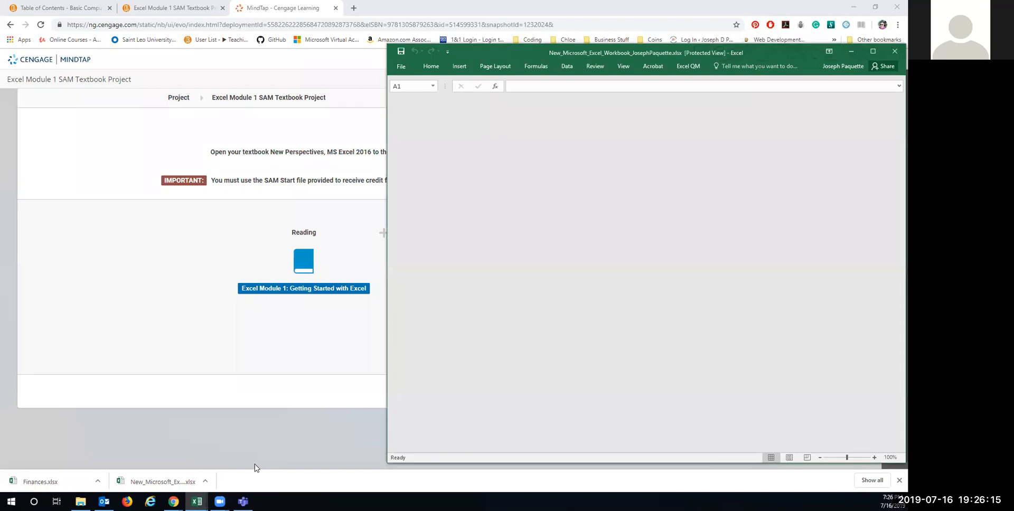
click(255, 468)
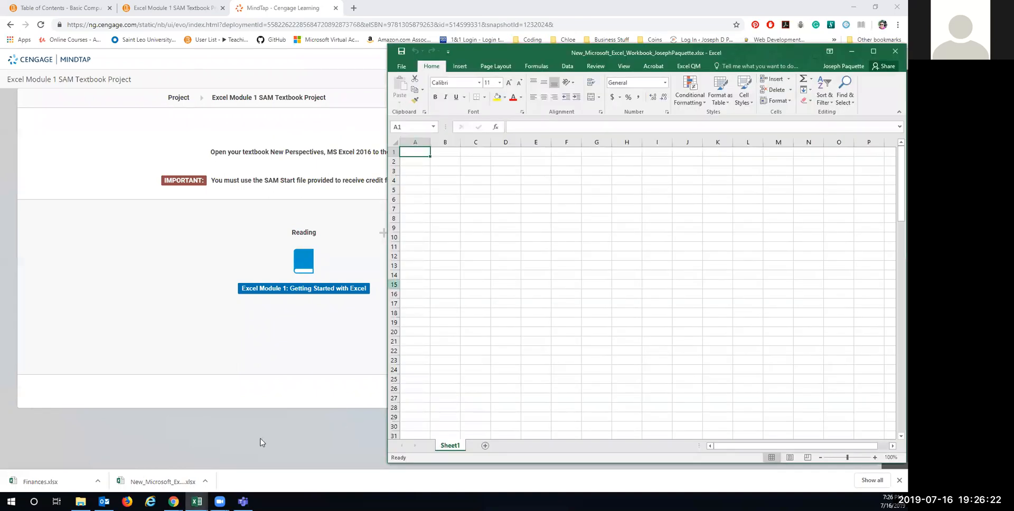
click(67, 481)
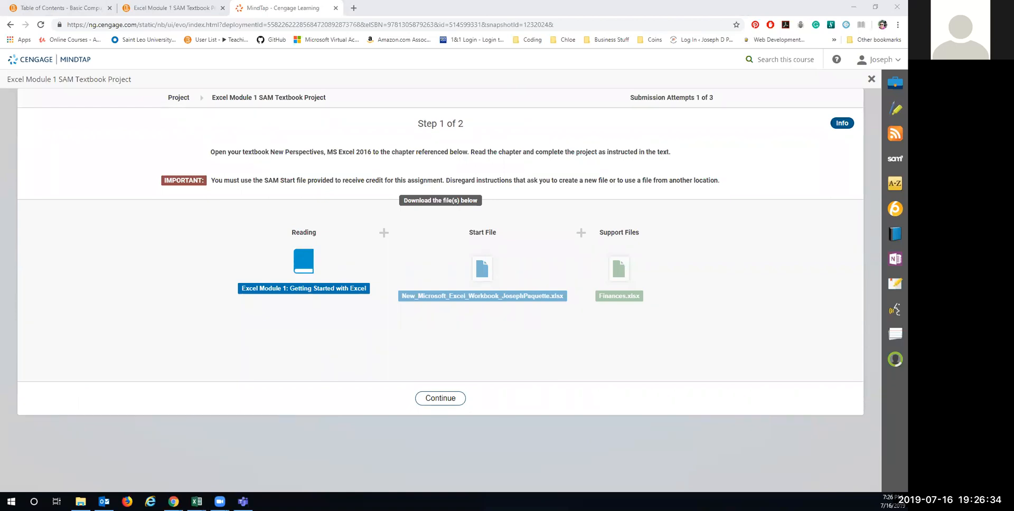
Step: Bring the New_Microsoft blank workbook forward, nudge its window down, and minimize it
mouse_move(197, 501)
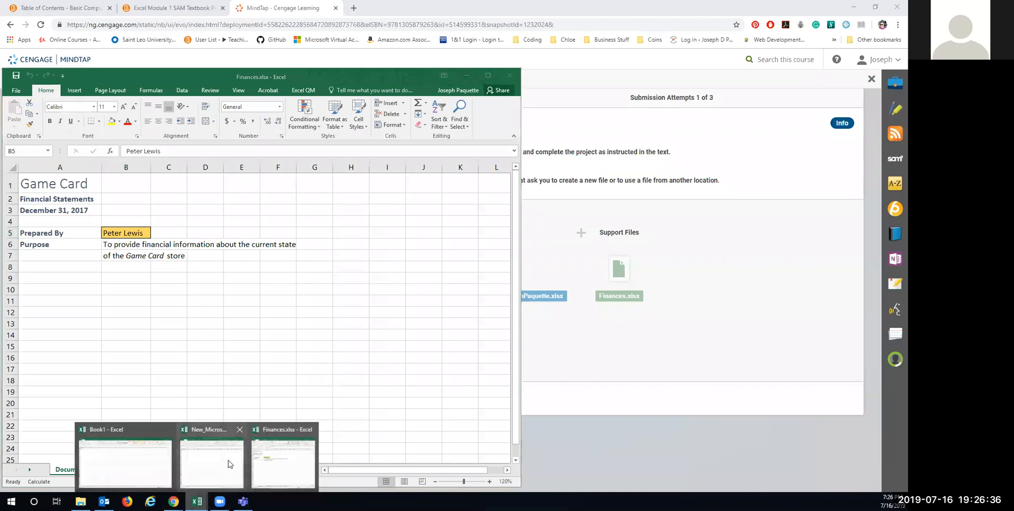
click(229, 464)
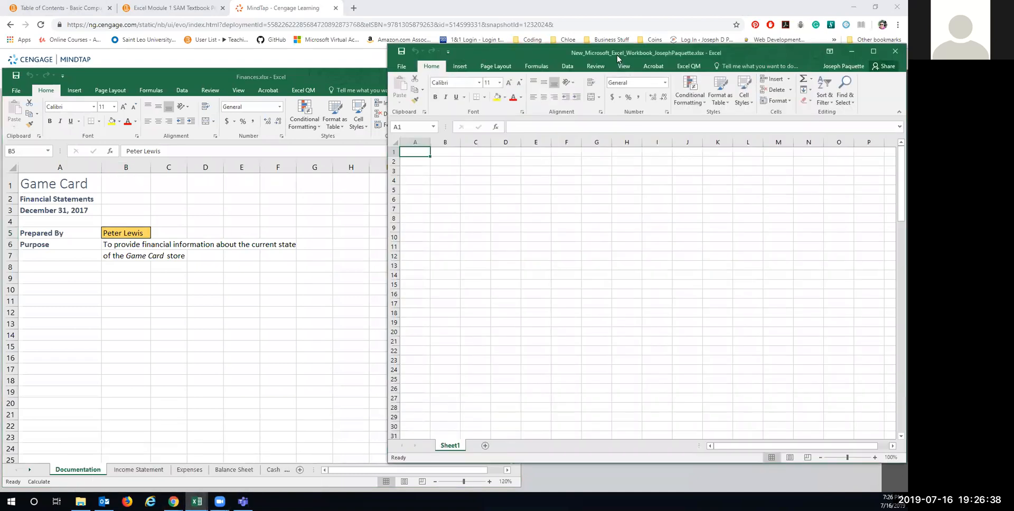
drag(618, 58, 615, 86)
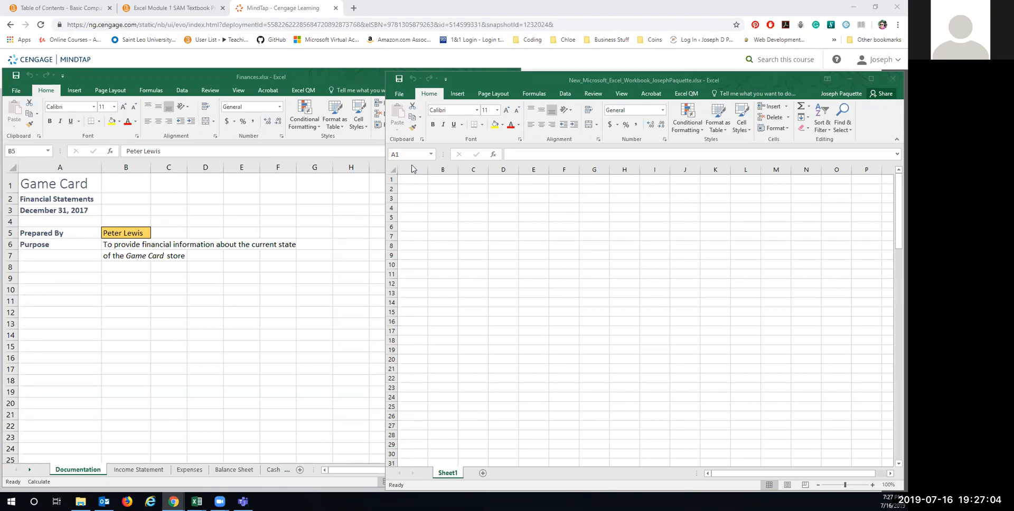
click(849, 79)
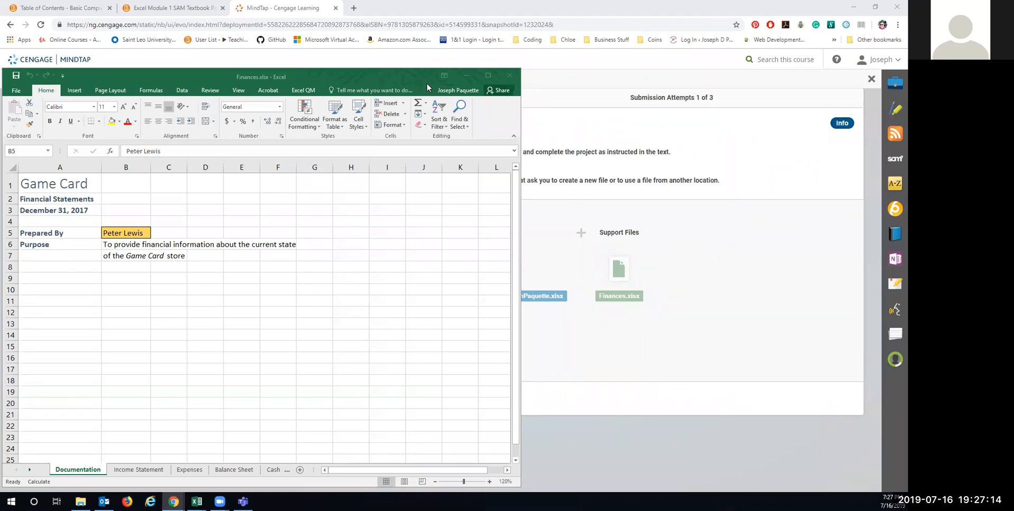
Step: Nudge the Finances.xlsx window up, show its Game Card Income Statement, and return to MindTap
drag(427, 86, 434, 73)
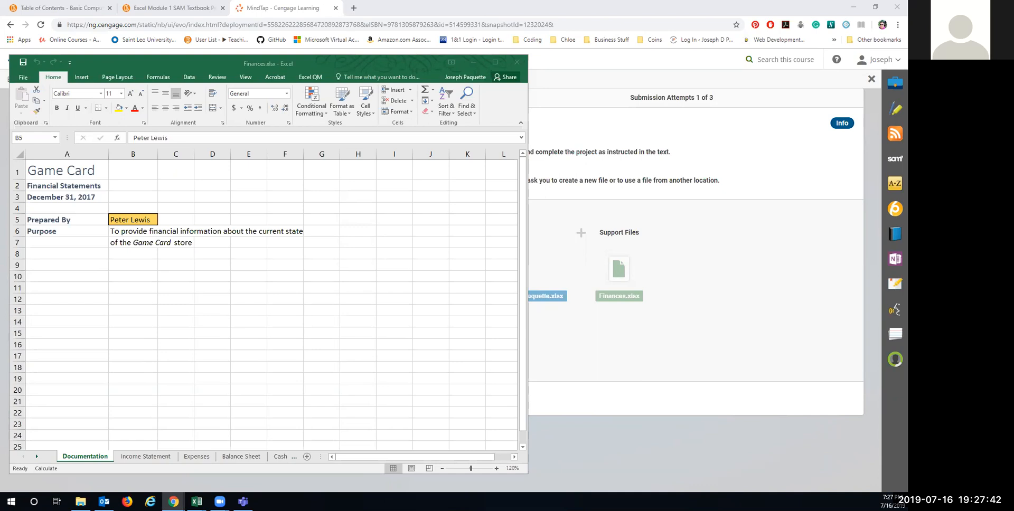
click(203, 460)
click(159, 458)
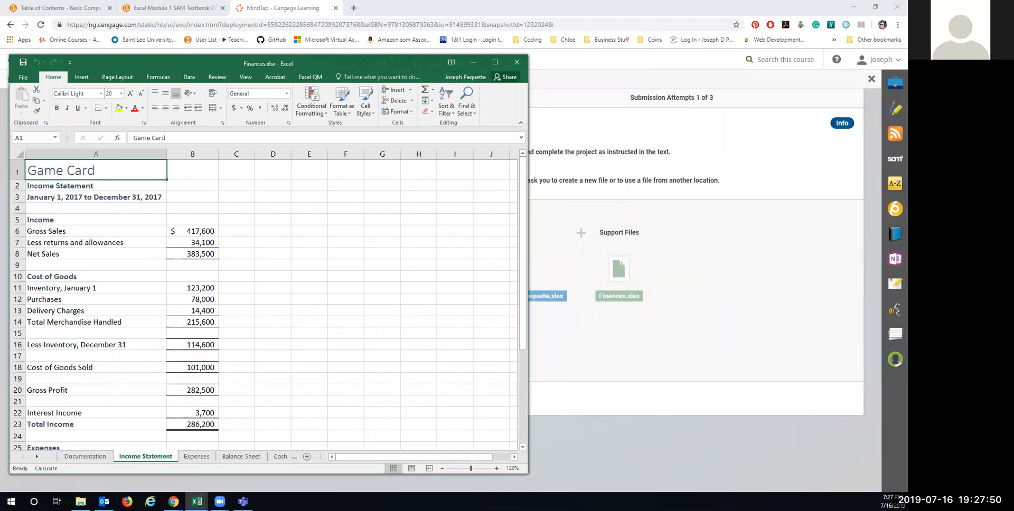
click(173, 501)
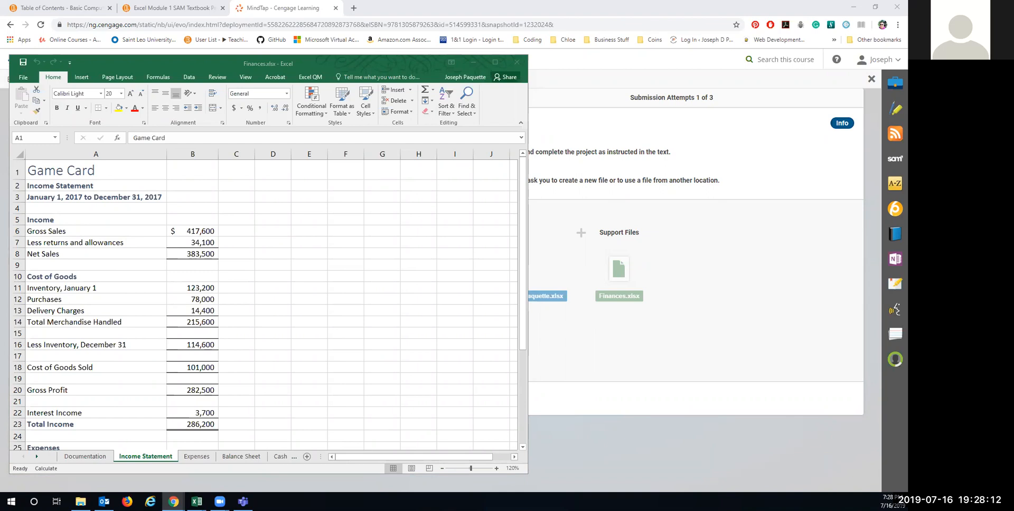
click(709, 150)
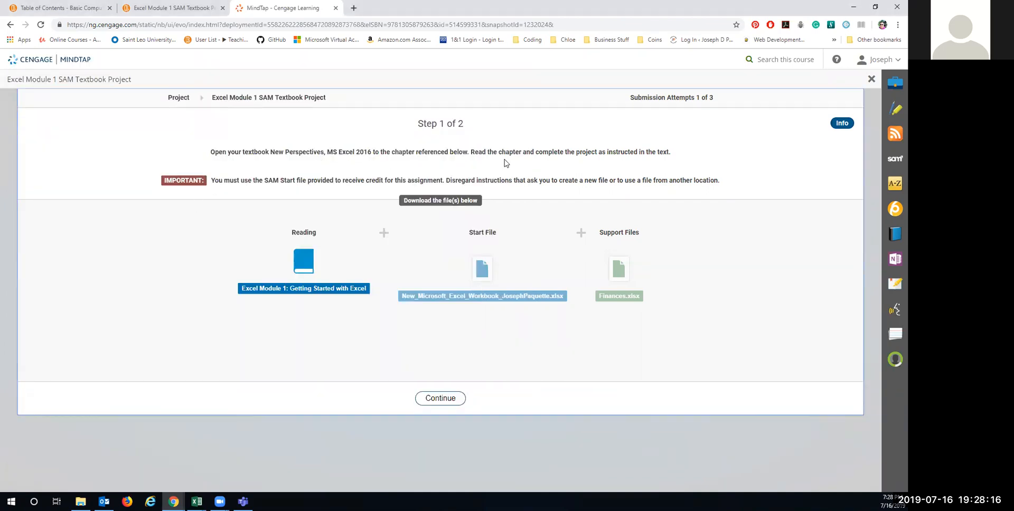